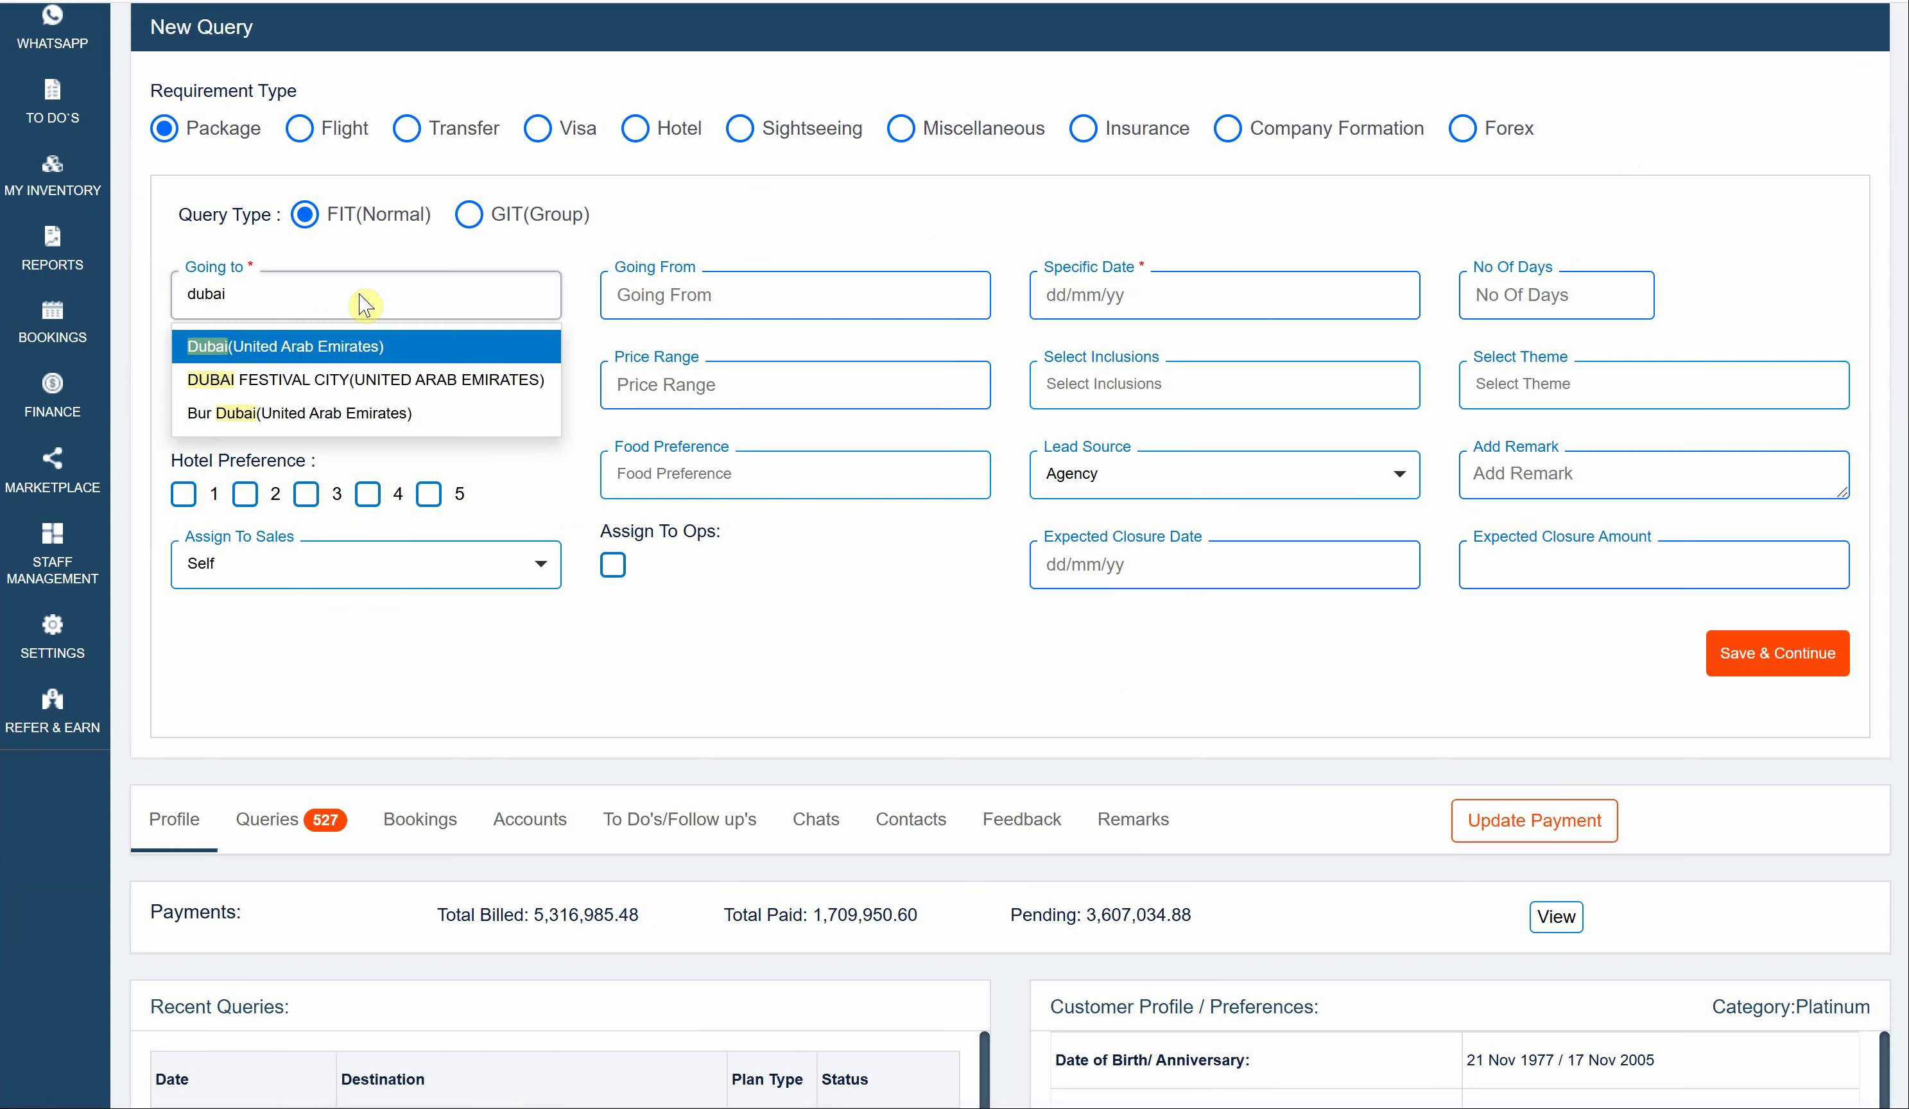
- Set the query destination to Dubai and the departure city to Delhi
{"action": "left_click", "coordinate": [362, 346]}
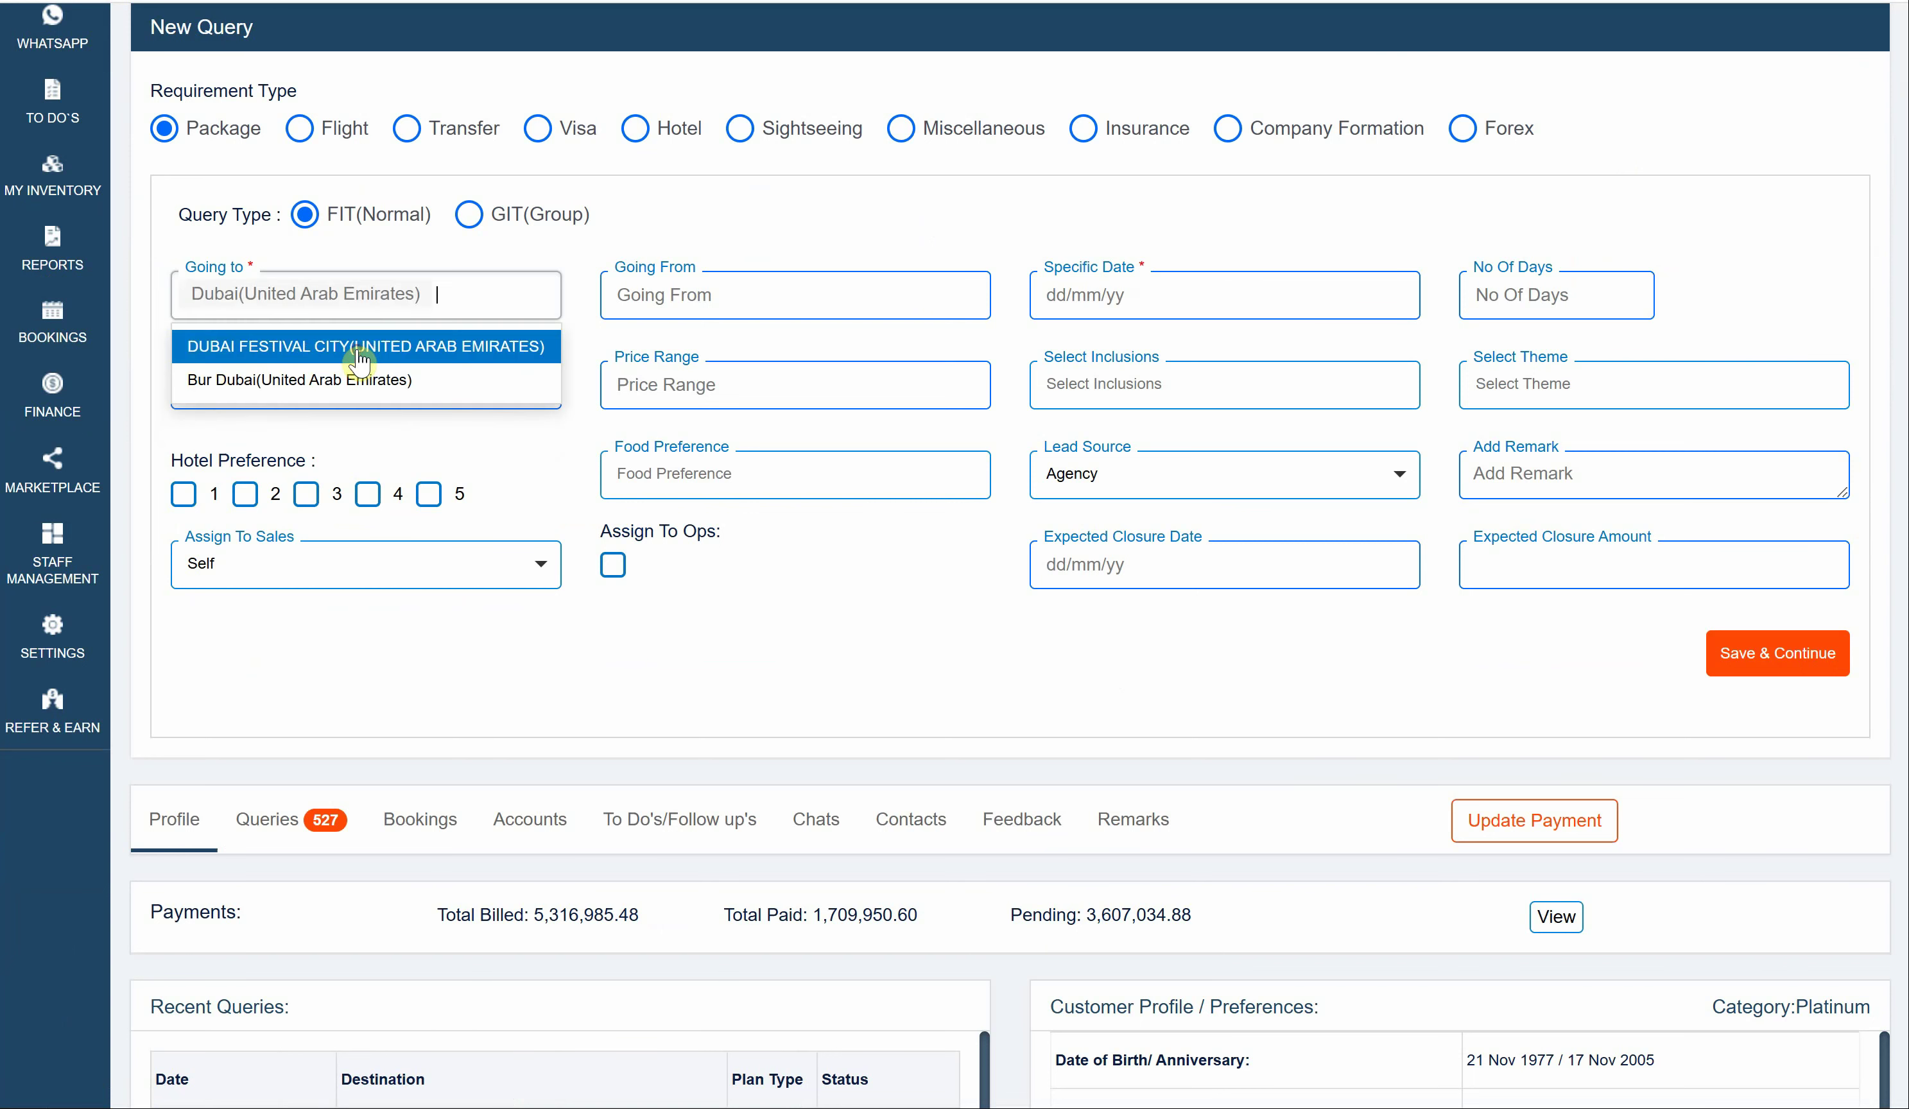
{"action": "left_click", "coordinate": [884, 290]}
{"action": "type", "text": "delhi"}
{"action": "key", "text": "Return"}
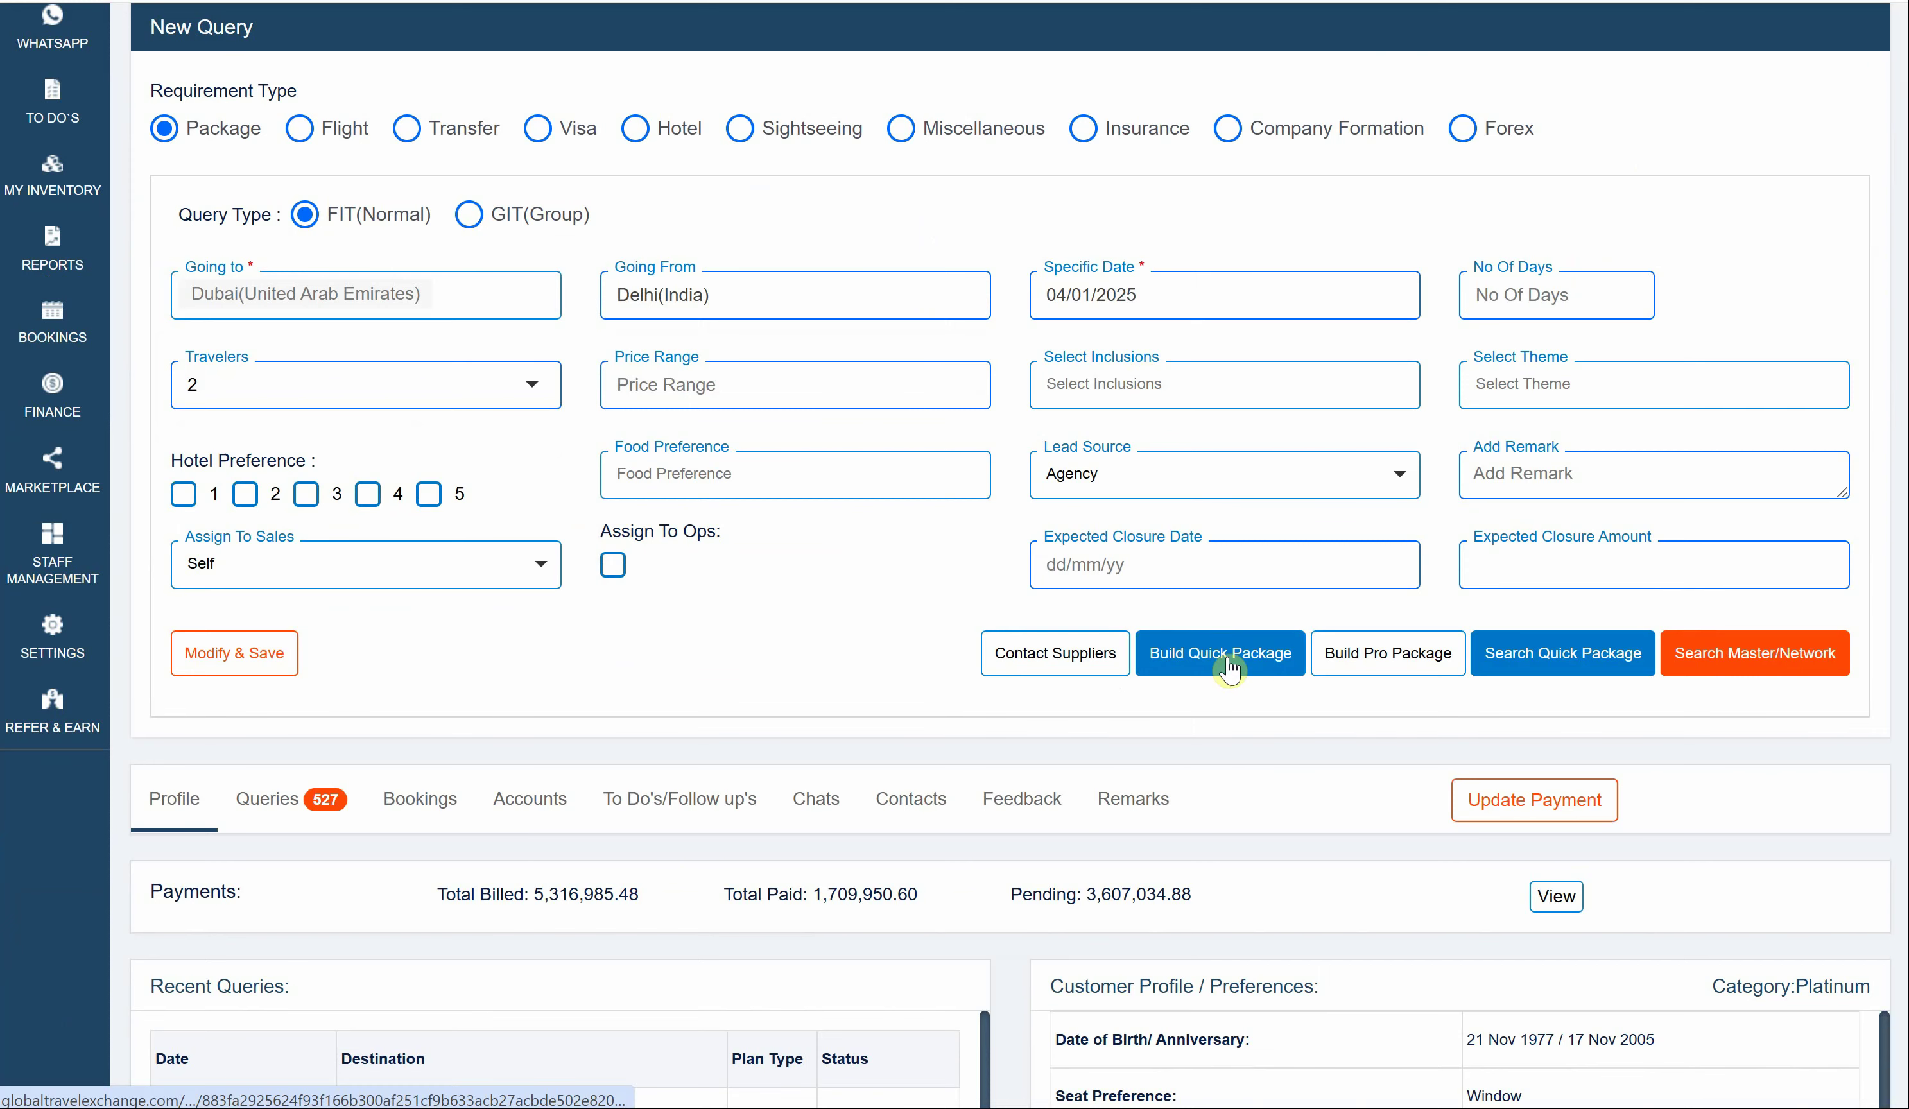
- Start a quick package with hotel city Dubai, 2 nights at SHANGRI-LA HOTEL DUBAI
{"action": "left_click", "coordinate": [1261, 655]}
{"action": "left_click", "coordinate": [340, 495]}
{"action": "type", "text": "Dubai"}
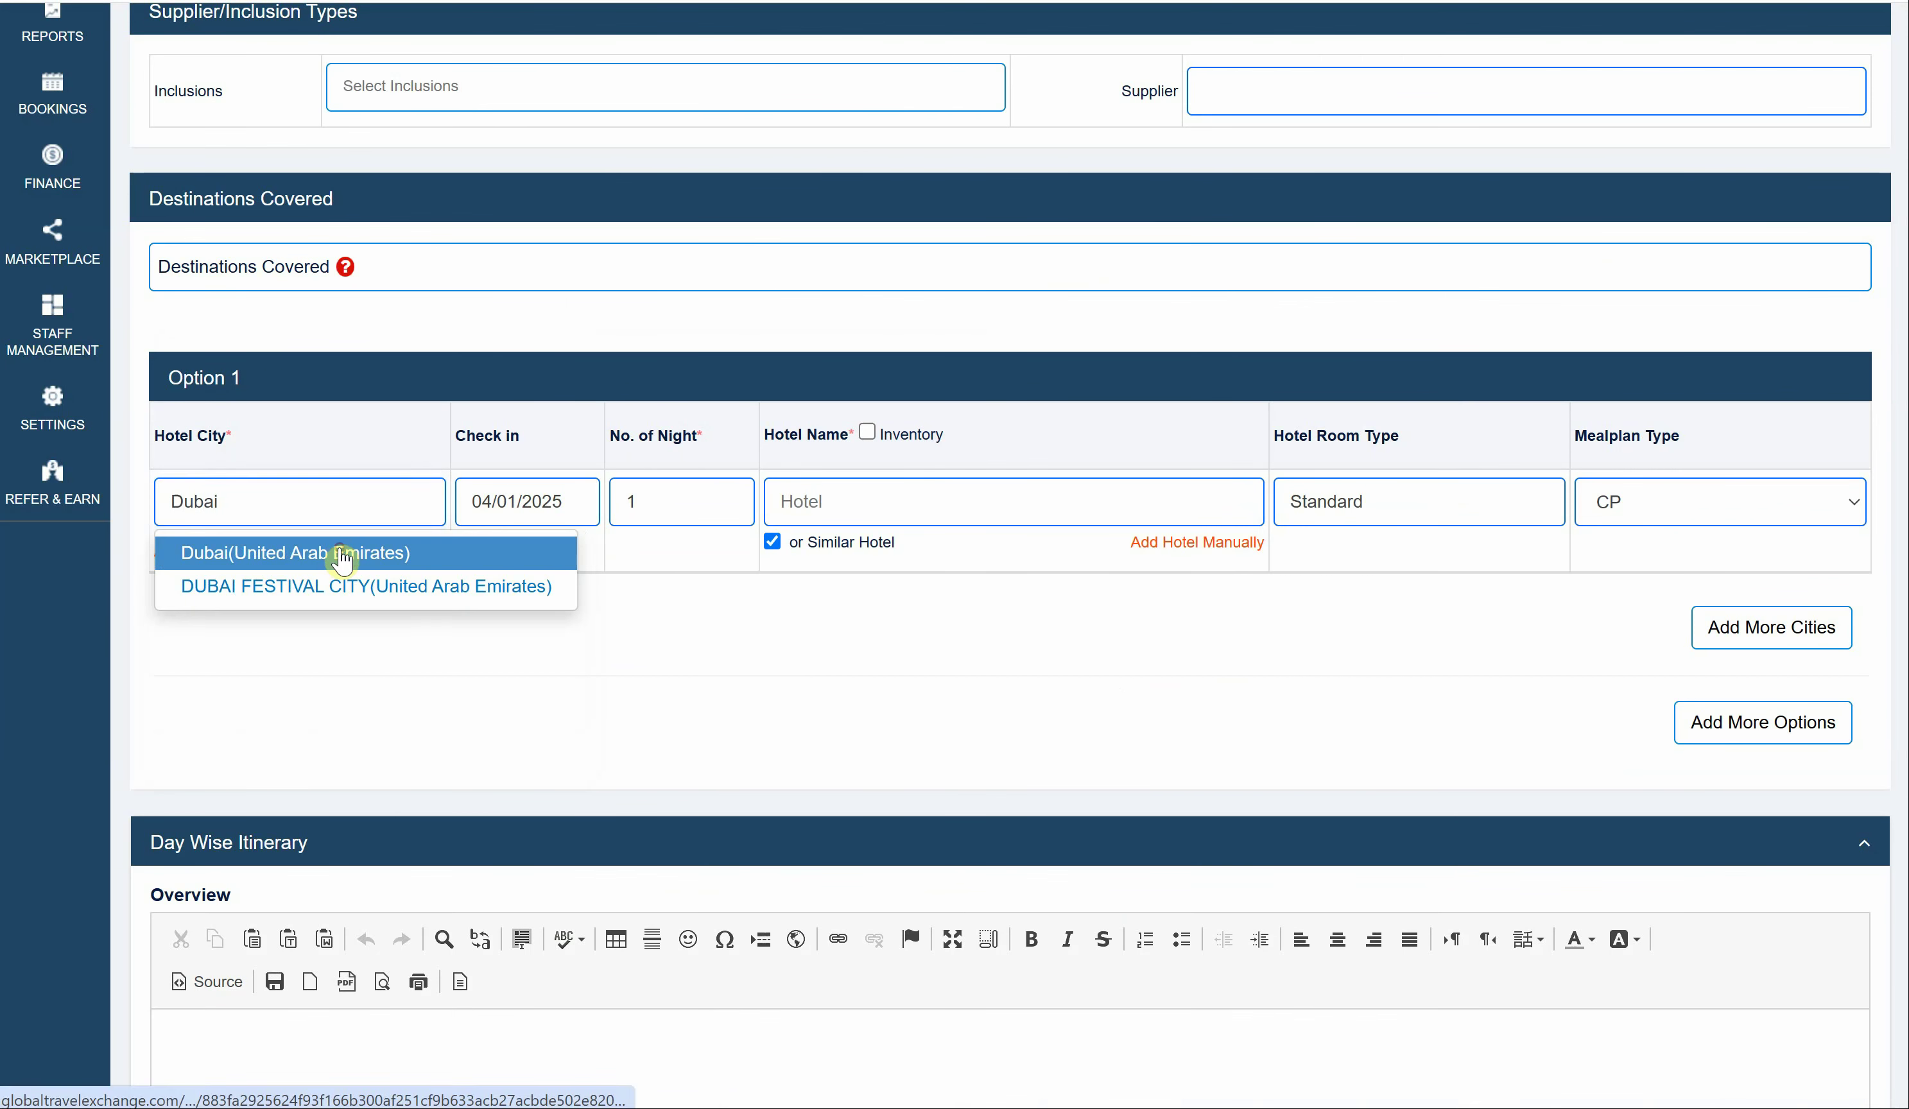
{"action": "left_click", "coordinate": [340, 550]}
{"action": "double_click", "coordinate": [646, 496]}
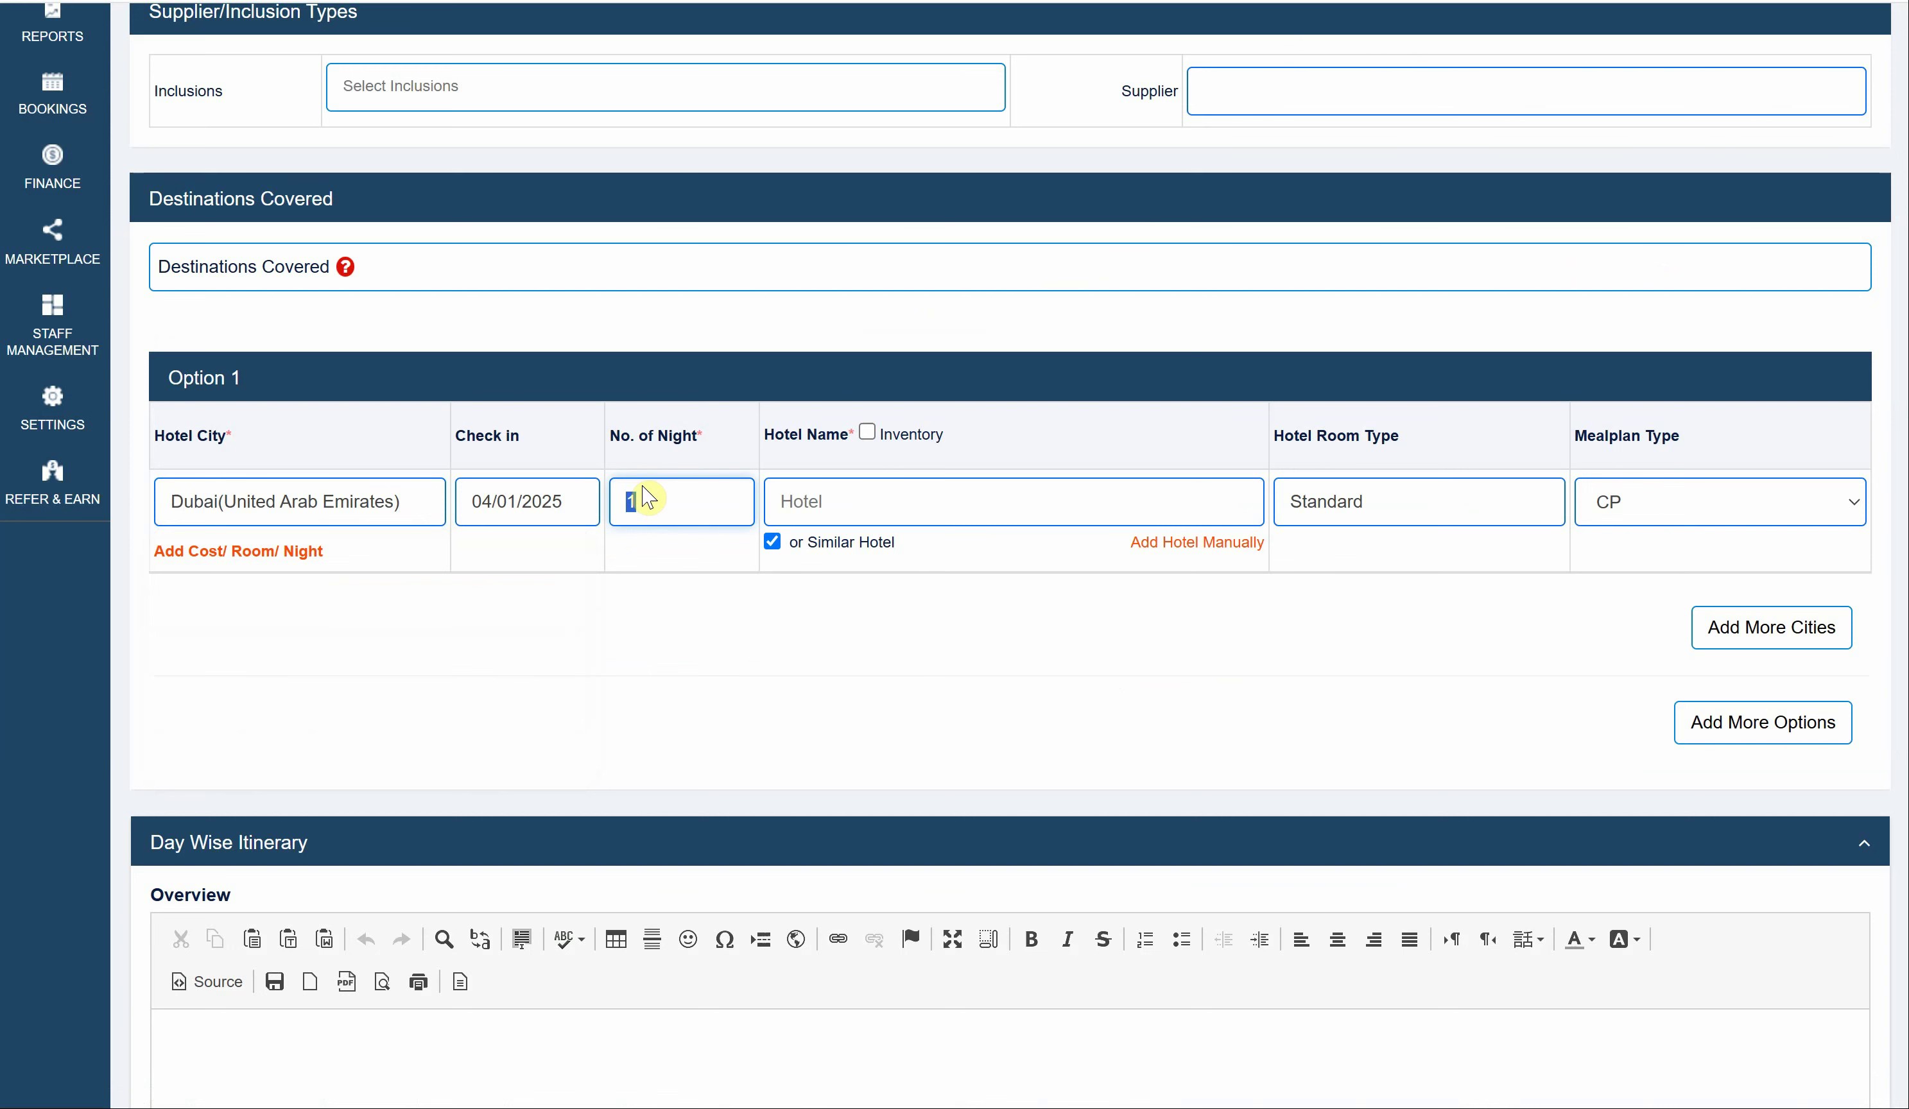
{"action": "type", "text": "2"}
{"action": "left_click", "coordinate": [771, 502]}
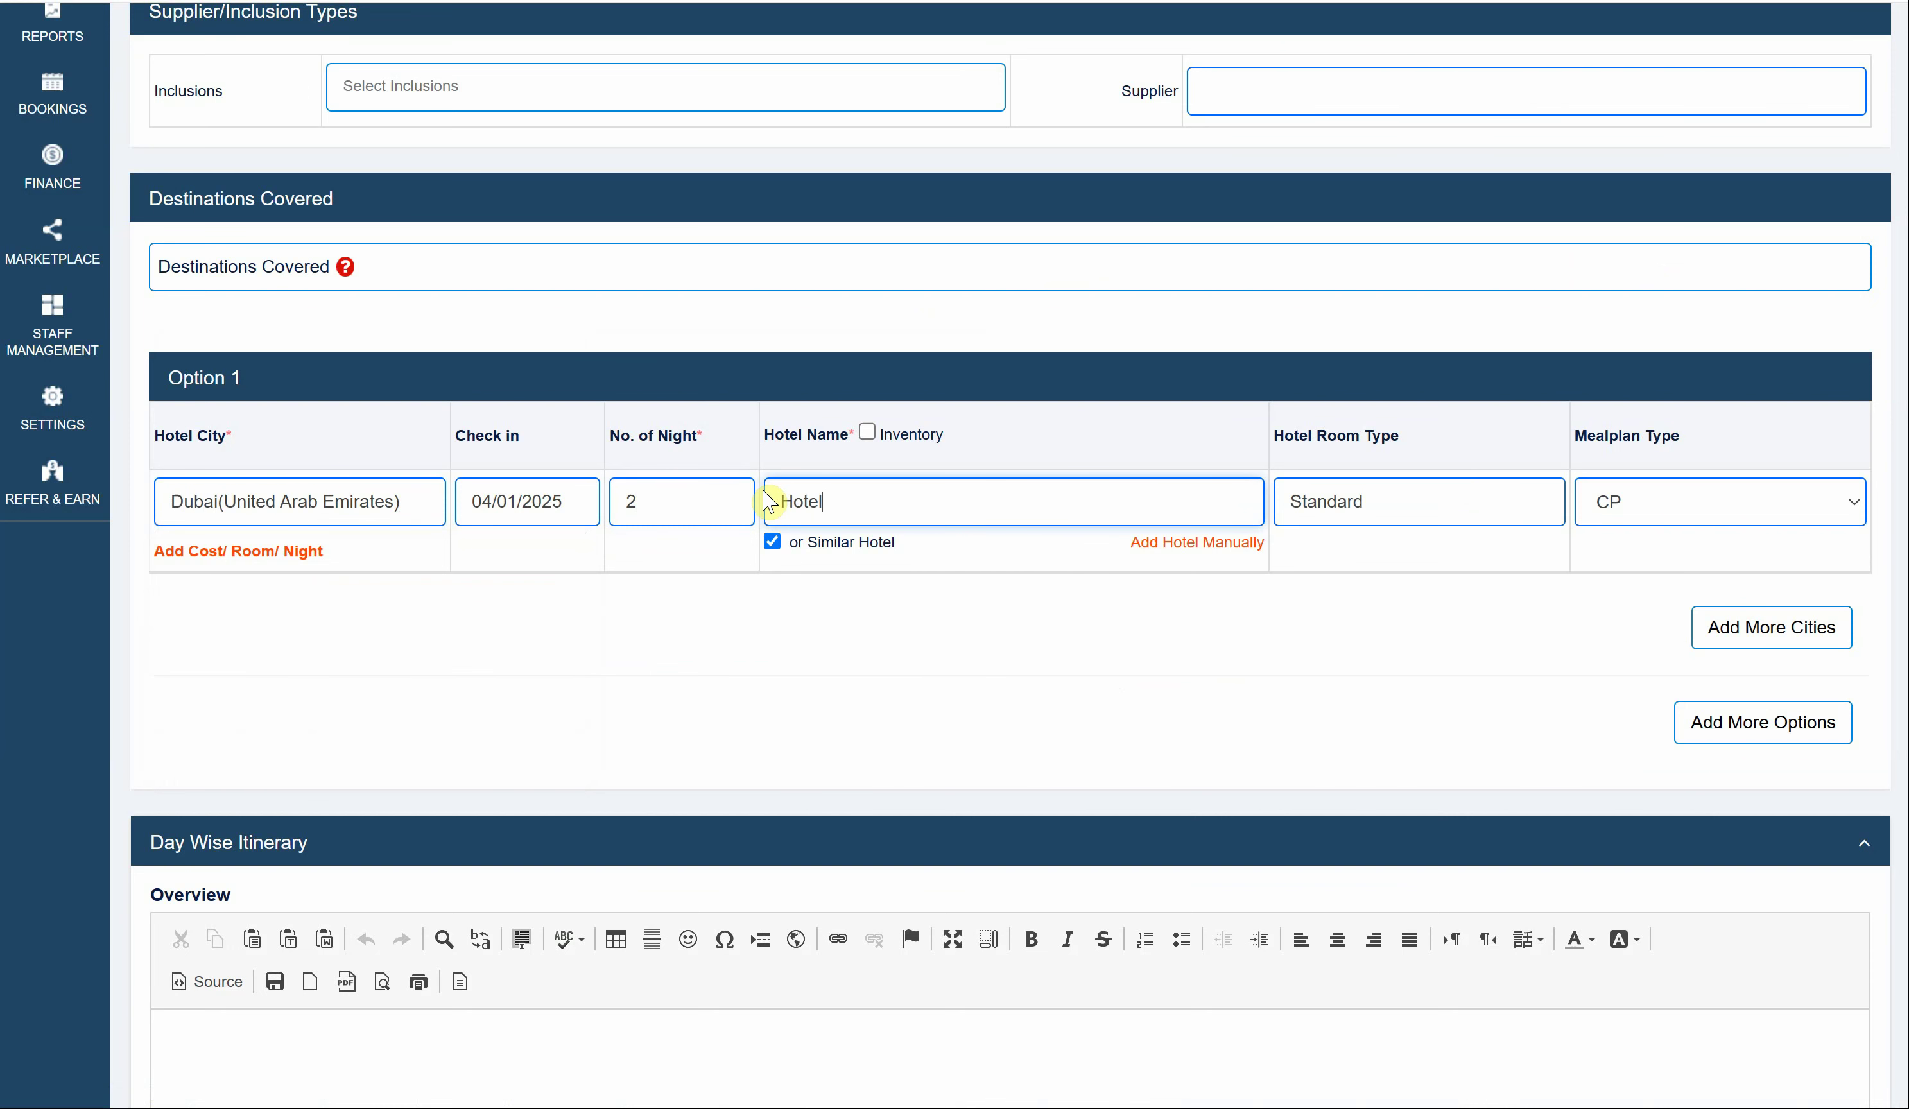
{"action": "scroll", "coordinate": [948, 727], "scroll_direction": "down", "scroll_amount": 5}
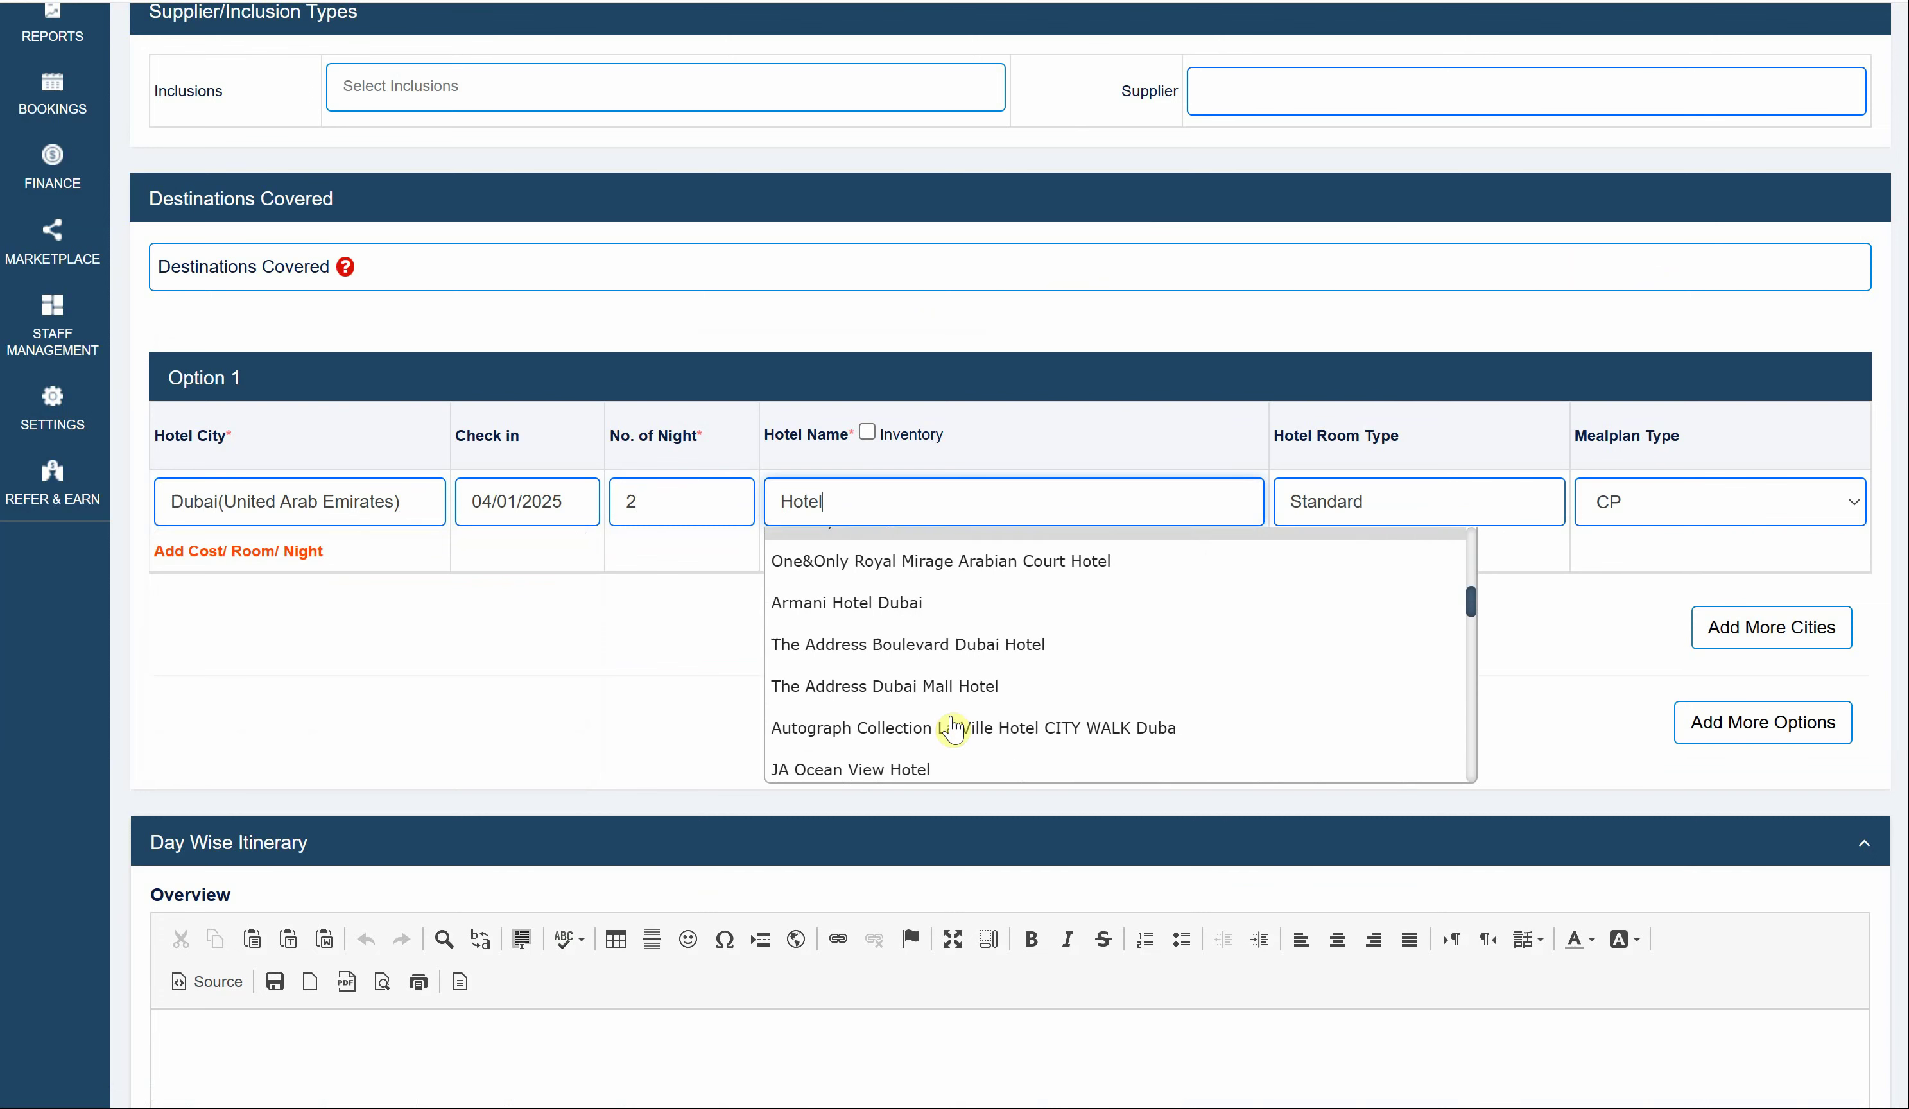
{"action": "scroll", "coordinate": [952, 727], "scroll_direction": "down", "scroll_amount": 5}
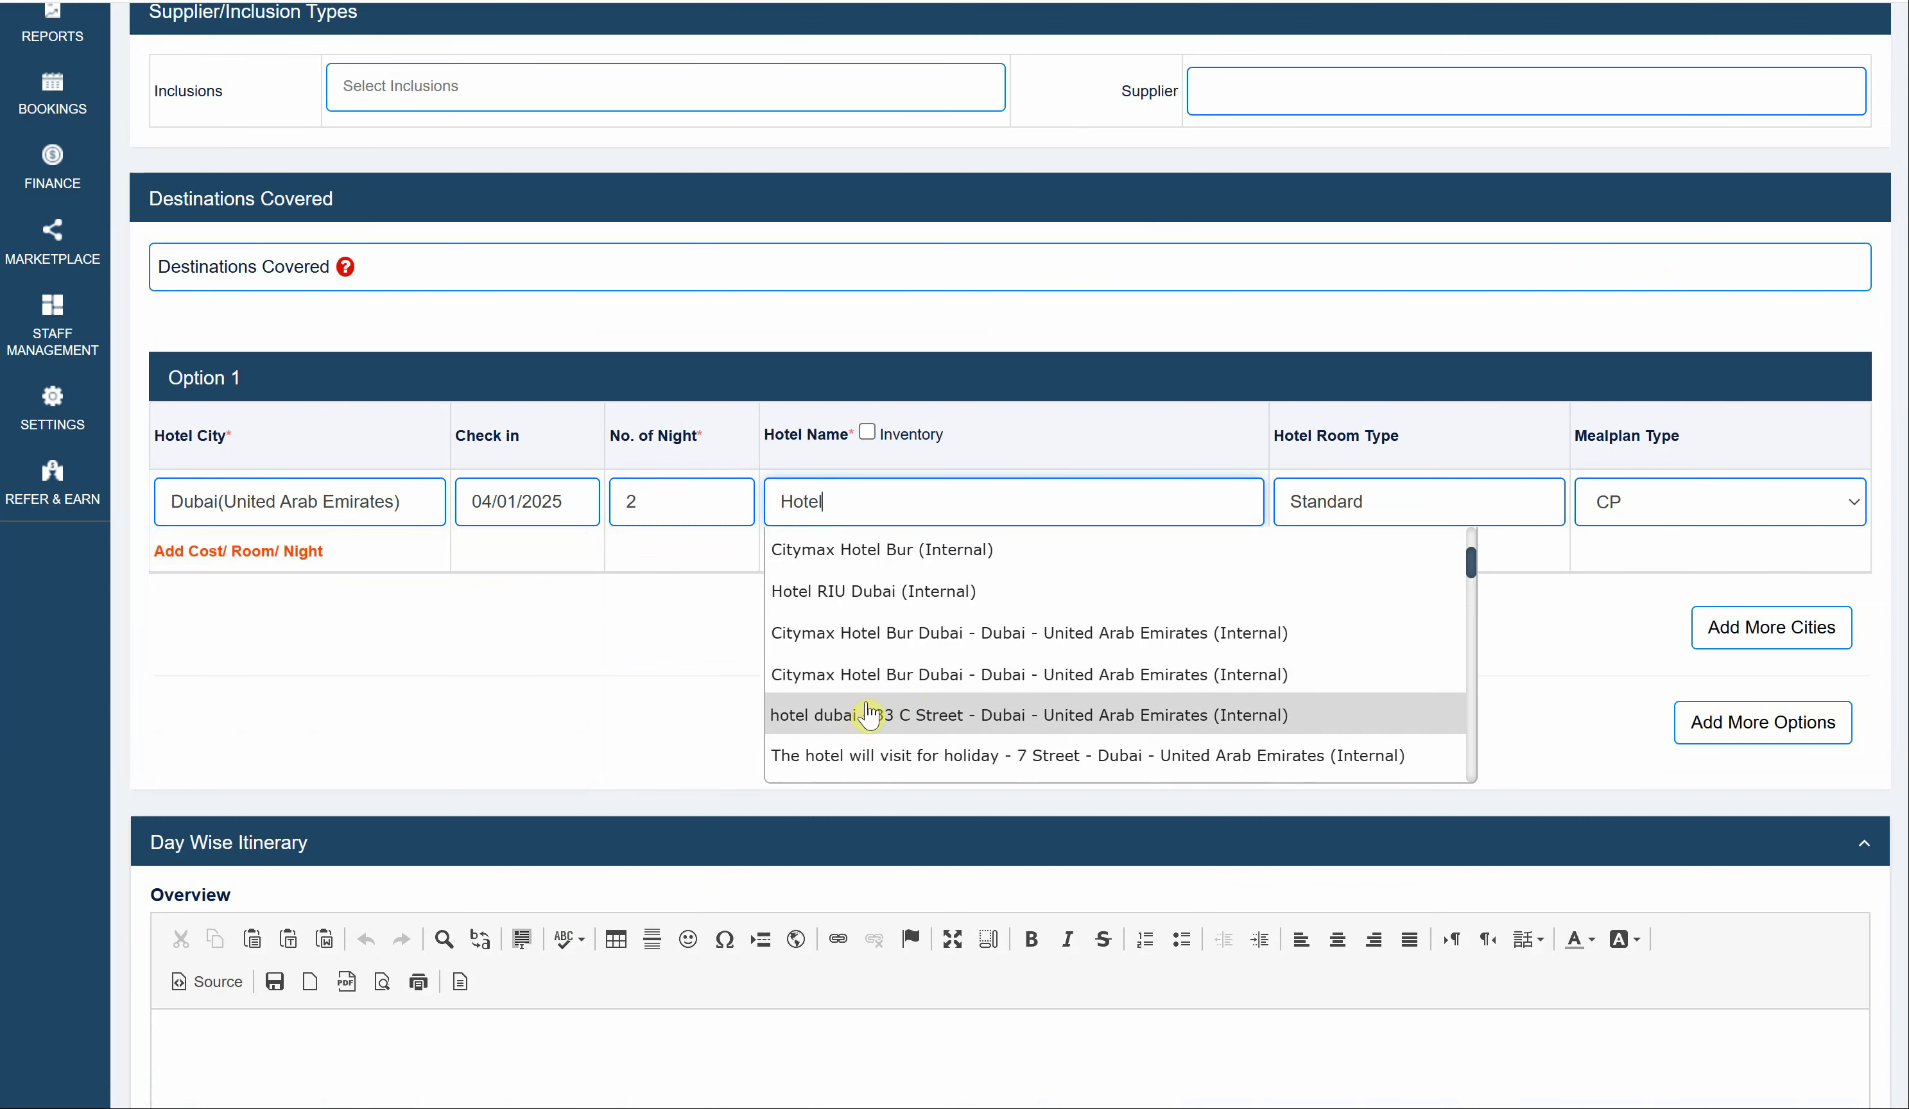
{"action": "left_click", "coordinate": [864, 720]}
- Enter a double-occupancy rate of 100000 per room per night, totalling 200000
{"action": "left_click", "coordinate": [303, 554]}
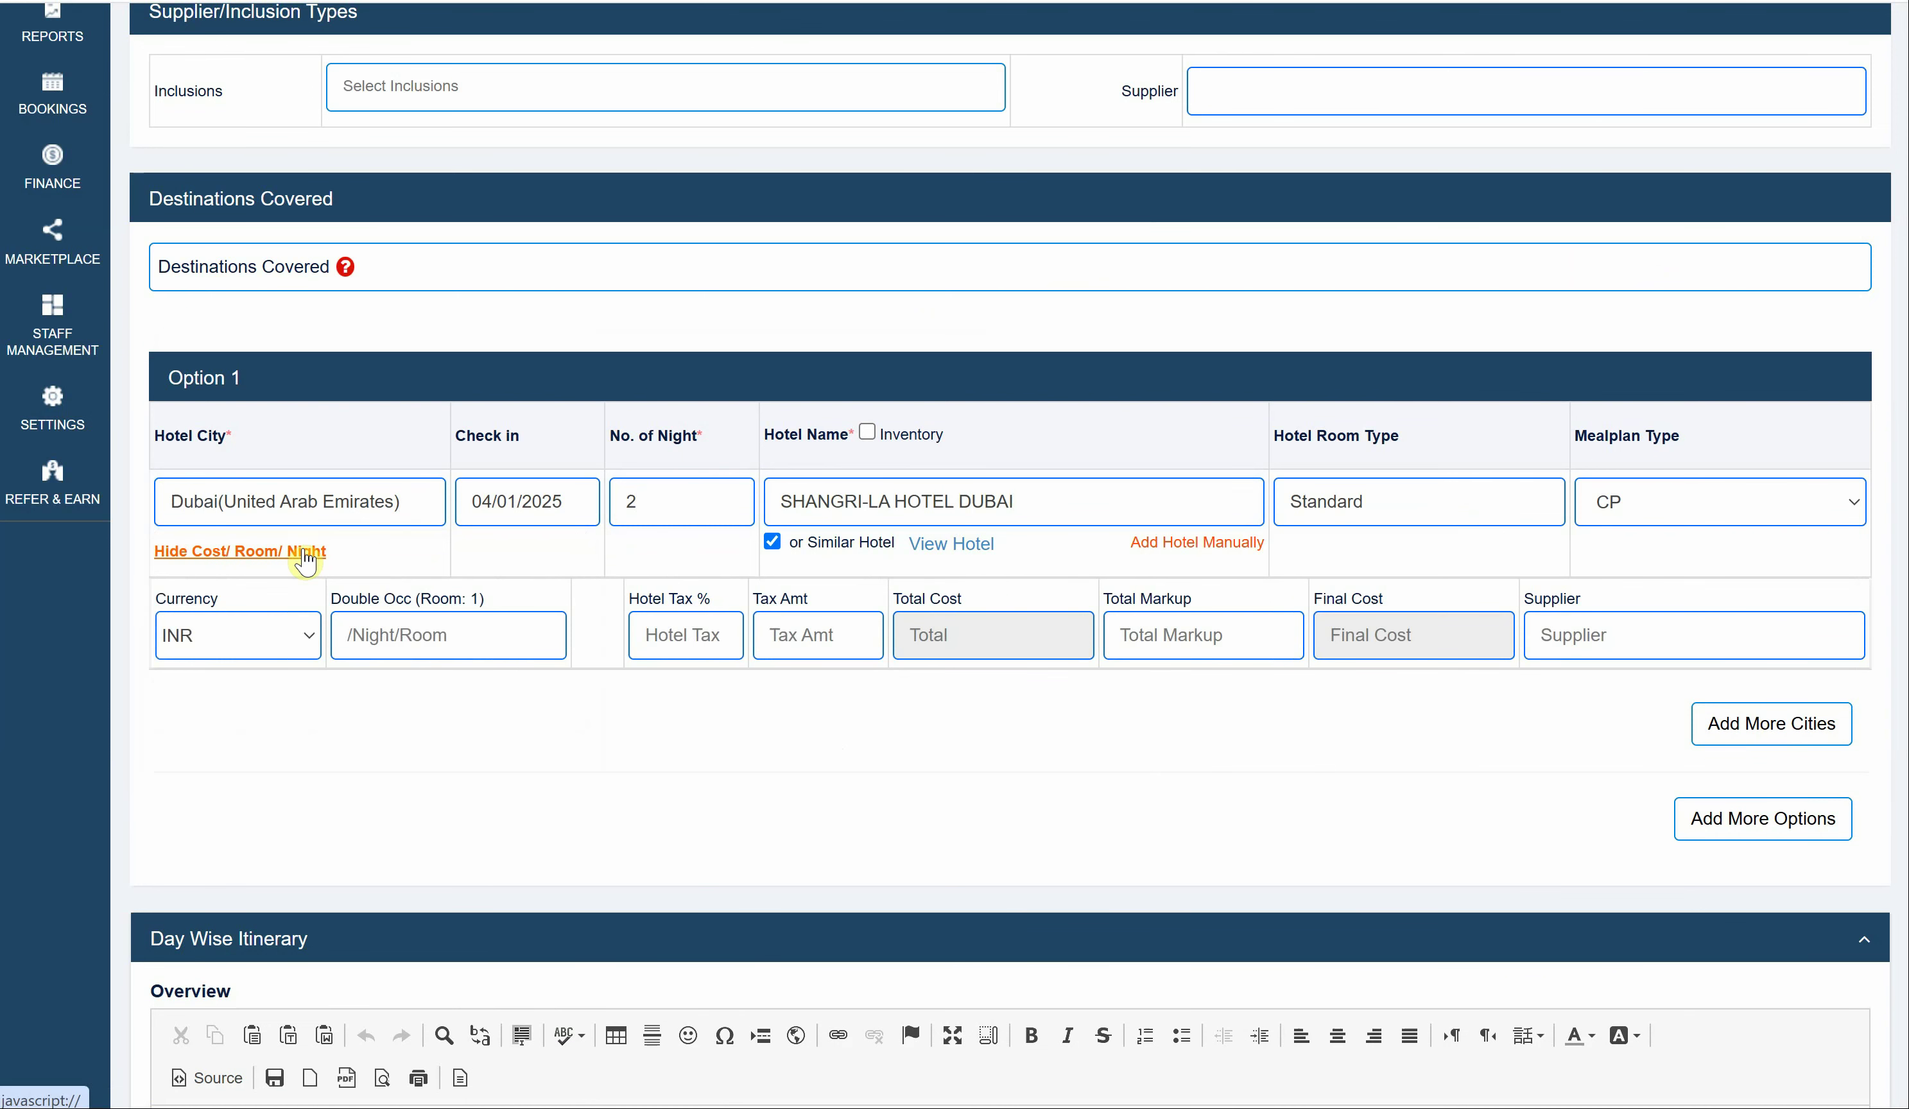
{"action": "left_click", "coordinate": [361, 616]}
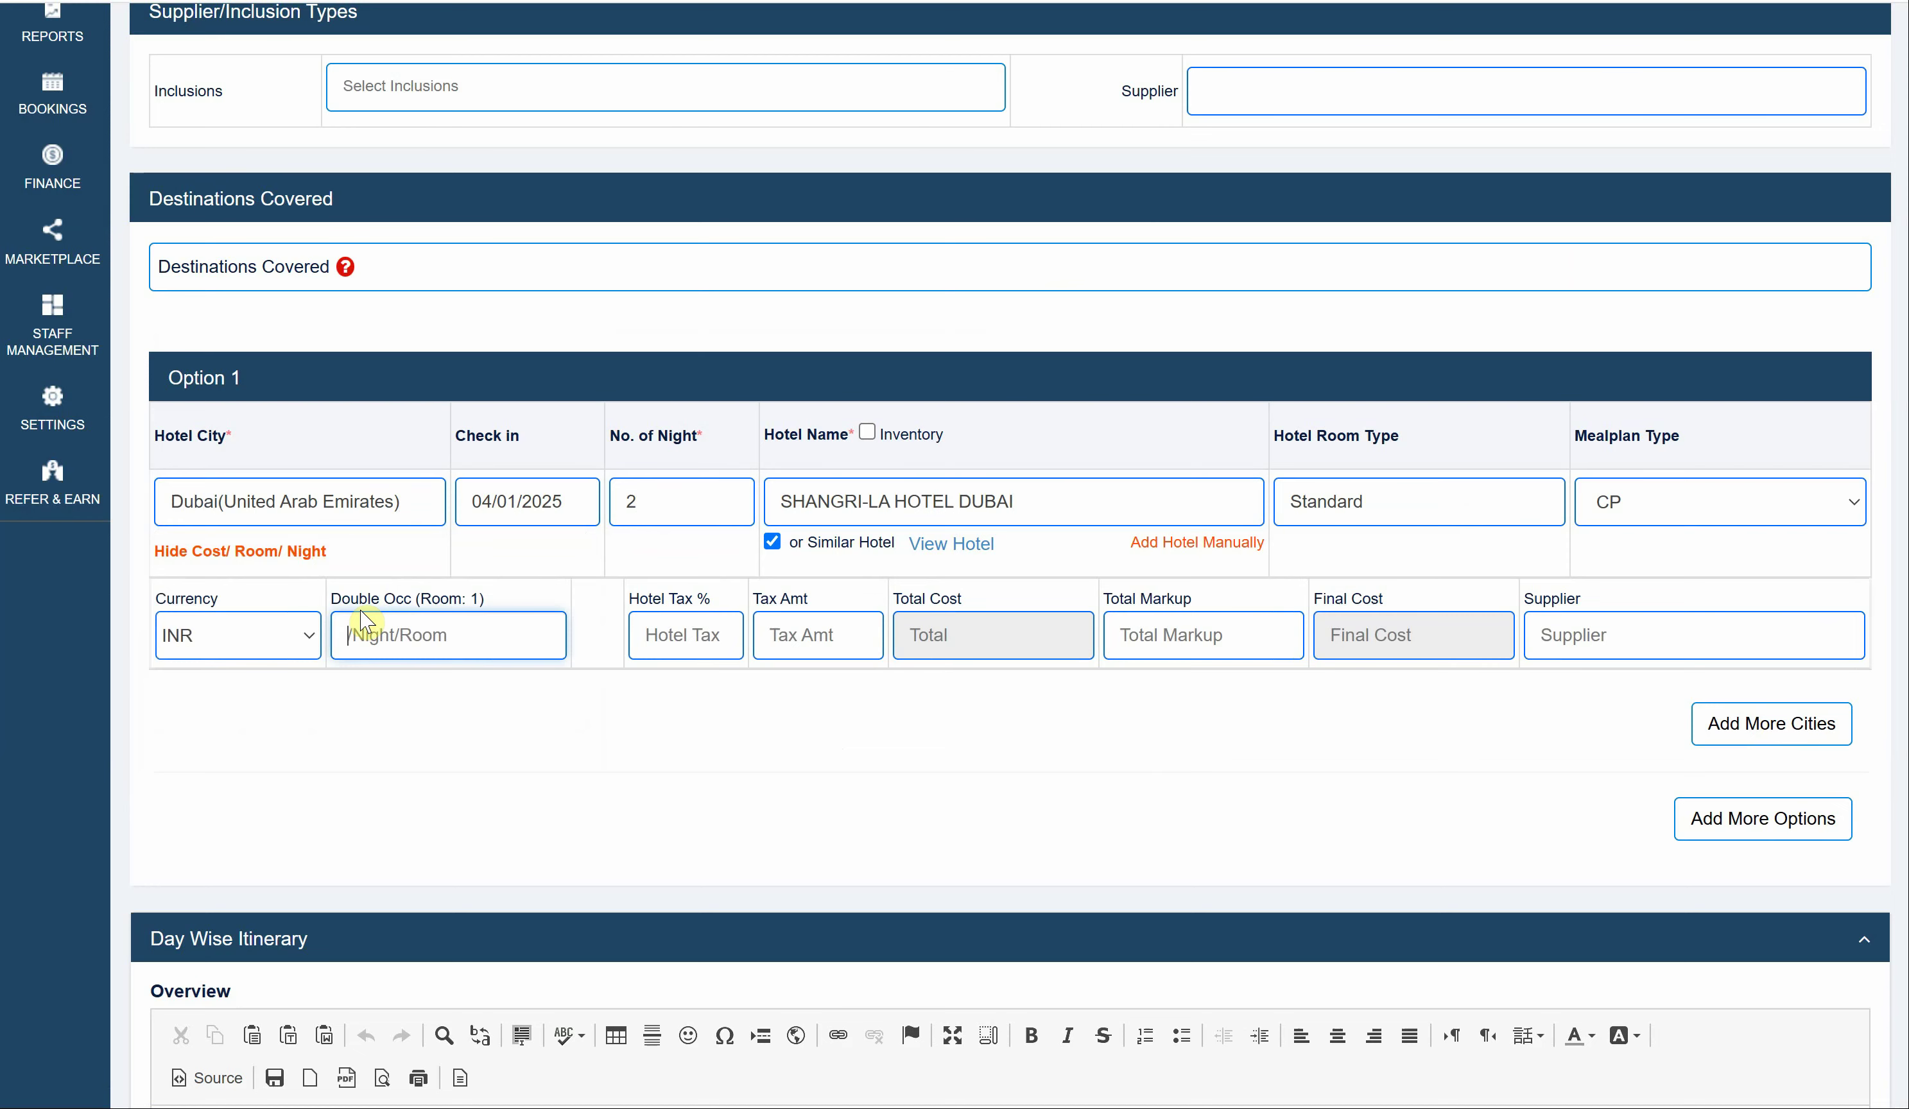
{"action": "type", "text": "100000"}
{"action": "left_click", "coordinate": [716, 811]}
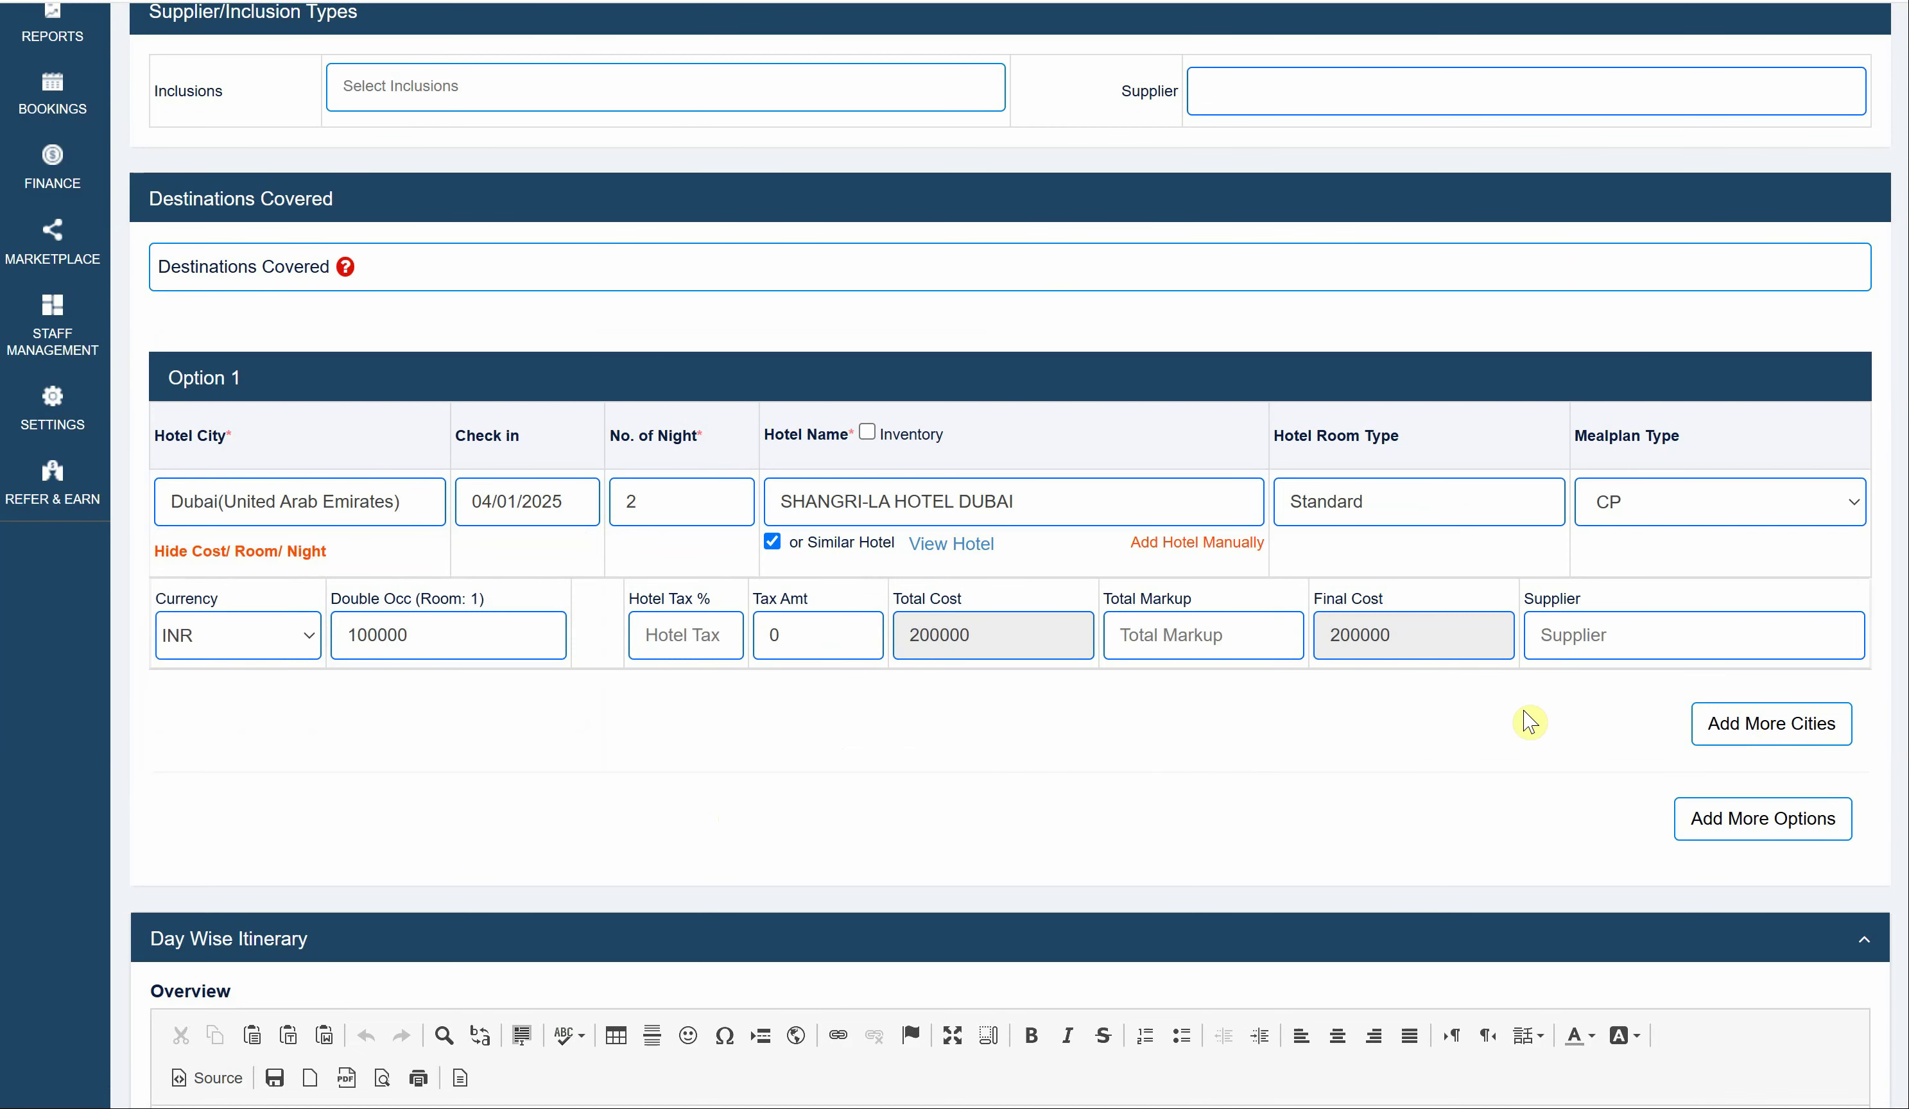
{"action": "left_click", "coordinate": [1619, 646]}
{"action": "type", "text": "d"}
{"action": "scroll", "coordinate": [1538, 783], "scroll_direction": "down", "scroll_amount": 9}
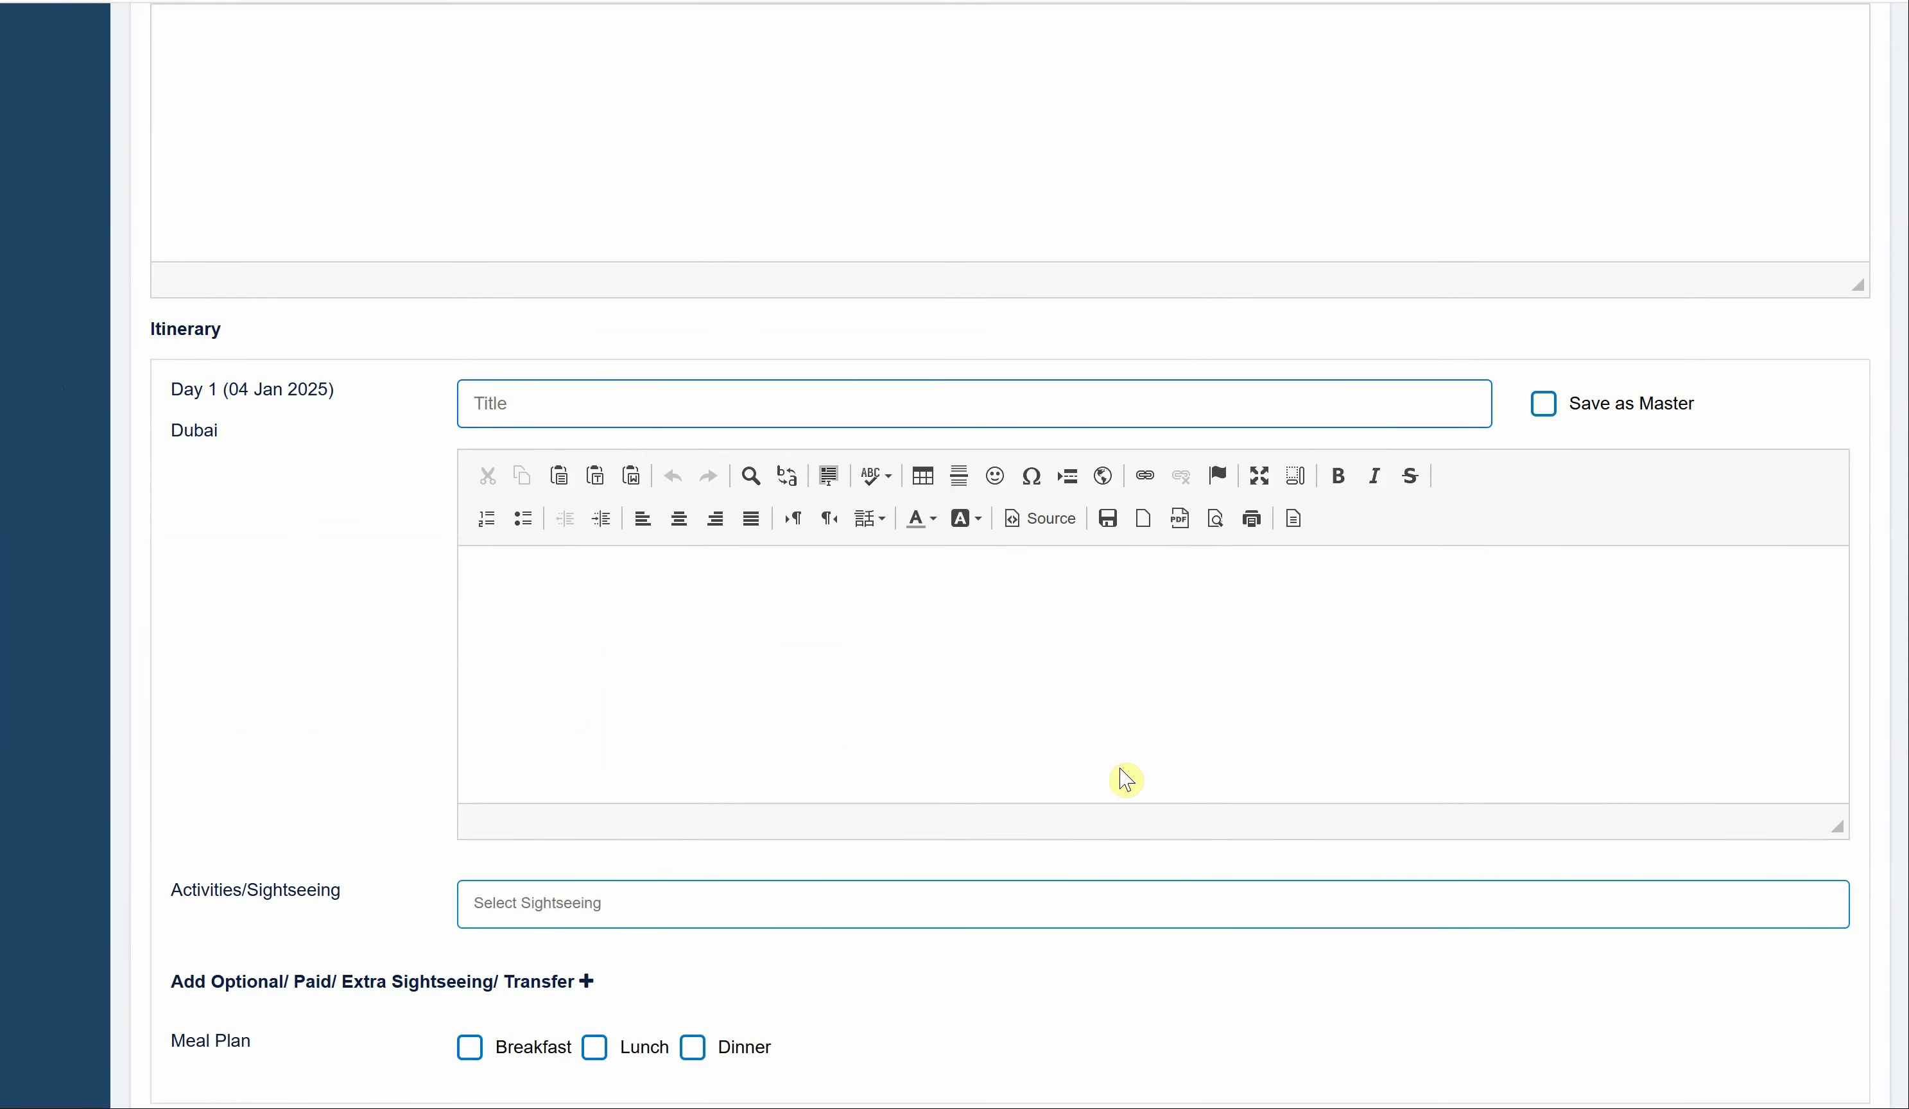
- Add Aquaventure Water Park And Lost Chambers and Bollywood Theme Park to Day 1
{"action": "scroll", "coordinate": [1126, 780], "scroll_direction": "down", "scroll_amount": 3}
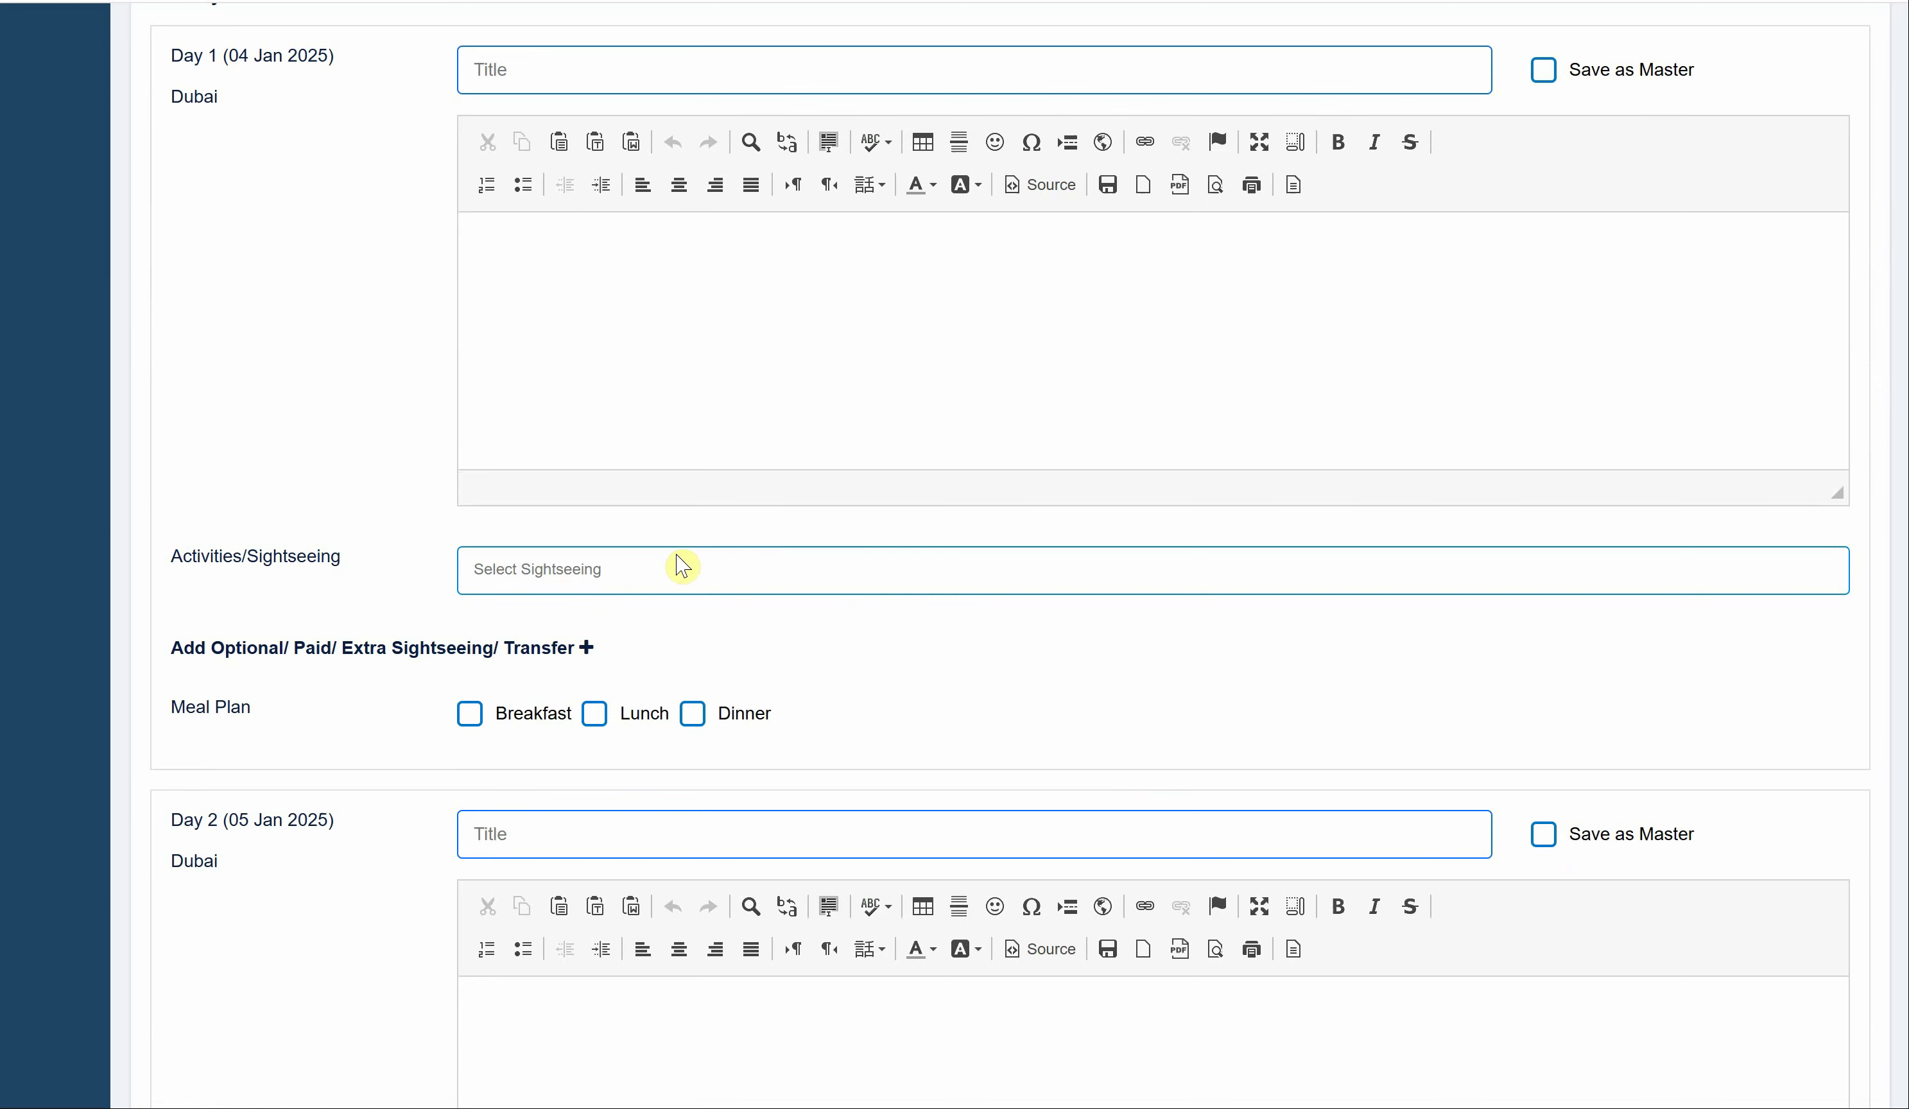
{"action": "left_click", "coordinate": [683, 567]}
{"action": "left_click", "coordinate": [627, 724]}
{"action": "left_click", "coordinate": [627, 725]}
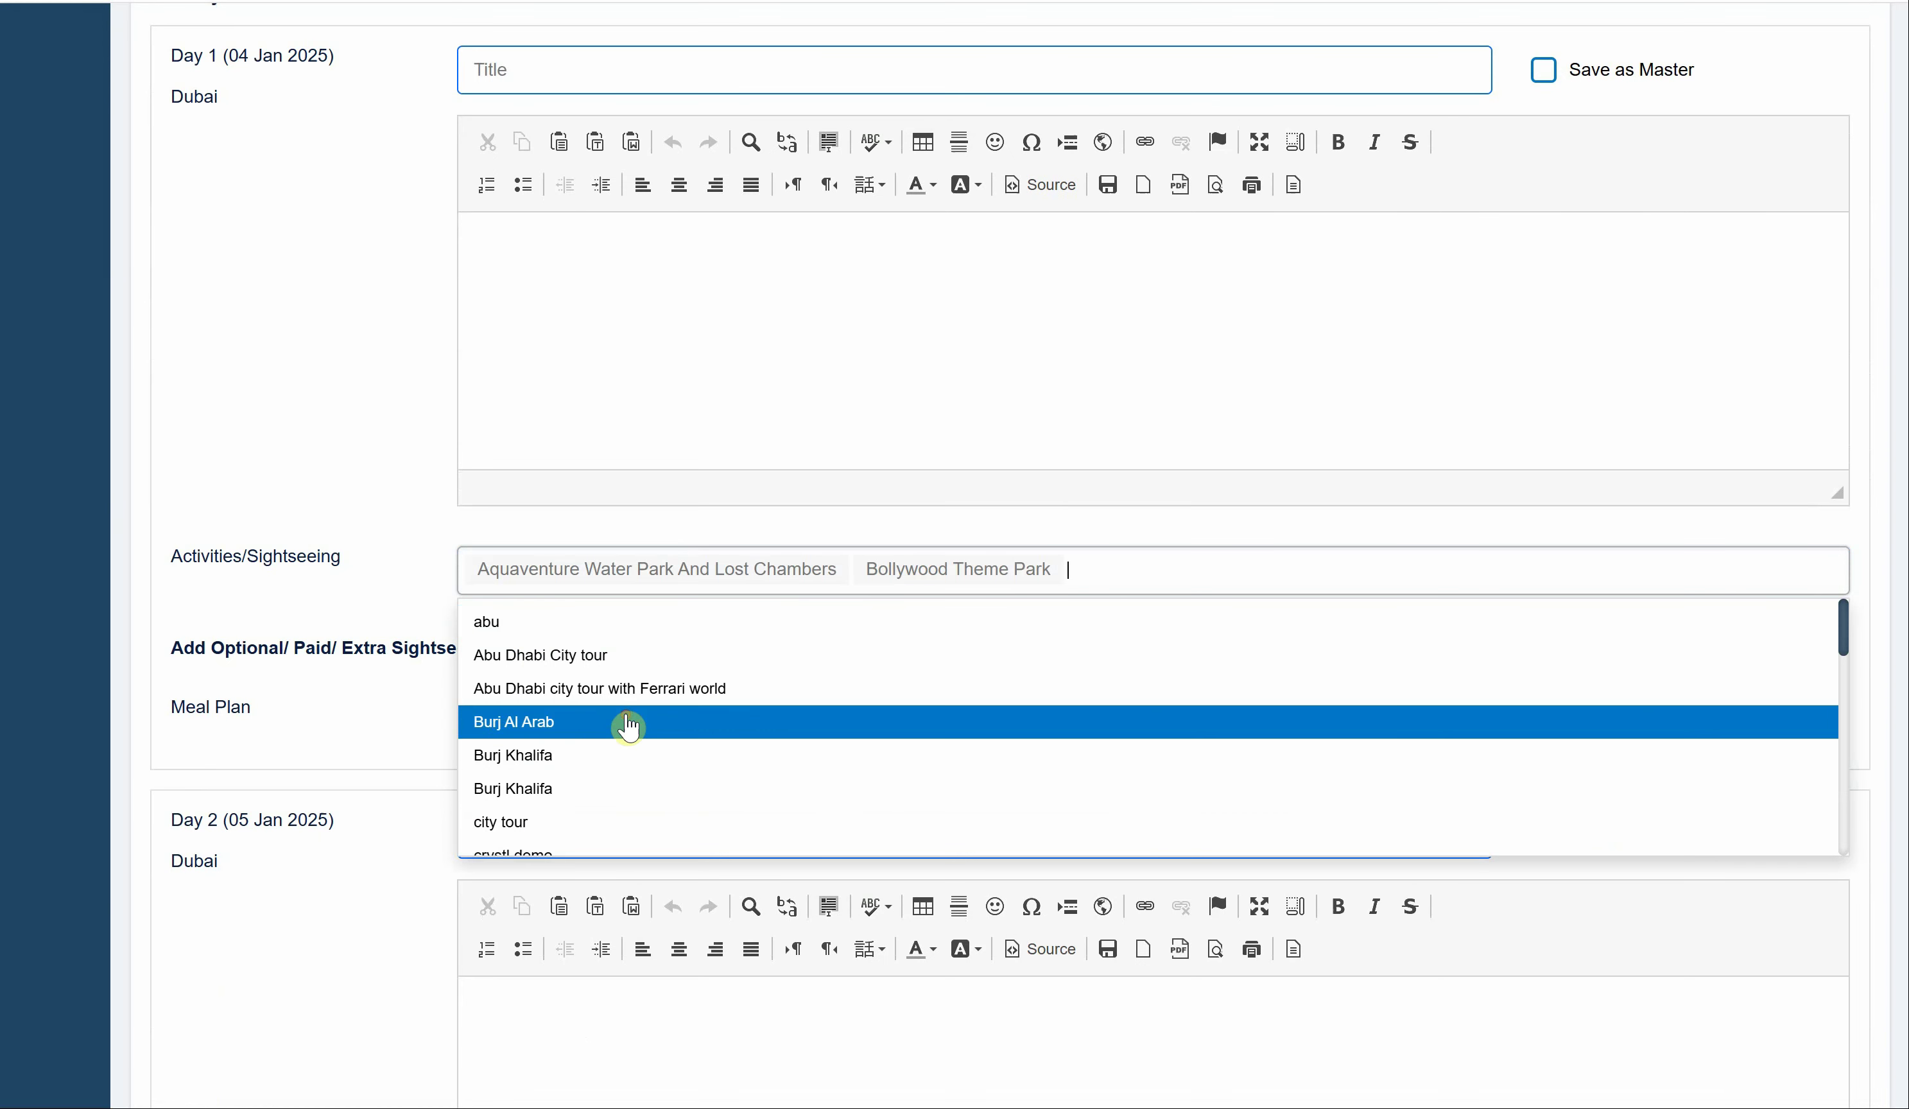
{"action": "left_click", "coordinate": [404, 737]}
- Search API round-trip flights from Delhi (DEL) to Dubai (DXB)
{"action": "scroll", "coordinate": [252, 460], "scroll_direction": "down", "scroll_amount": 15}
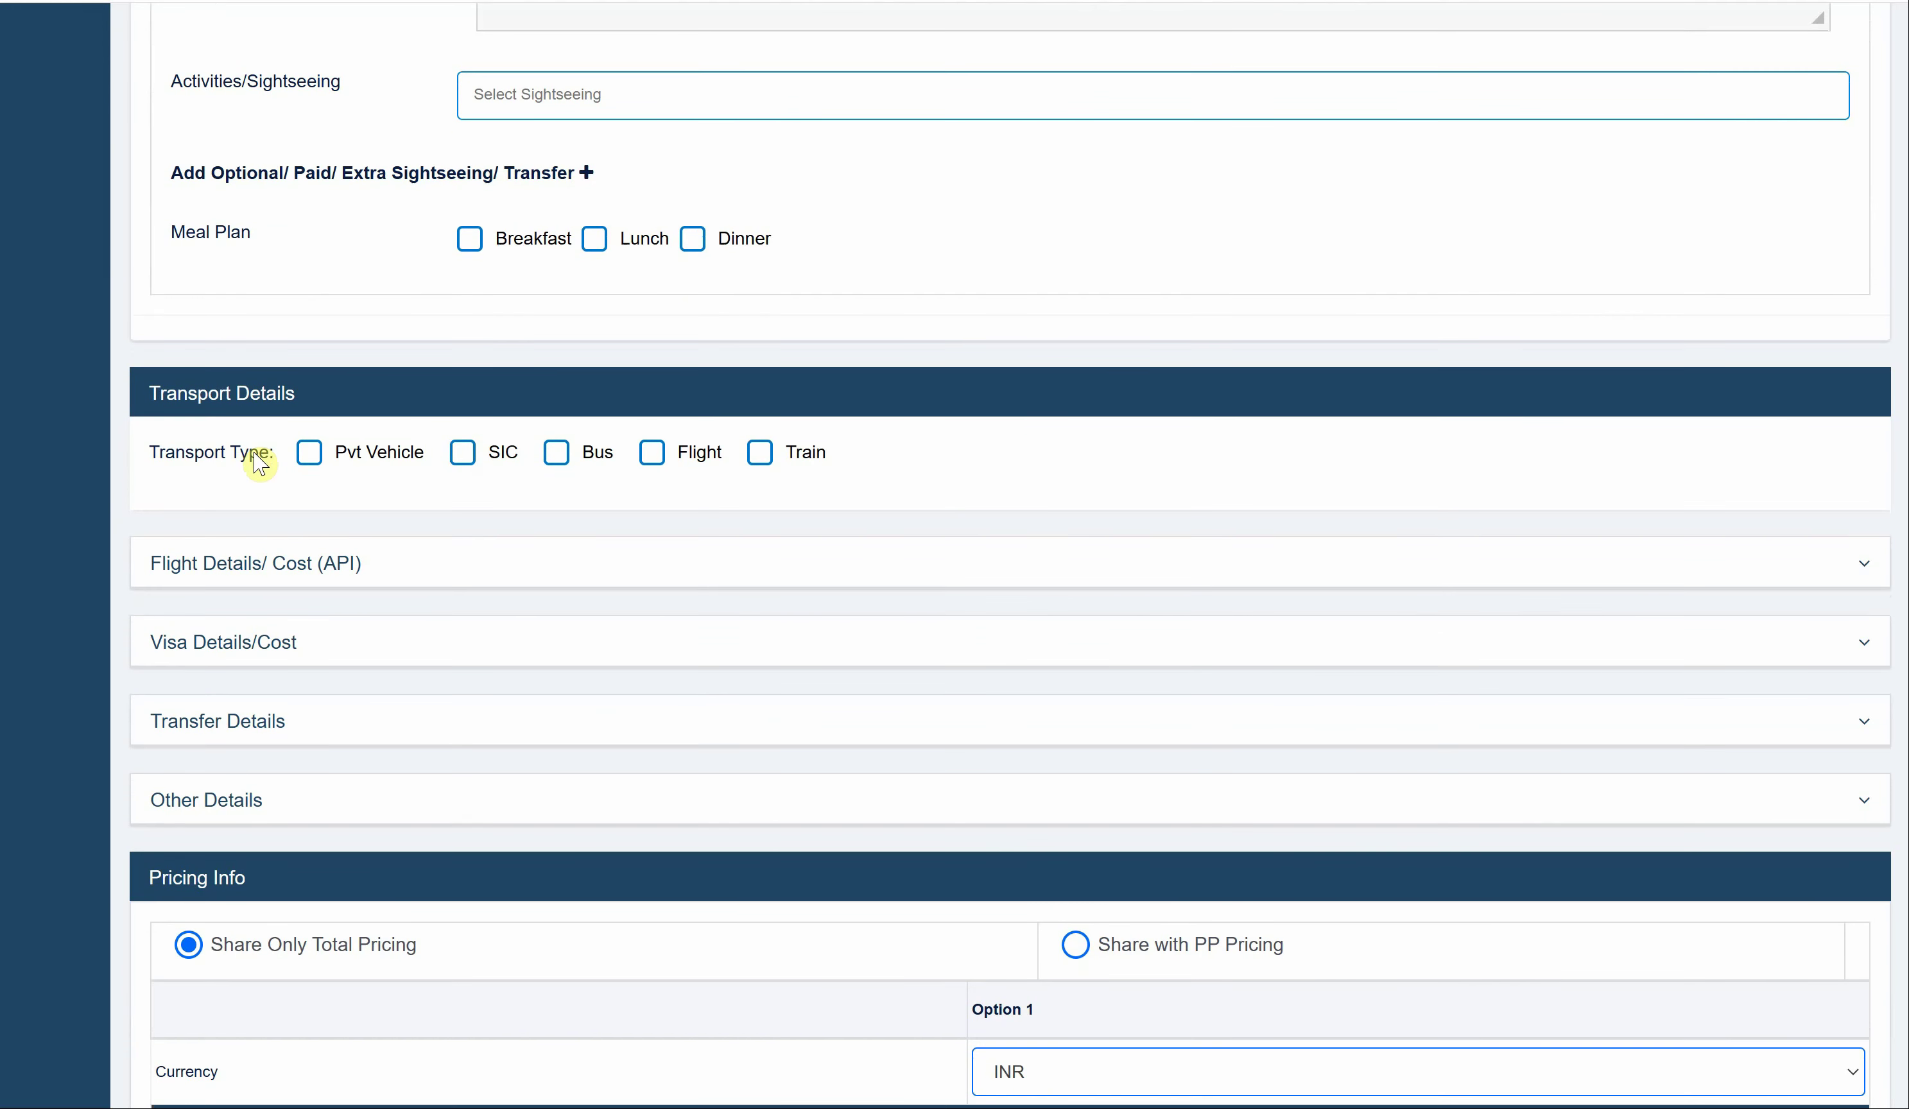
{"action": "scroll", "coordinate": [259, 463], "scroll_direction": "down", "scroll_amount": 1}
{"action": "left_click", "coordinate": [278, 526]}
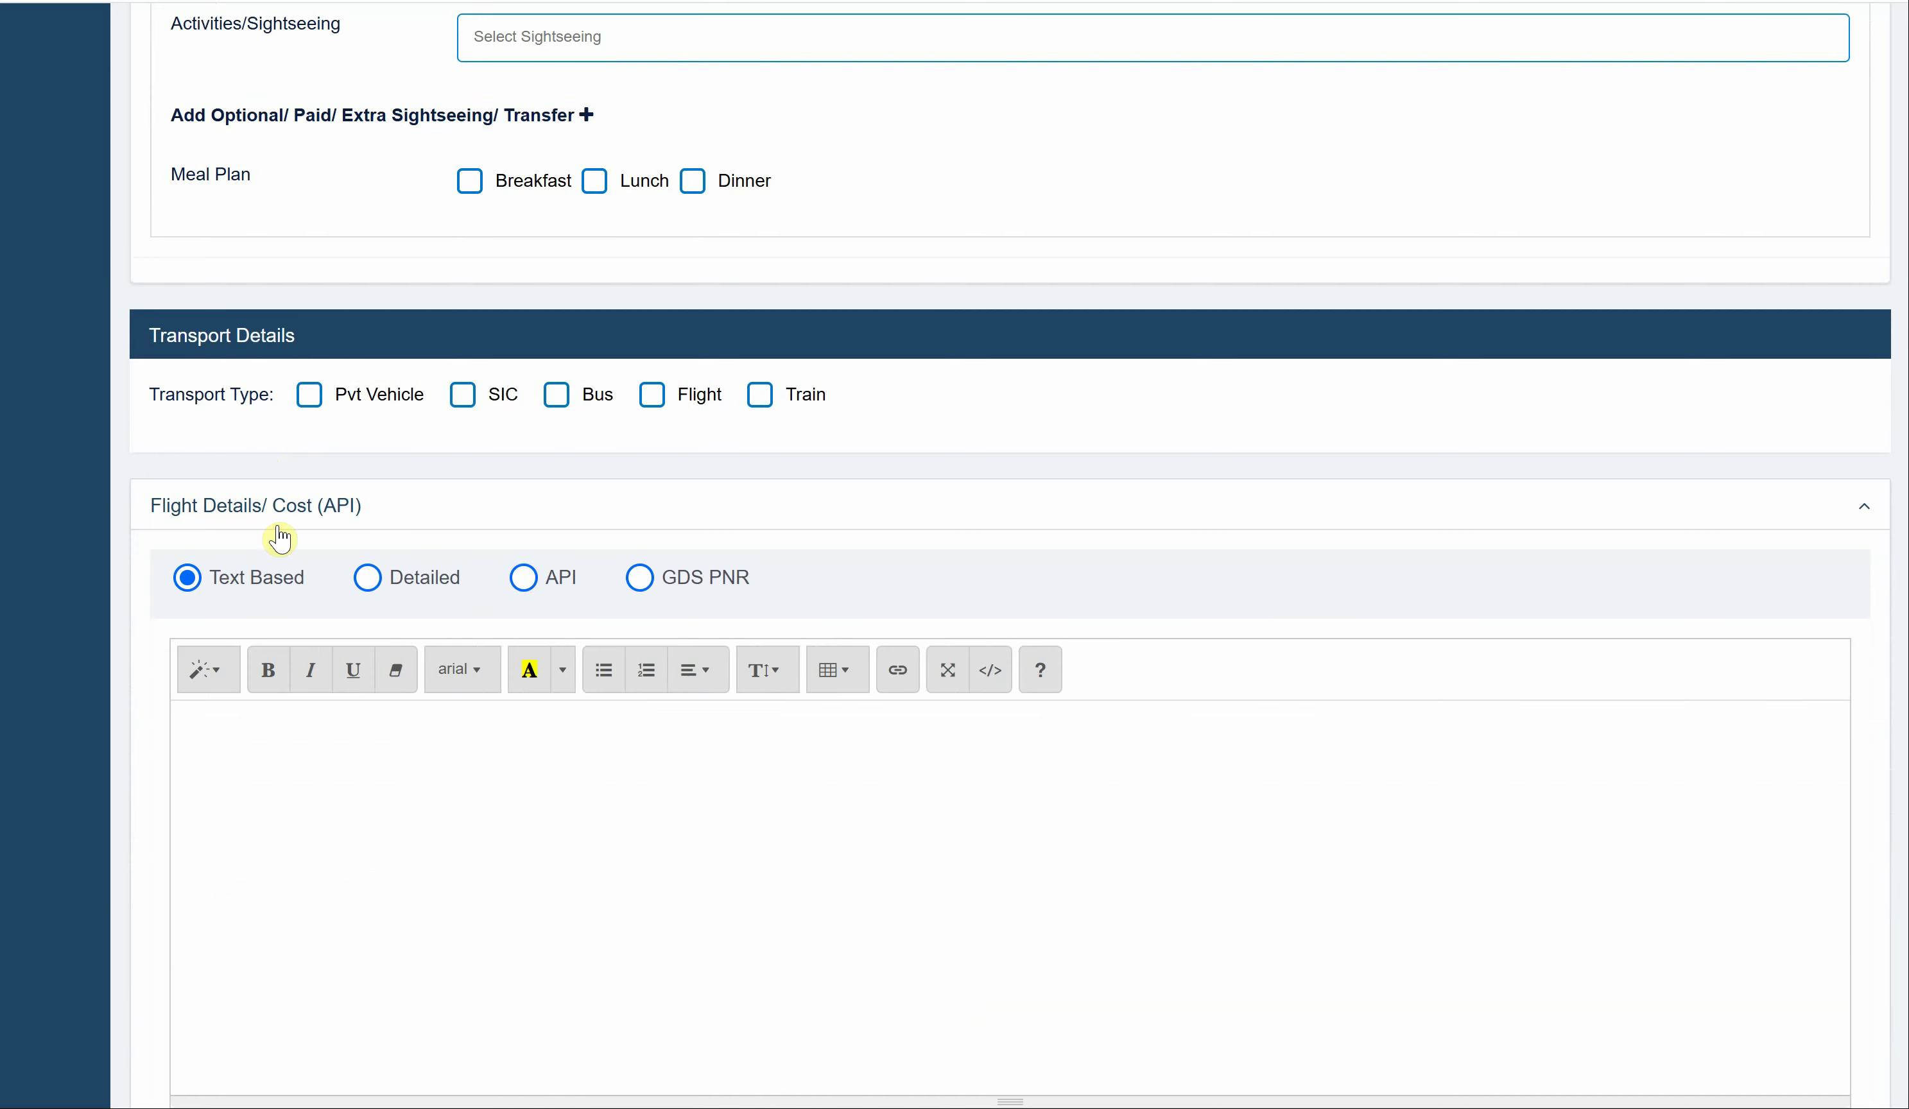
{"action": "left_click", "coordinate": [519, 587]}
{"action": "left_click", "coordinate": [608, 216]}
{"action": "type", "text": "d"}
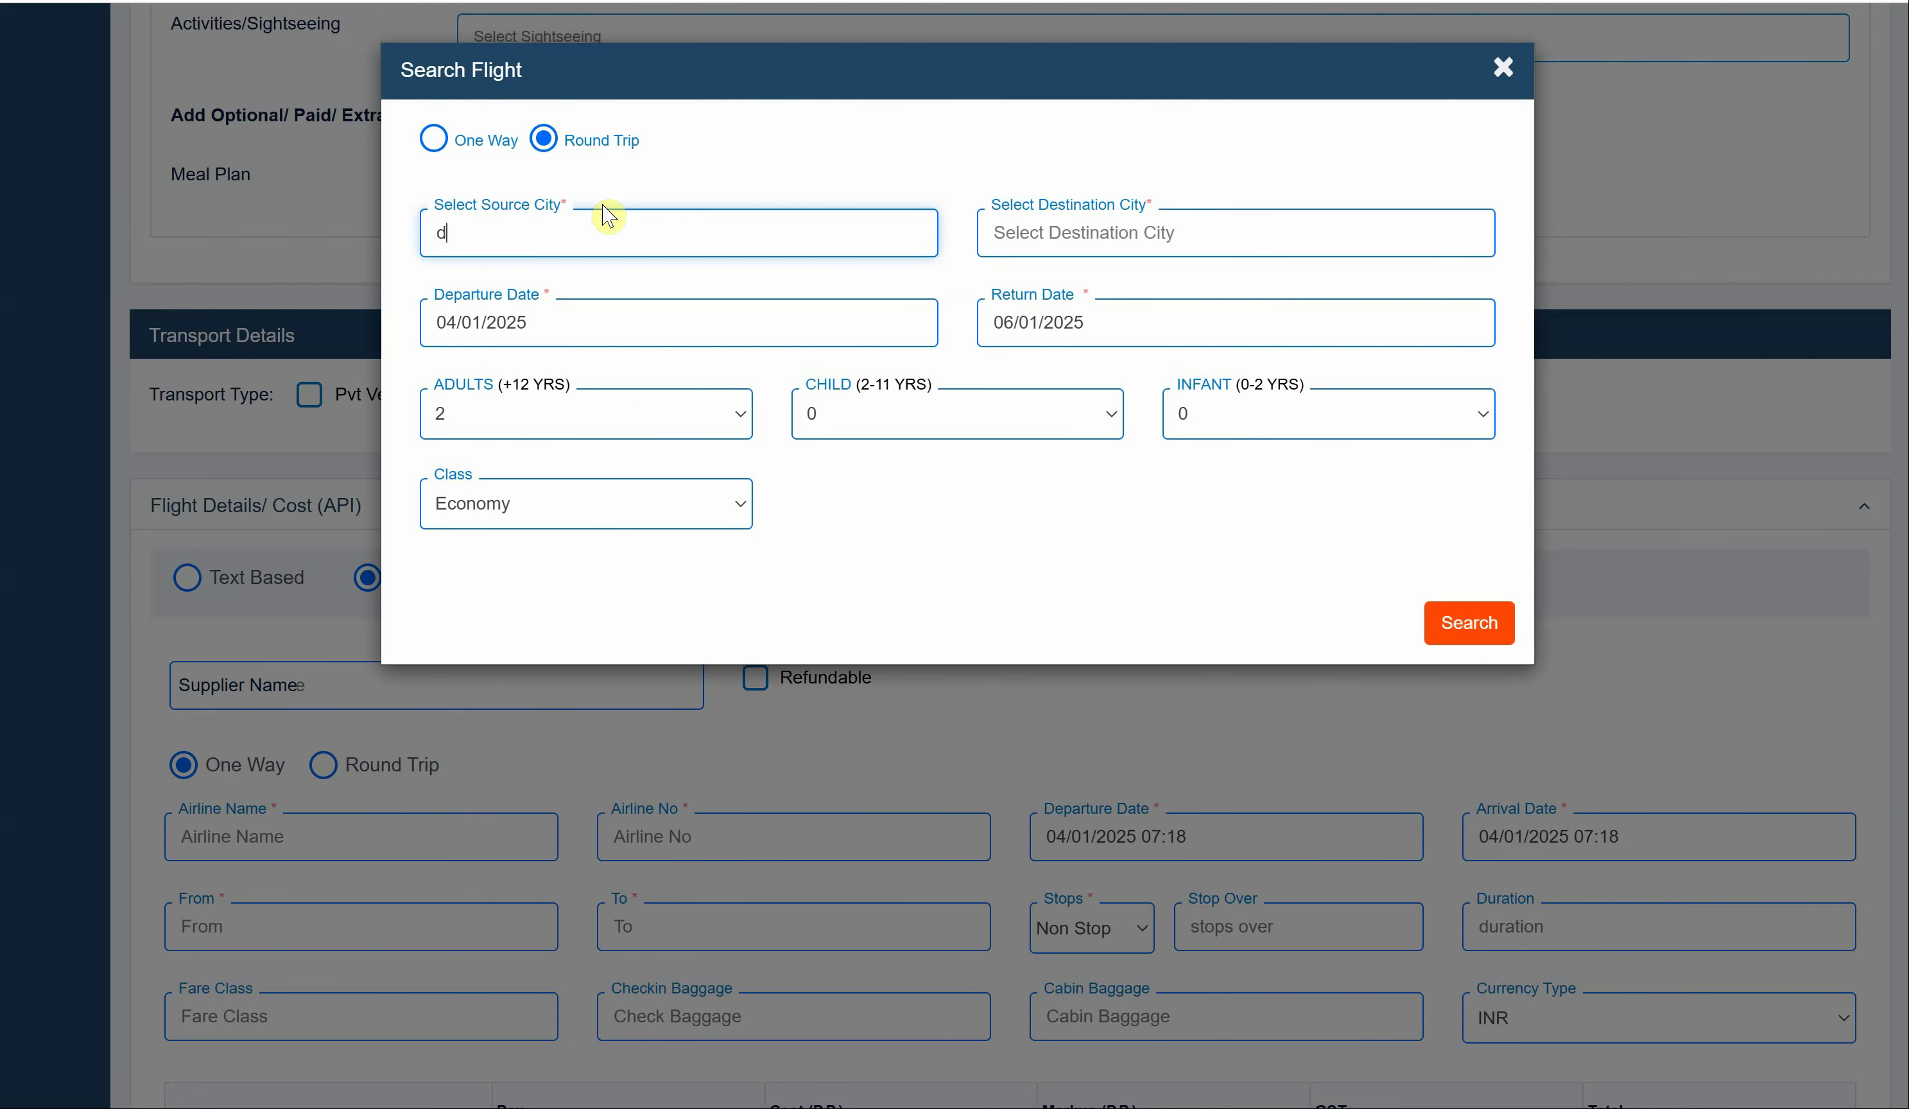
{"action": "type", "text": "el"}
{"action": "left_click", "coordinate": [611, 283]}
{"action": "left_click", "coordinate": [1142, 233]}
{"action": "type", "text": "dub"}
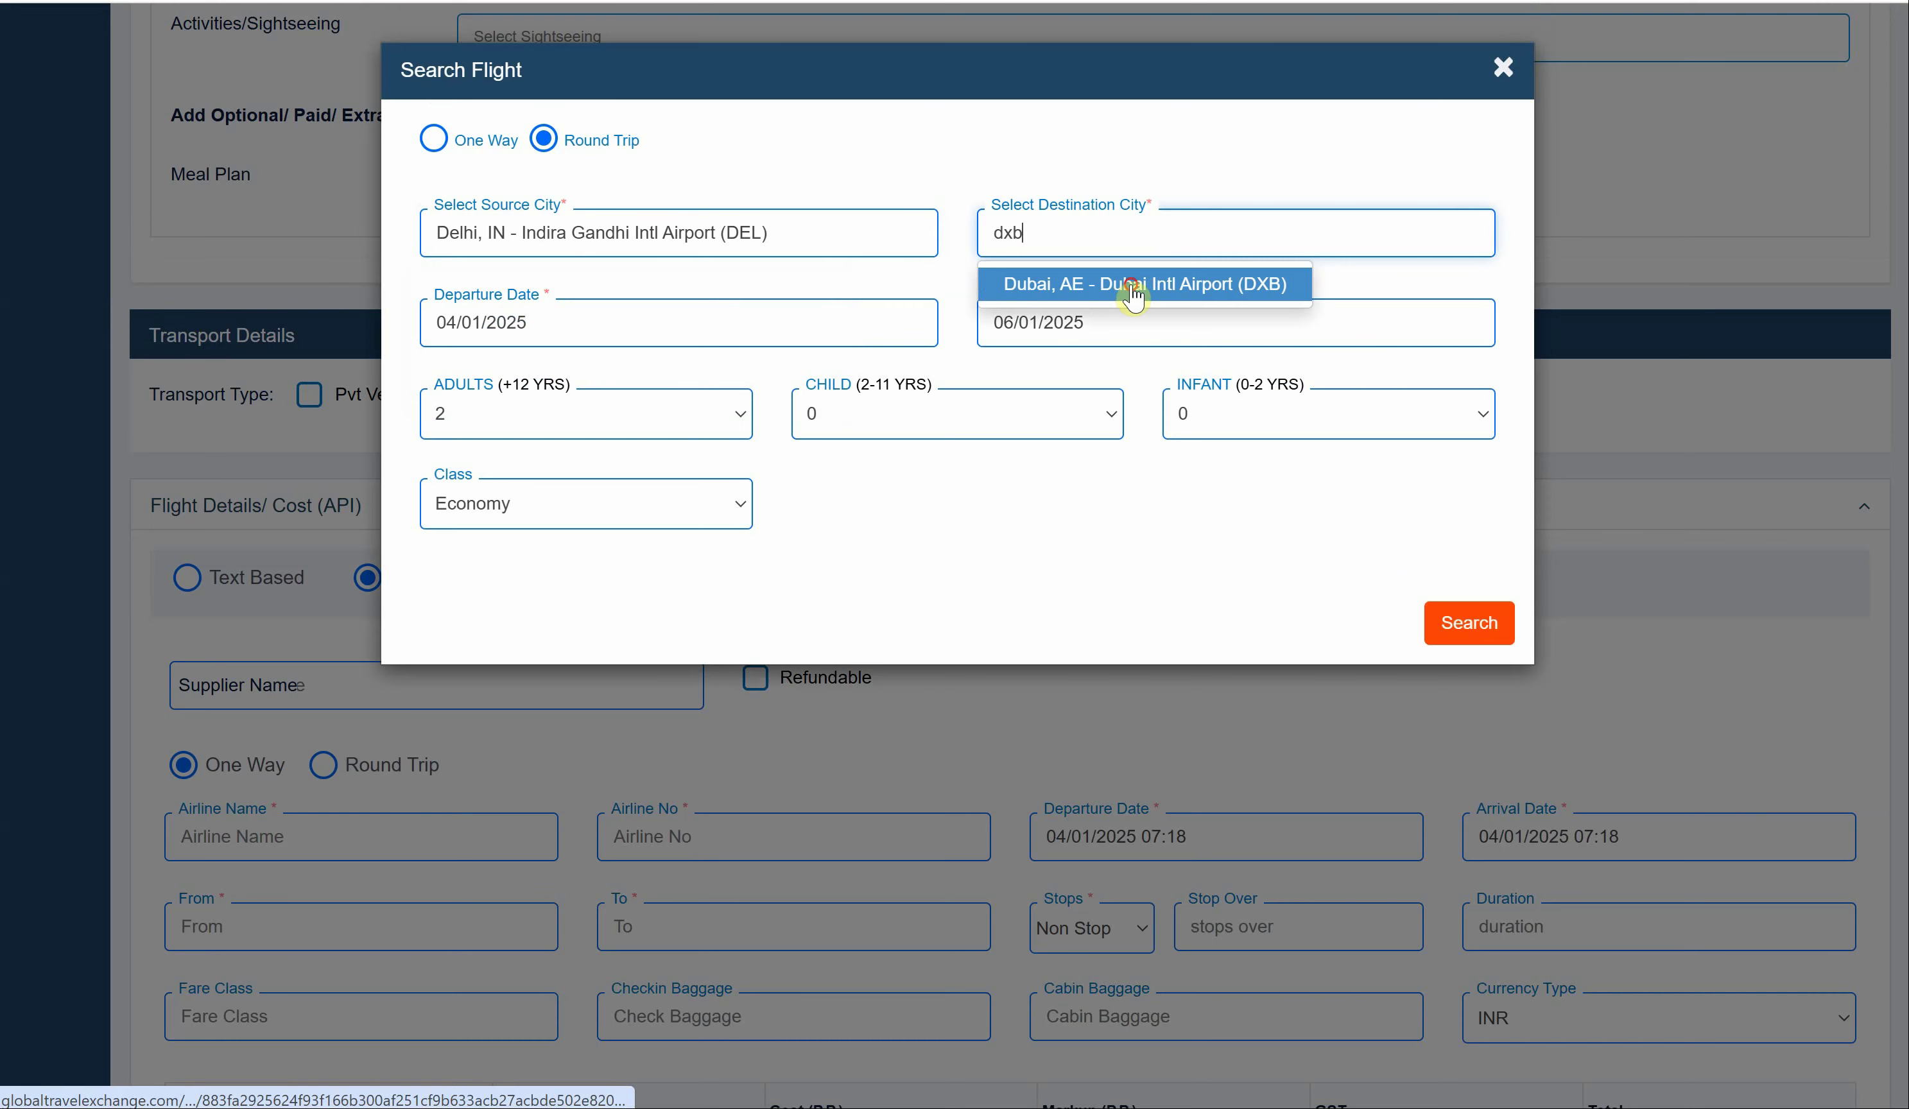
{"action": "left_click", "coordinate": [1142, 286]}
{"action": "left_click", "coordinate": [1456, 627]}
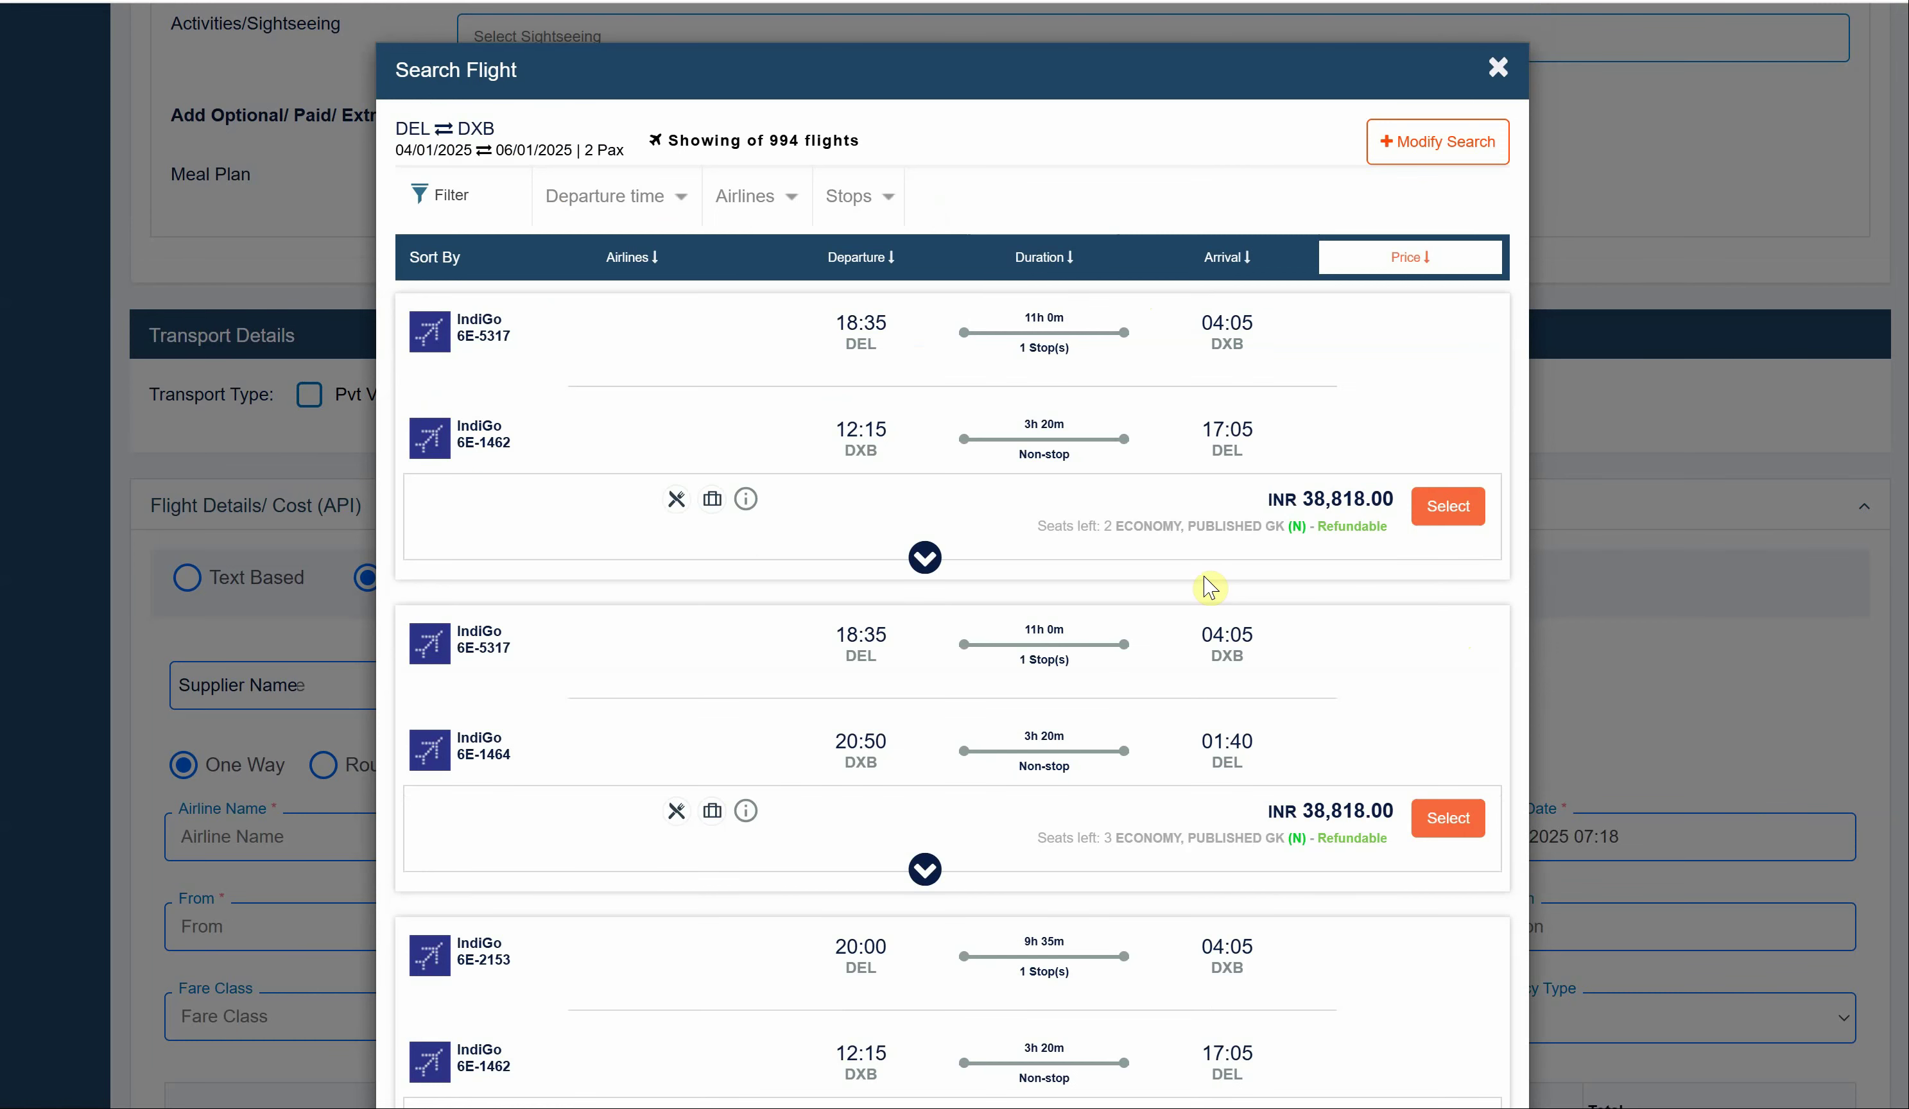
- Select the IndiGo round-trip fare, costing 38816 for 4 tickets
{"action": "scroll", "coordinate": [1112, 674], "scroll_direction": "down", "scroll_amount": 5}
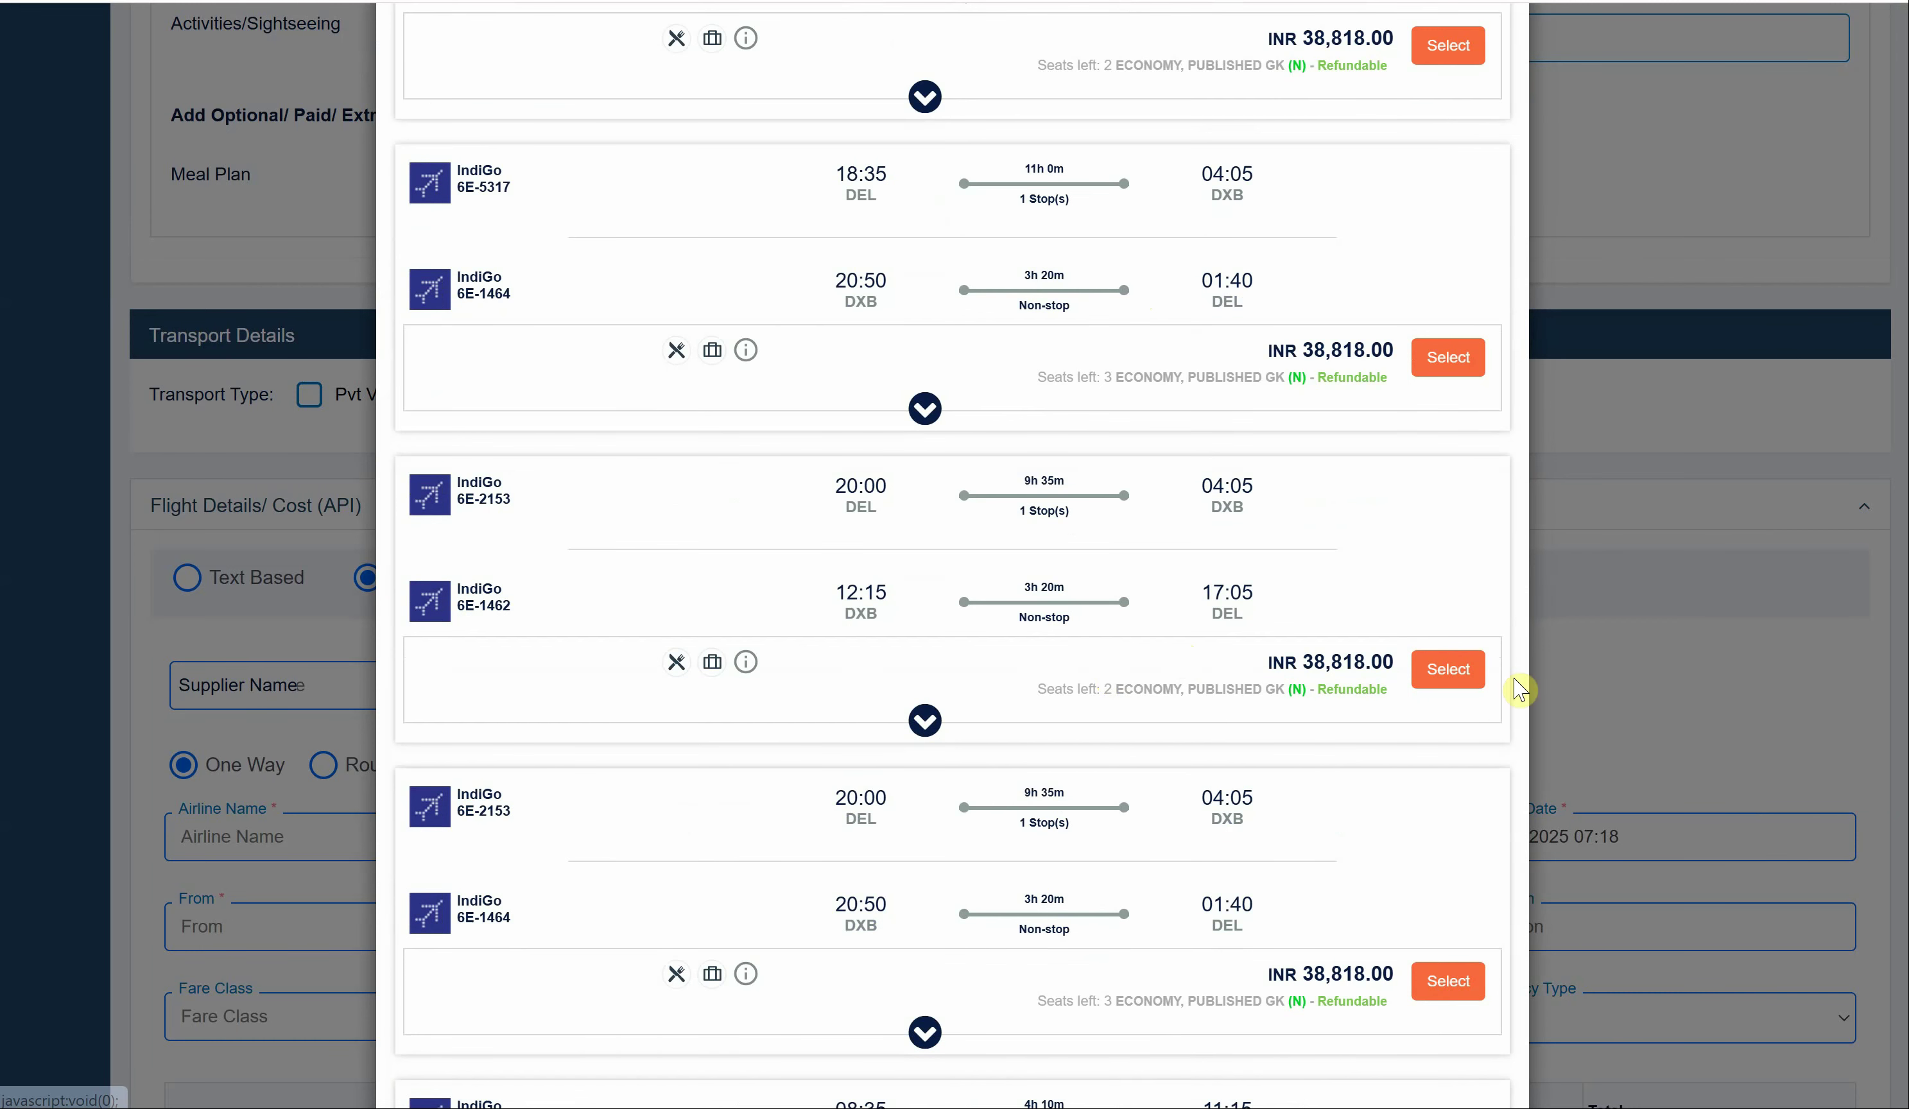
{"action": "left_click", "coordinate": [1450, 670]}
{"action": "scroll", "coordinate": [1227, 696], "scroll_direction": "down", "scroll_amount": 15}
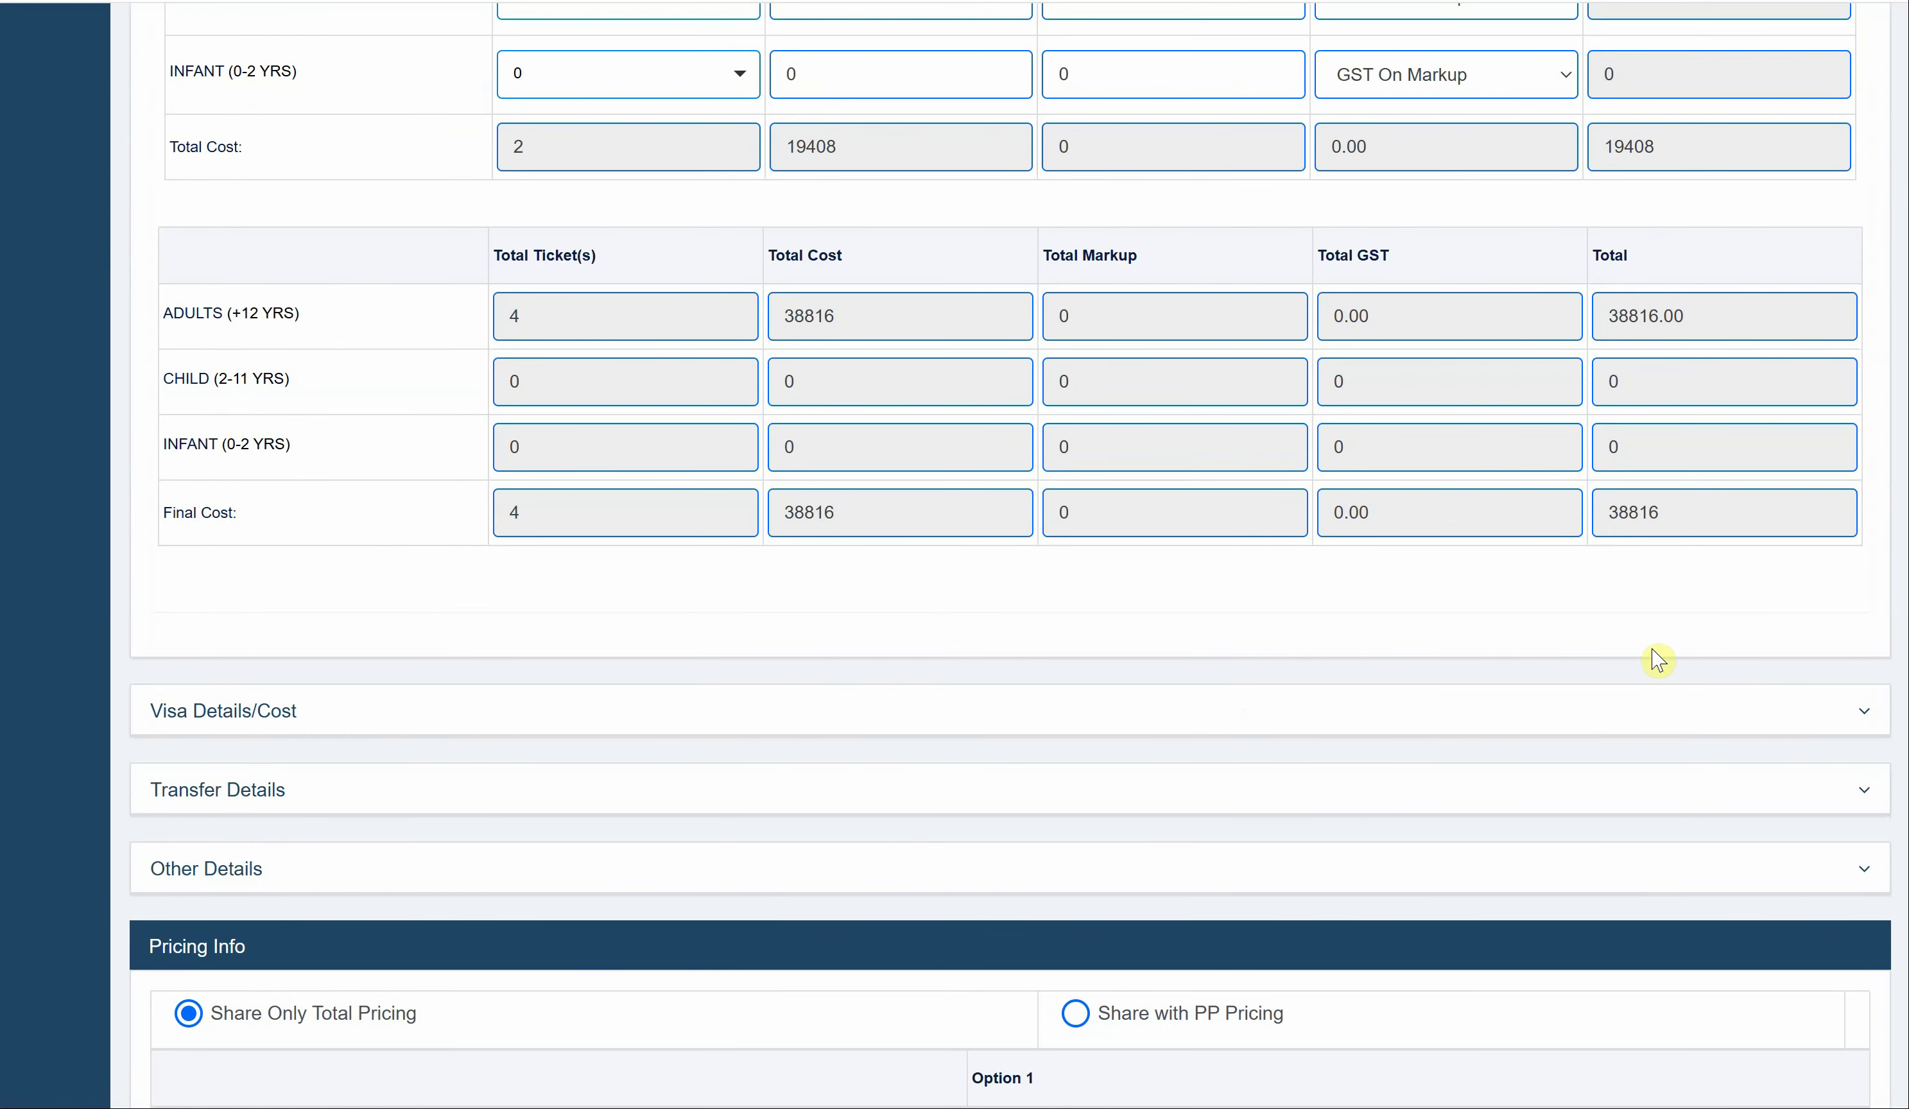
- Tick TCS Package and TCS Flight in Pricing Info for the INR 248816 proposal
{"action": "scroll", "coordinate": [1670, 588], "scroll_direction": "down", "scroll_amount": 2}
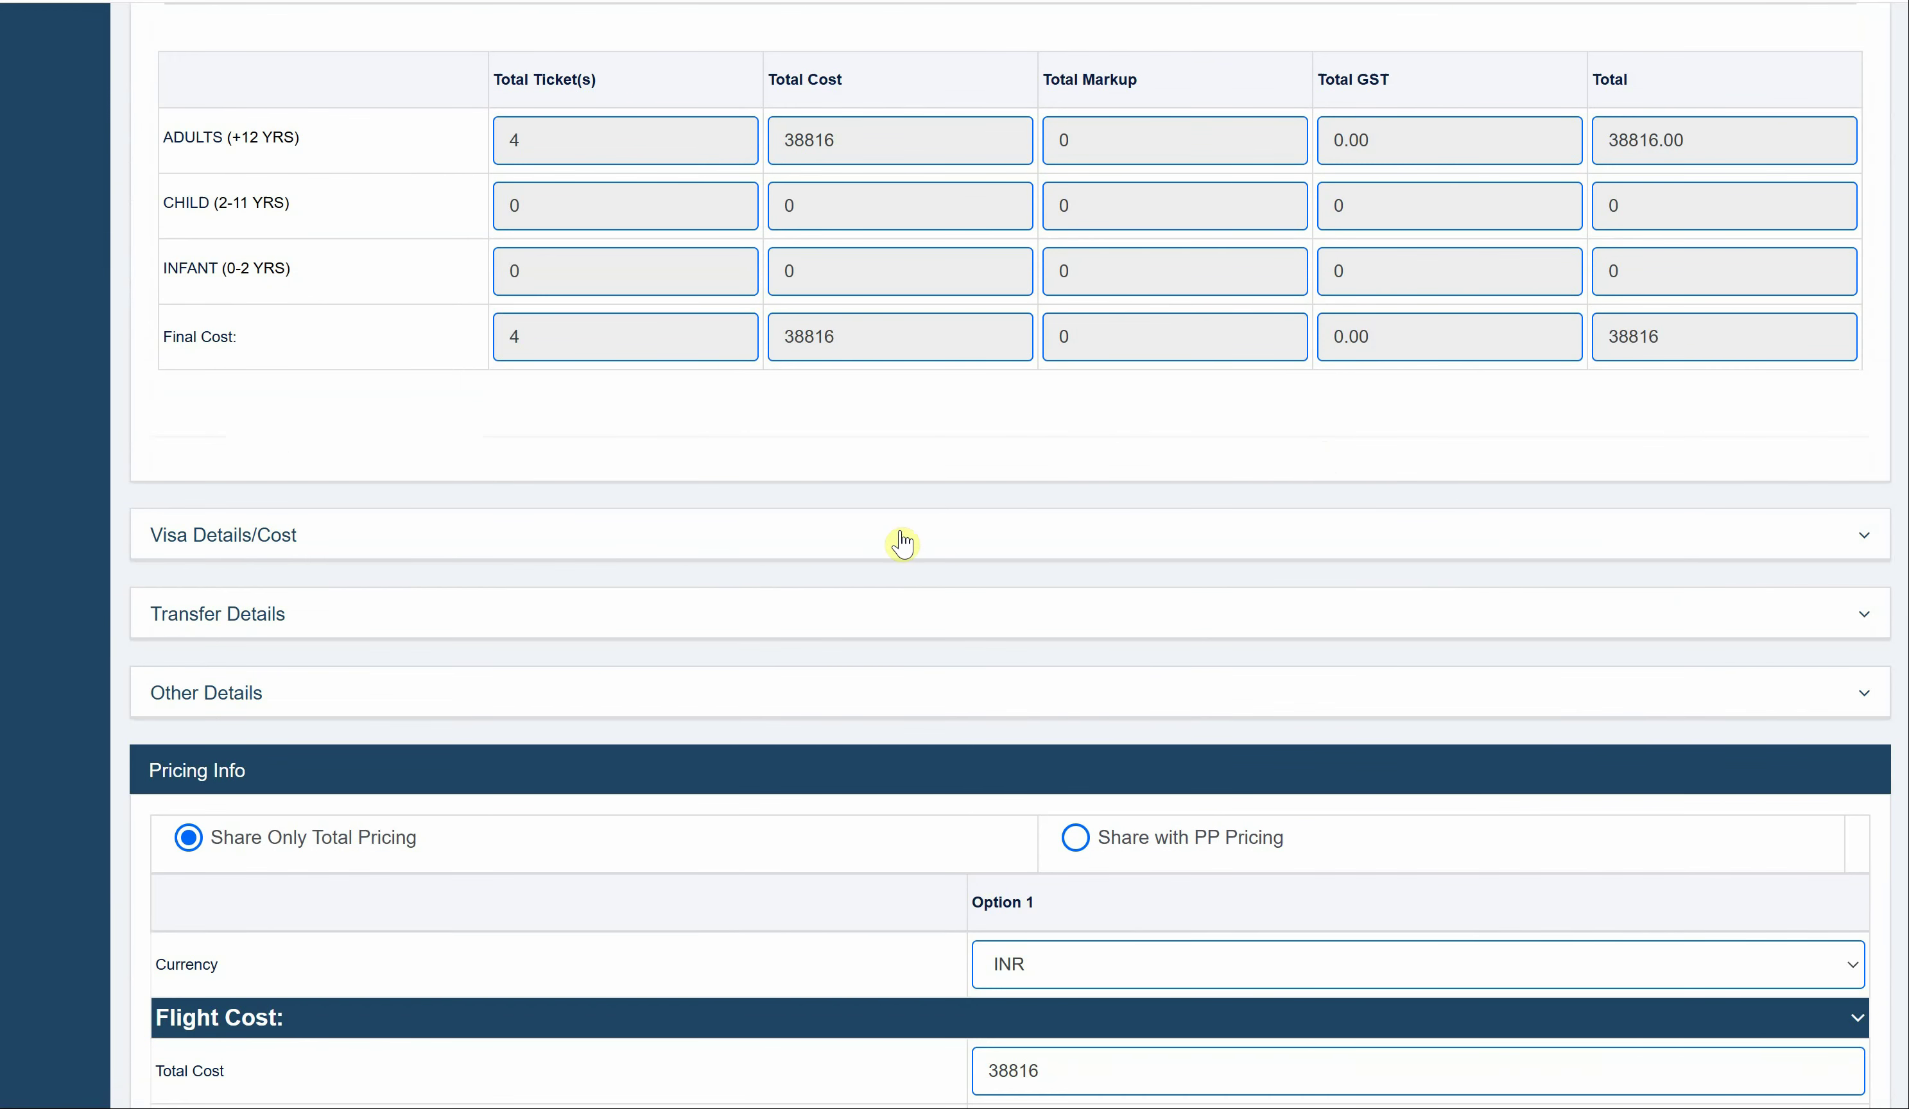
{"action": "left_click", "coordinate": [895, 554]}
{"action": "scroll", "coordinate": [895, 558], "scroll_direction": "down", "scroll_amount": 1}
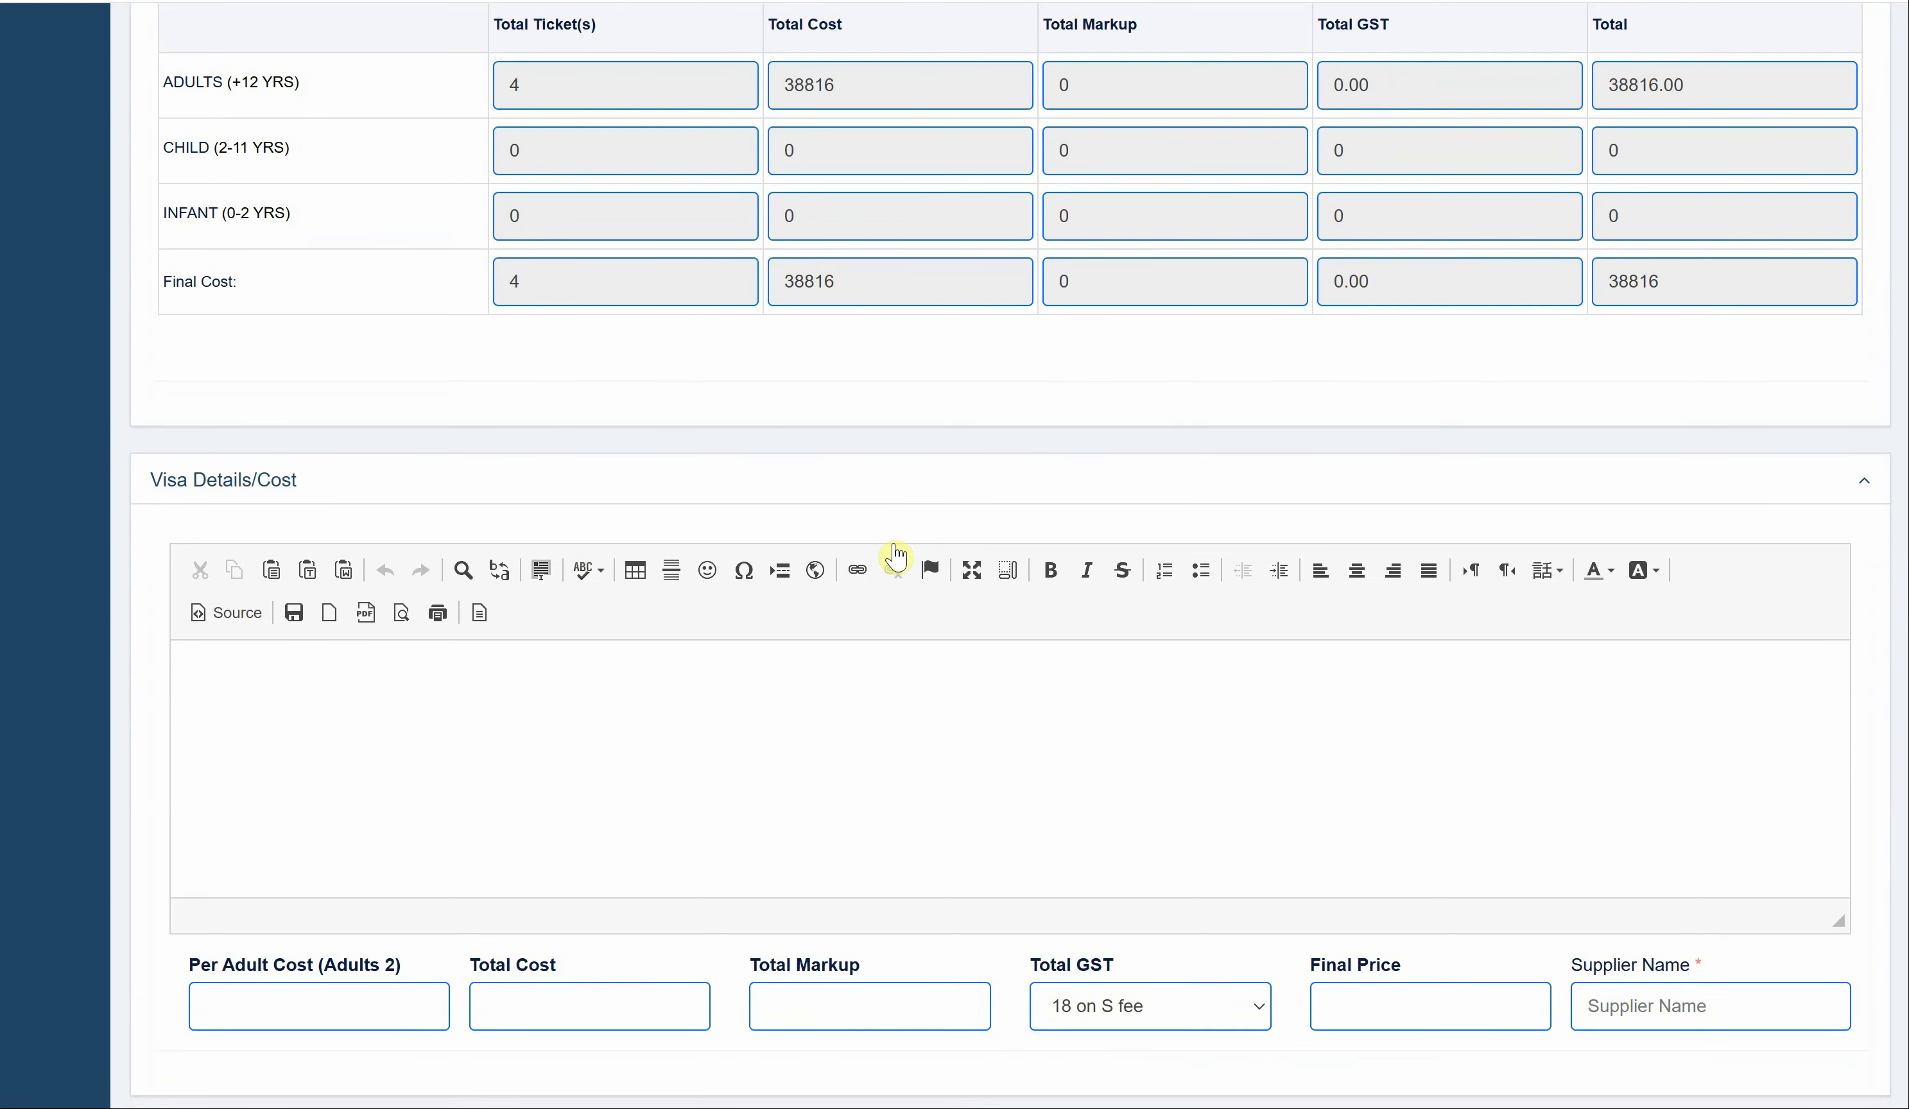
{"action": "left_click", "coordinate": [905, 490]}
{"action": "scroll", "coordinate": [904, 489], "scroll_direction": "down", "scroll_amount": 6}
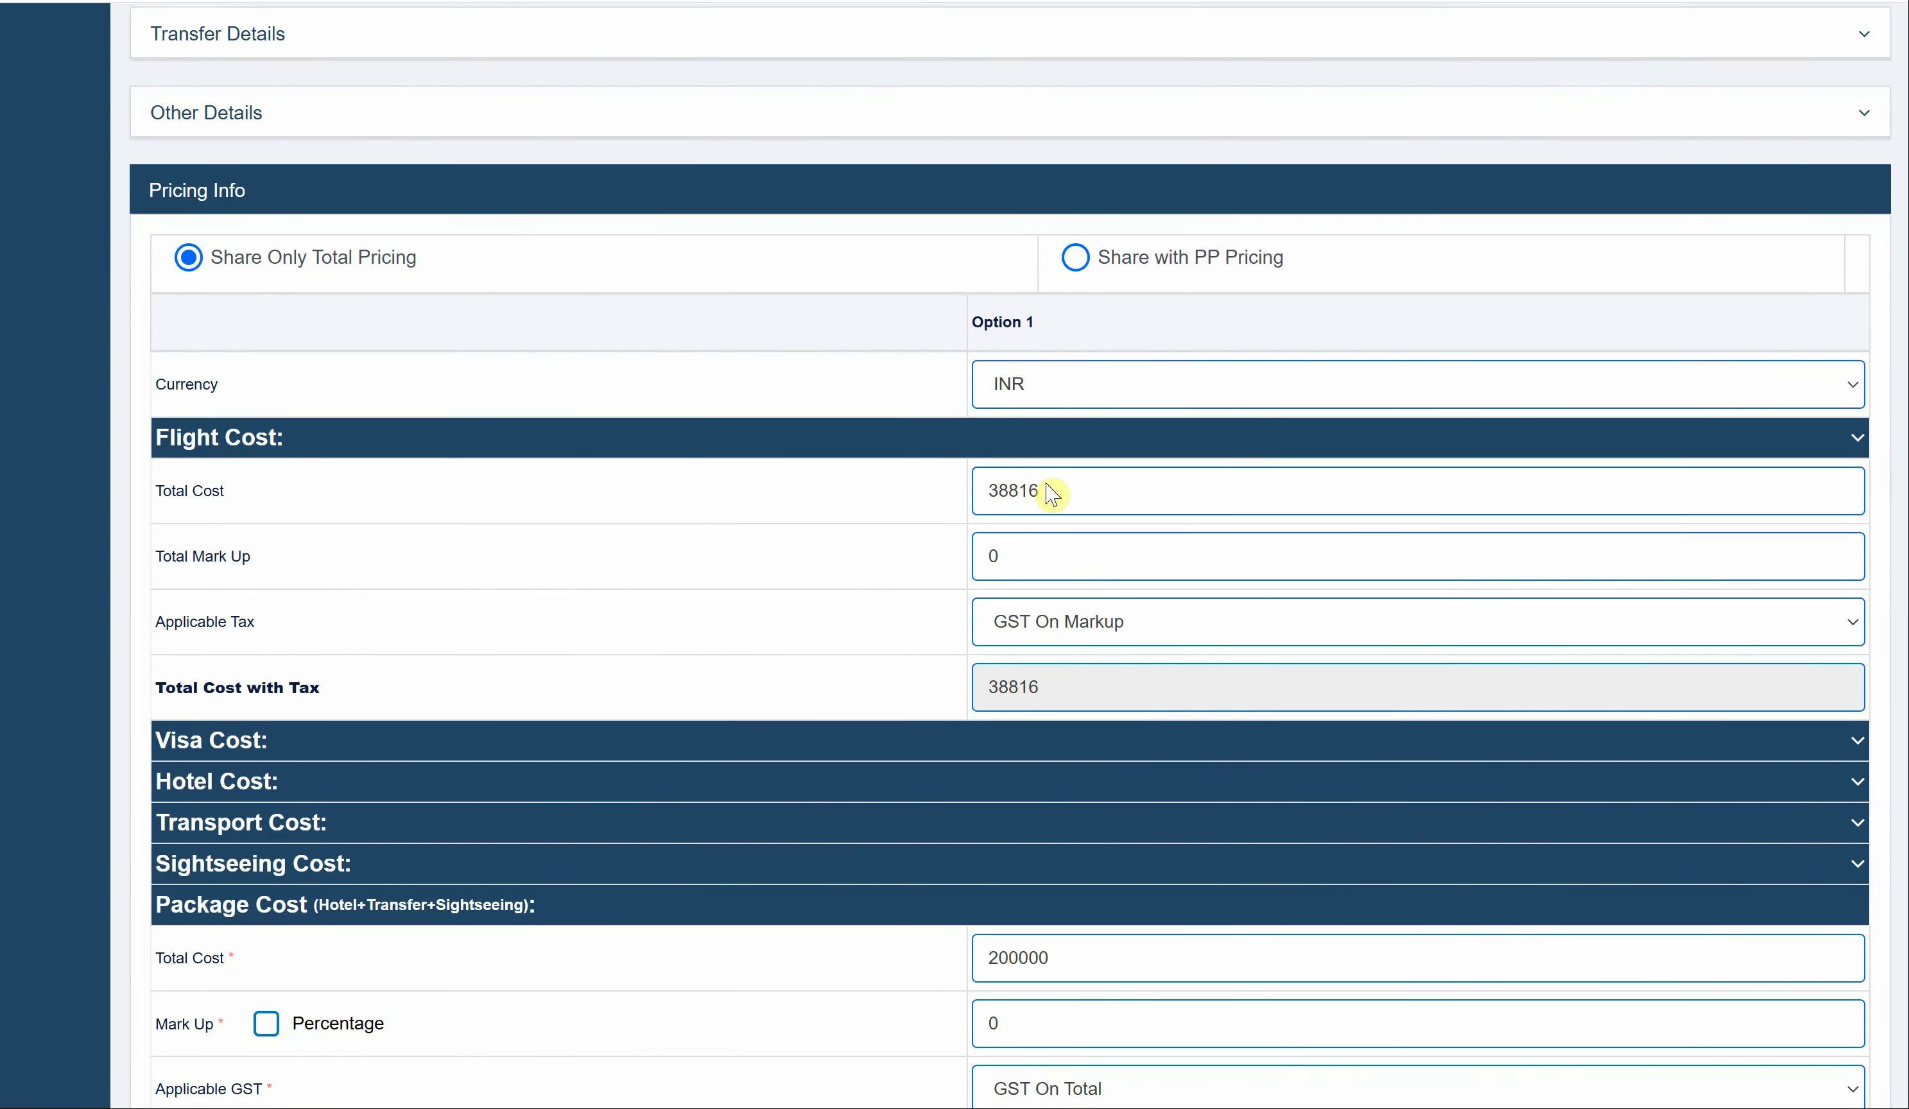
{"action": "scroll", "coordinate": [1059, 502], "scroll_direction": "down", "scroll_amount": 5}
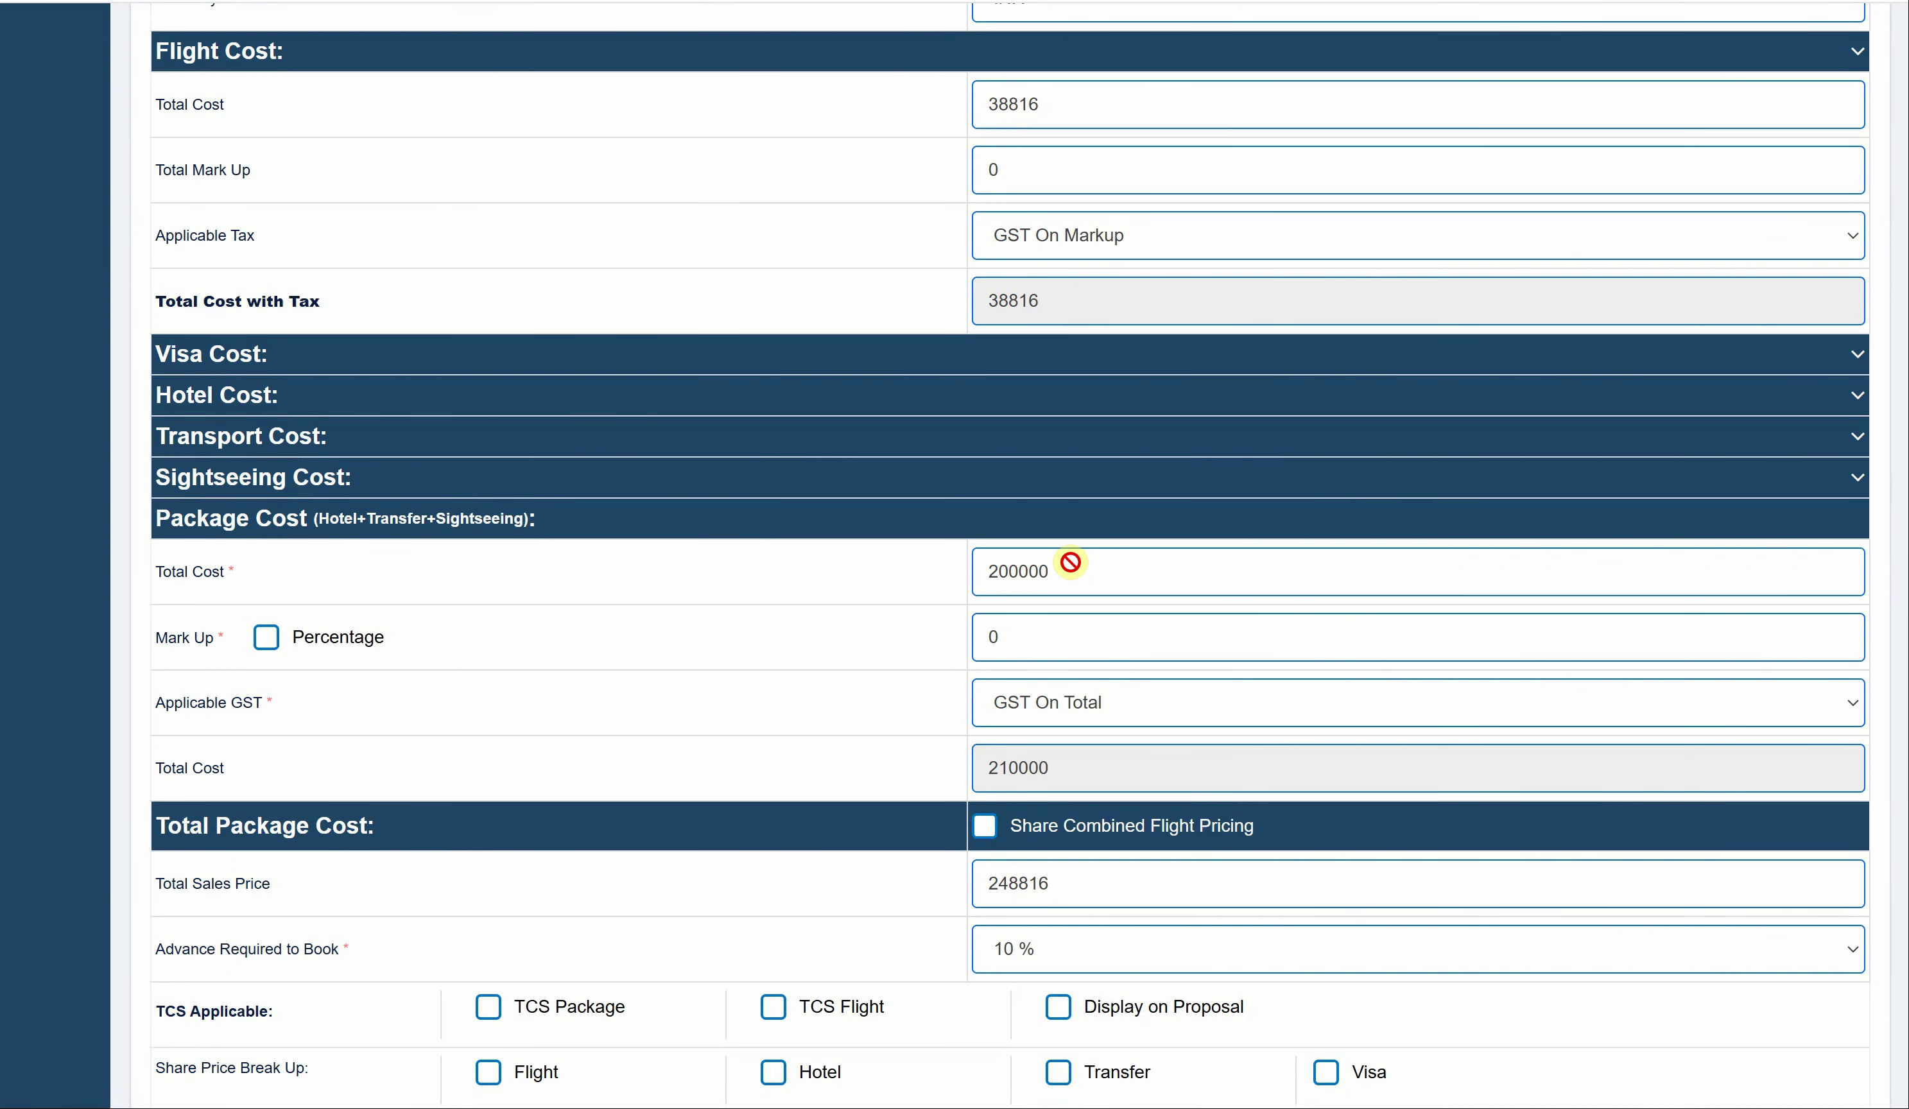
{"action": "scroll", "coordinate": [1070, 562], "scroll_direction": "down", "scroll_amount": 2}
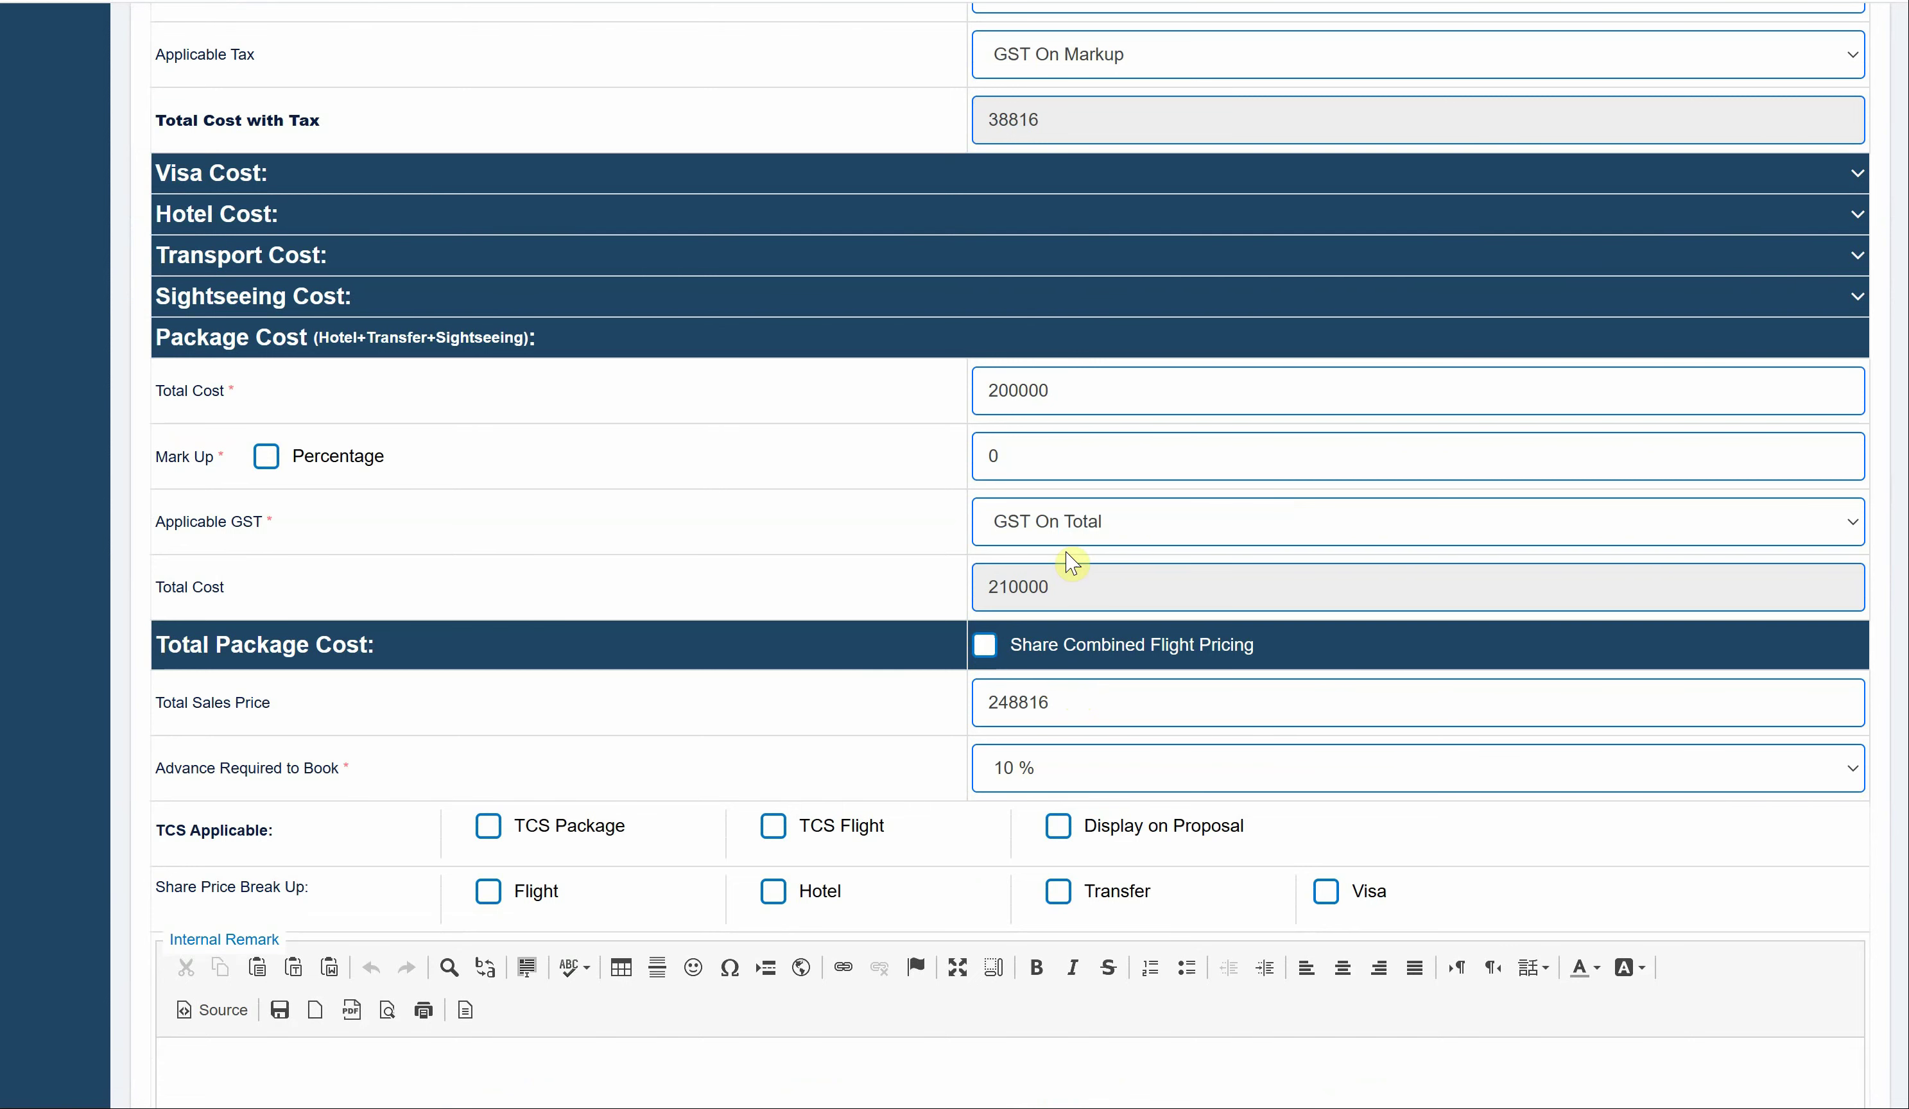
{"action": "scroll", "coordinate": [1060, 524], "scroll_direction": "down", "scroll_amount": 1}
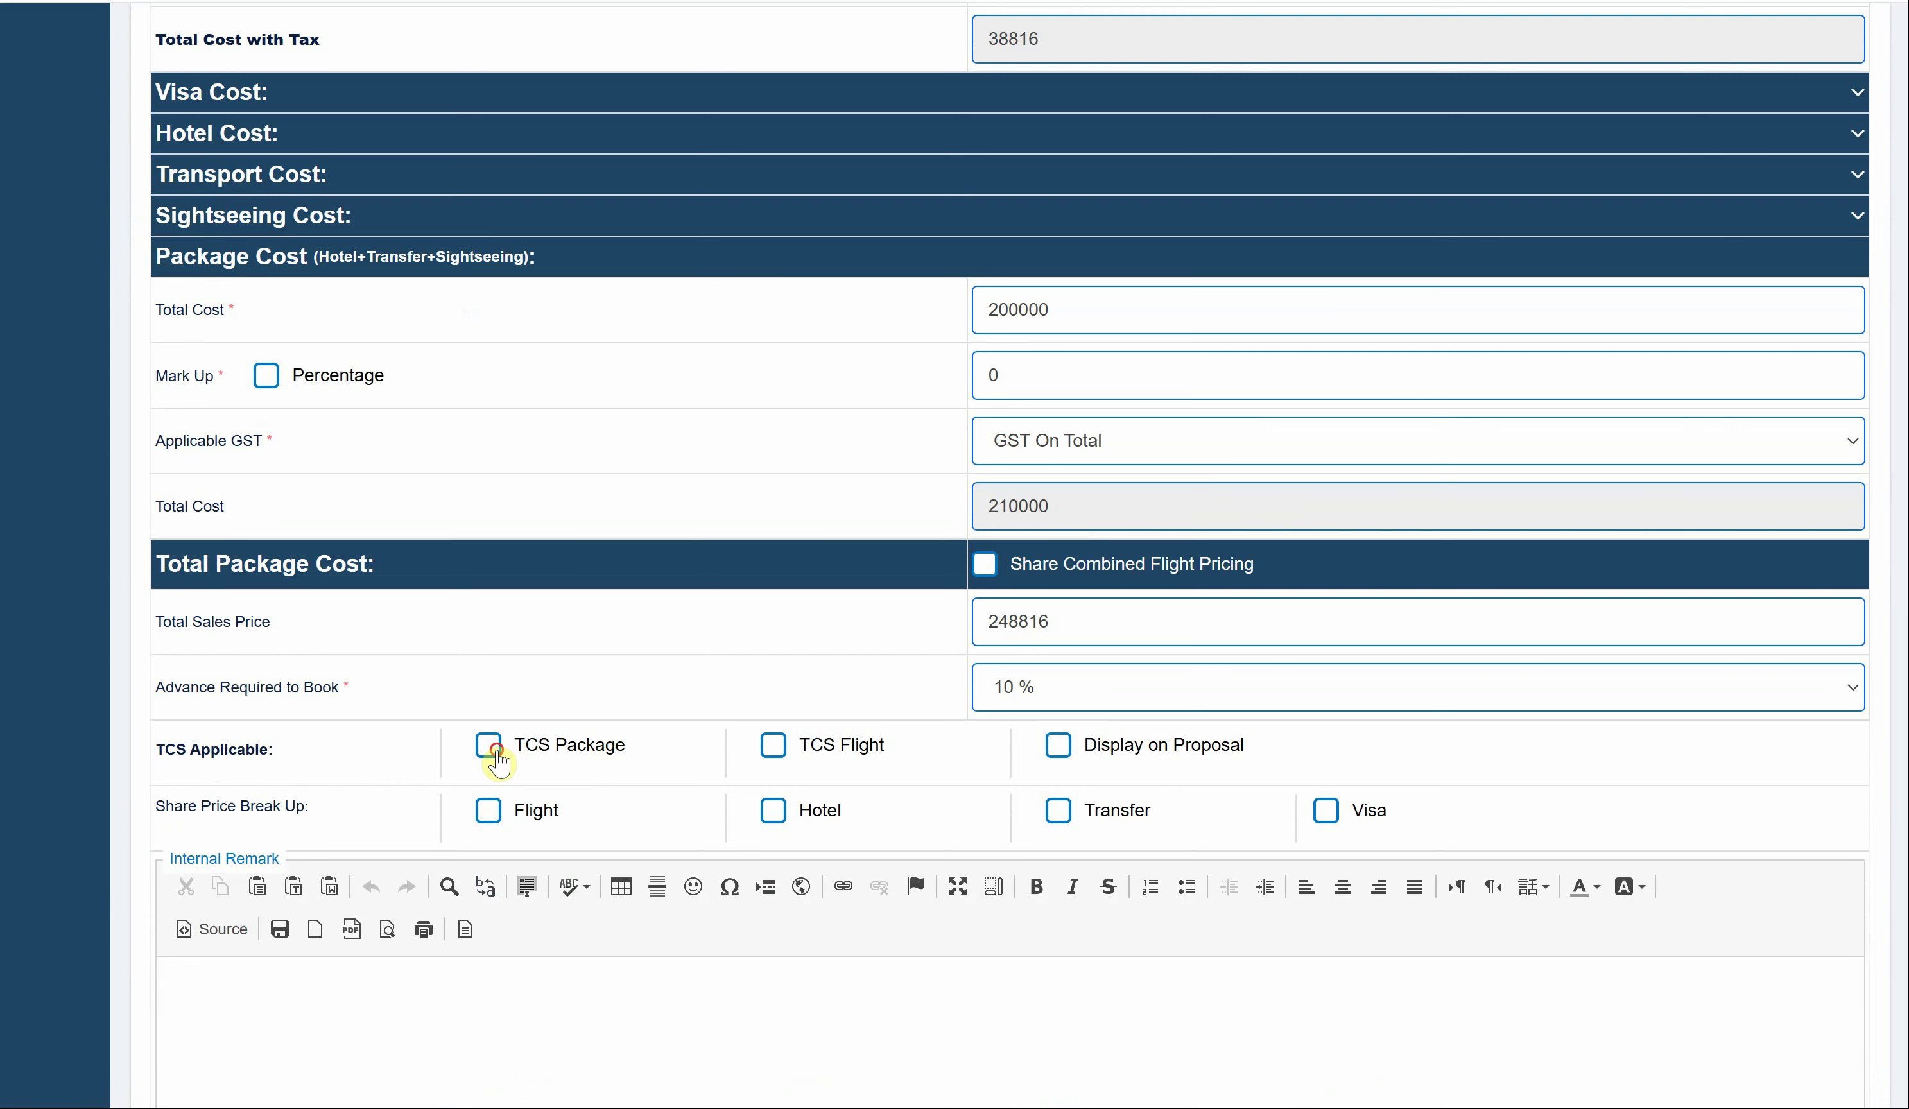
{"action": "left_click", "coordinate": [488, 747]}
{"action": "left_click", "coordinate": [771, 746]}
{"action": "scroll", "coordinate": [1052, 830], "scroll_direction": "down", "scroll_amount": 10}
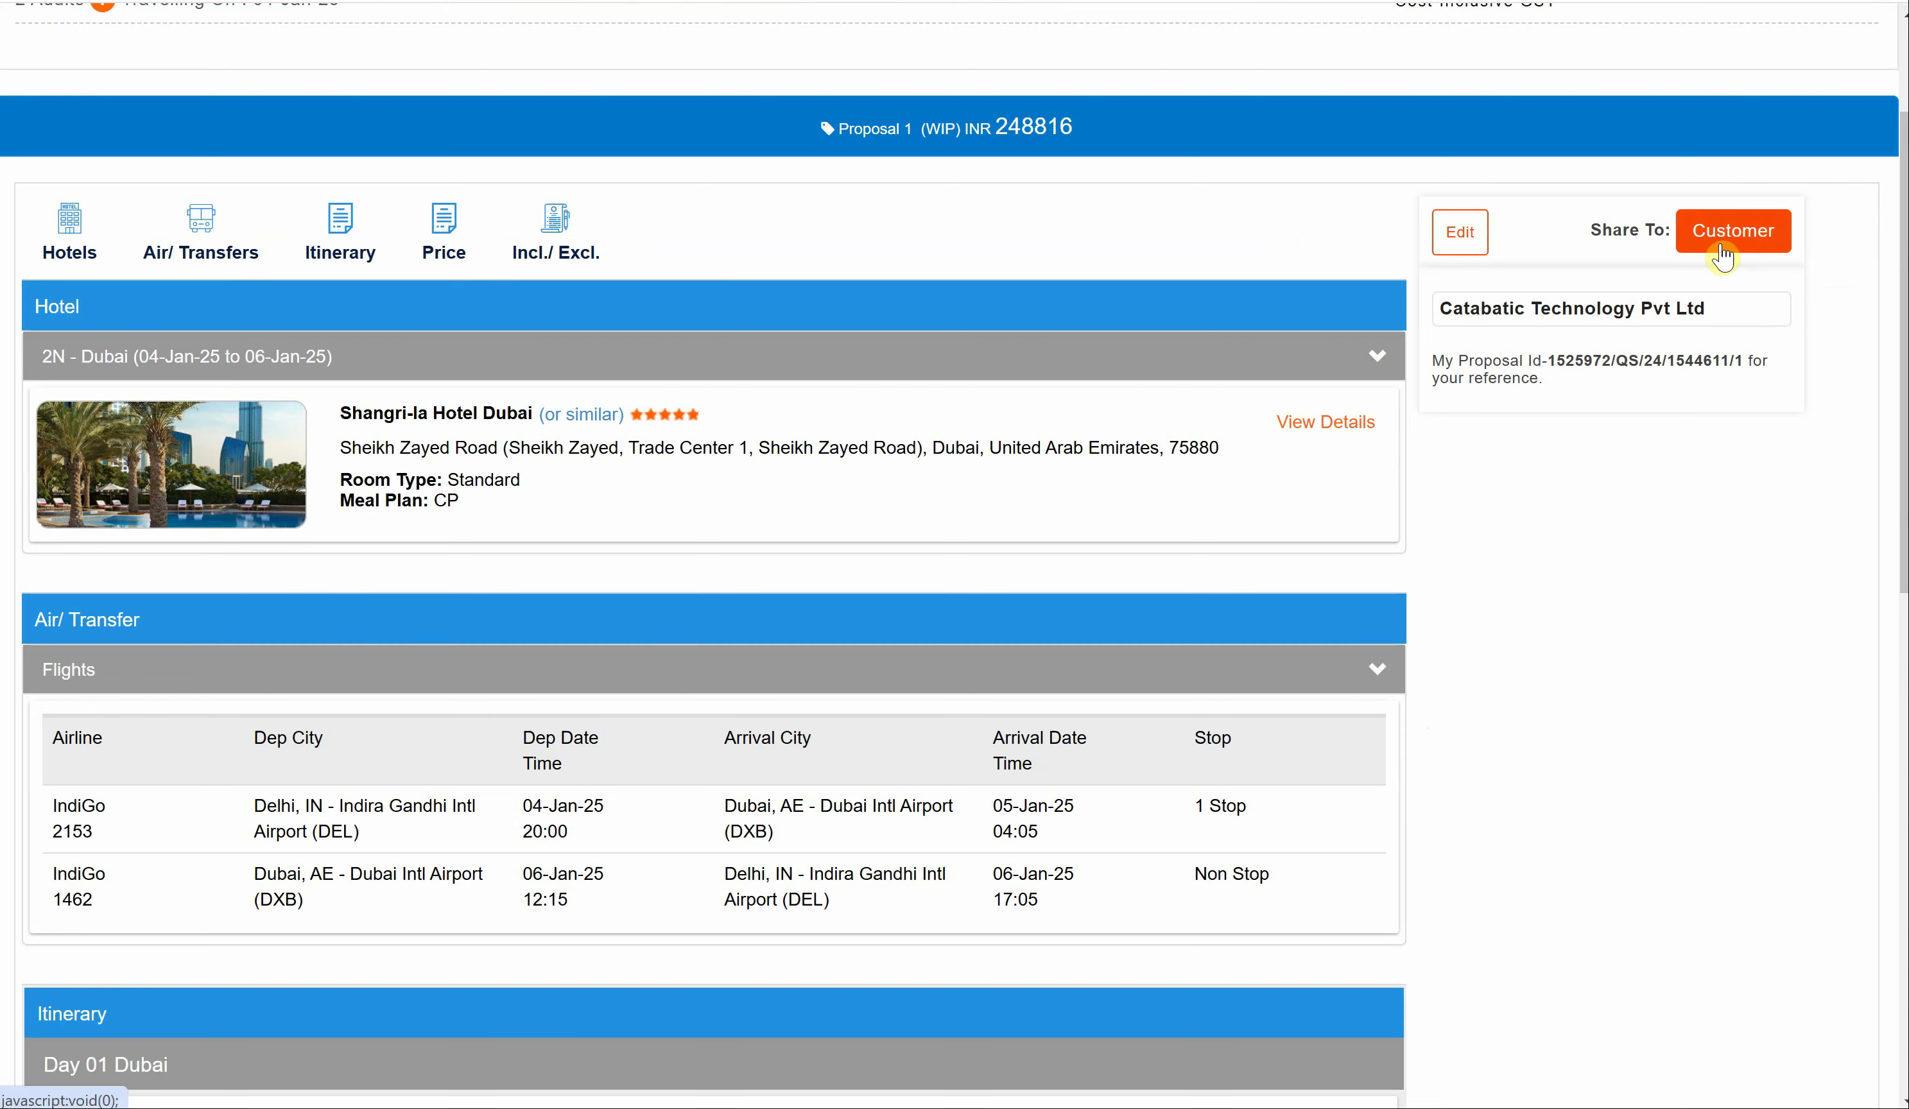
- Send the proposal to the customer, then choose Confirm & Book Now
{"action": "left_click", "coordinate": [1723, 257]}
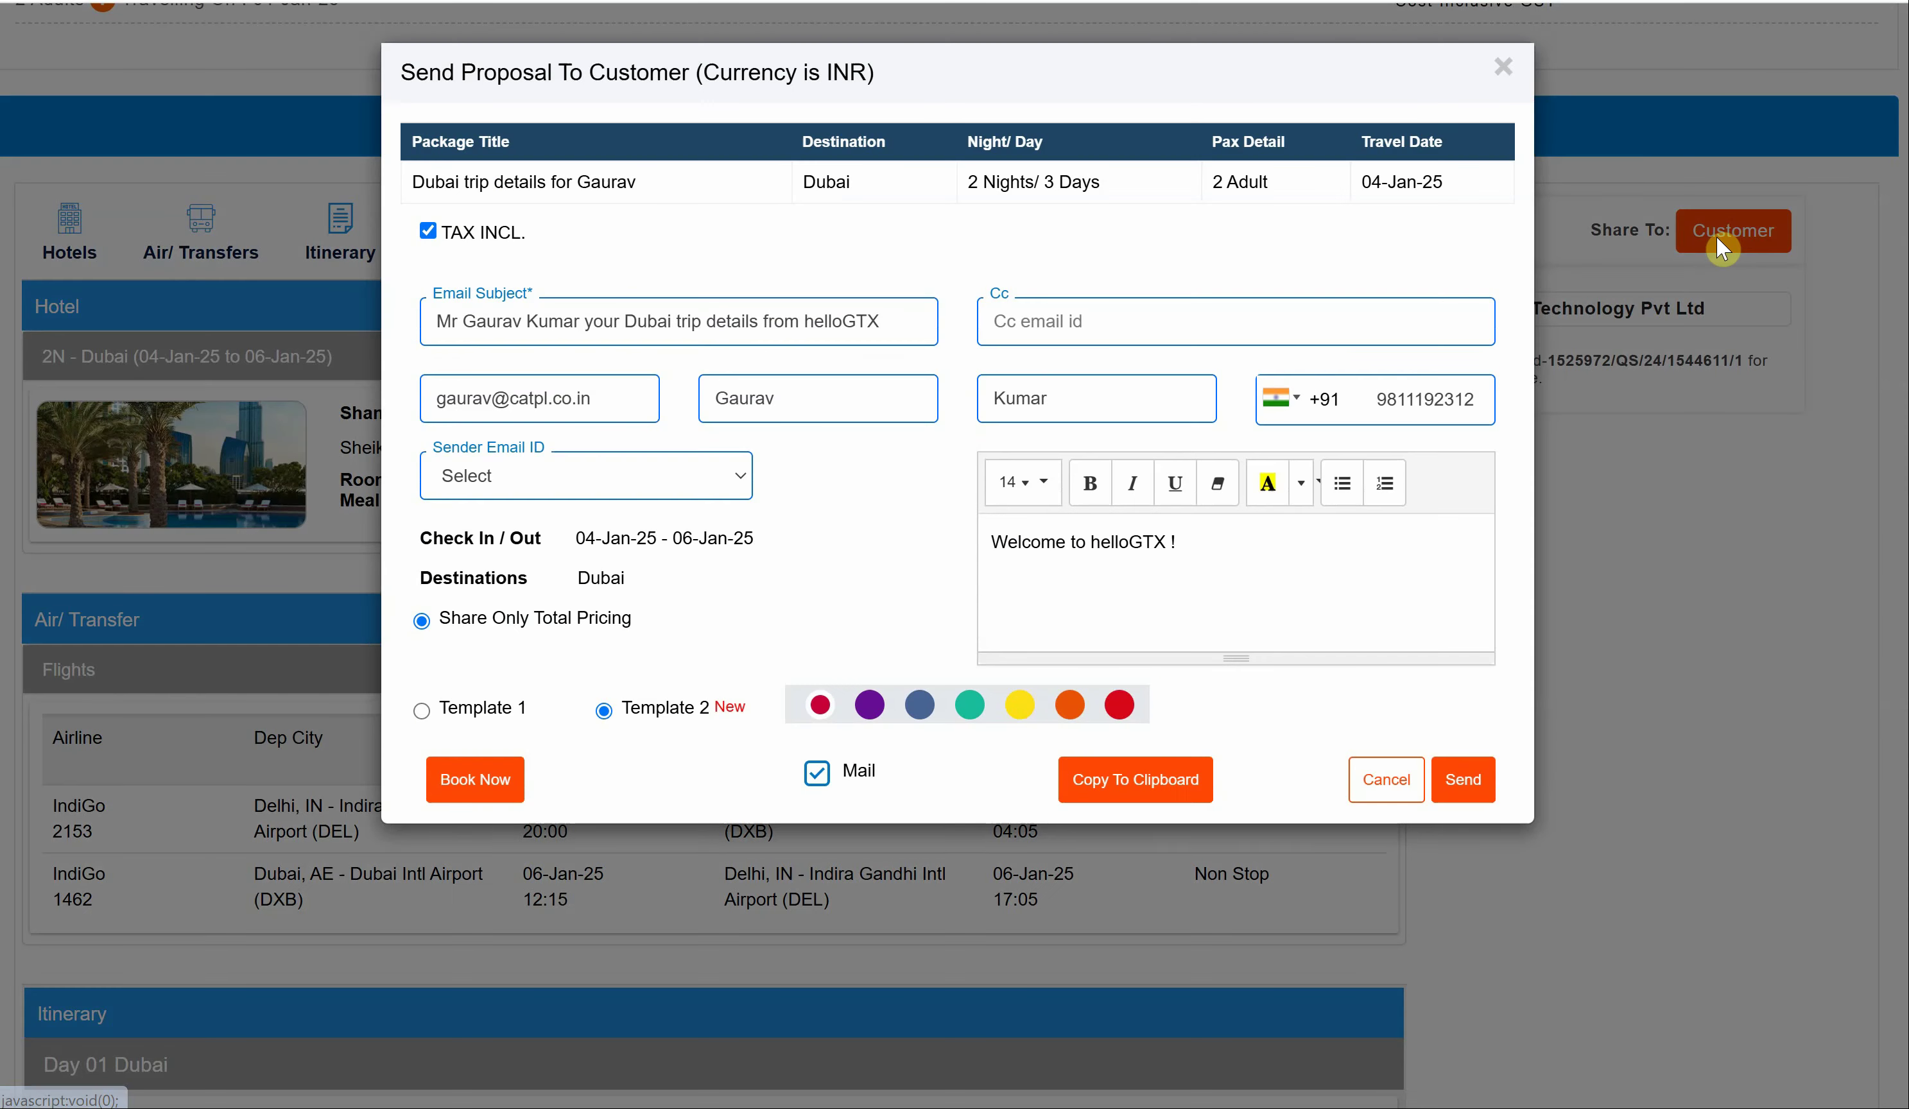
{"action": "left_click", "coordinate": [1466, 779]}
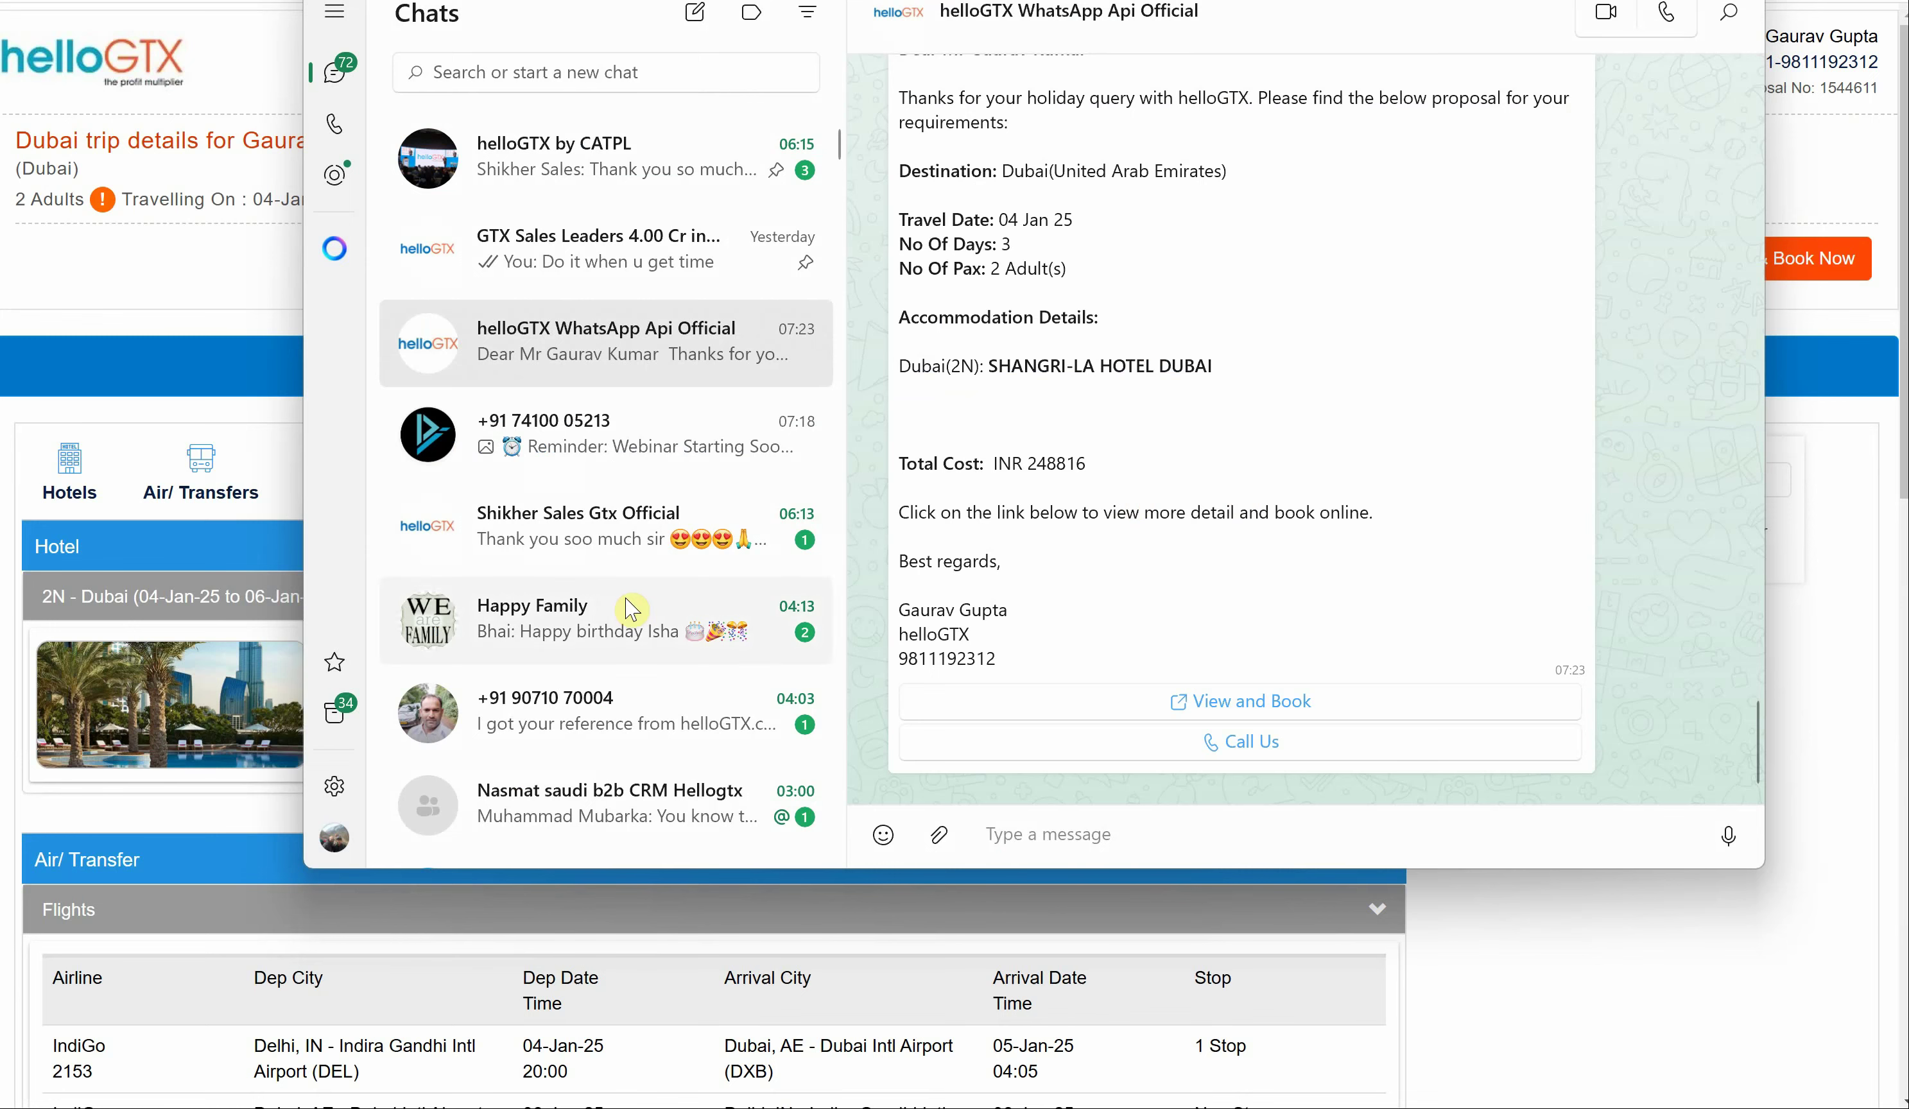
{"action": "left_click", "coordinate": [213, 309]}
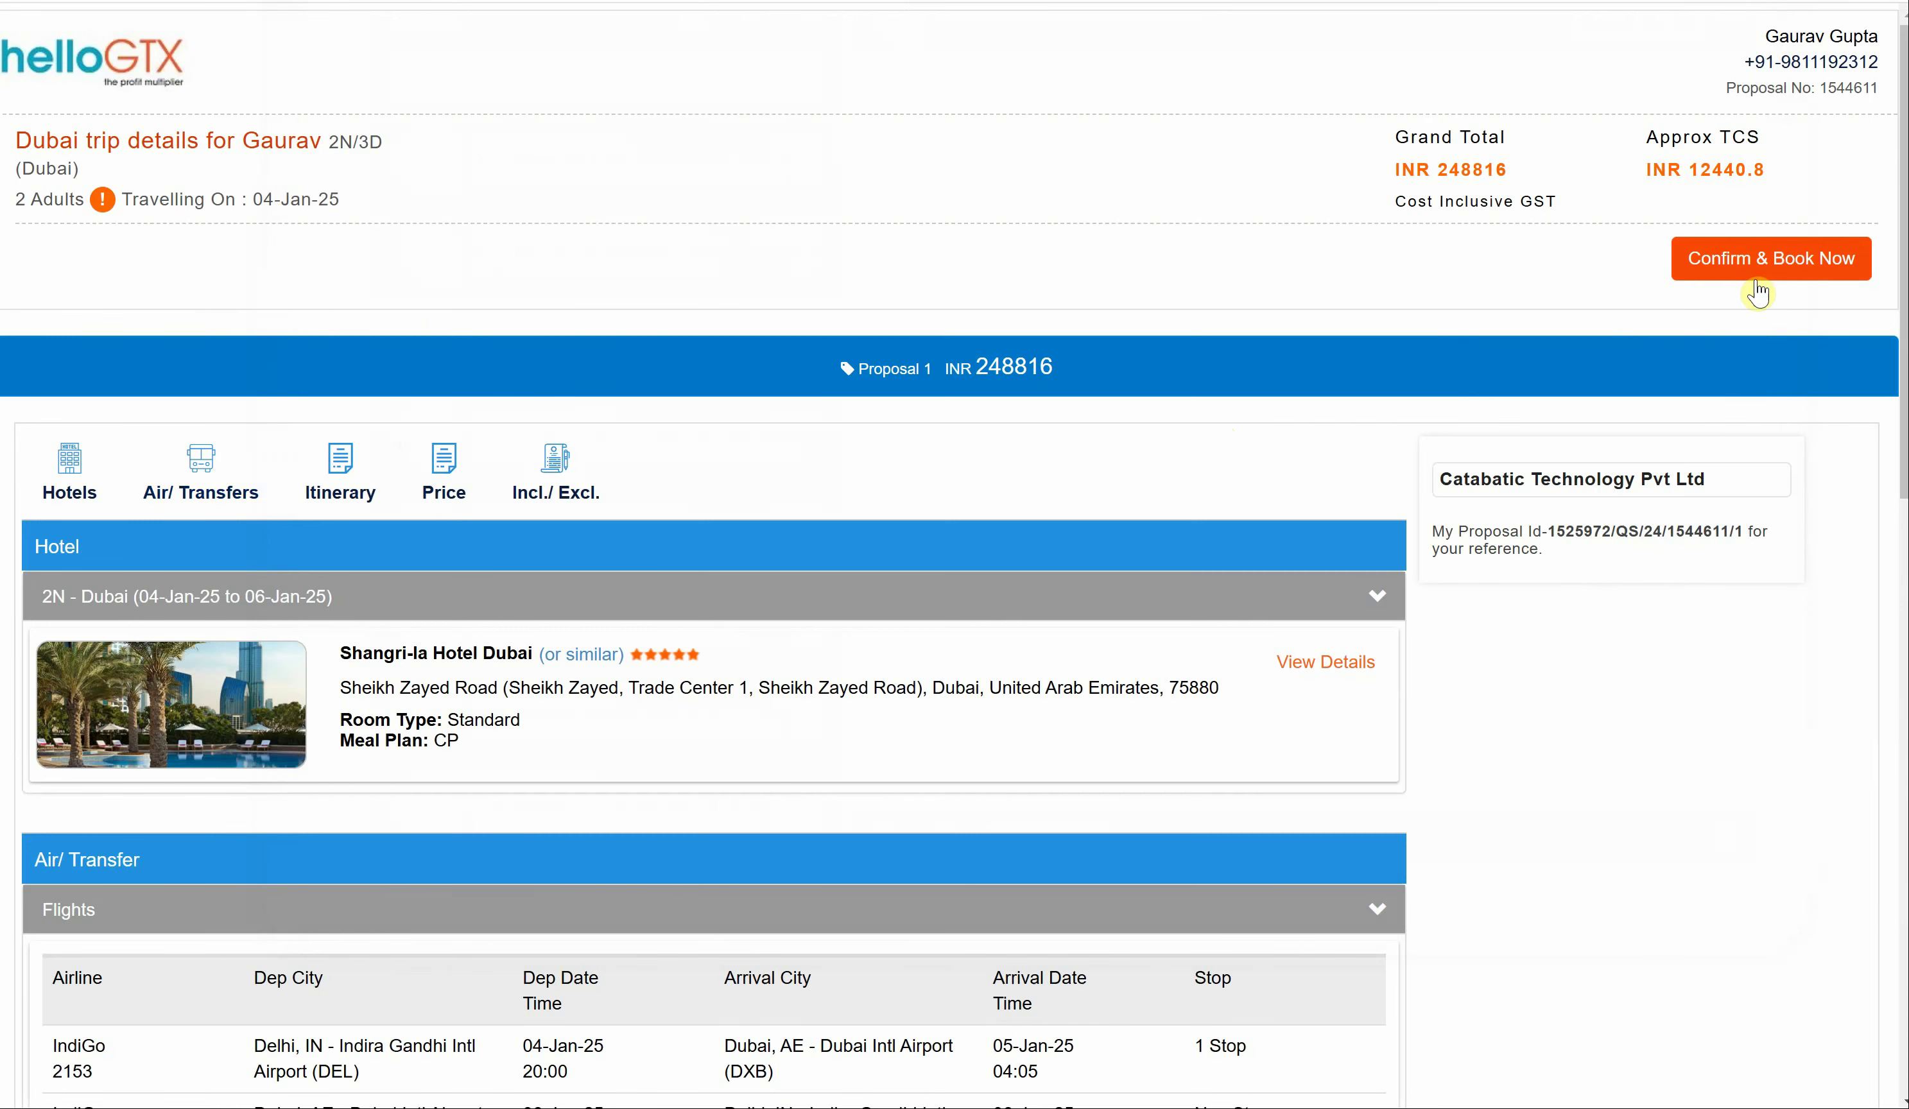
{"action": "left_click", "coordinate": [1786, 260]}
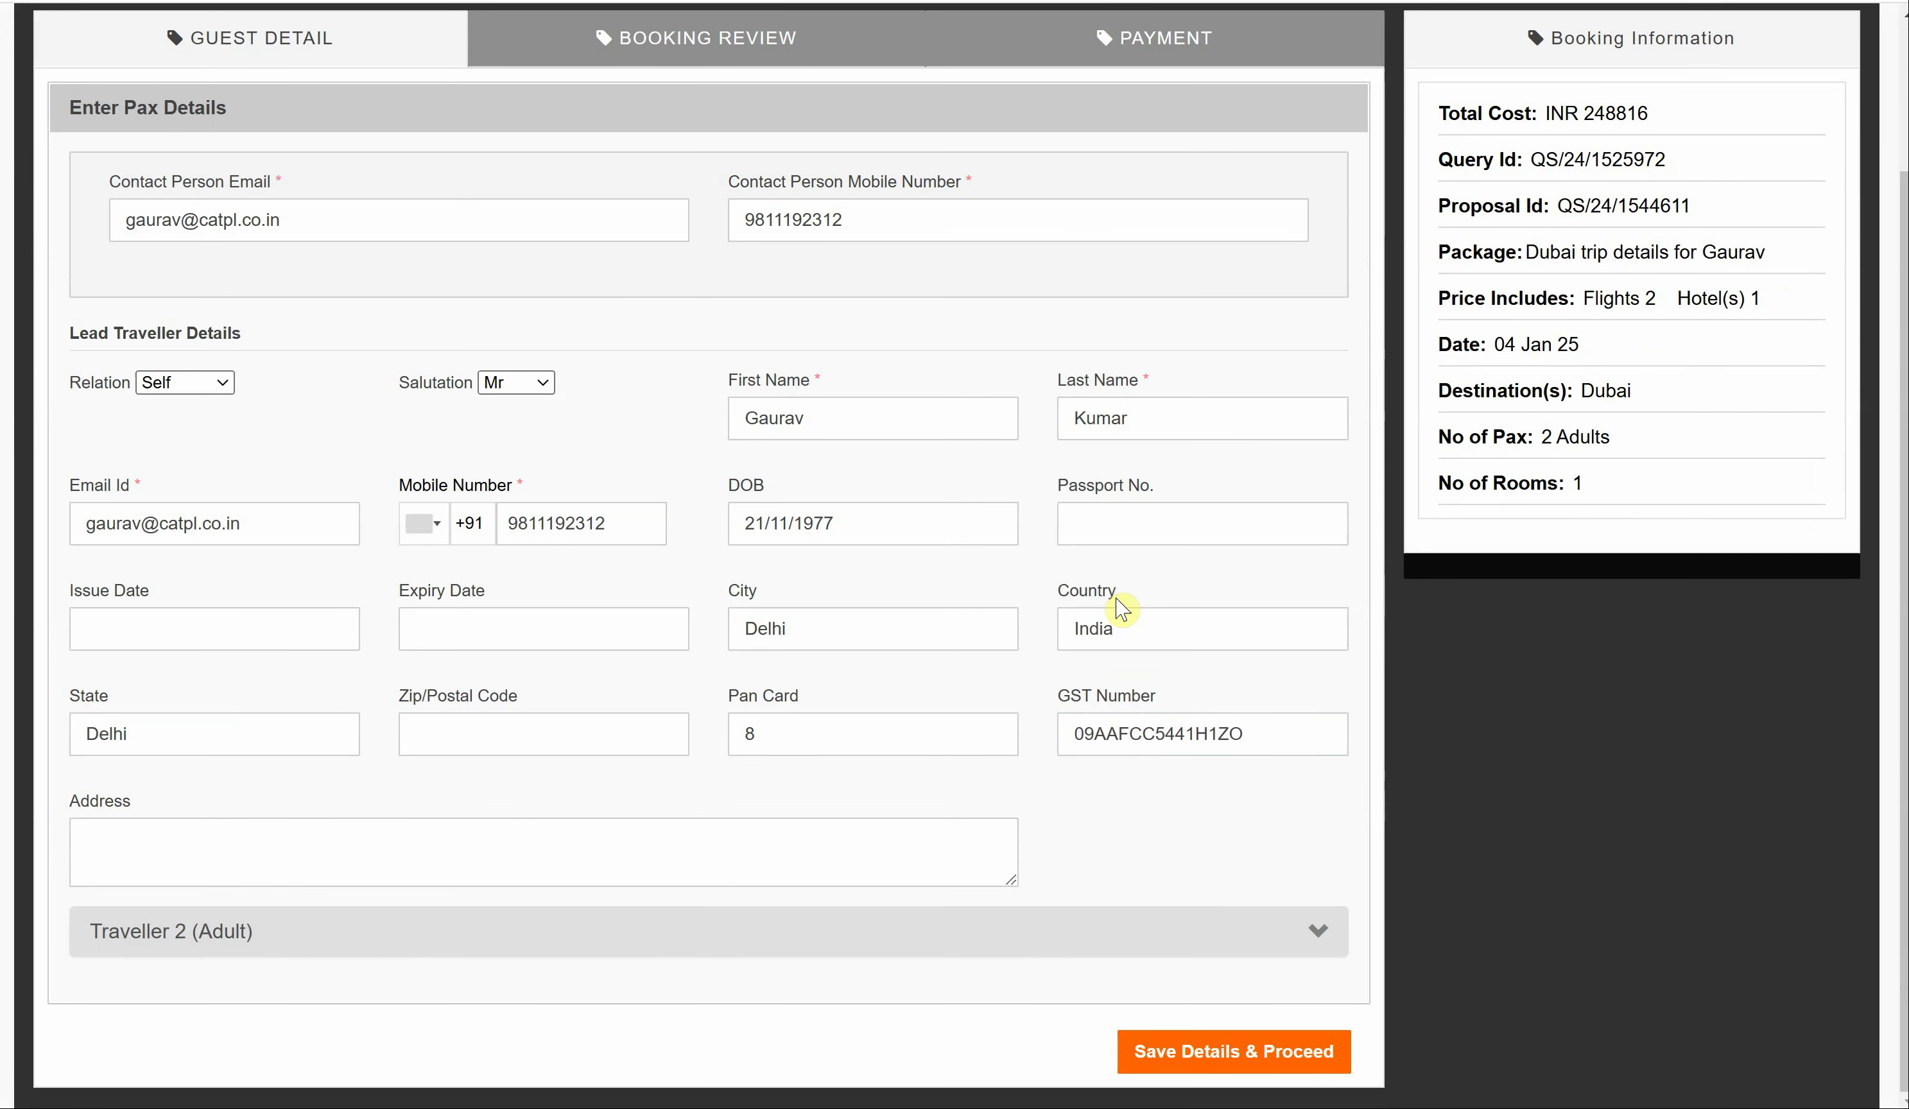
- Save the traveller details and proceed past Booking Review, triggering the invalid PAN length alert
{"action": "double_click", "coordinate": [1110, 733]}
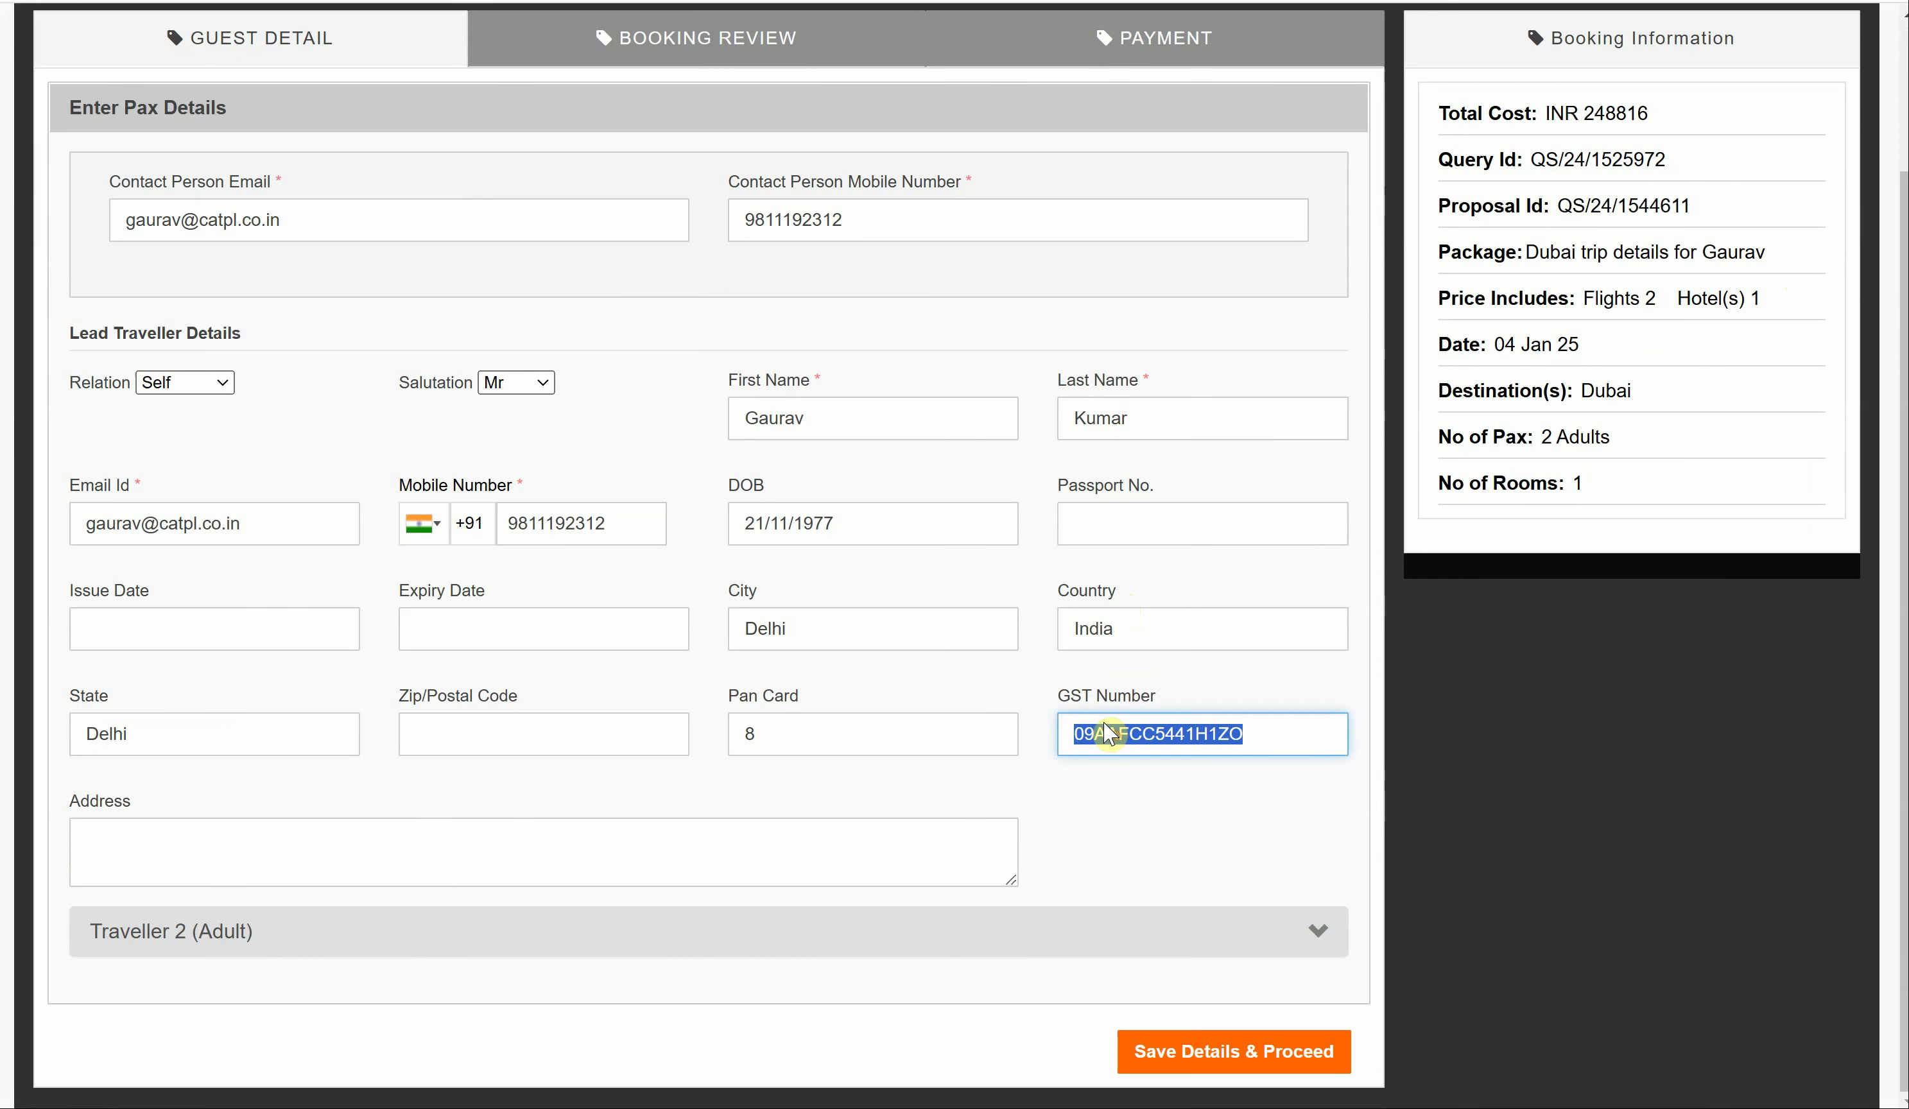
{"action": "left_click", "coordinate": [754, 727]}
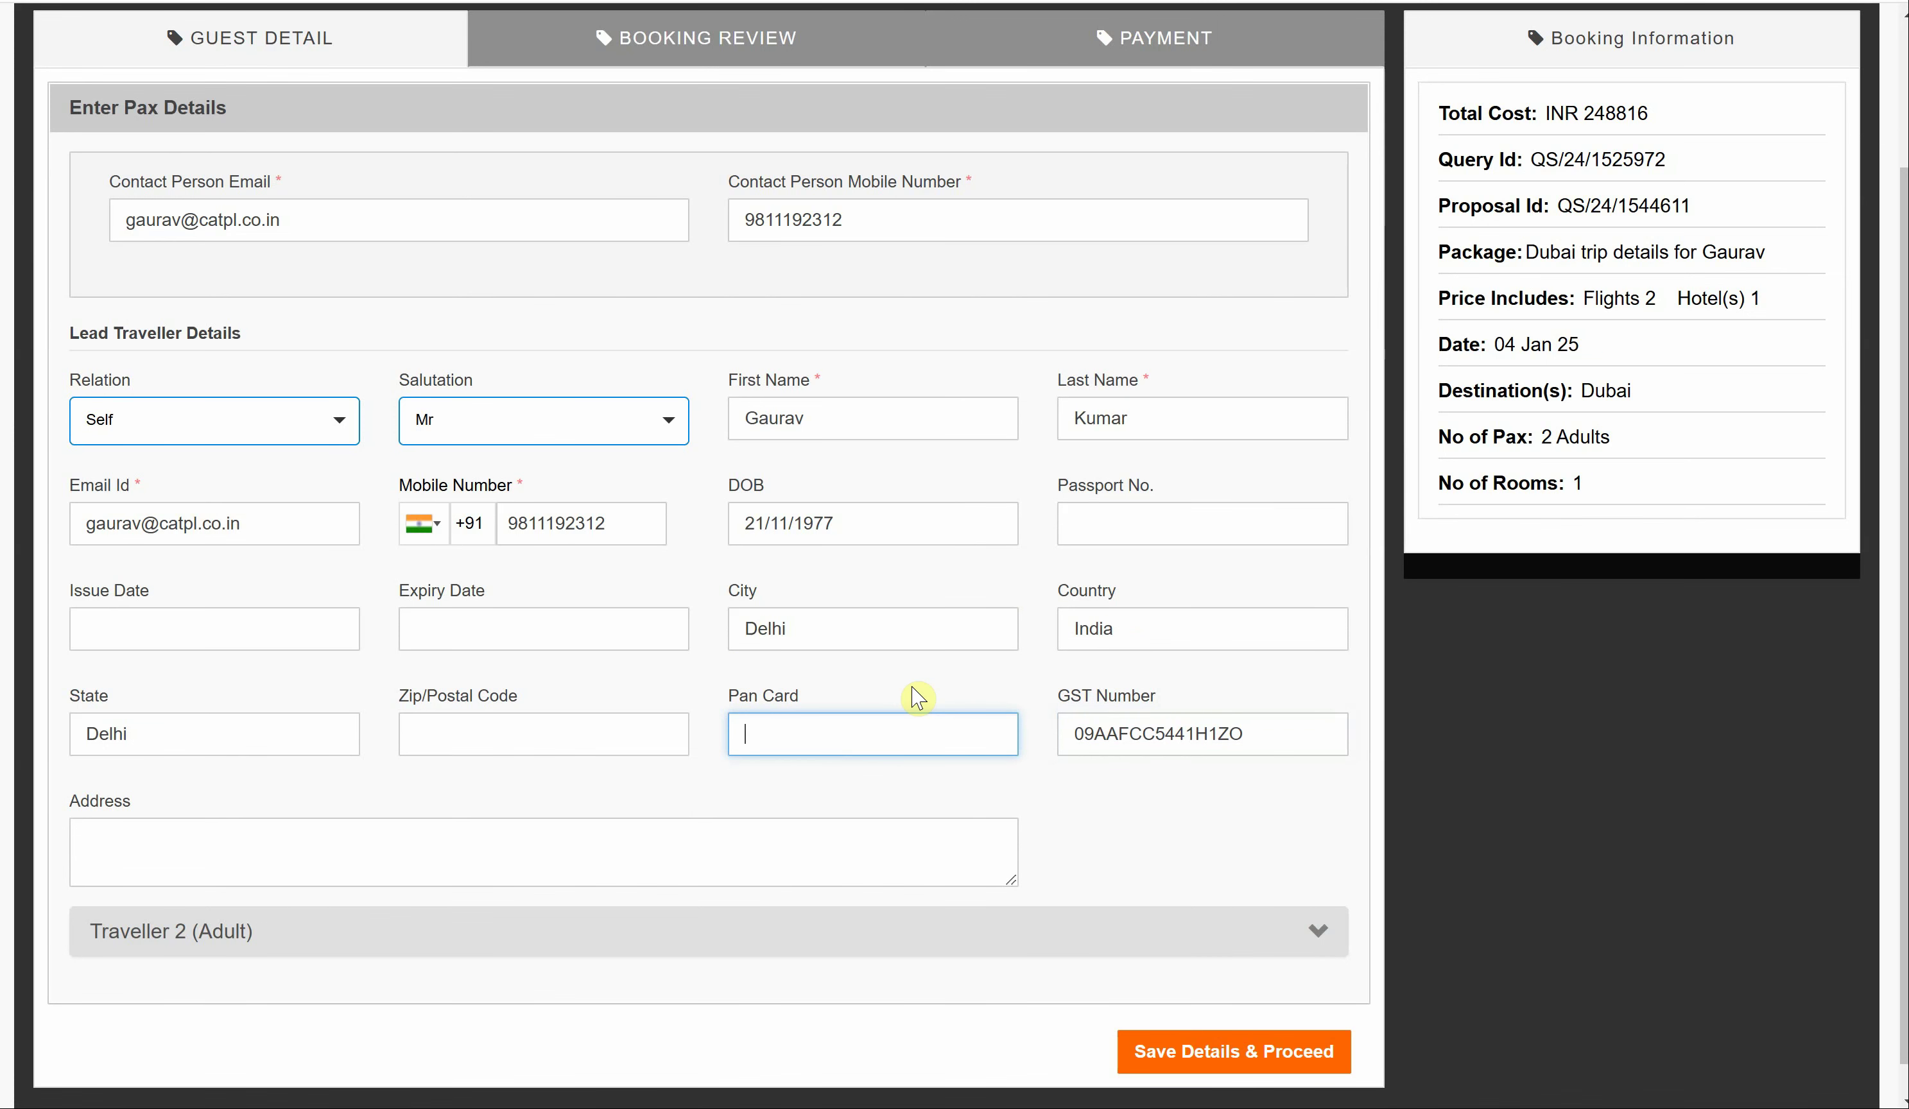
{"action": "scroll", "coordinate": [918, 697], "scroll_direction": "down", "scroll_amount": 1}
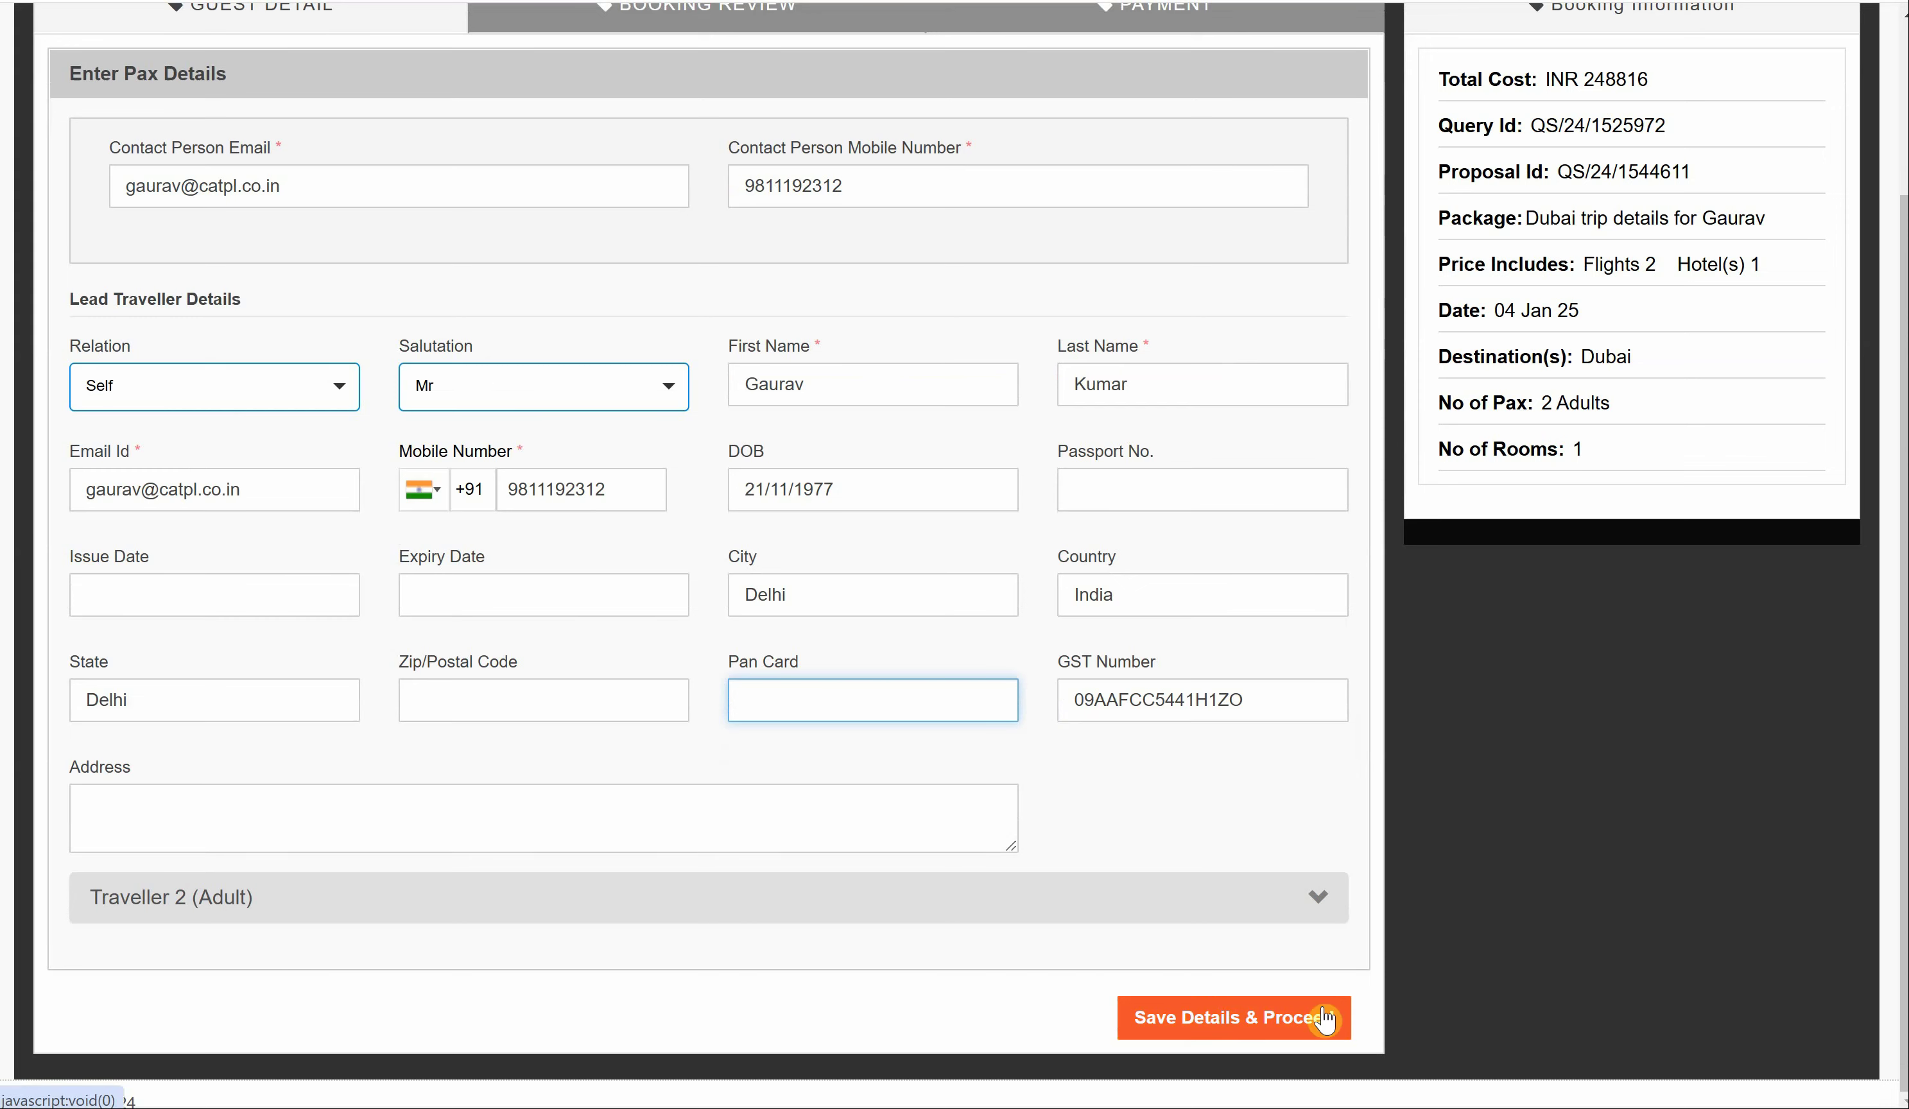
{"action": "left_click", "coordinate": [1263, 1018]}
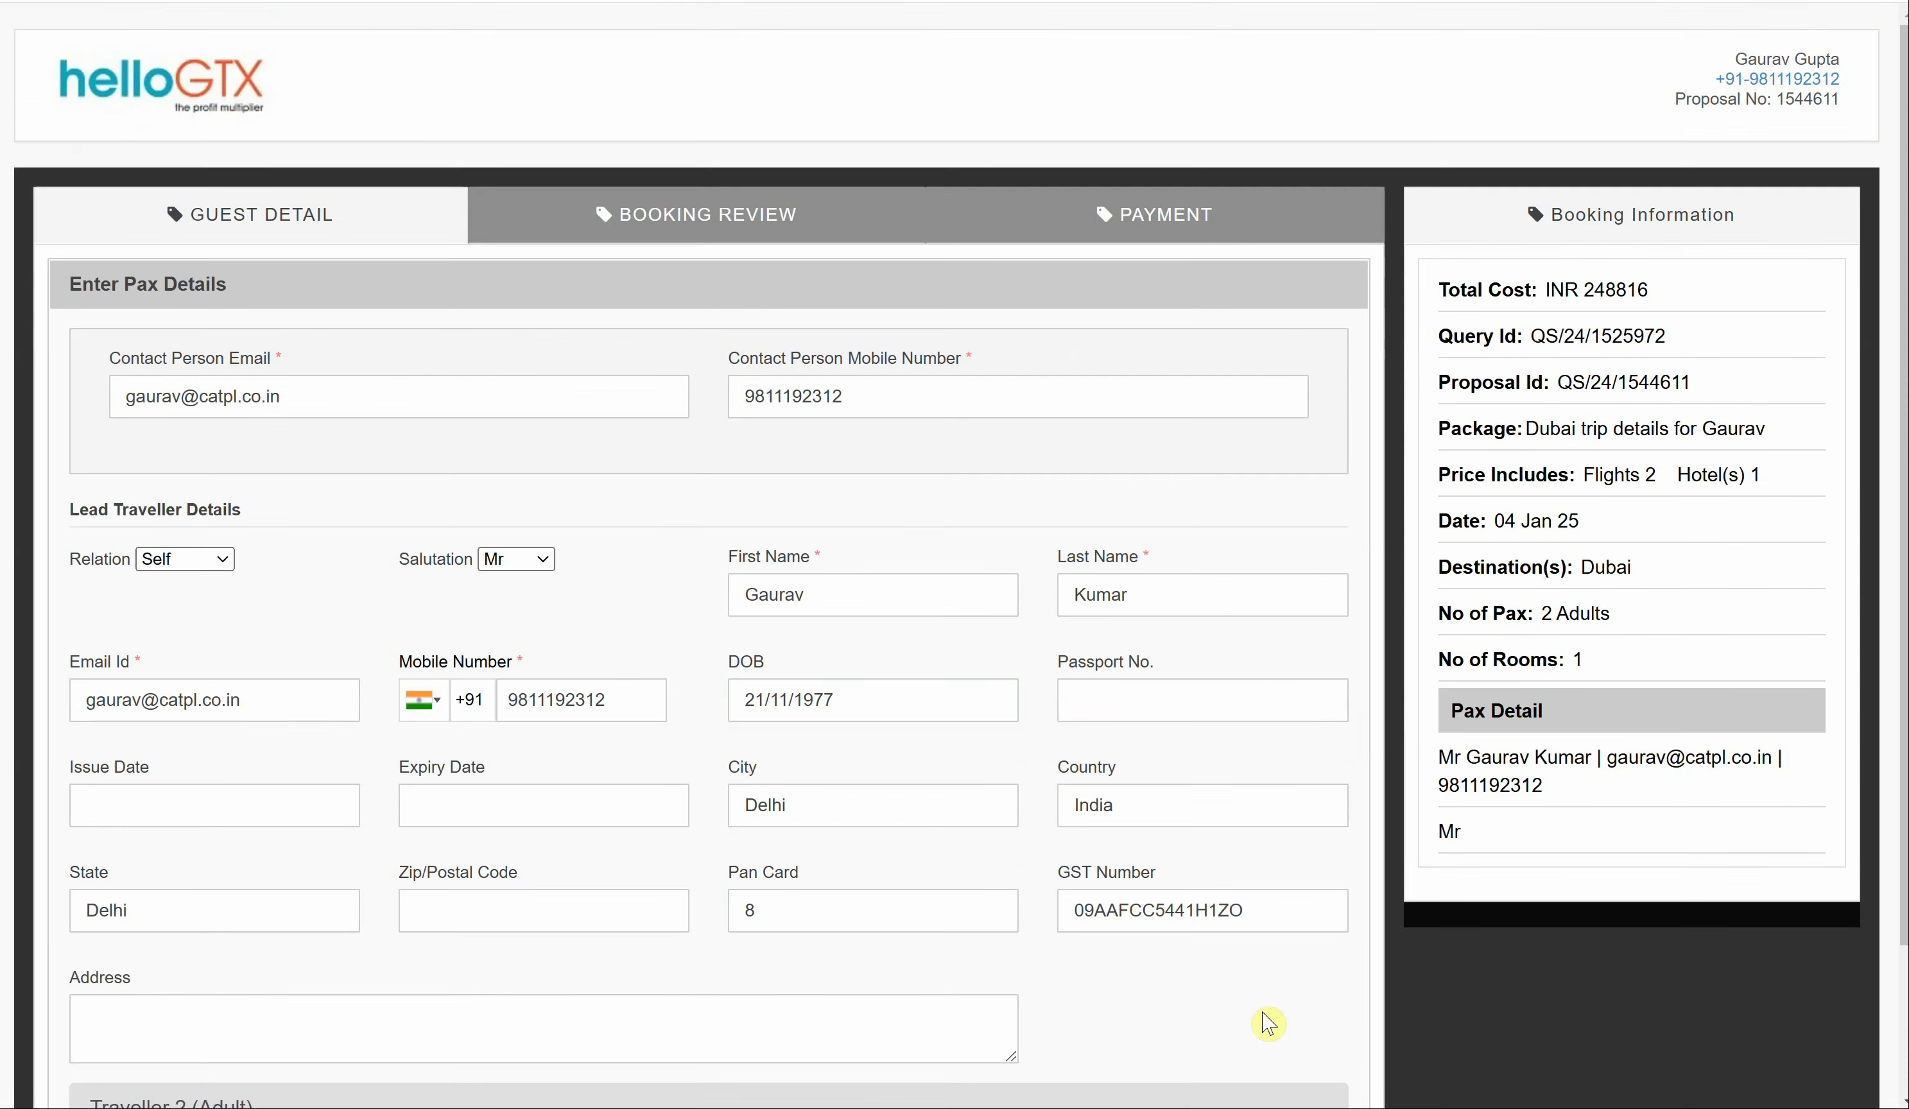
{"action": "scroll", "coordinate": [1235, 772], "scroll_direction": "down", "scroll_amount": 1}
{"action": "left_click", "coordinate": [1272, 893]}
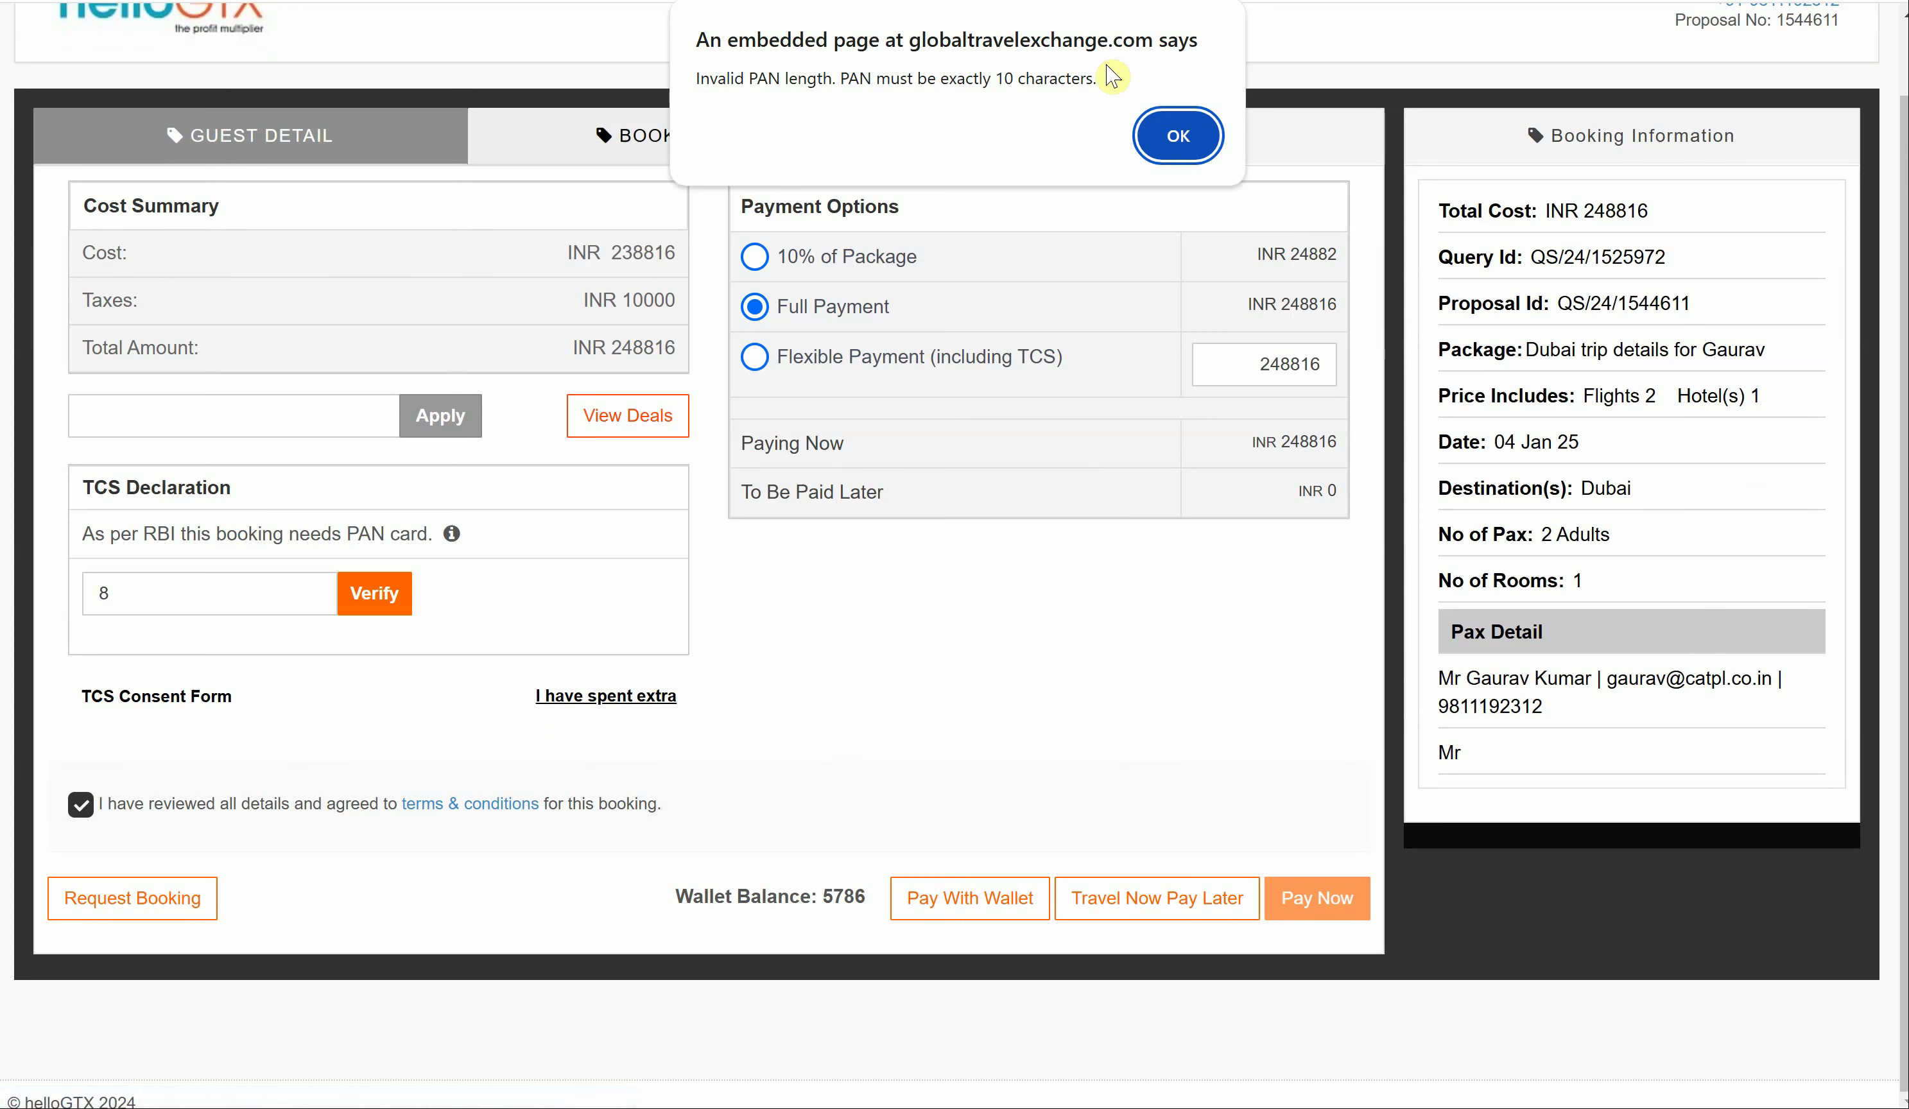
- Replace the one-digit PAN with the traveller's pasted PAN and try verifying it
{"action": "left_click", "coordinate": [1166, 162]}
{"action": "left_click", "coordinate": [1171, 158]}
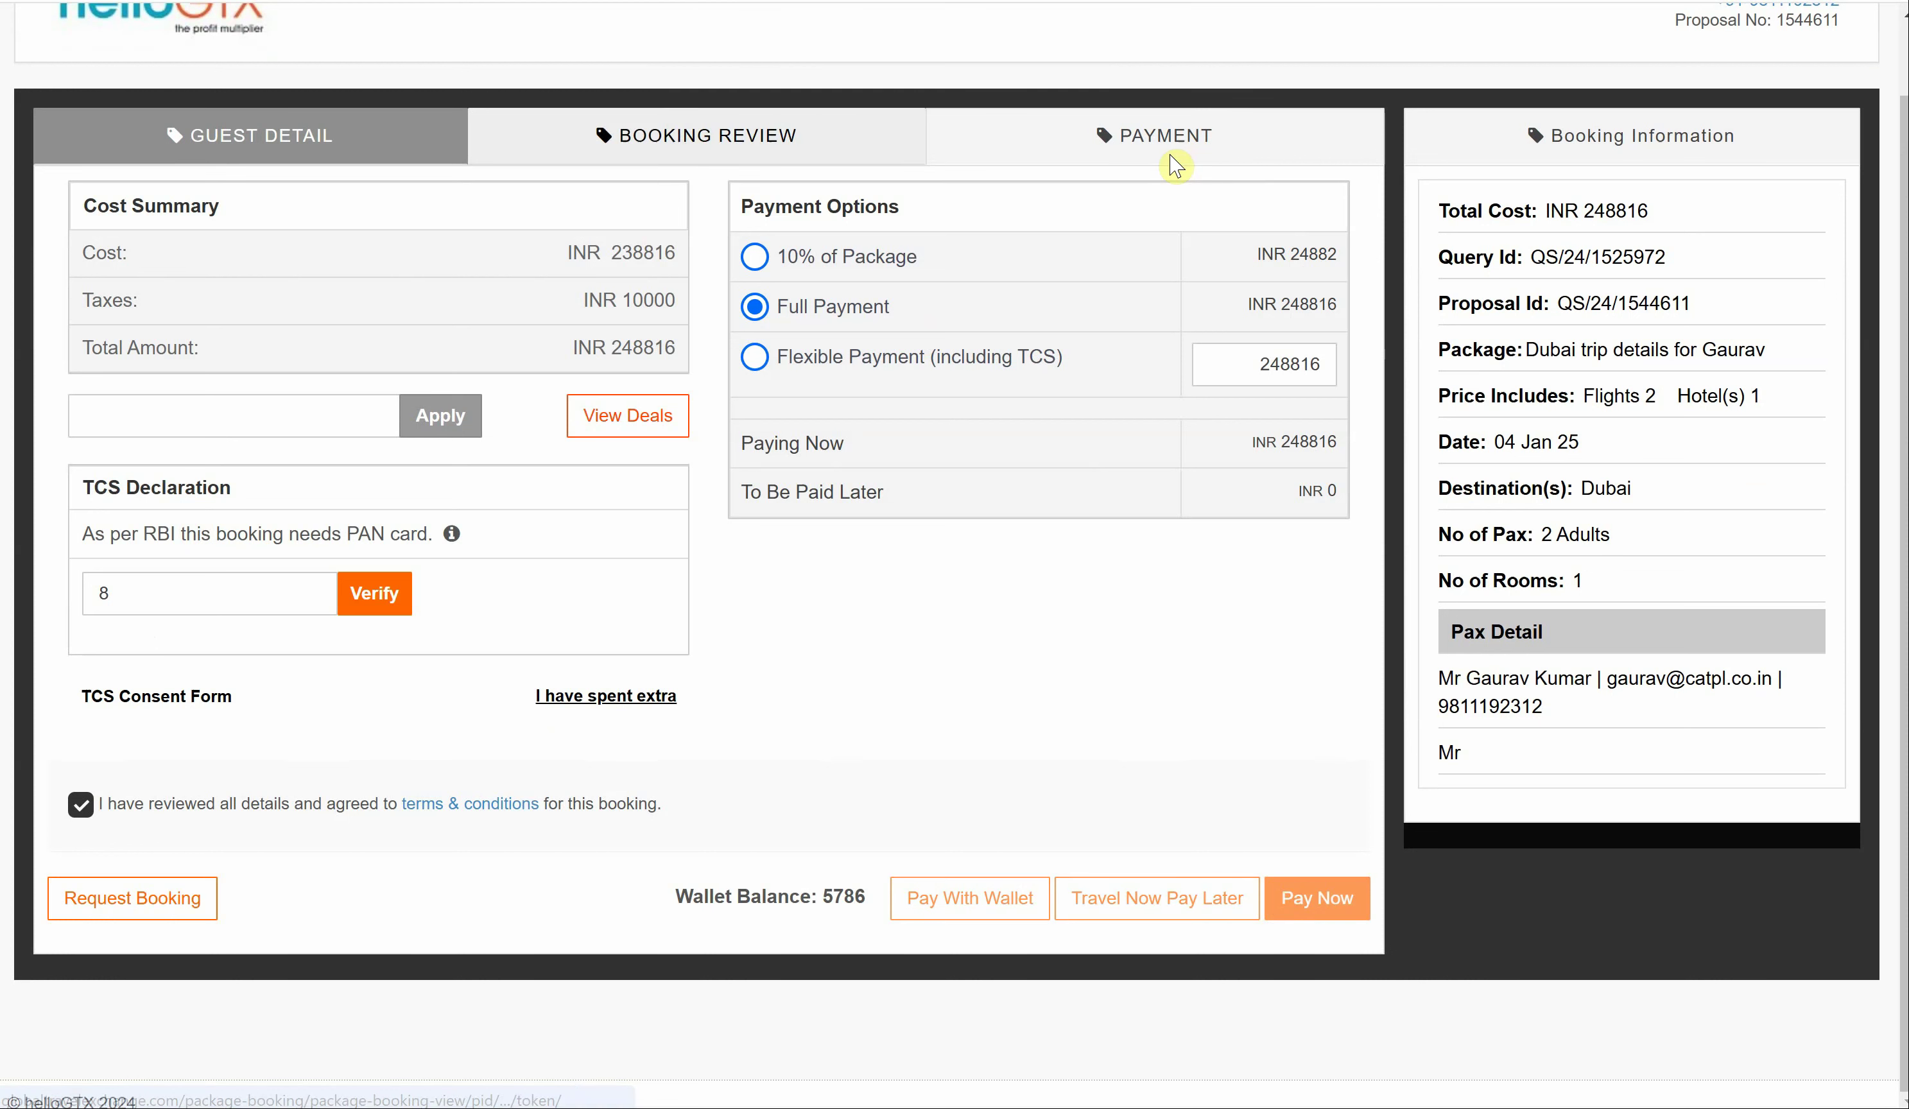
{"action": "left_click", "coordinate": [266, 603]}
{"action": "key", "text": "BackSpace"}
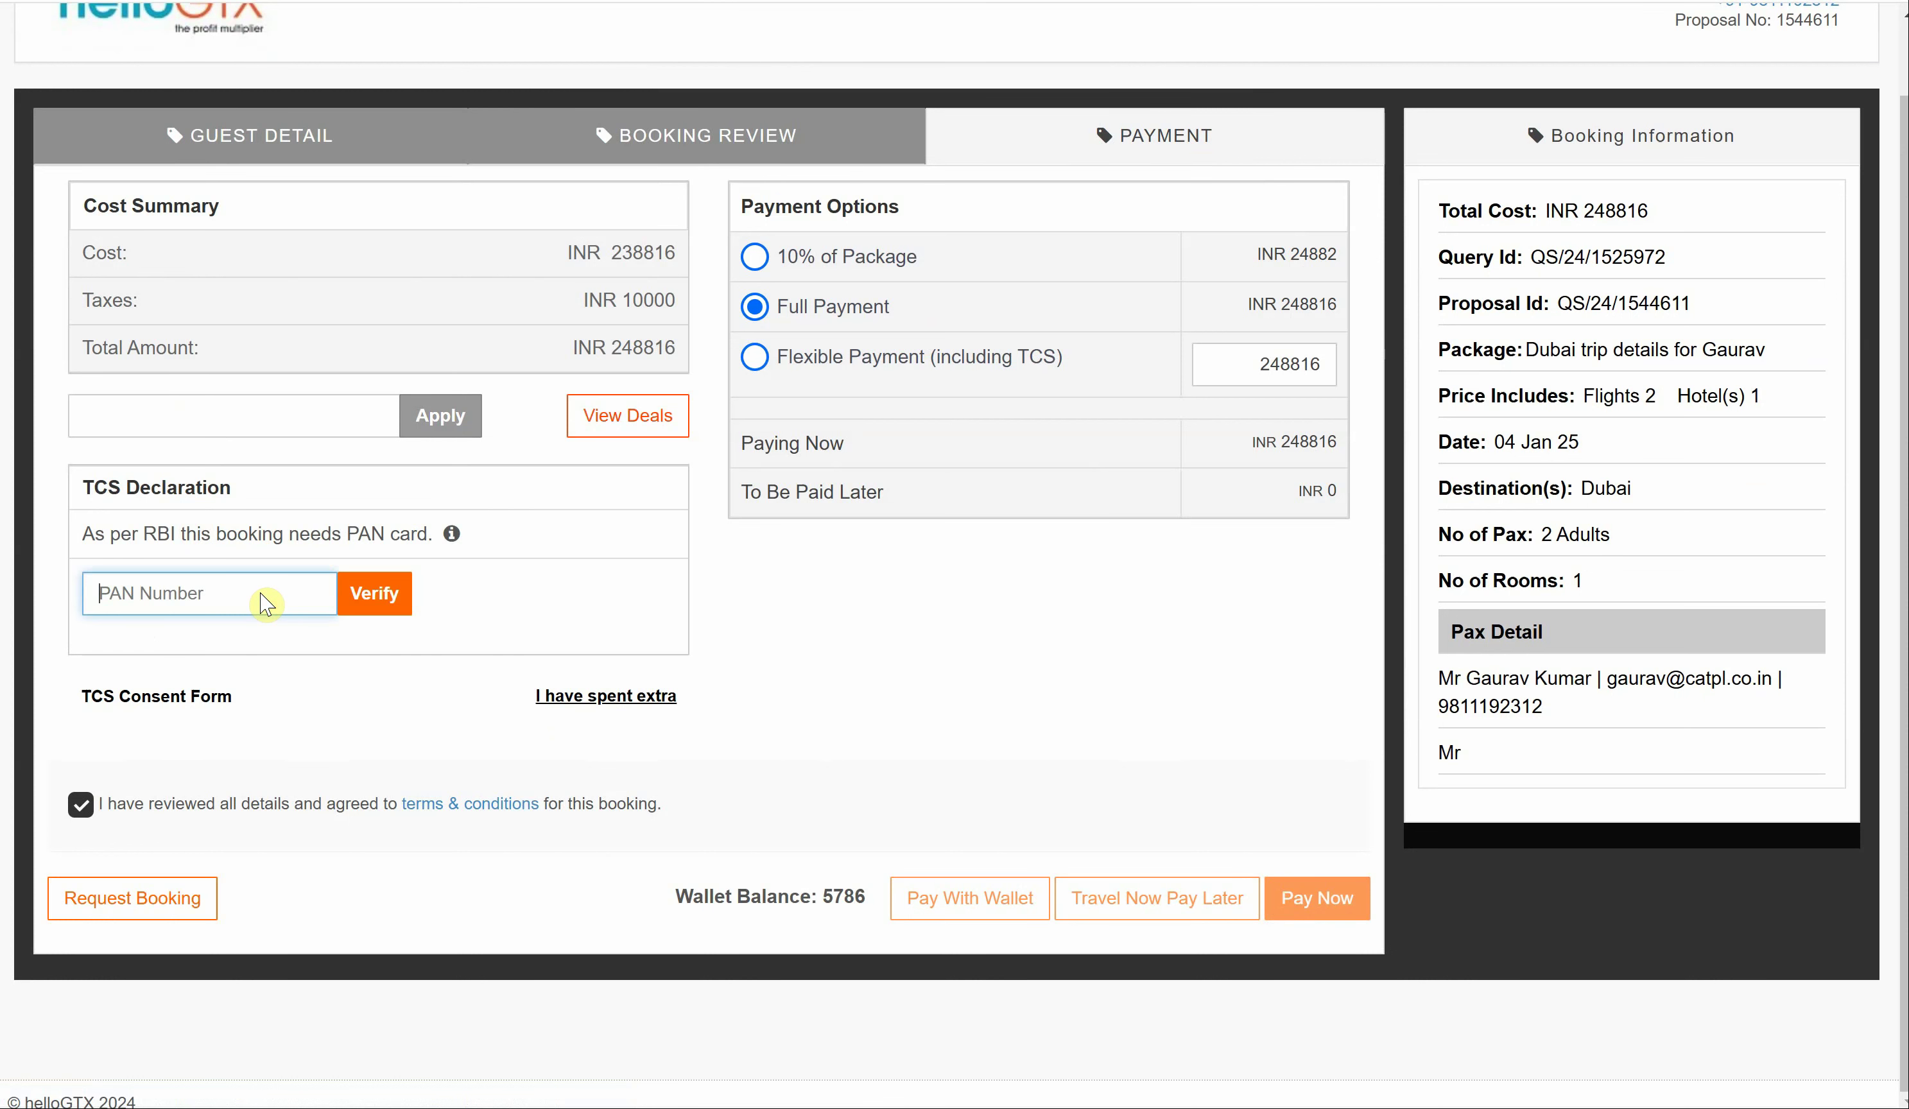
{"action": "left_click", "coordinate": [375, 616]}
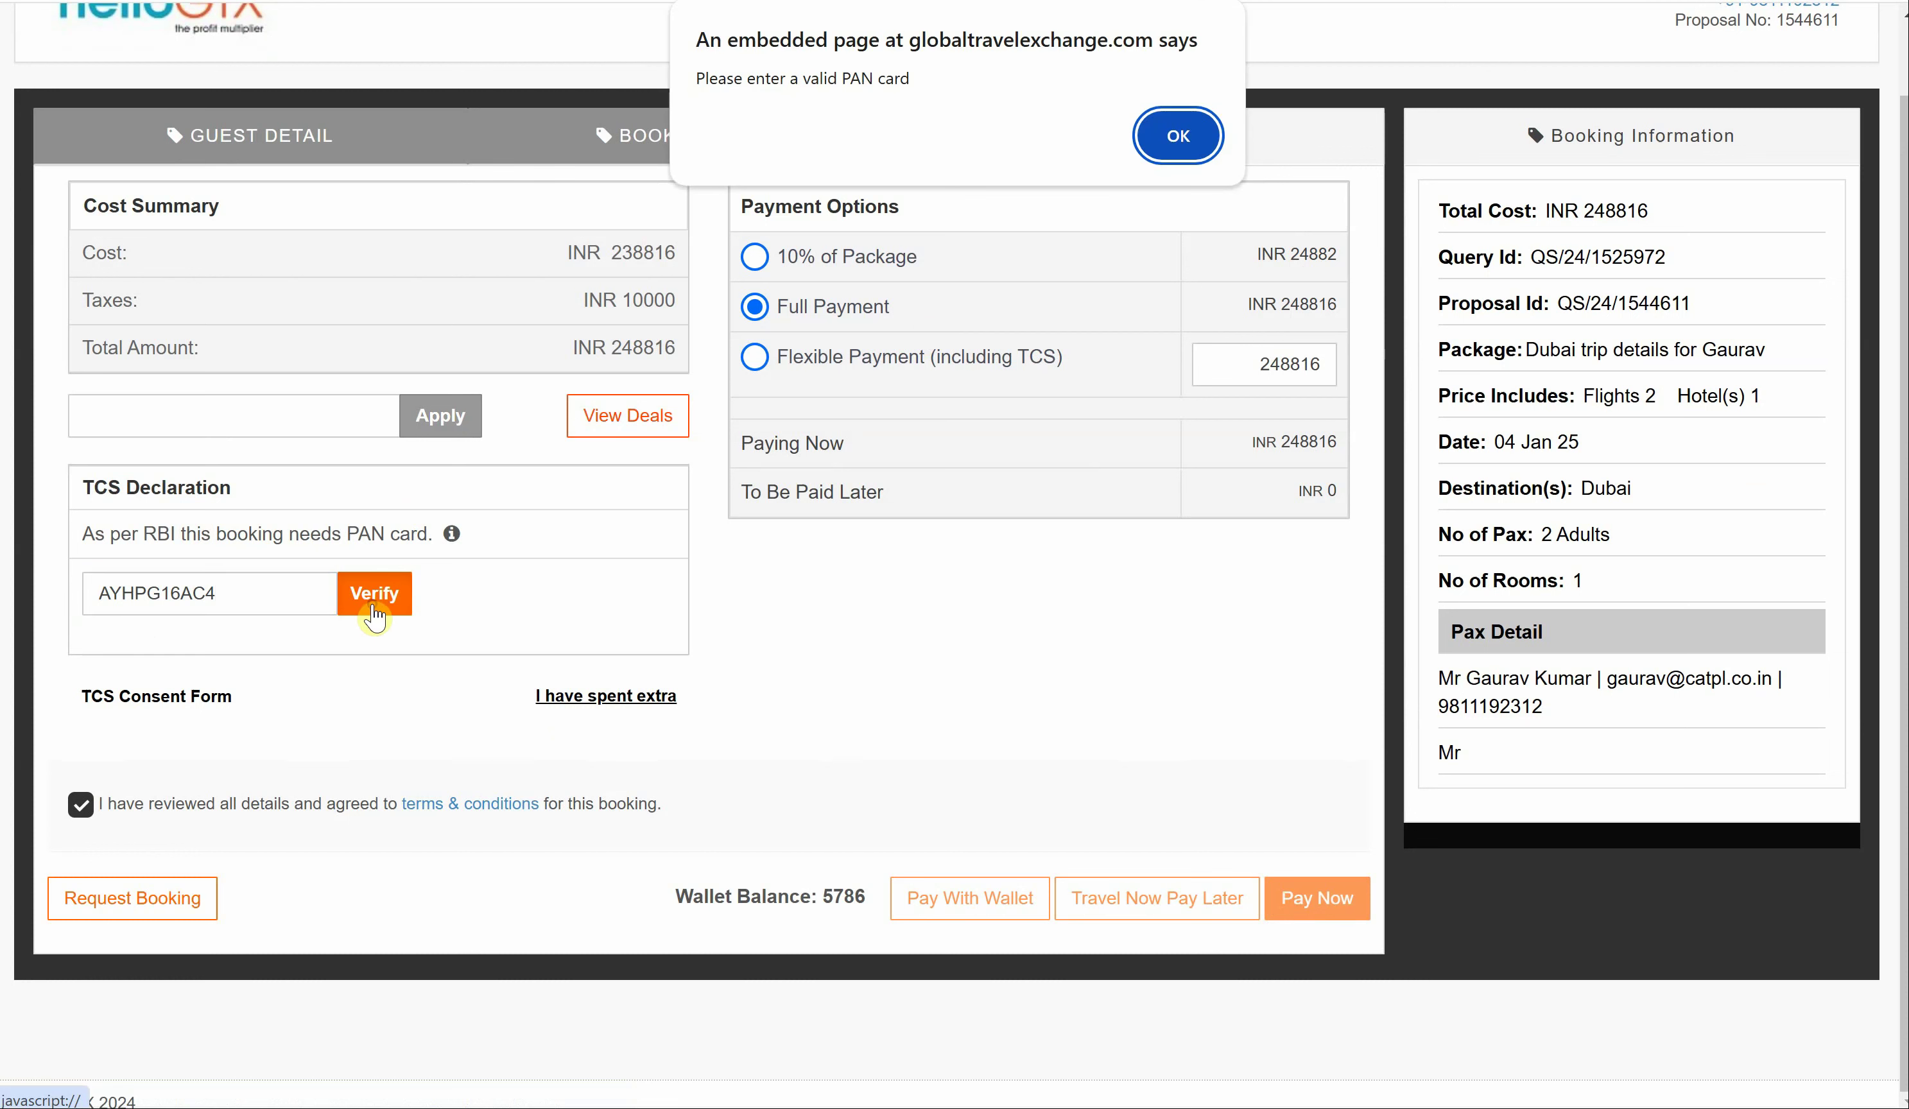
- Correct the end of the PAN and verify it, adding 5% TCS of INR 12440
{"action": "left_click", "coordinate": [1179, 135]}
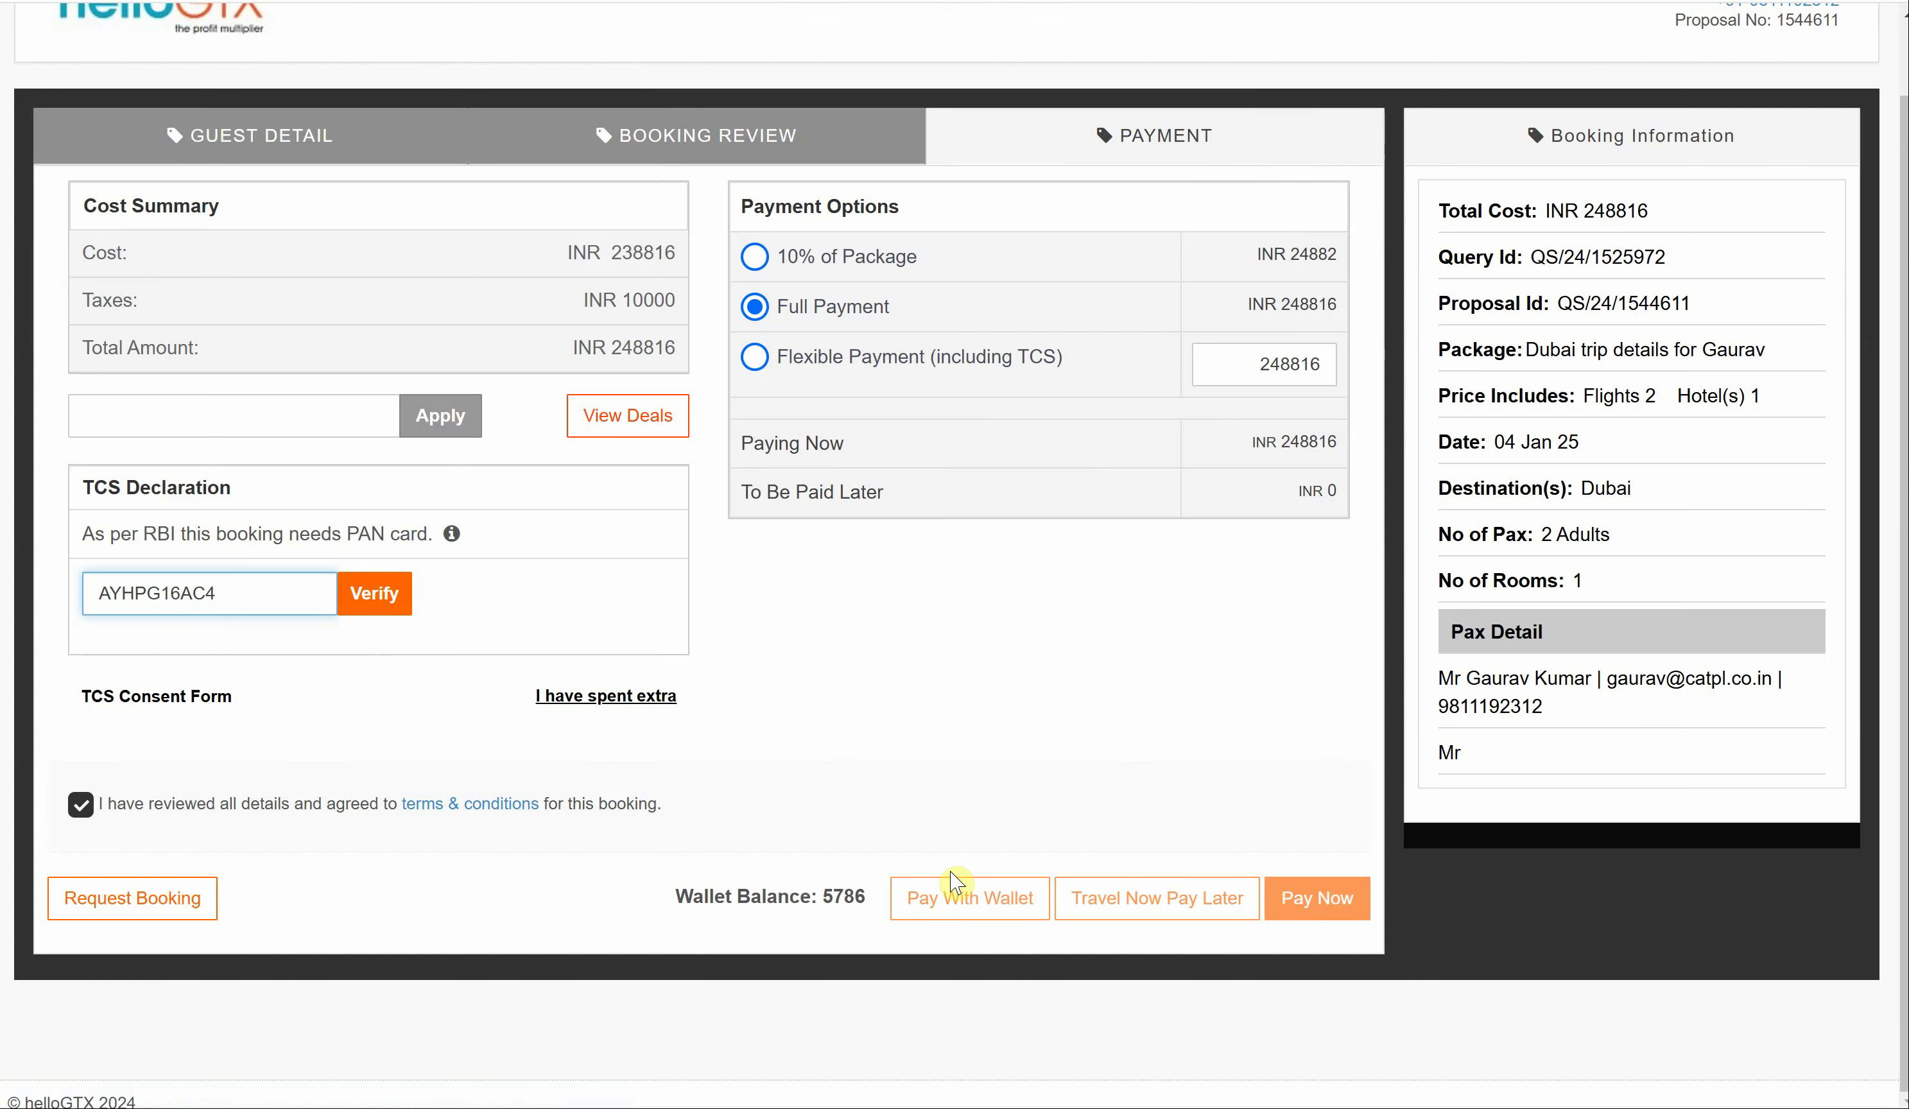
{"action": "key", "text": "BackSpace"}
{"action": "key", "text": "BackSpace"}
{"action": "key", "text": "BackSpace"}
{"action": "type", "text": "44F"}
{"action": "left_click", "coordinate": [374, 619]}
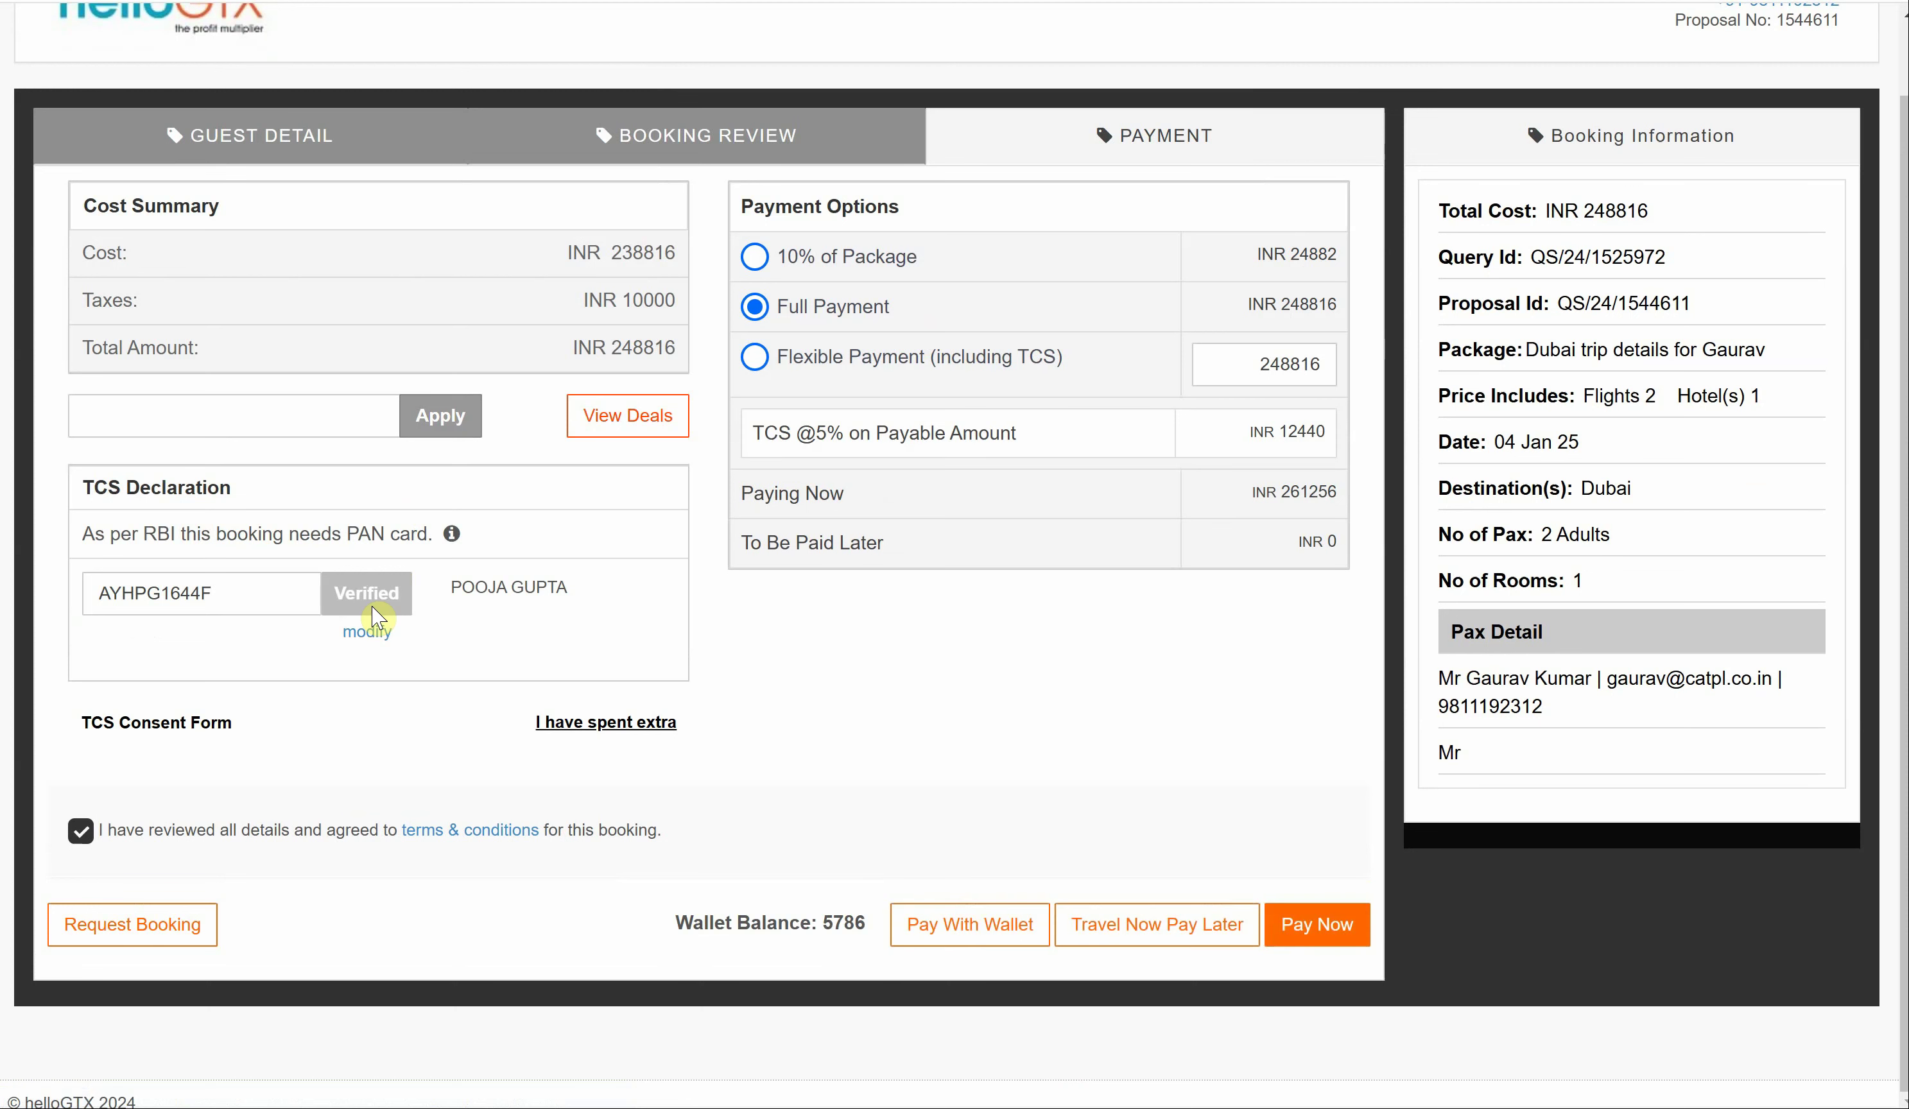
{"action": "left_click_drag", "start_coordinate": [450, 593], "coordinate": [615, 597]}
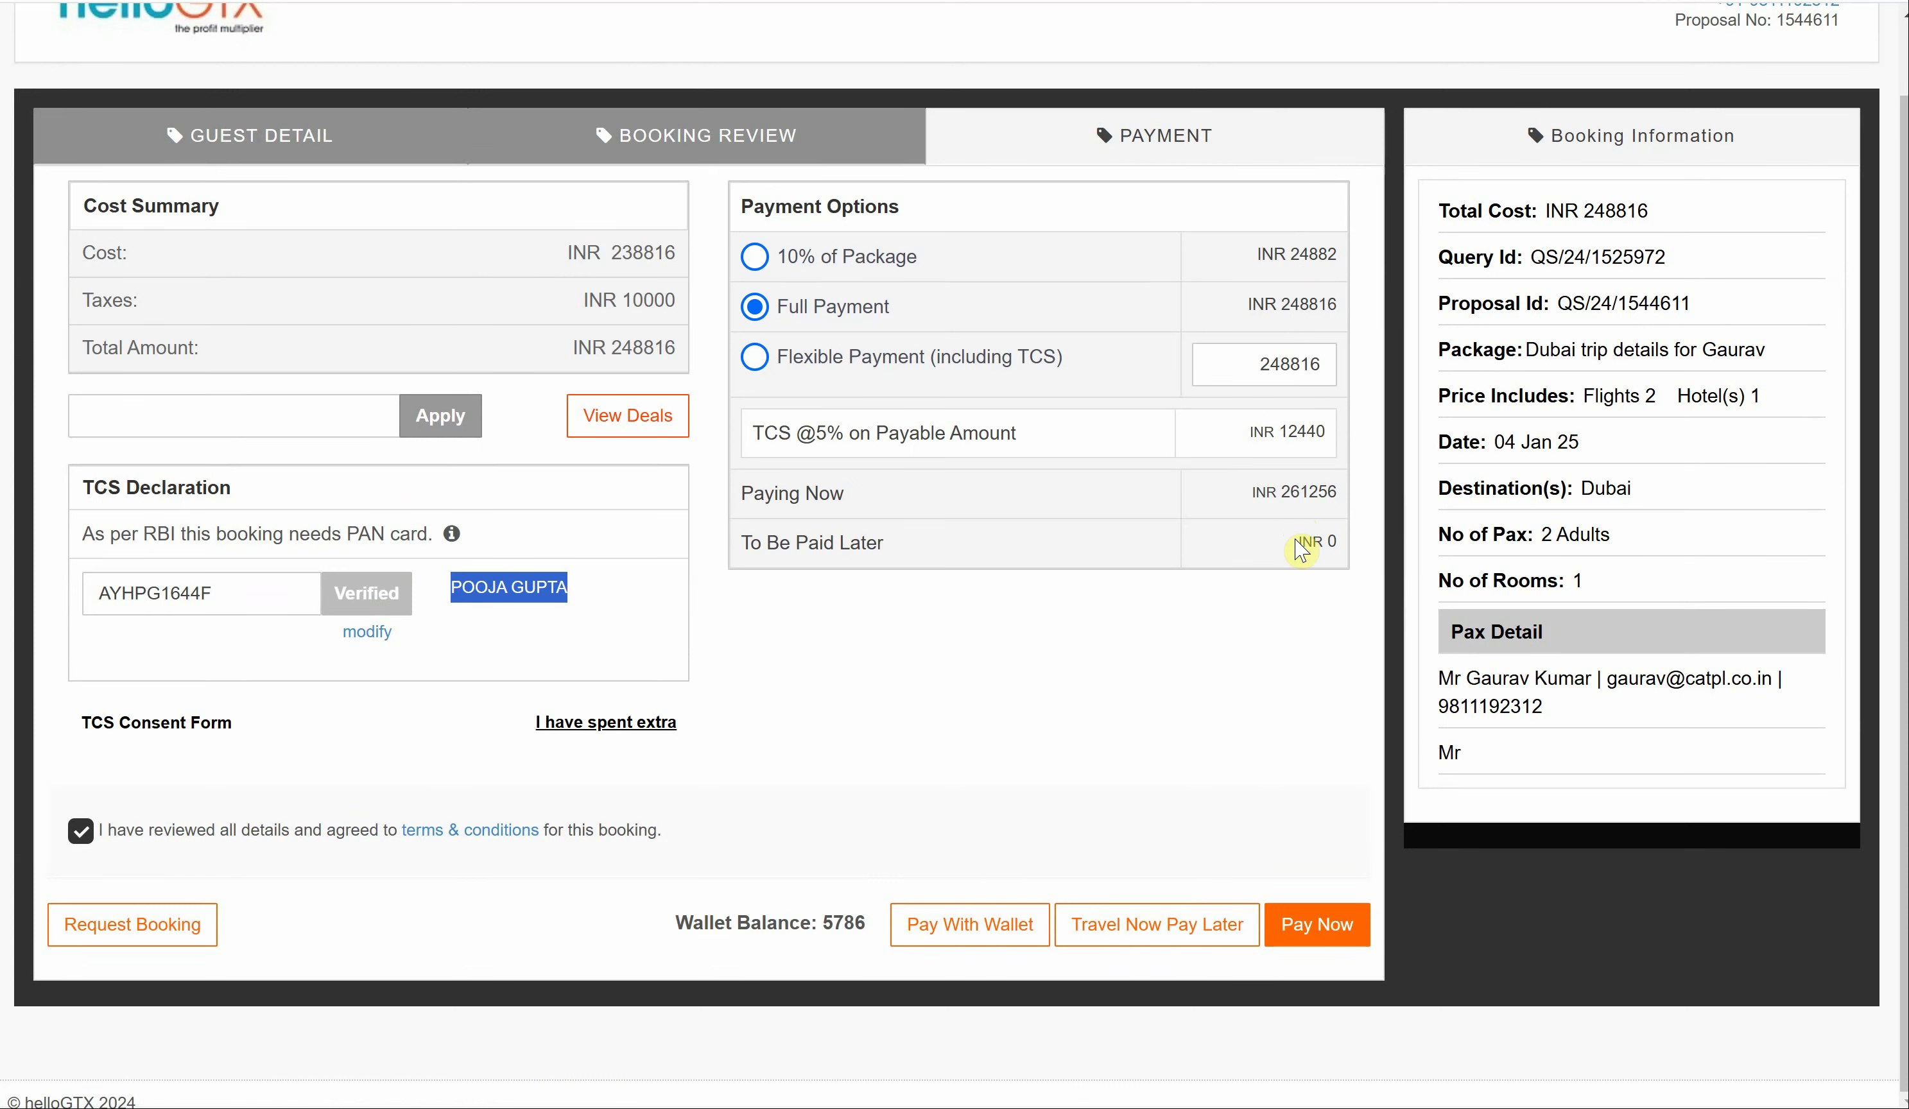
- Try a 20000 flexible payment, then pay 10% of Package (INR 26126) and open the TCS Consent Form
{"action": "left_click", "coordinate": [754, 358]}
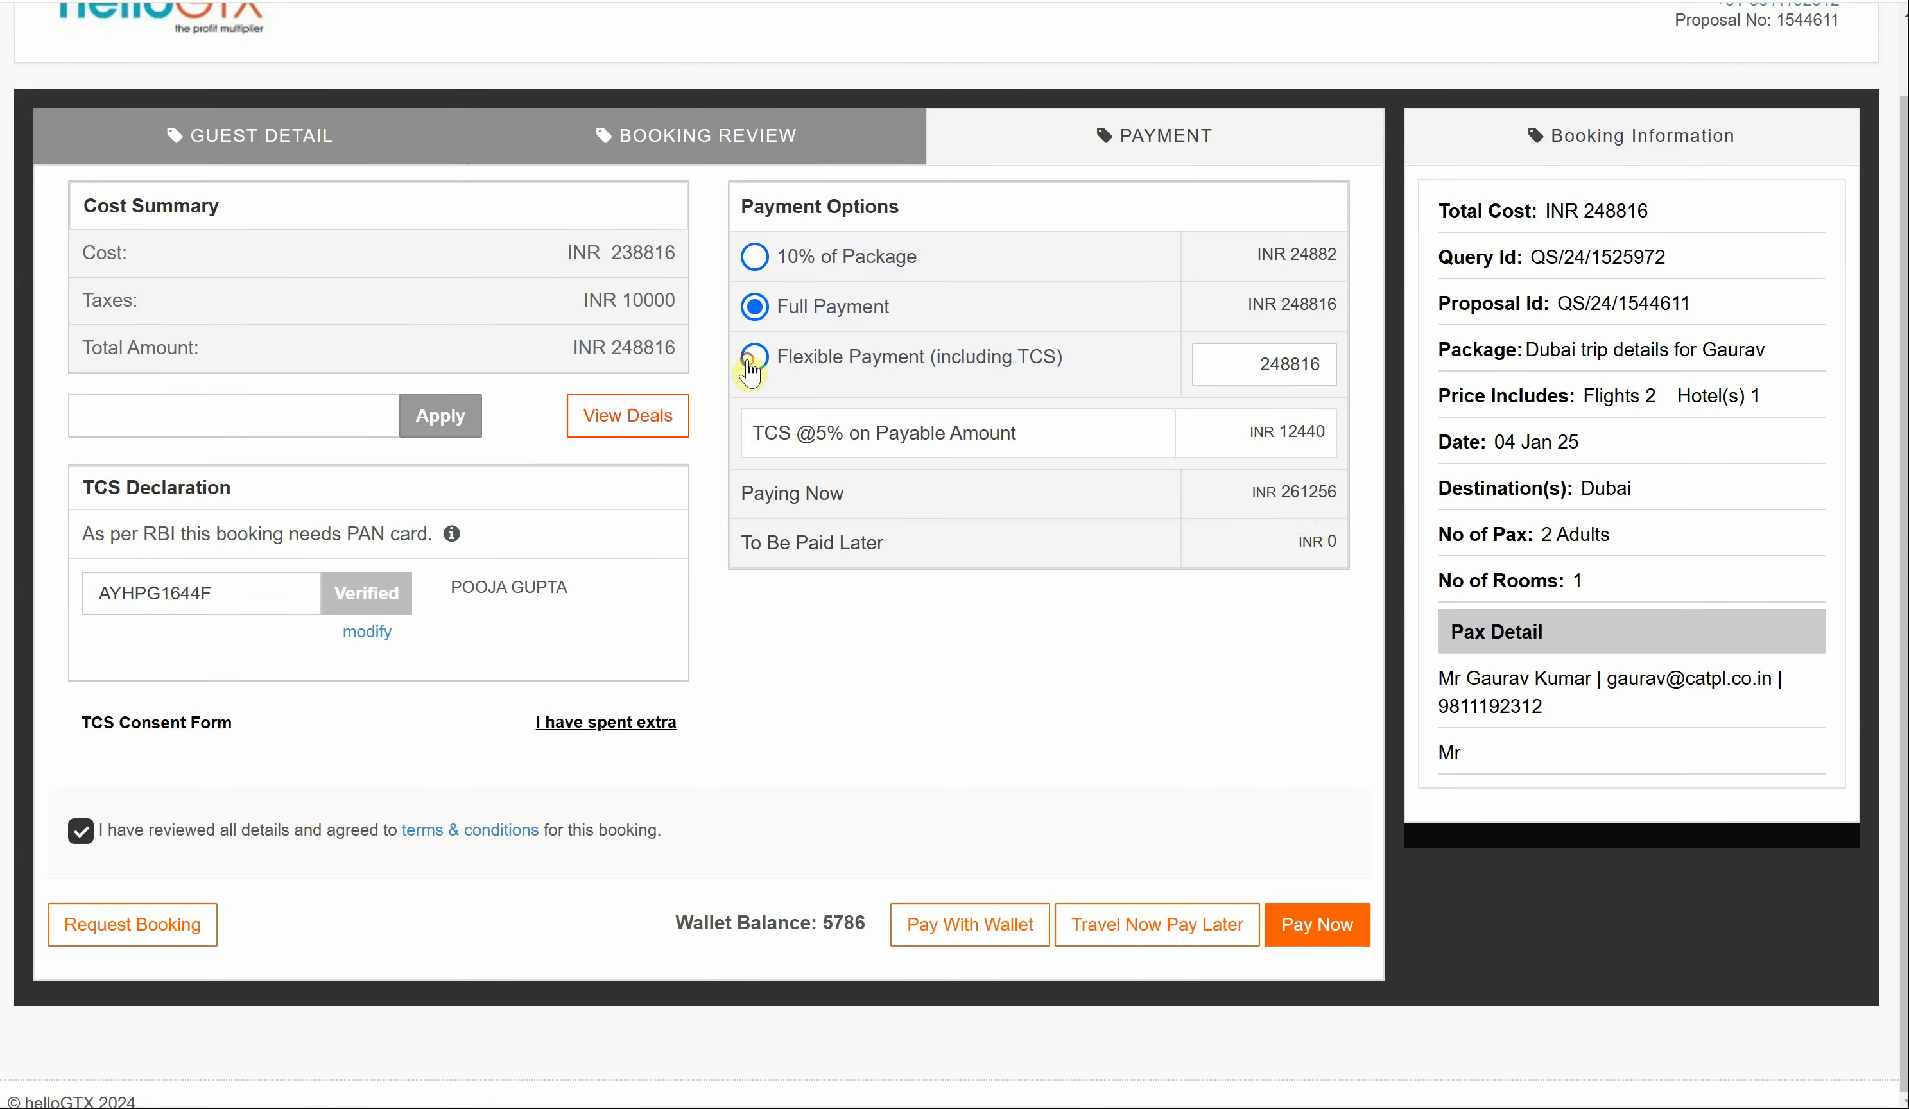
{"action": "left_click", "coordinate": [1217, 370]}
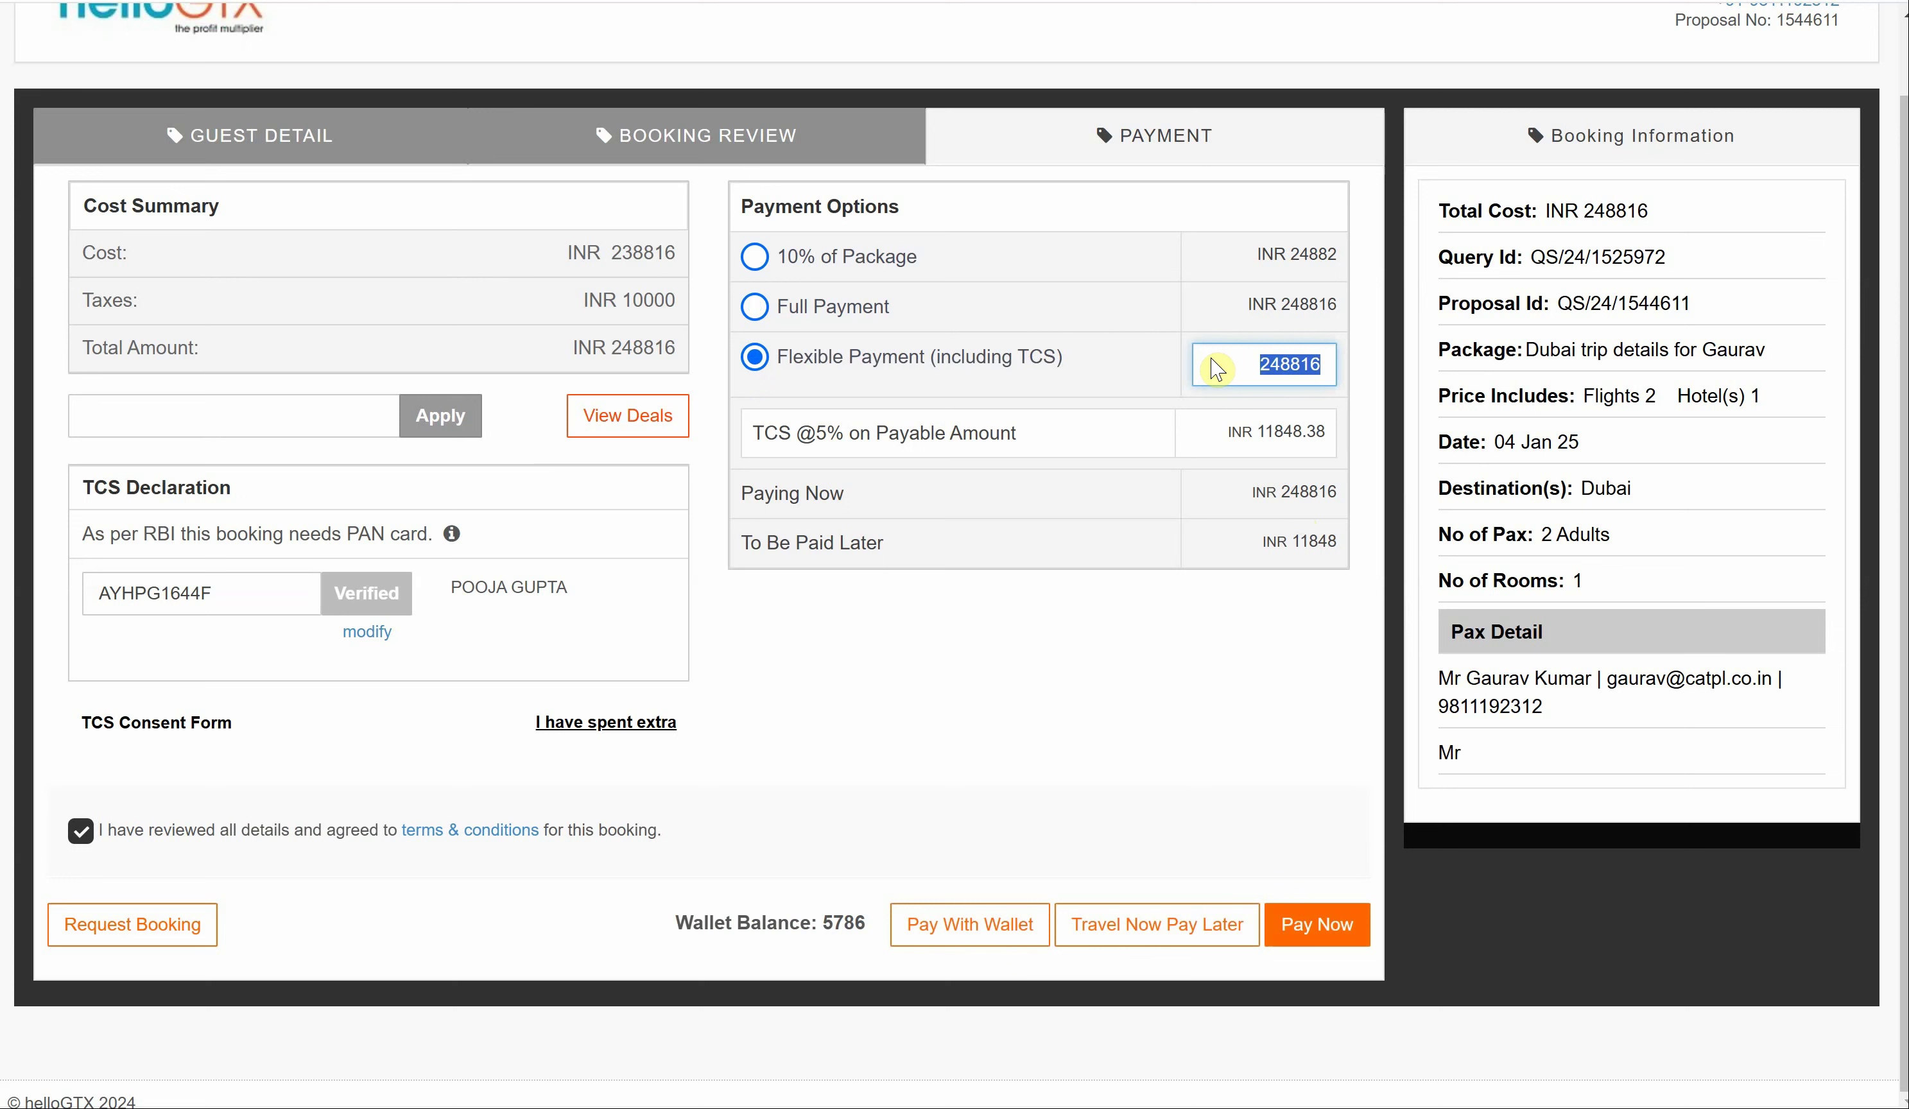
{"action": "type", "text": "20000"}
{"action": "left_click", "coordinate": [1227, 481]}
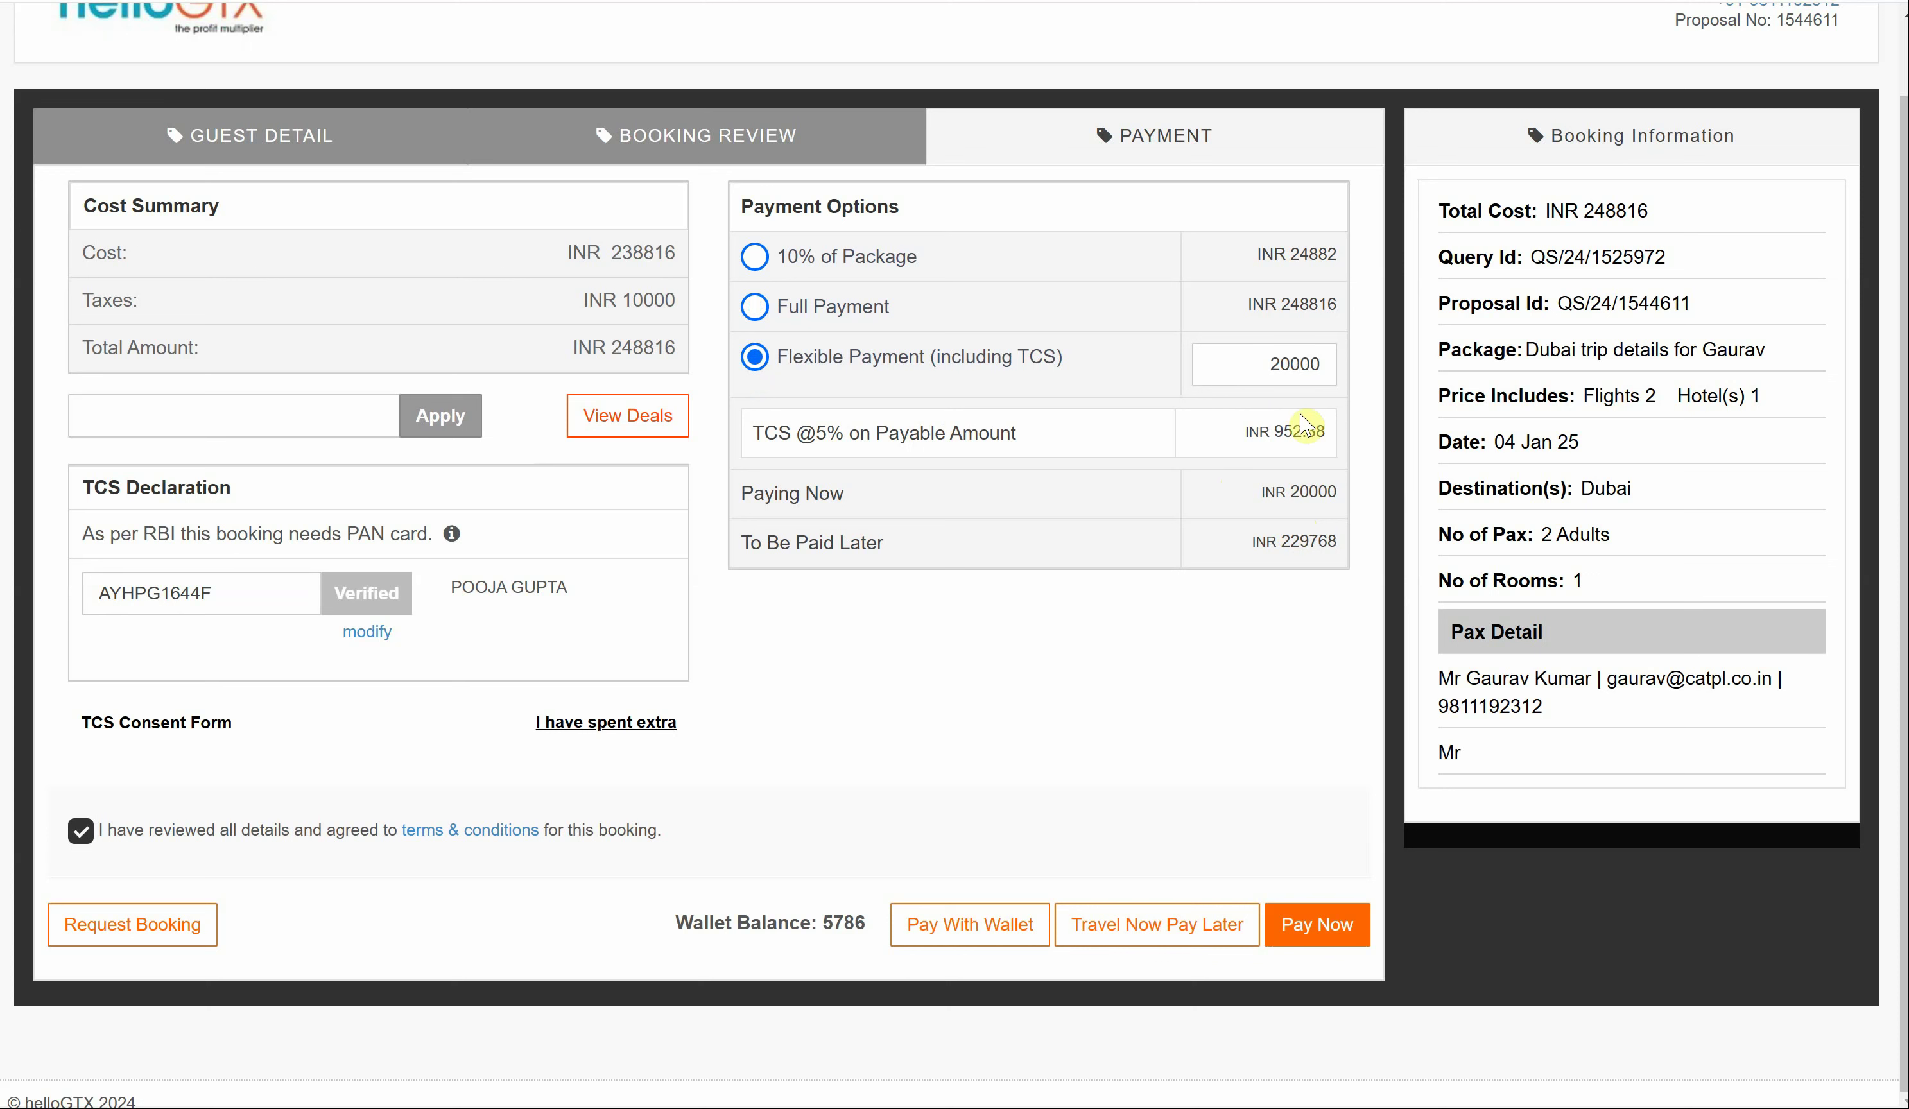
{"action": "left_click", "coordinate": [1280, 365]}
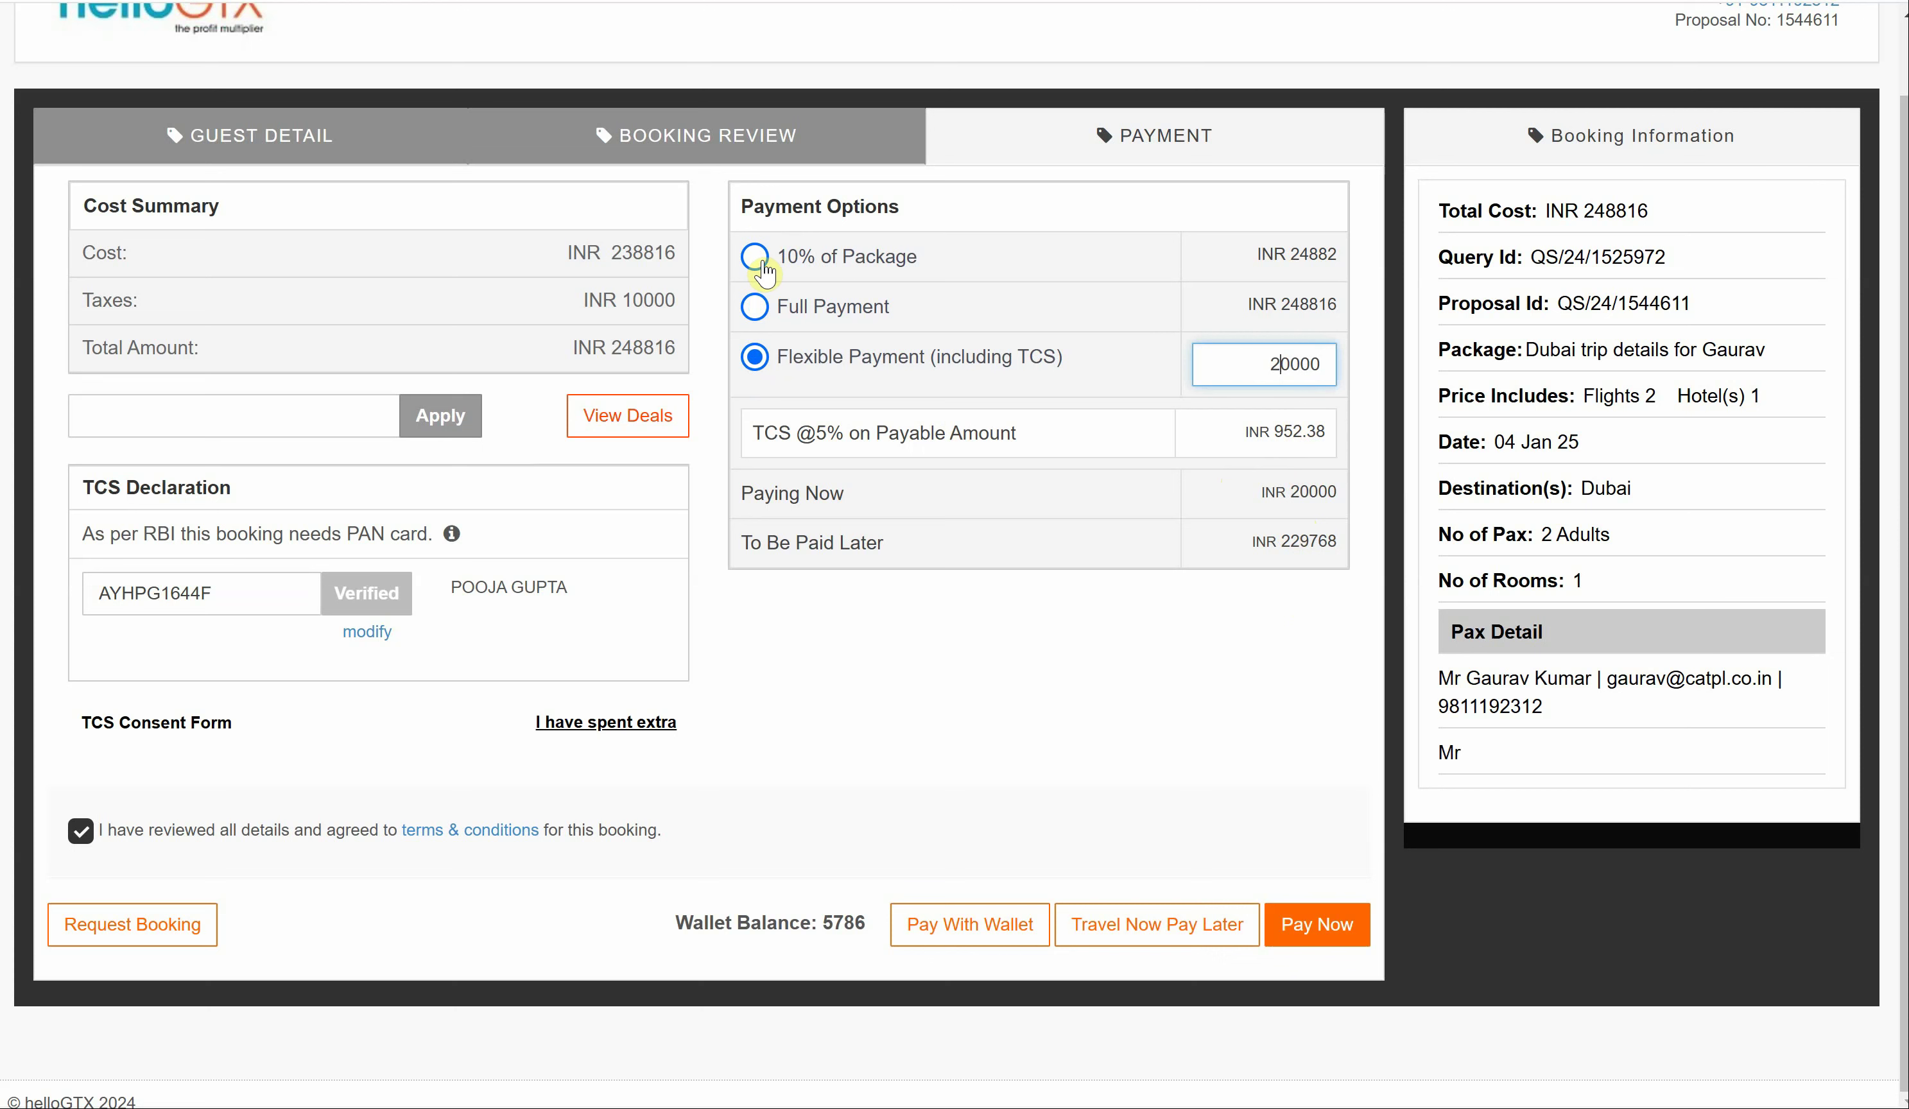
{"action": "left_click", "coordinate": [756, 259]}
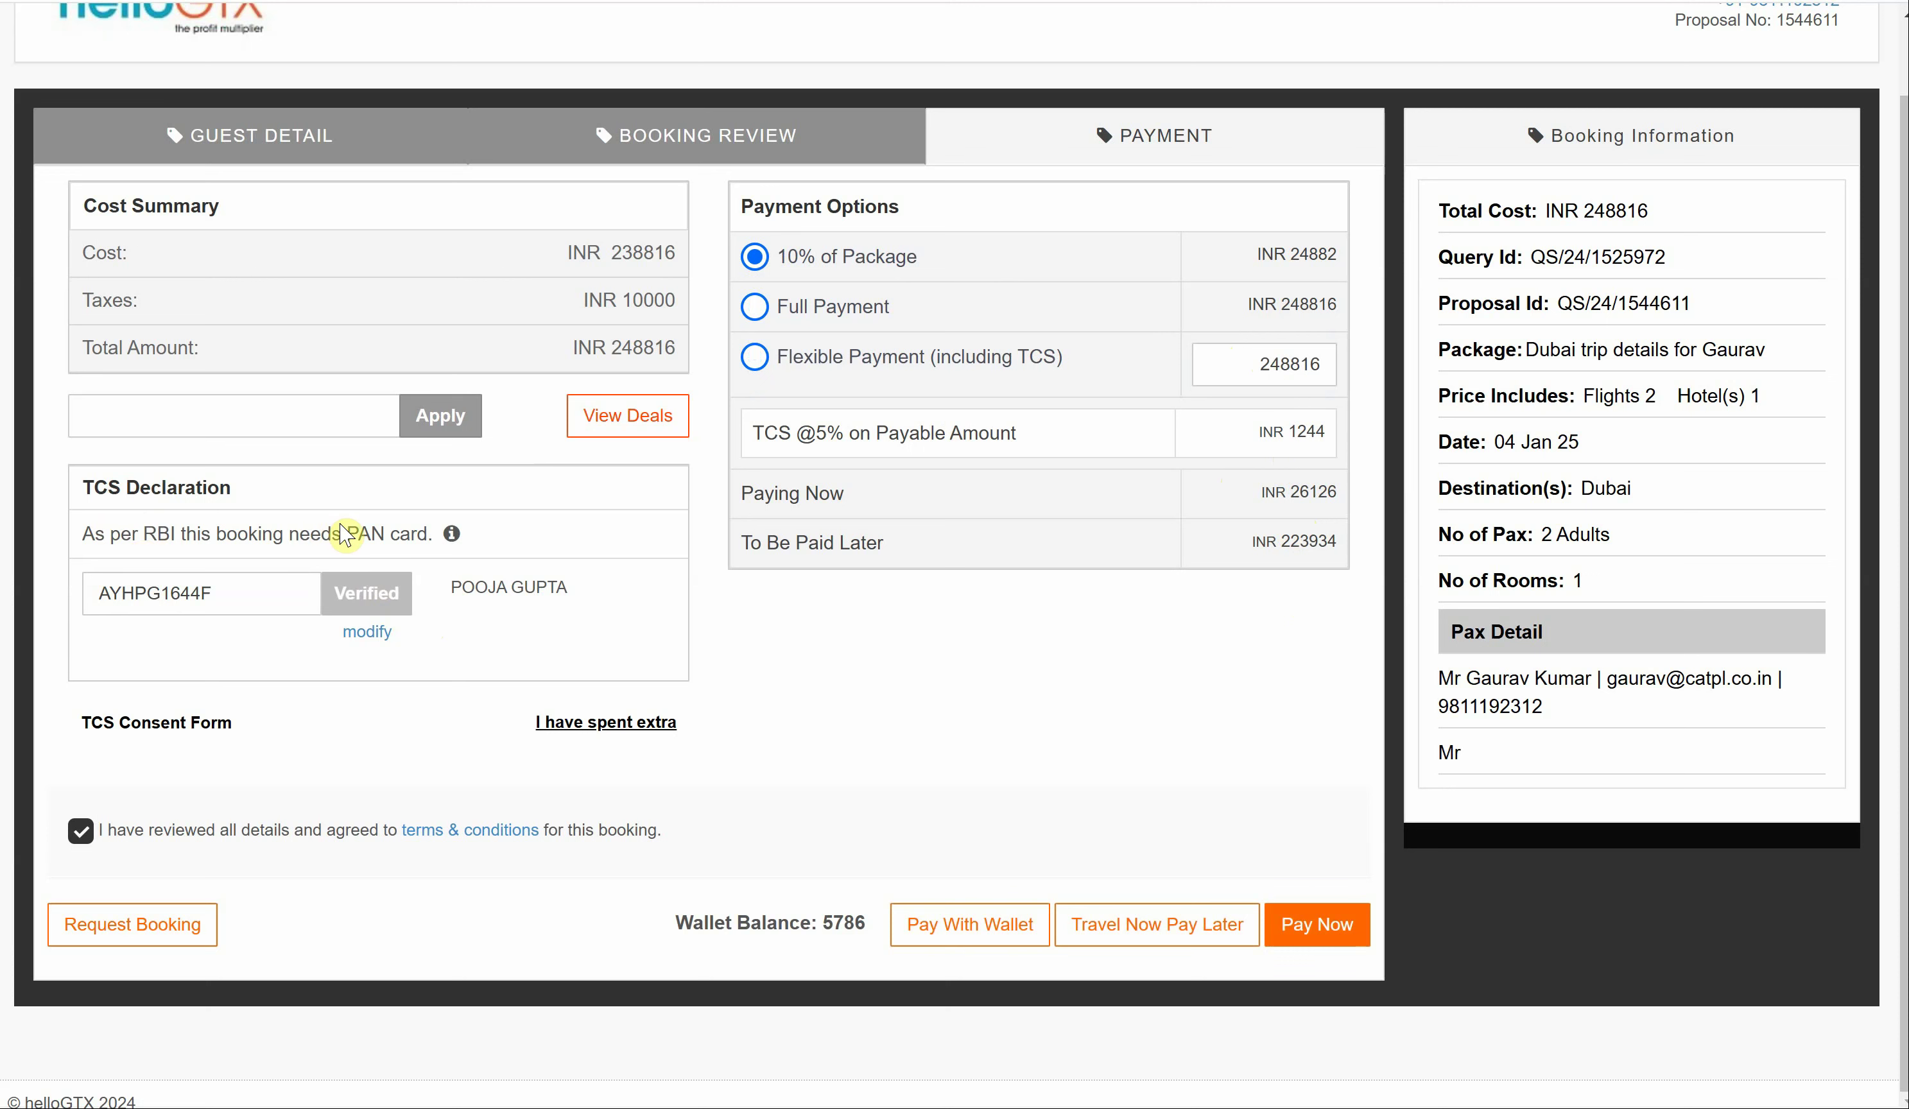
{"action": "left_click", "coordinate": [176, 725]}
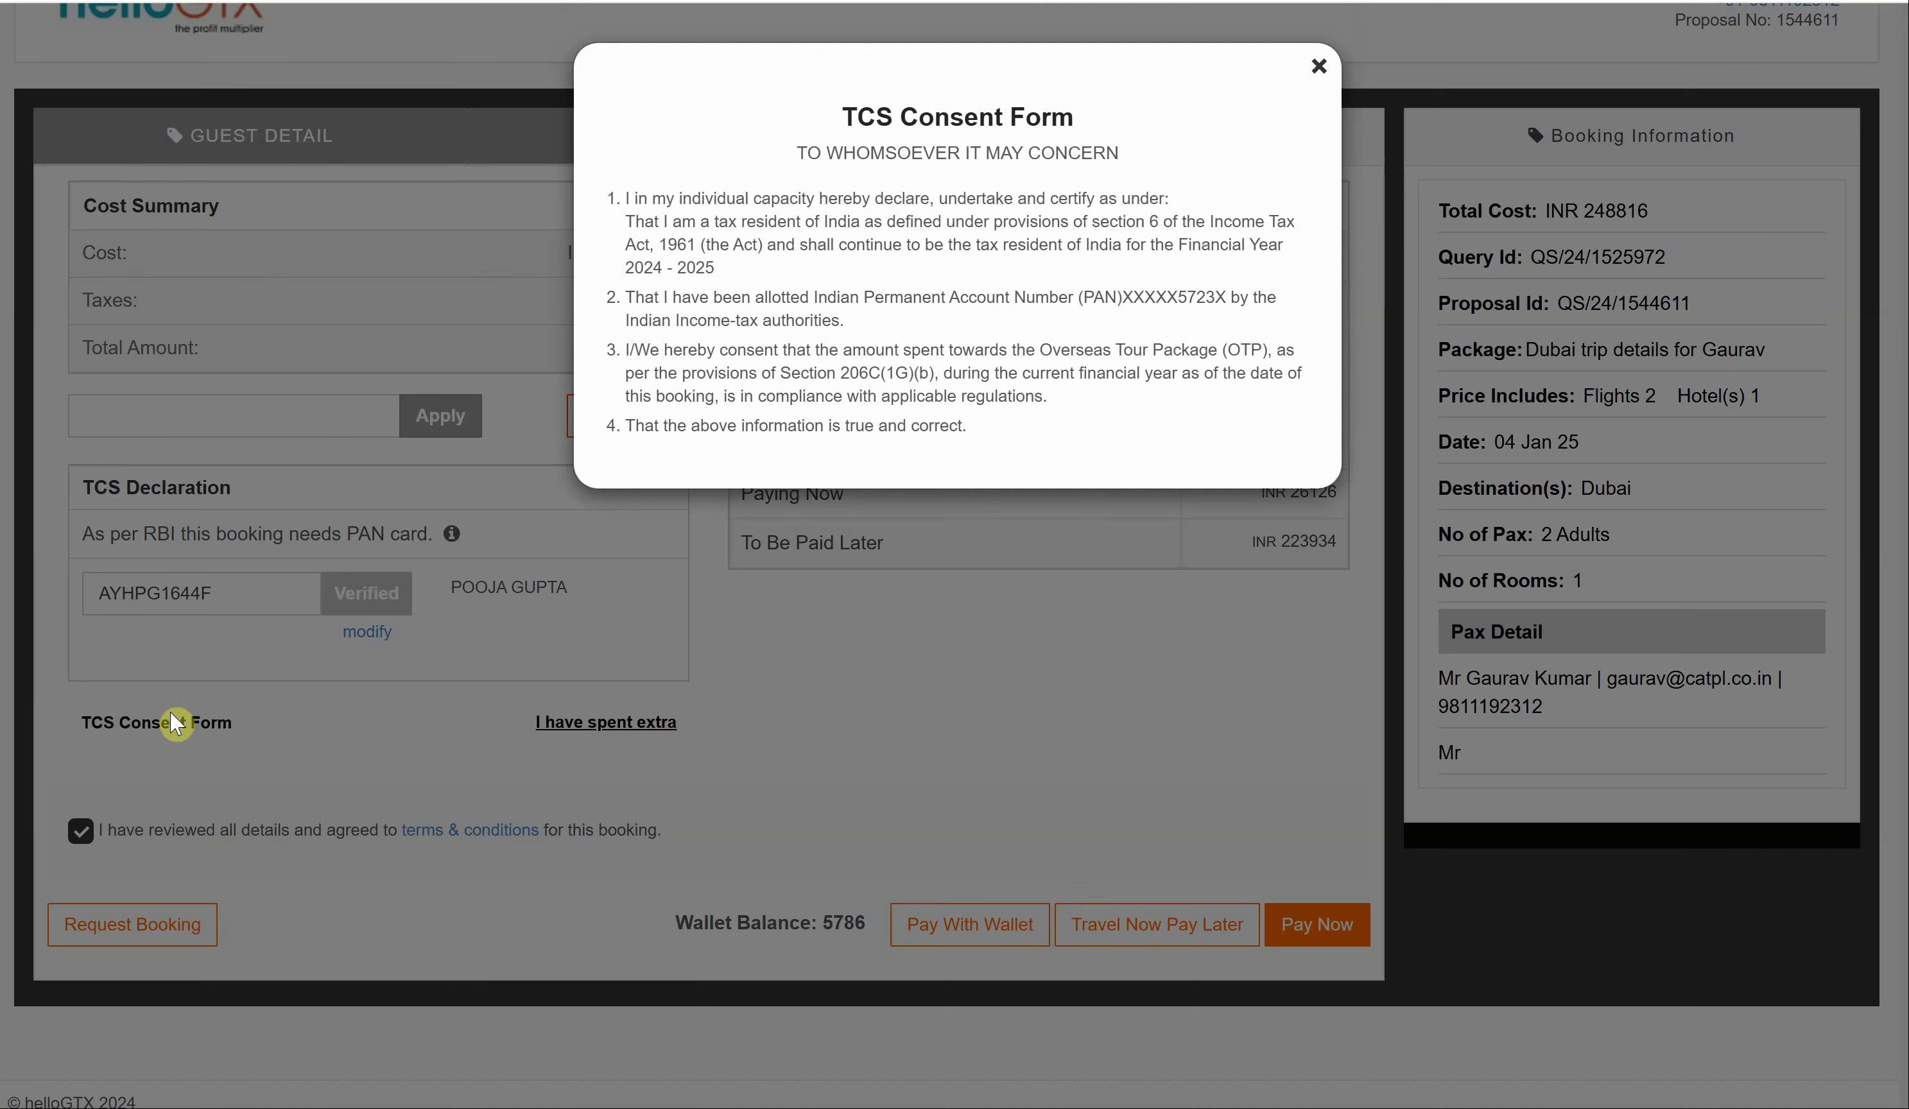
- Declare INR 500000 prior overseas spend and choose Full Payment, splitting TCS into 5% and 20%
{"action": "left_click", "coordinate": [834, 743]}
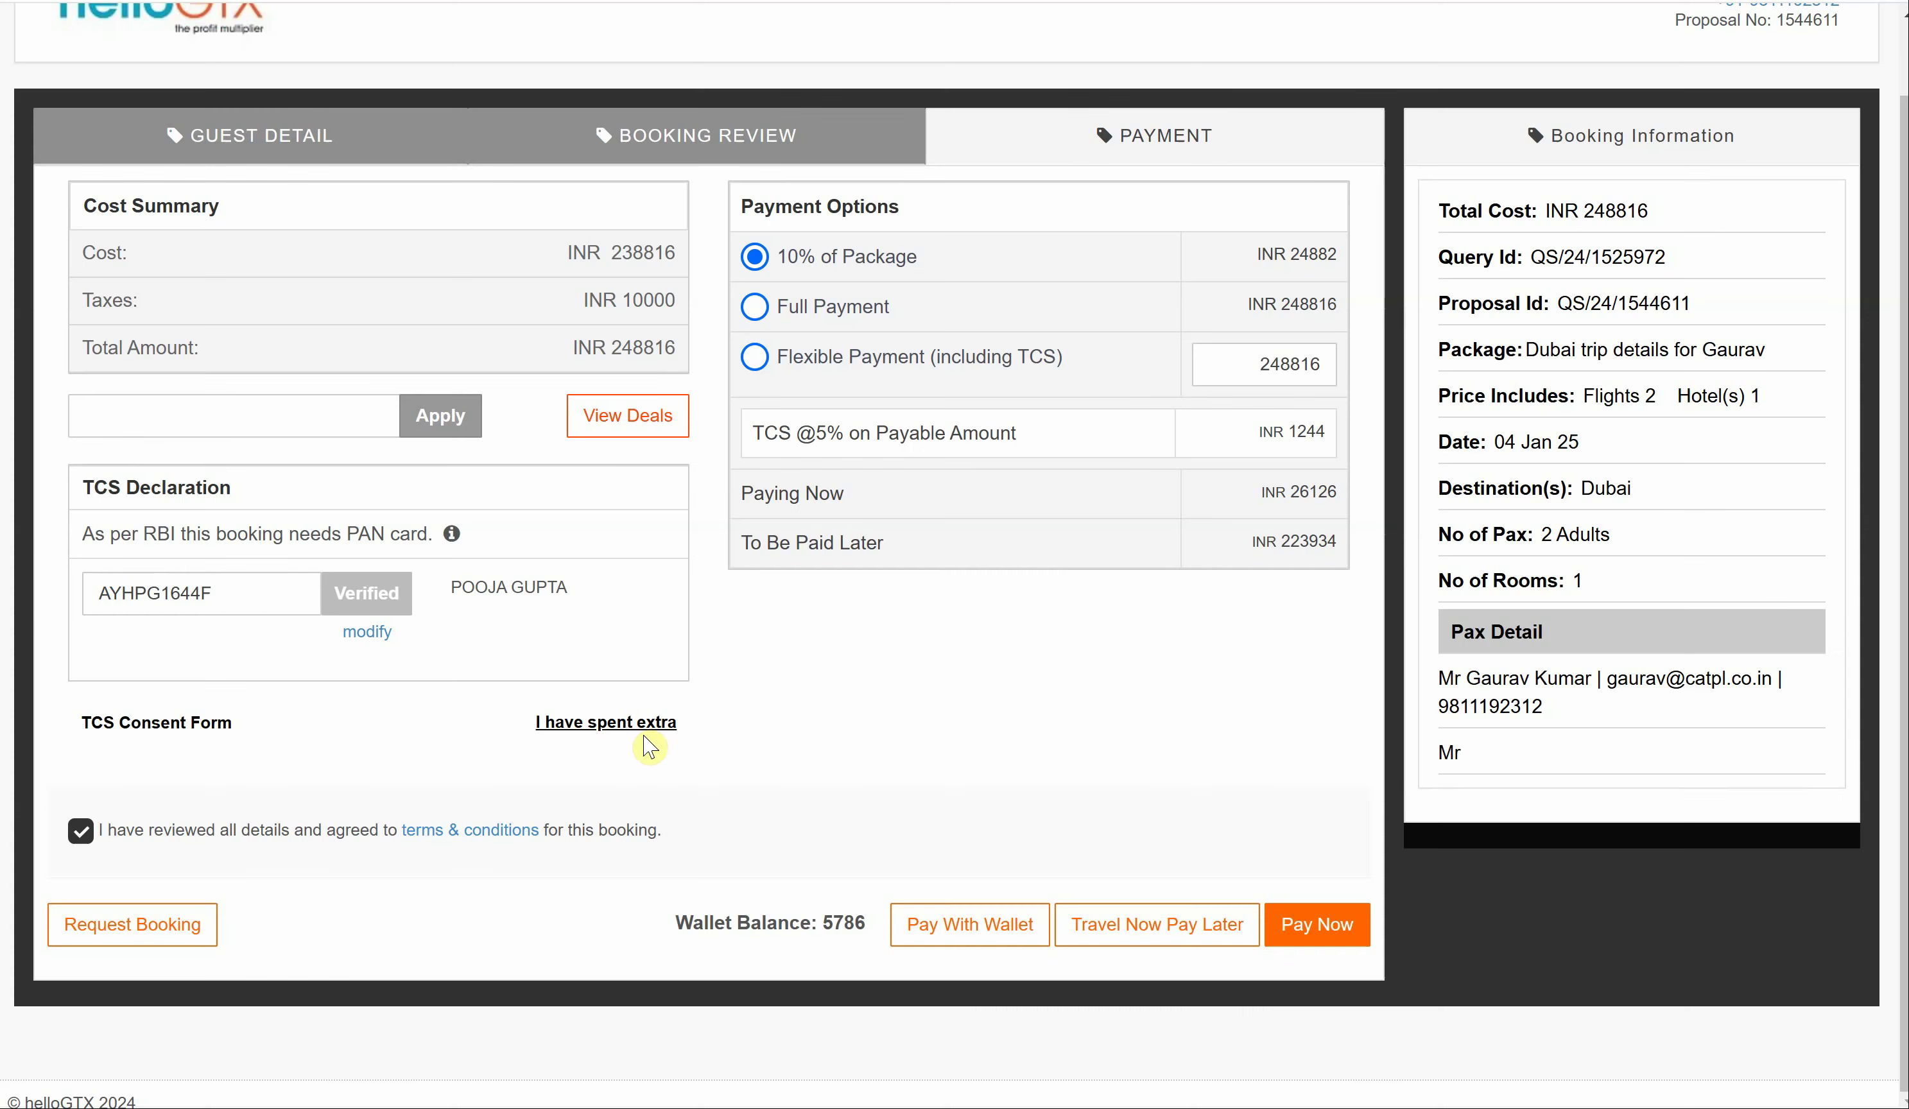
{"action": "left_click", "coordinate": [613, 723]}
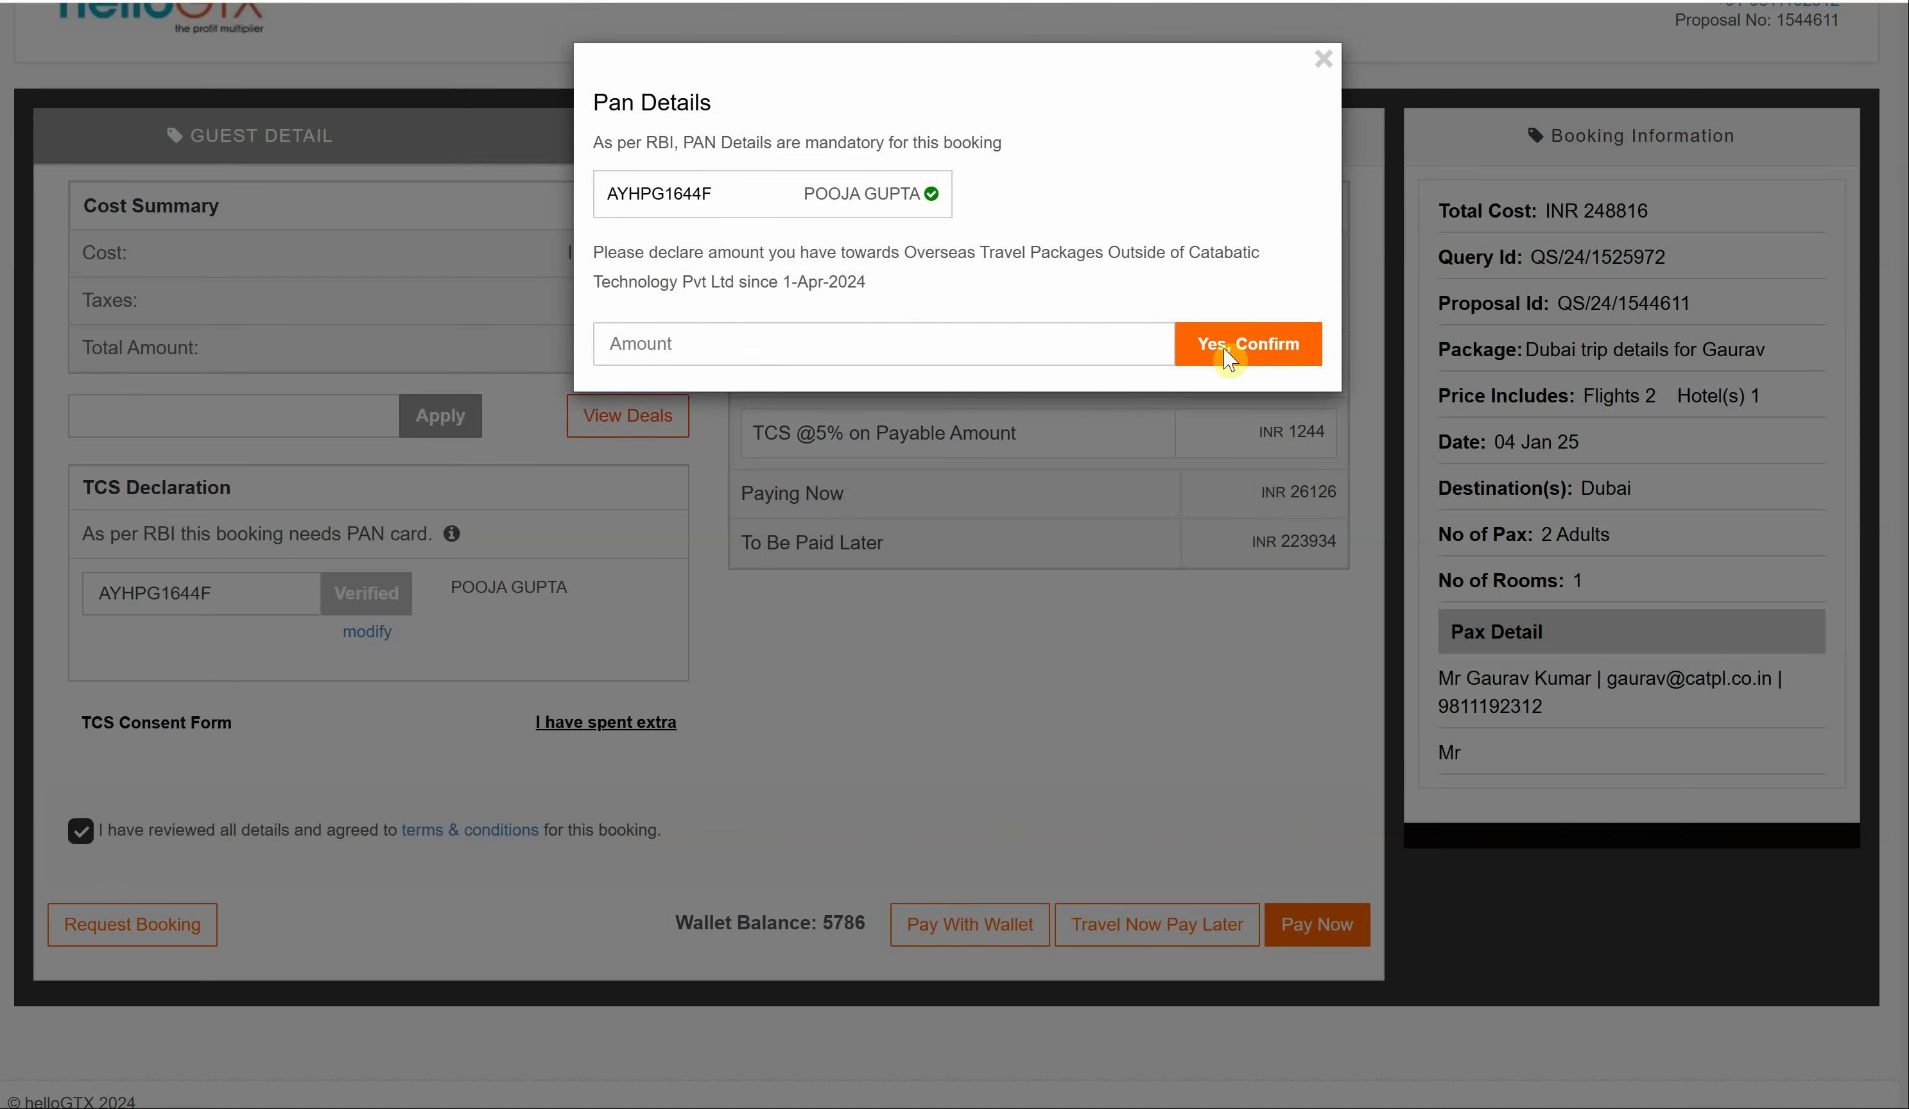
{"action": "left_click", "coordinate": [1323, 56]}
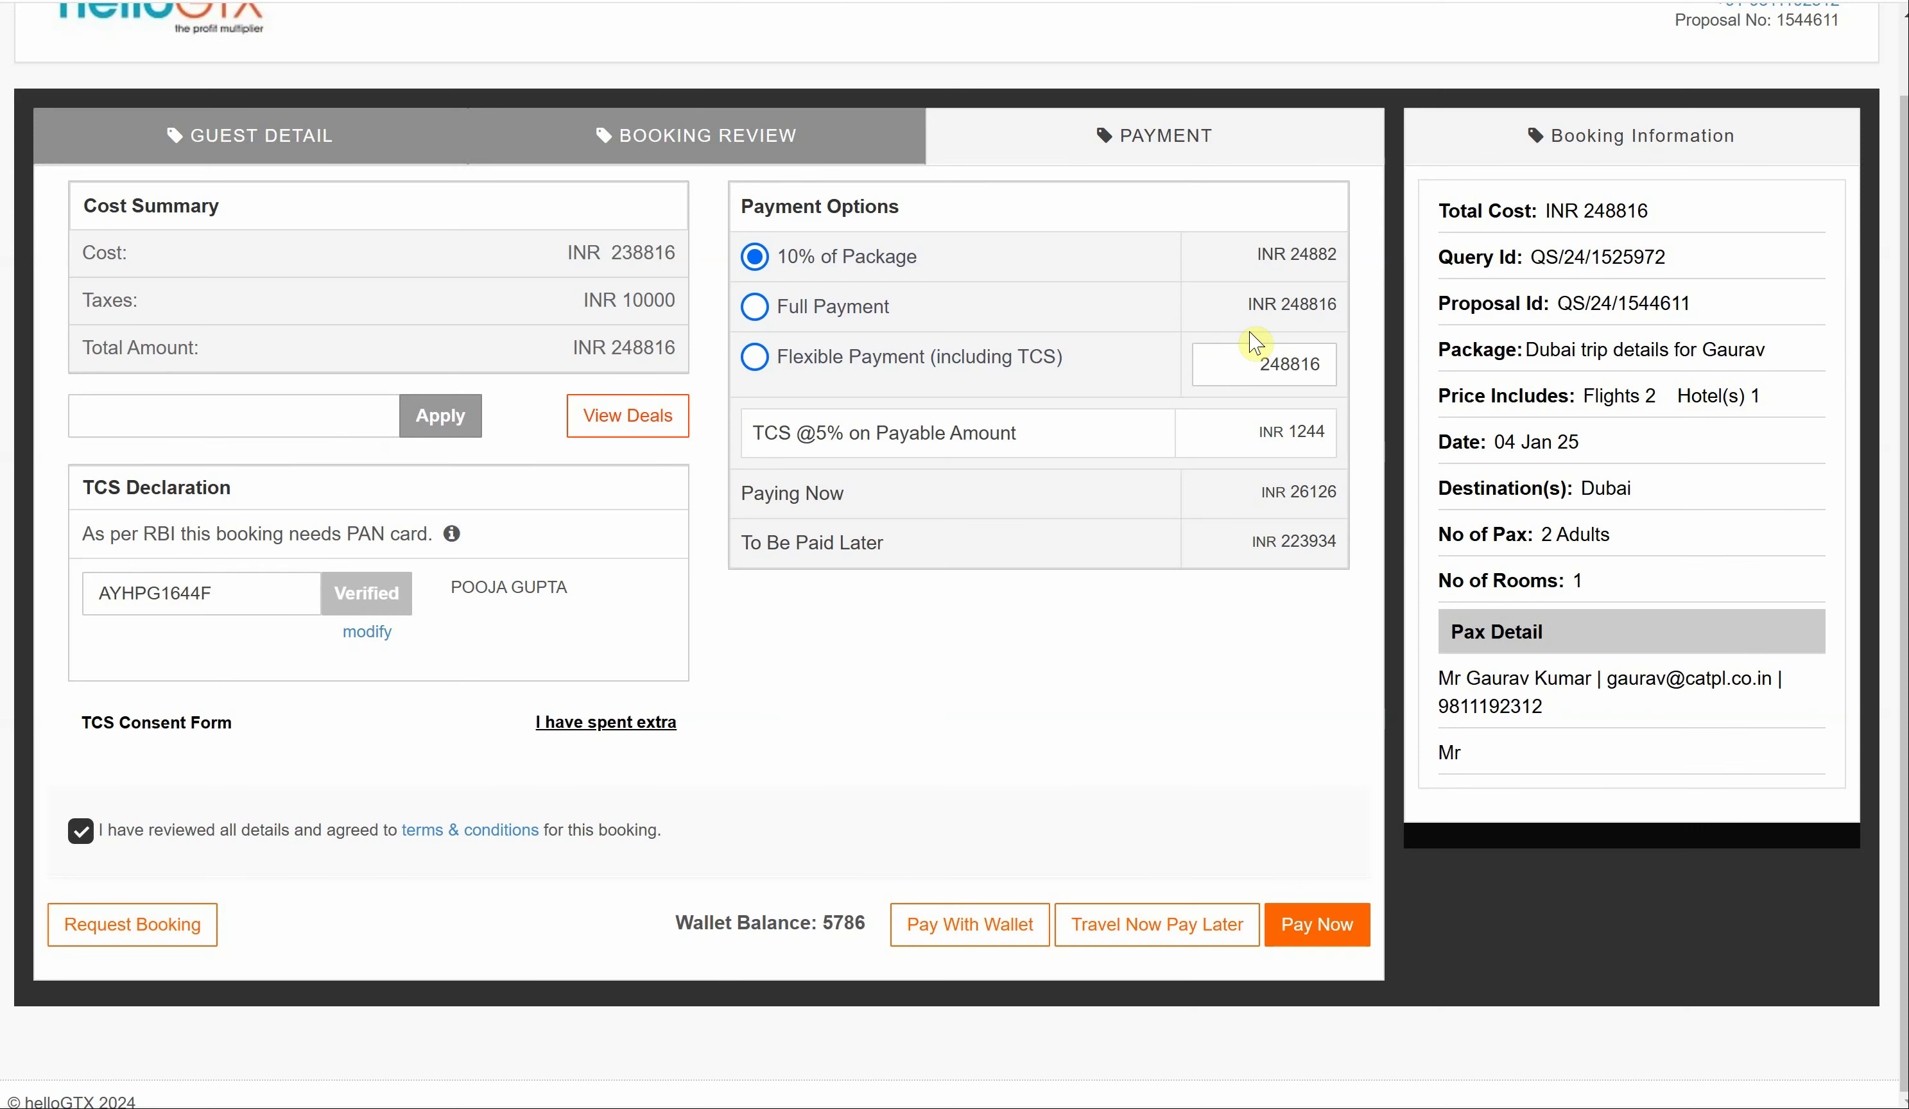
{"action": "left_click", "coordinate": [613, 722]}
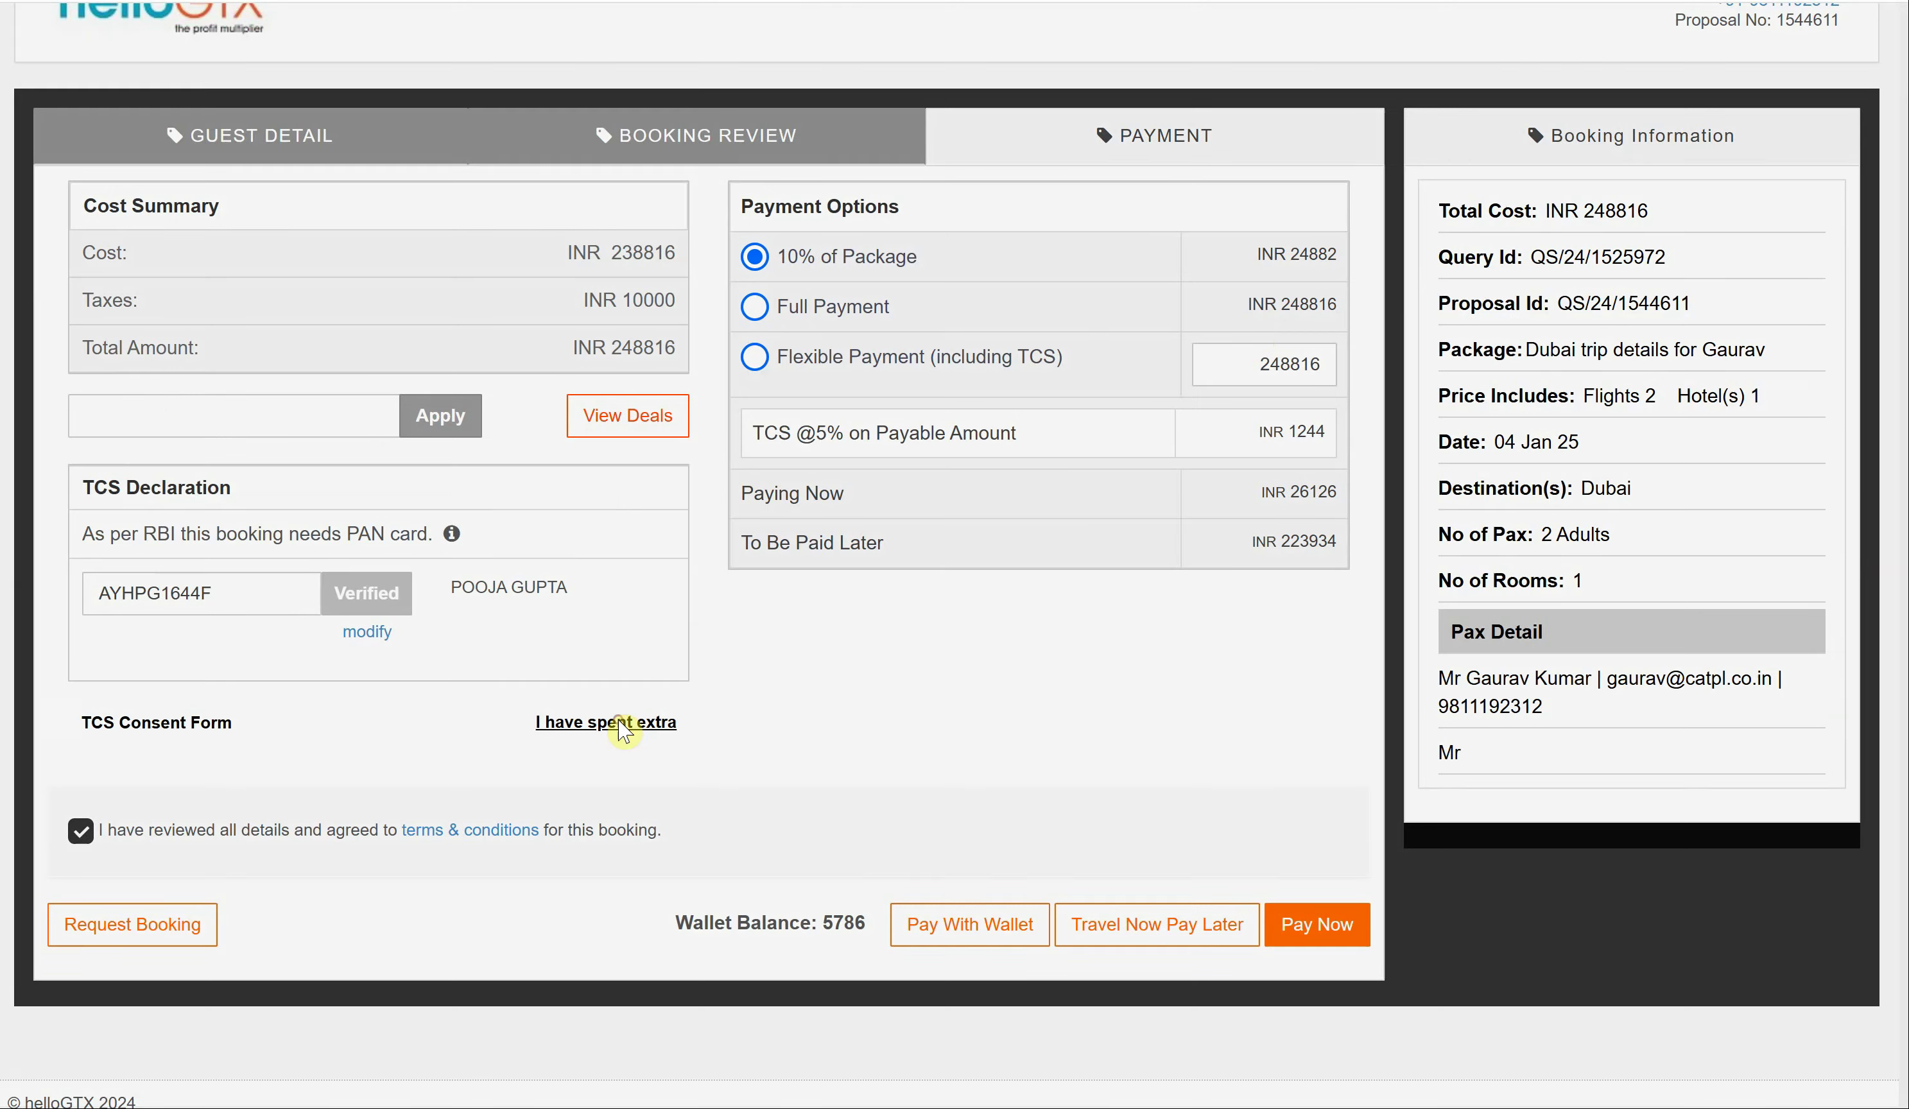
{"action": "left_click", "coordinate": [743, 351]}
{"action": "type", "text": "500000"}
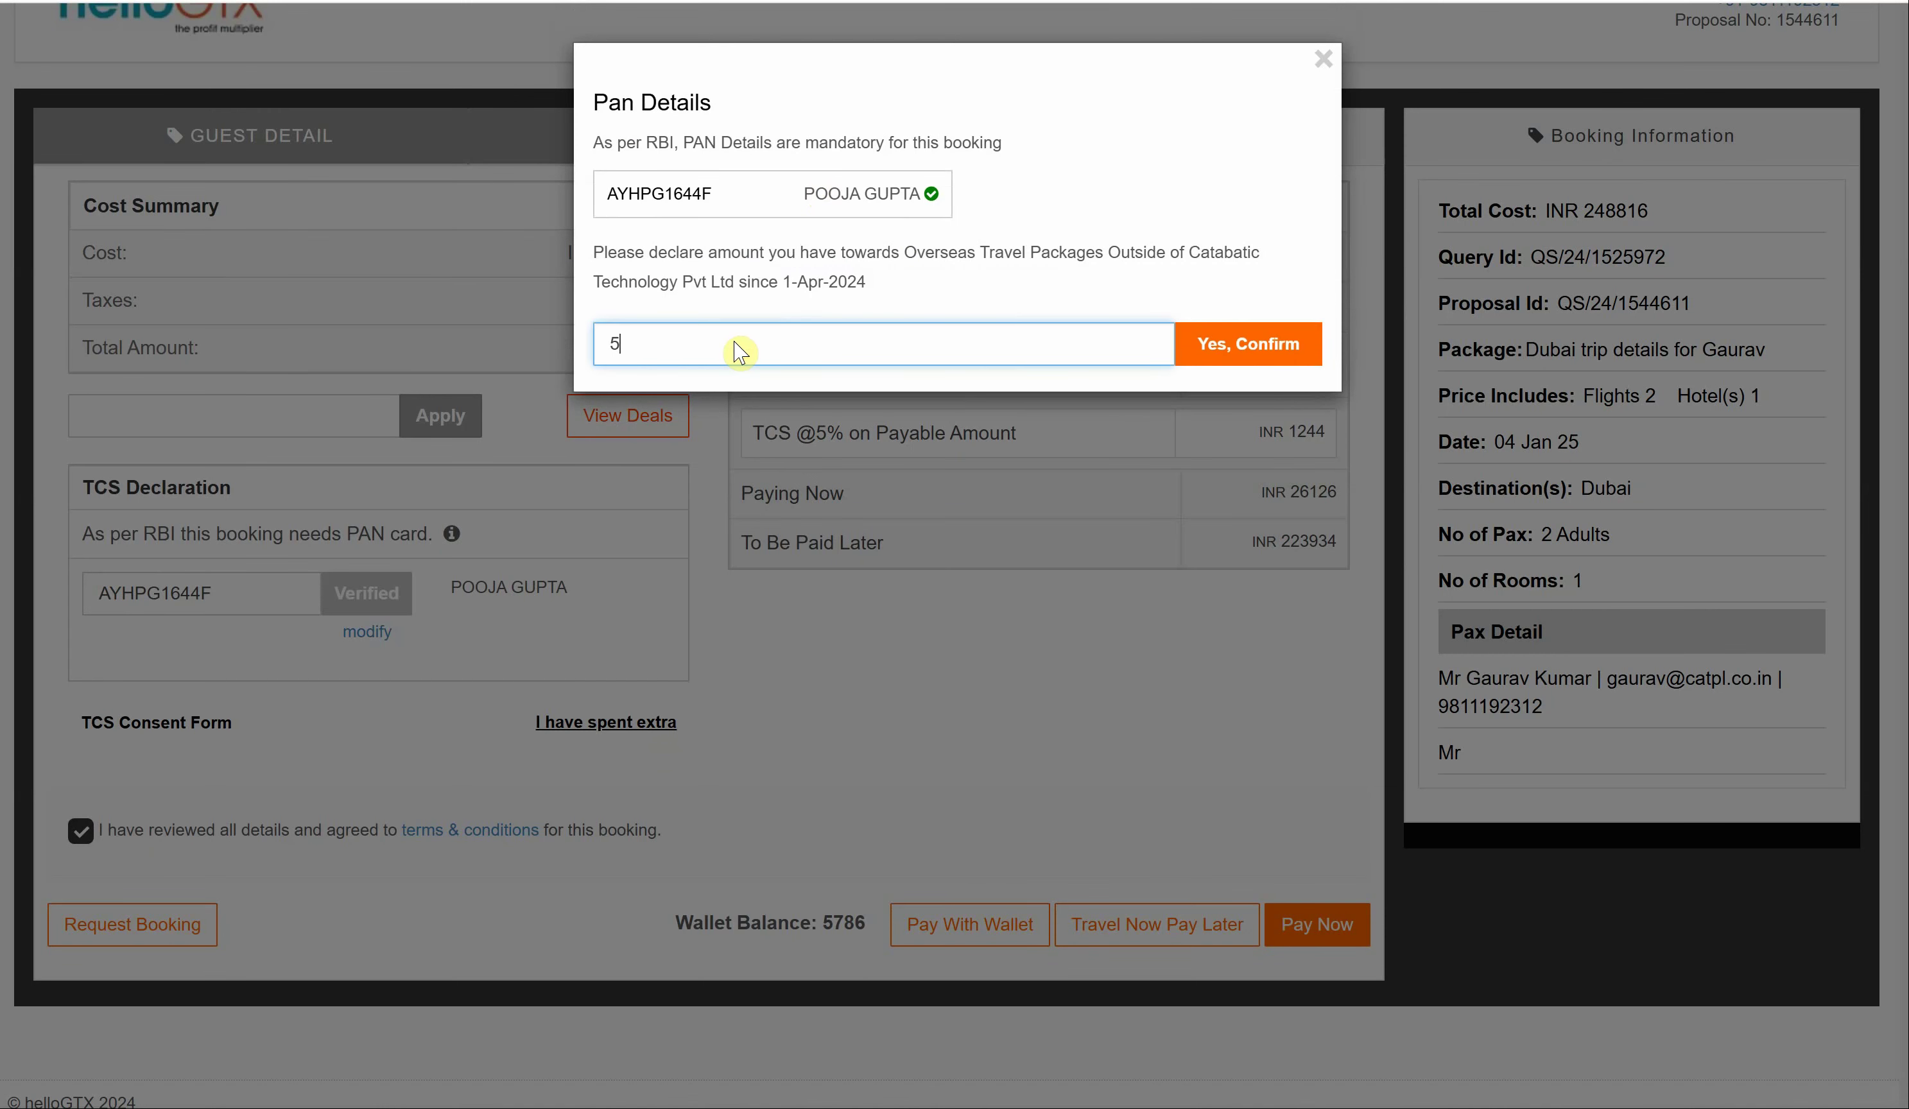
{"action": "left_click", "coordinate": [1219, 359]}
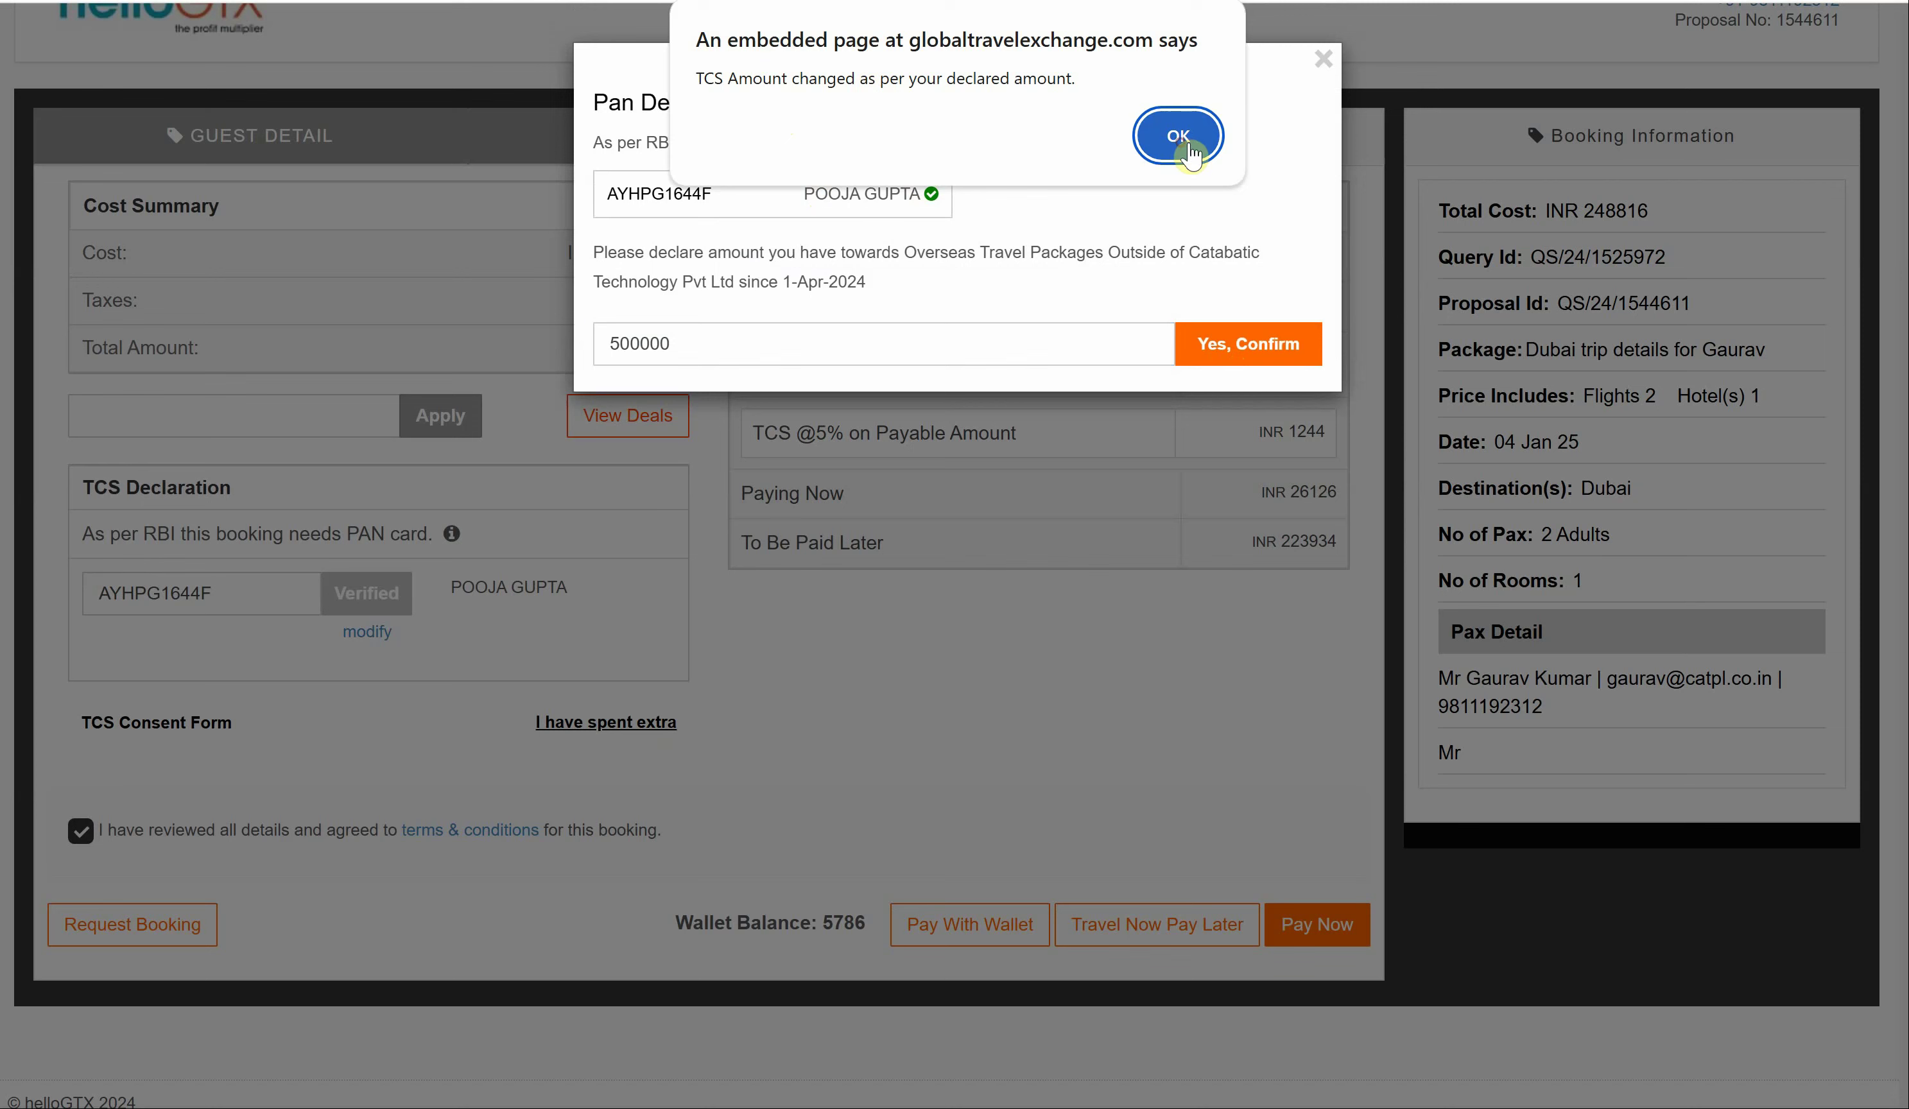
{"action": "left_click", "coordinate": [1176, 134]}
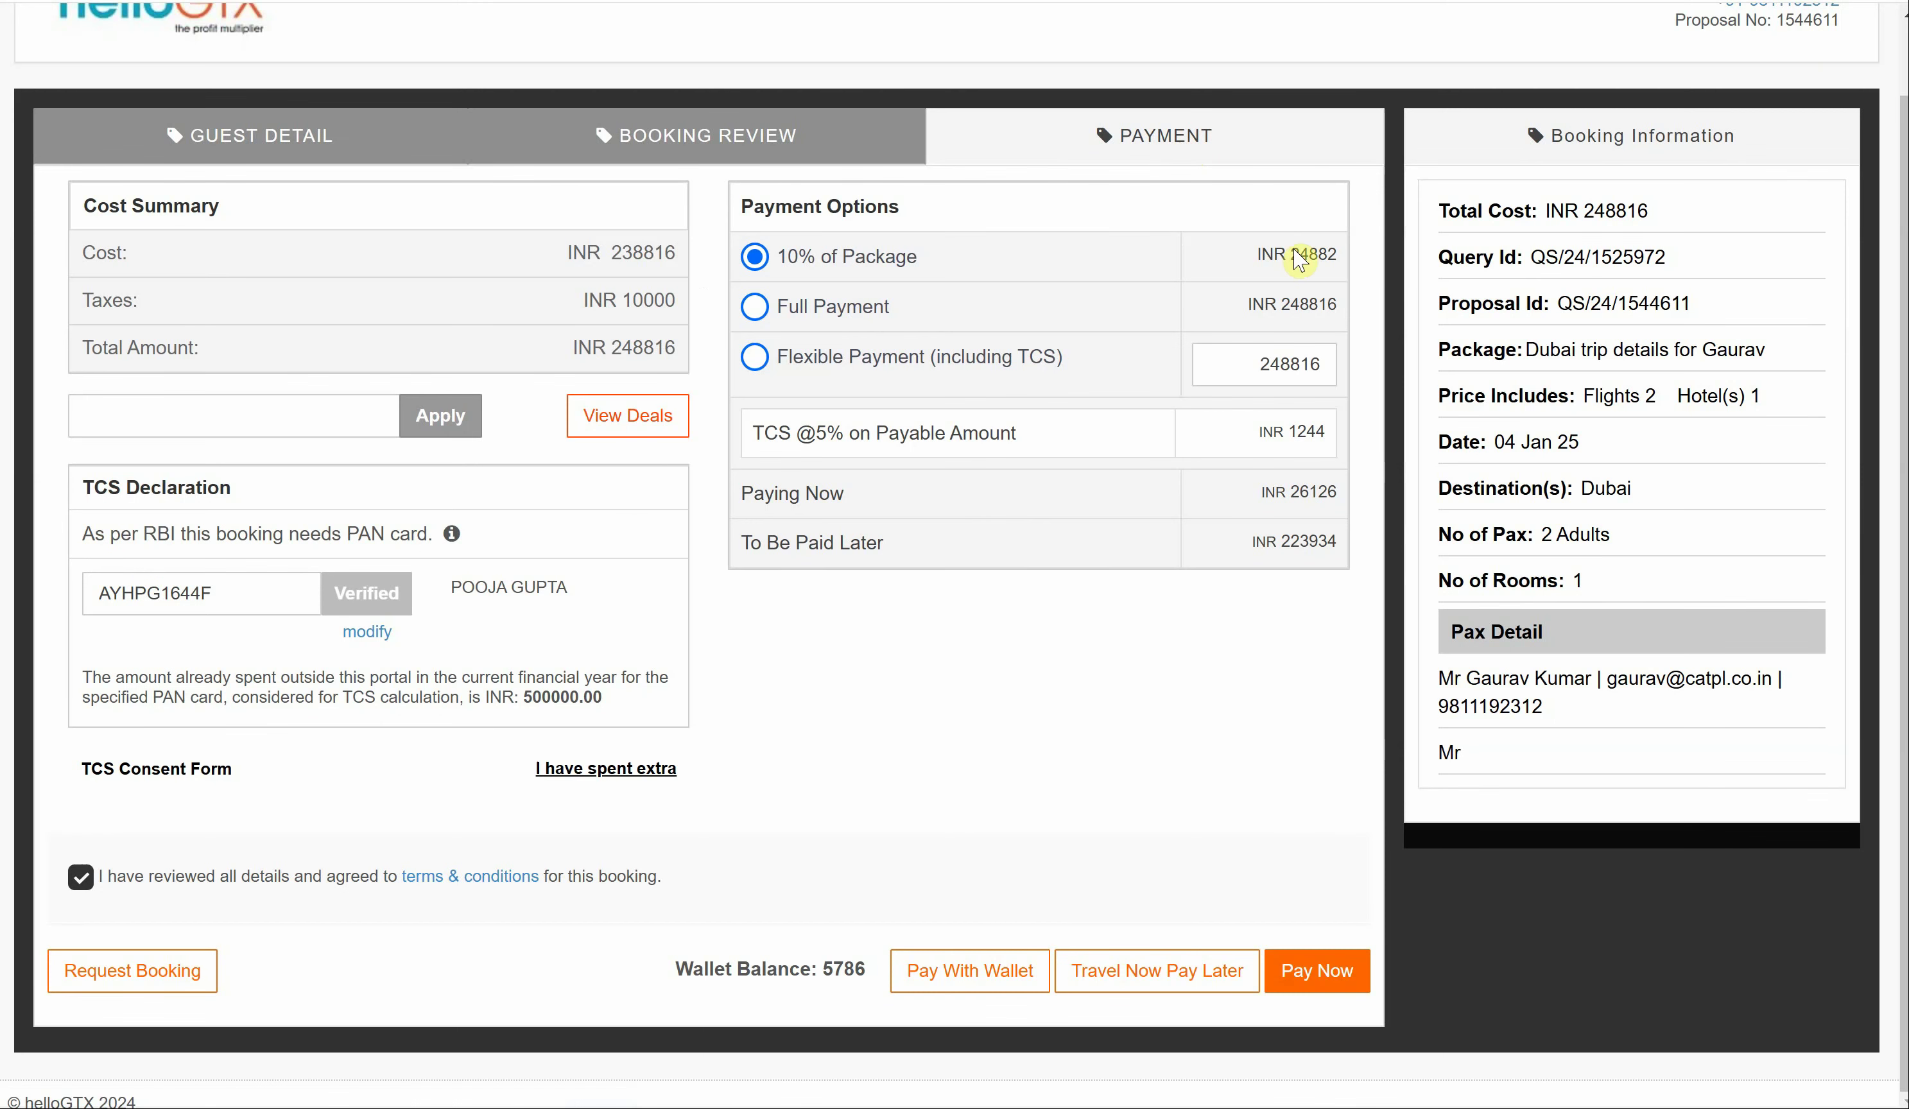
{"action": "left_click", "coordinate": [756, 308]}
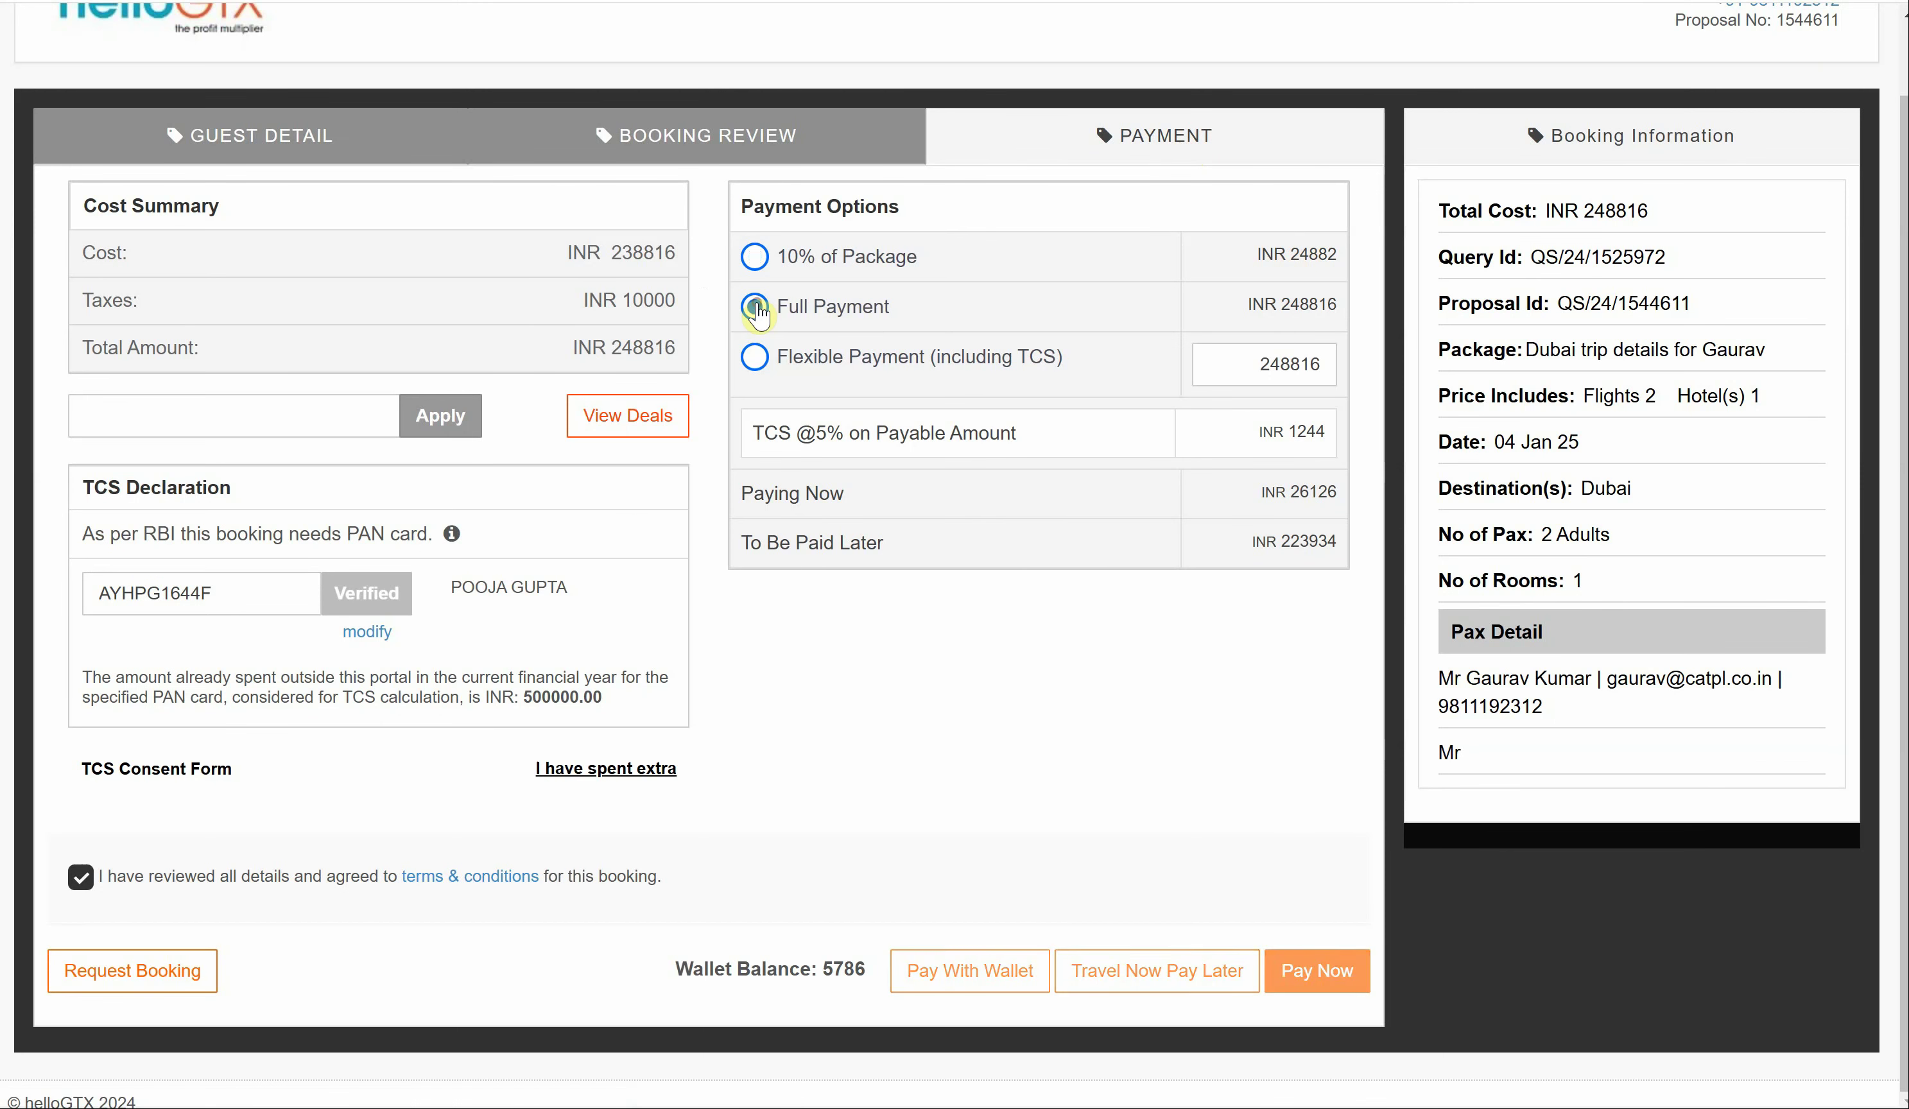
{"action": "left_click_drag", "start_coordinate": [753, 430], "coordinate": [925, 511]}
- Open the Delhi–Dubai query's proposal from CRM / SALES Queries and choose Book
{"action": "left_click", "coordinate": [919, 501]}
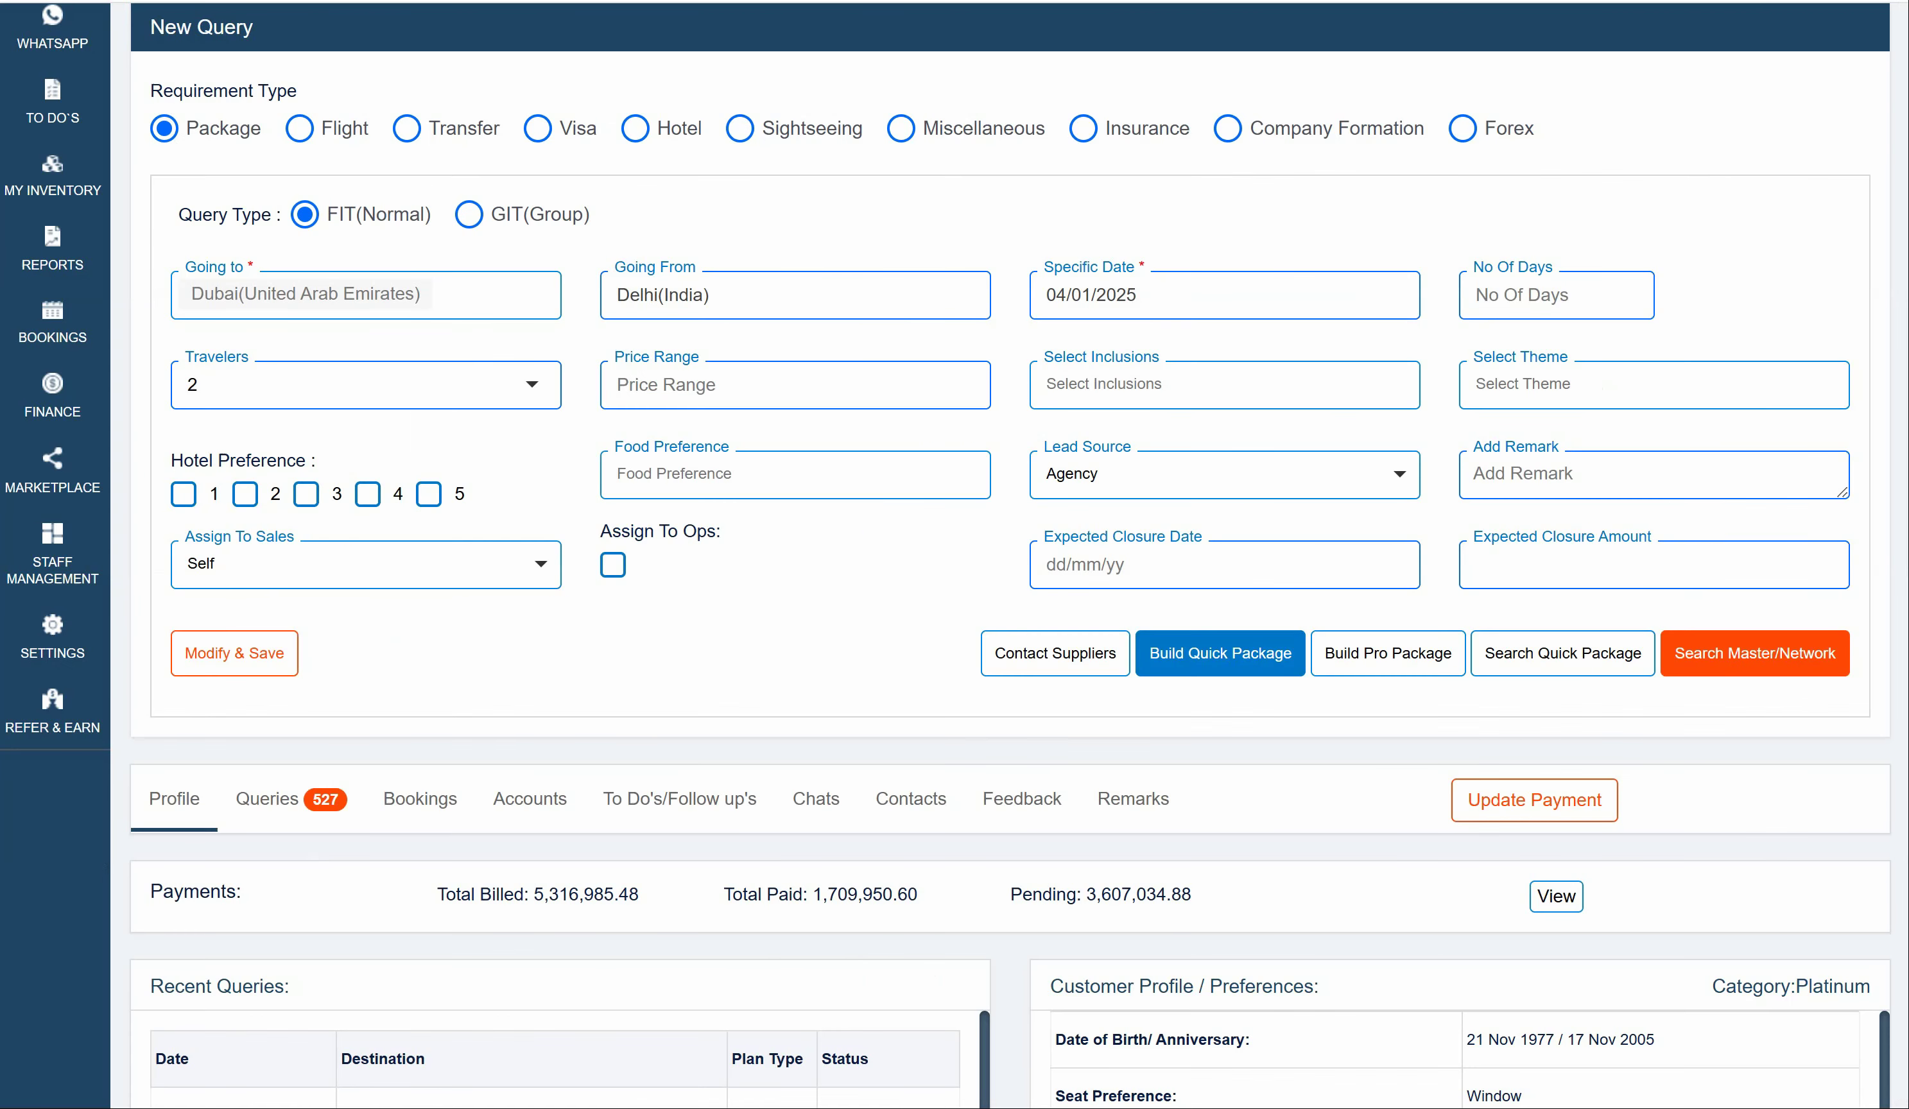
{"action": "scroll", "coordinate": [779, 591], "scroll_direction": "up", "scroll_amount": 5}
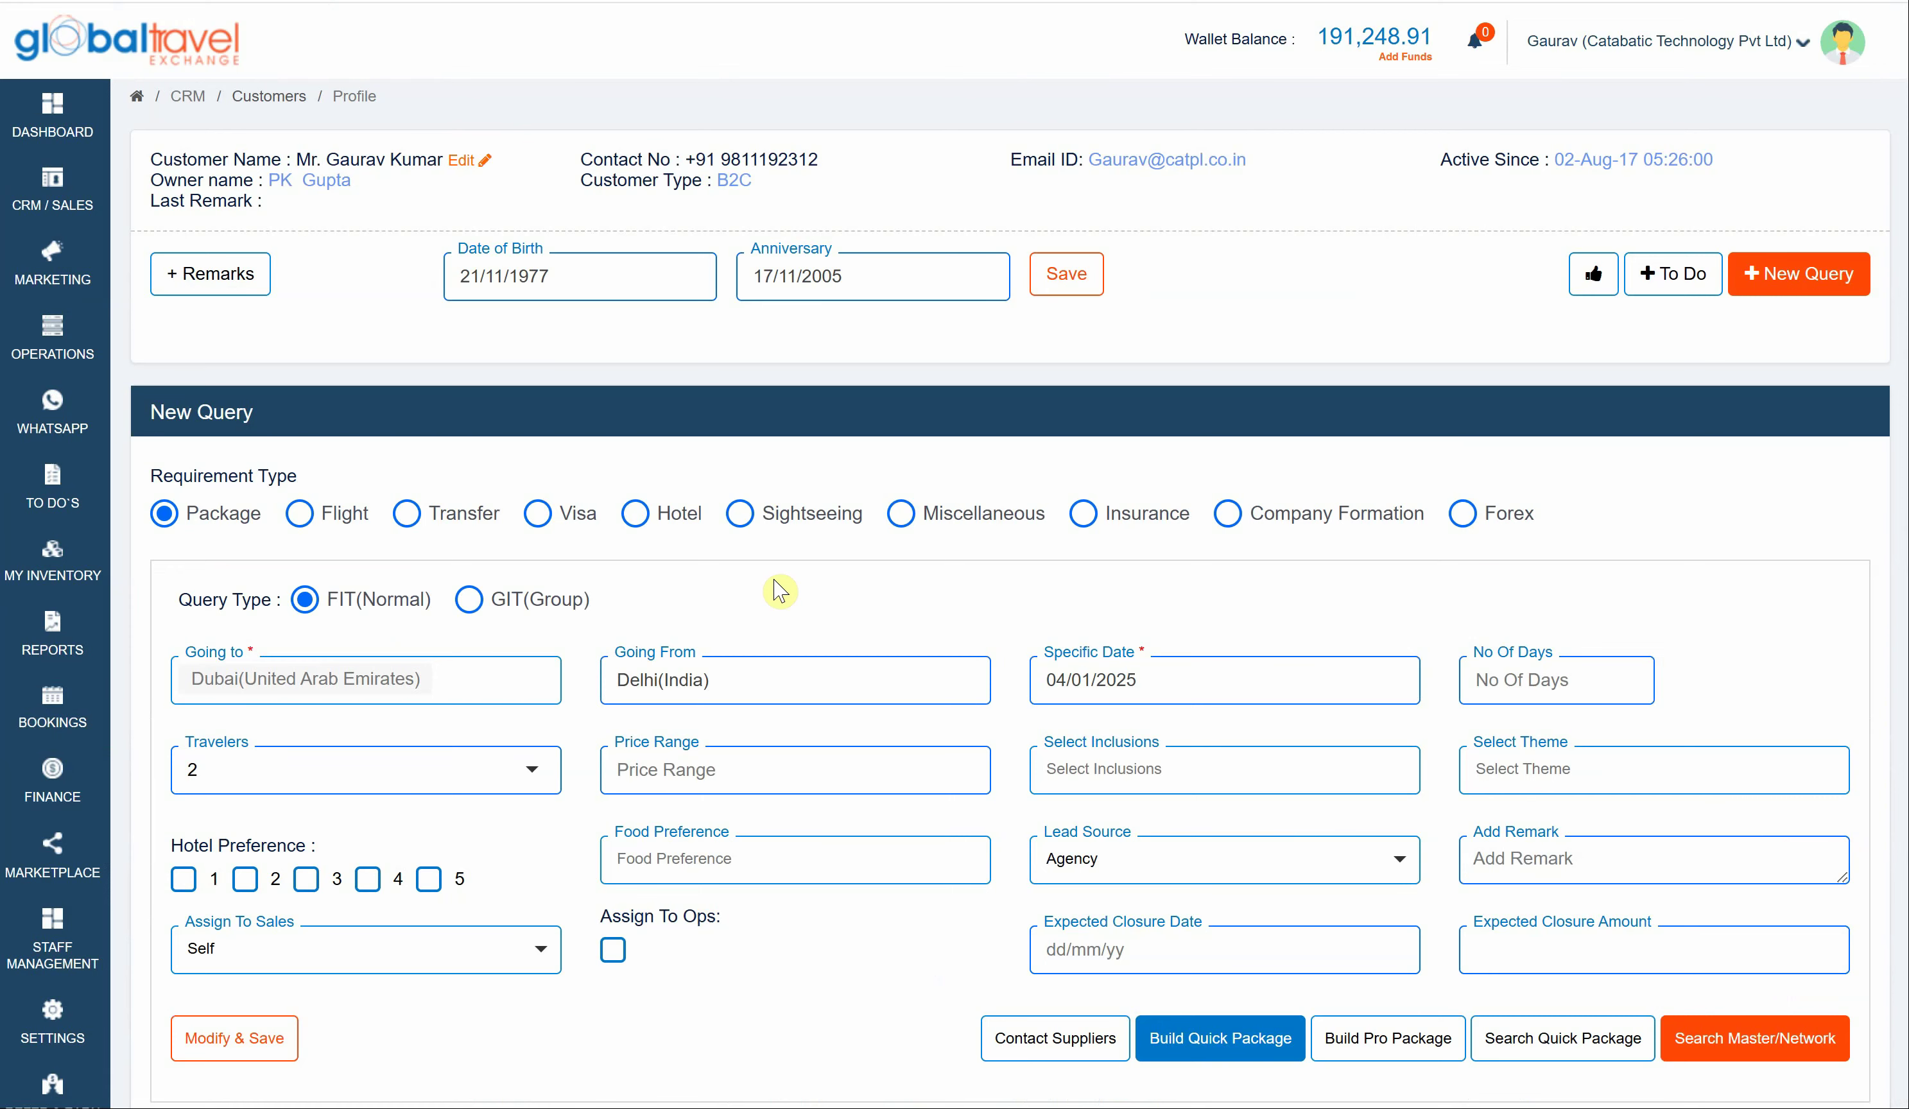
{"action": "mouse_move", "coordinate": [52, 191]}
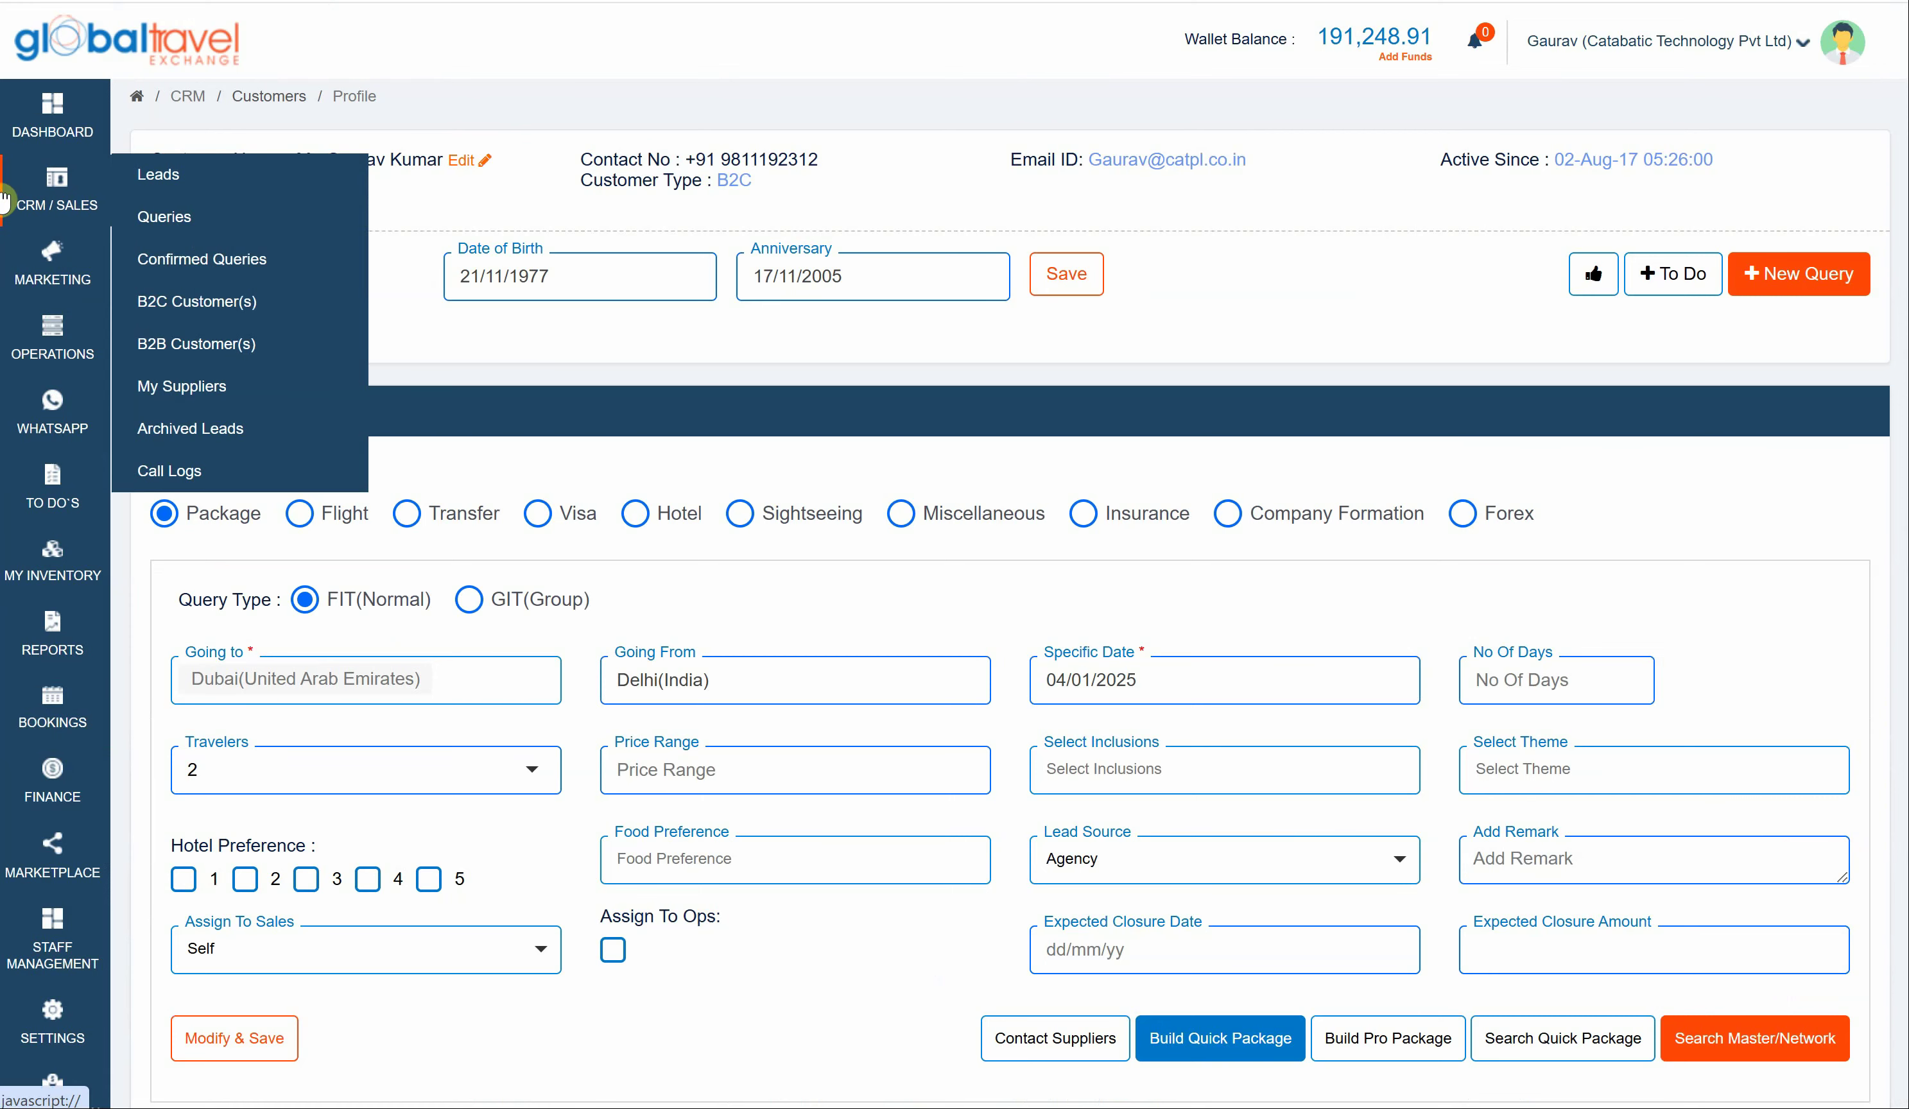
{"action": "left_click", "coordinate": [206, 225]}
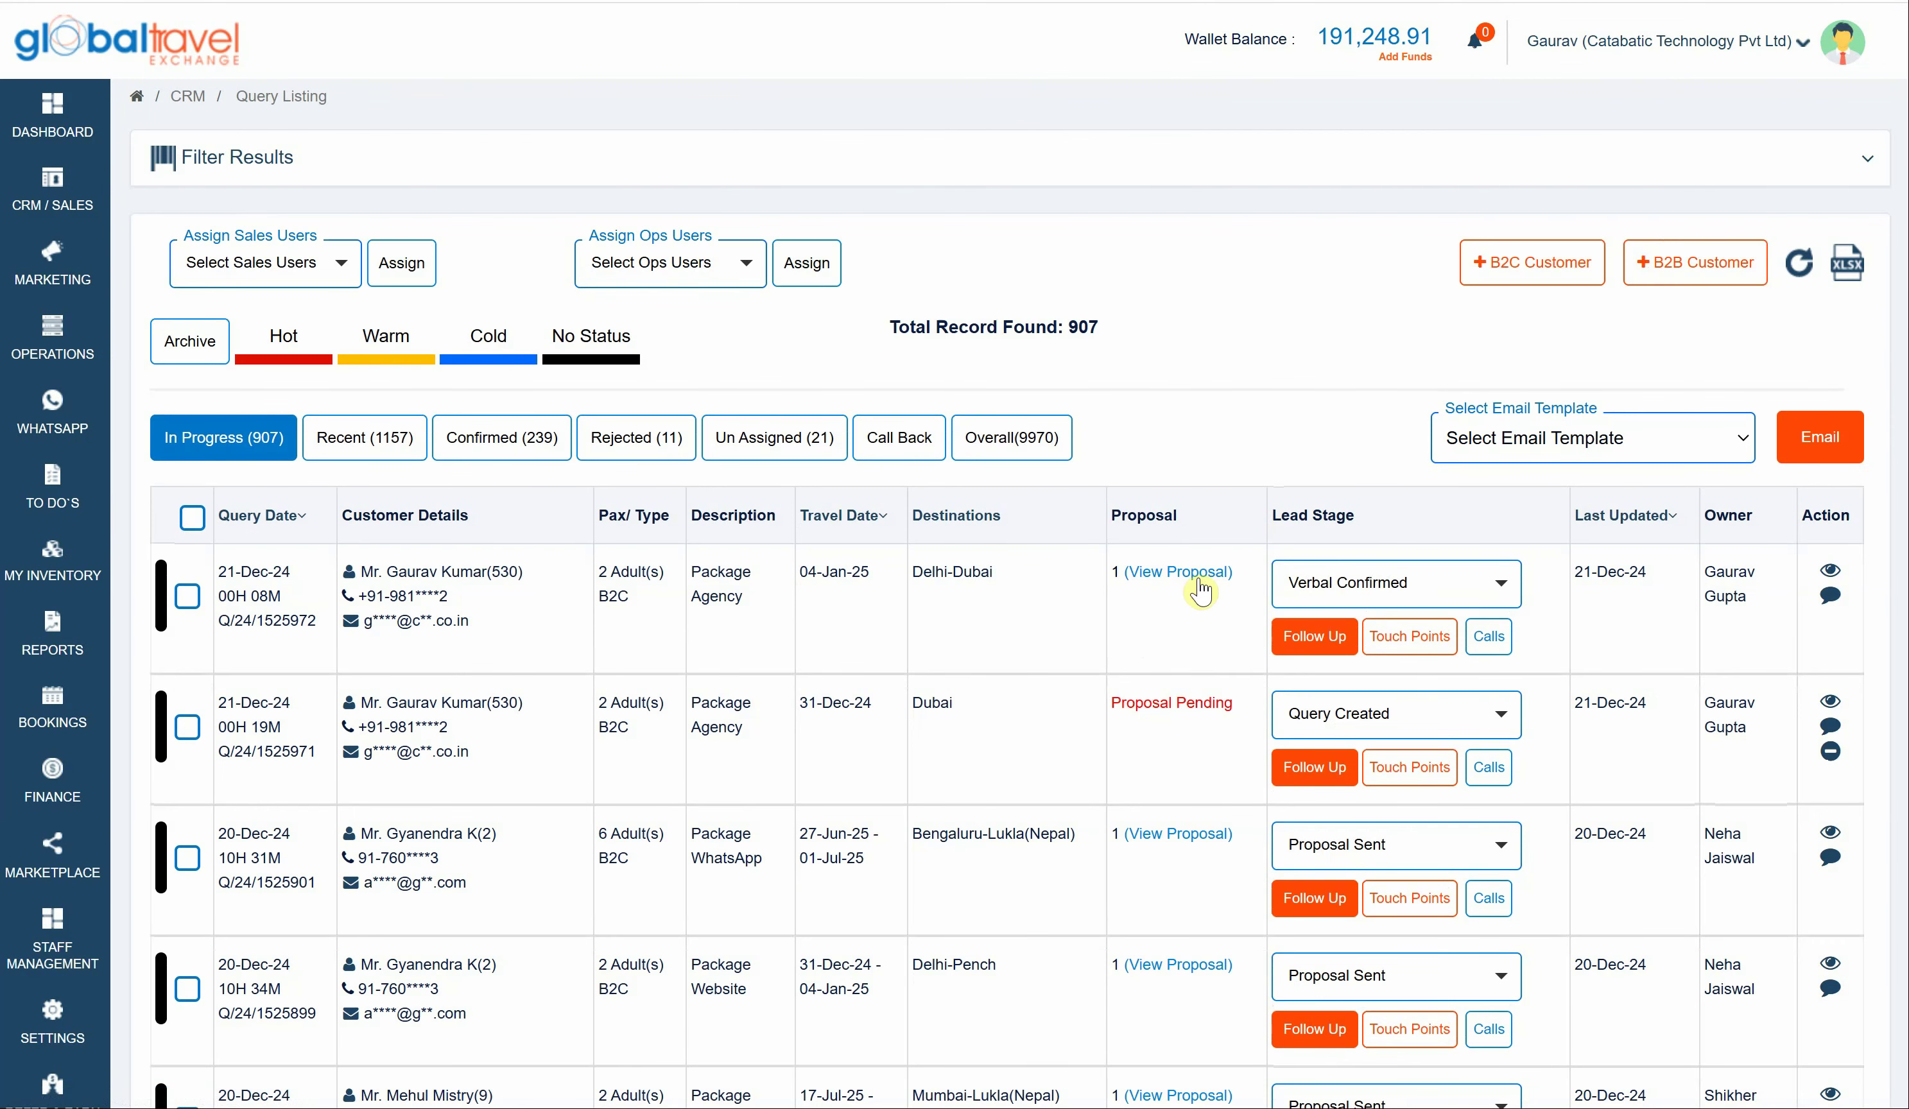
{"action": "left_click", "coordinate": [1200, 585]}
{"action": "scroll", "coordinate": [1295, 586], "scroll_direction": "down", "scroll_amount": 1}
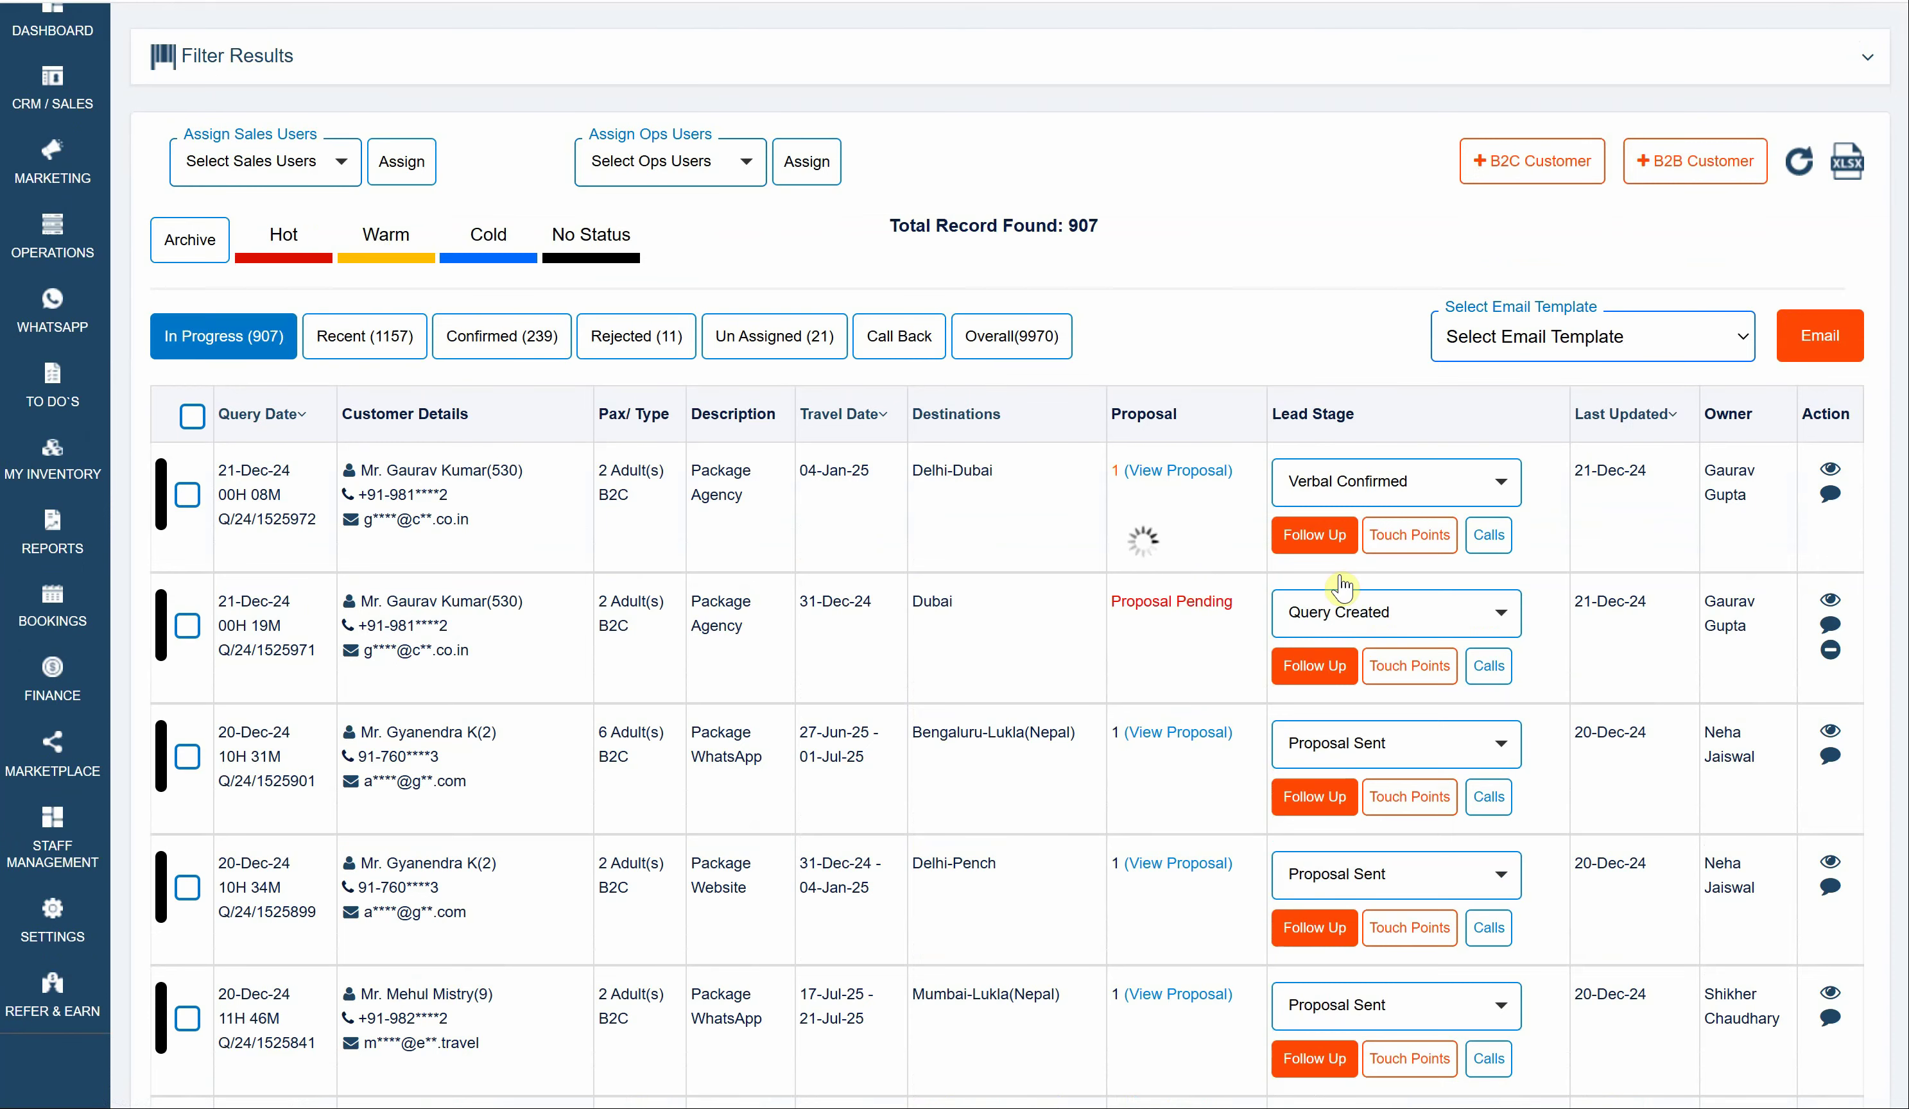
{"action": "left_click", "coordinate": [1781, 727]}
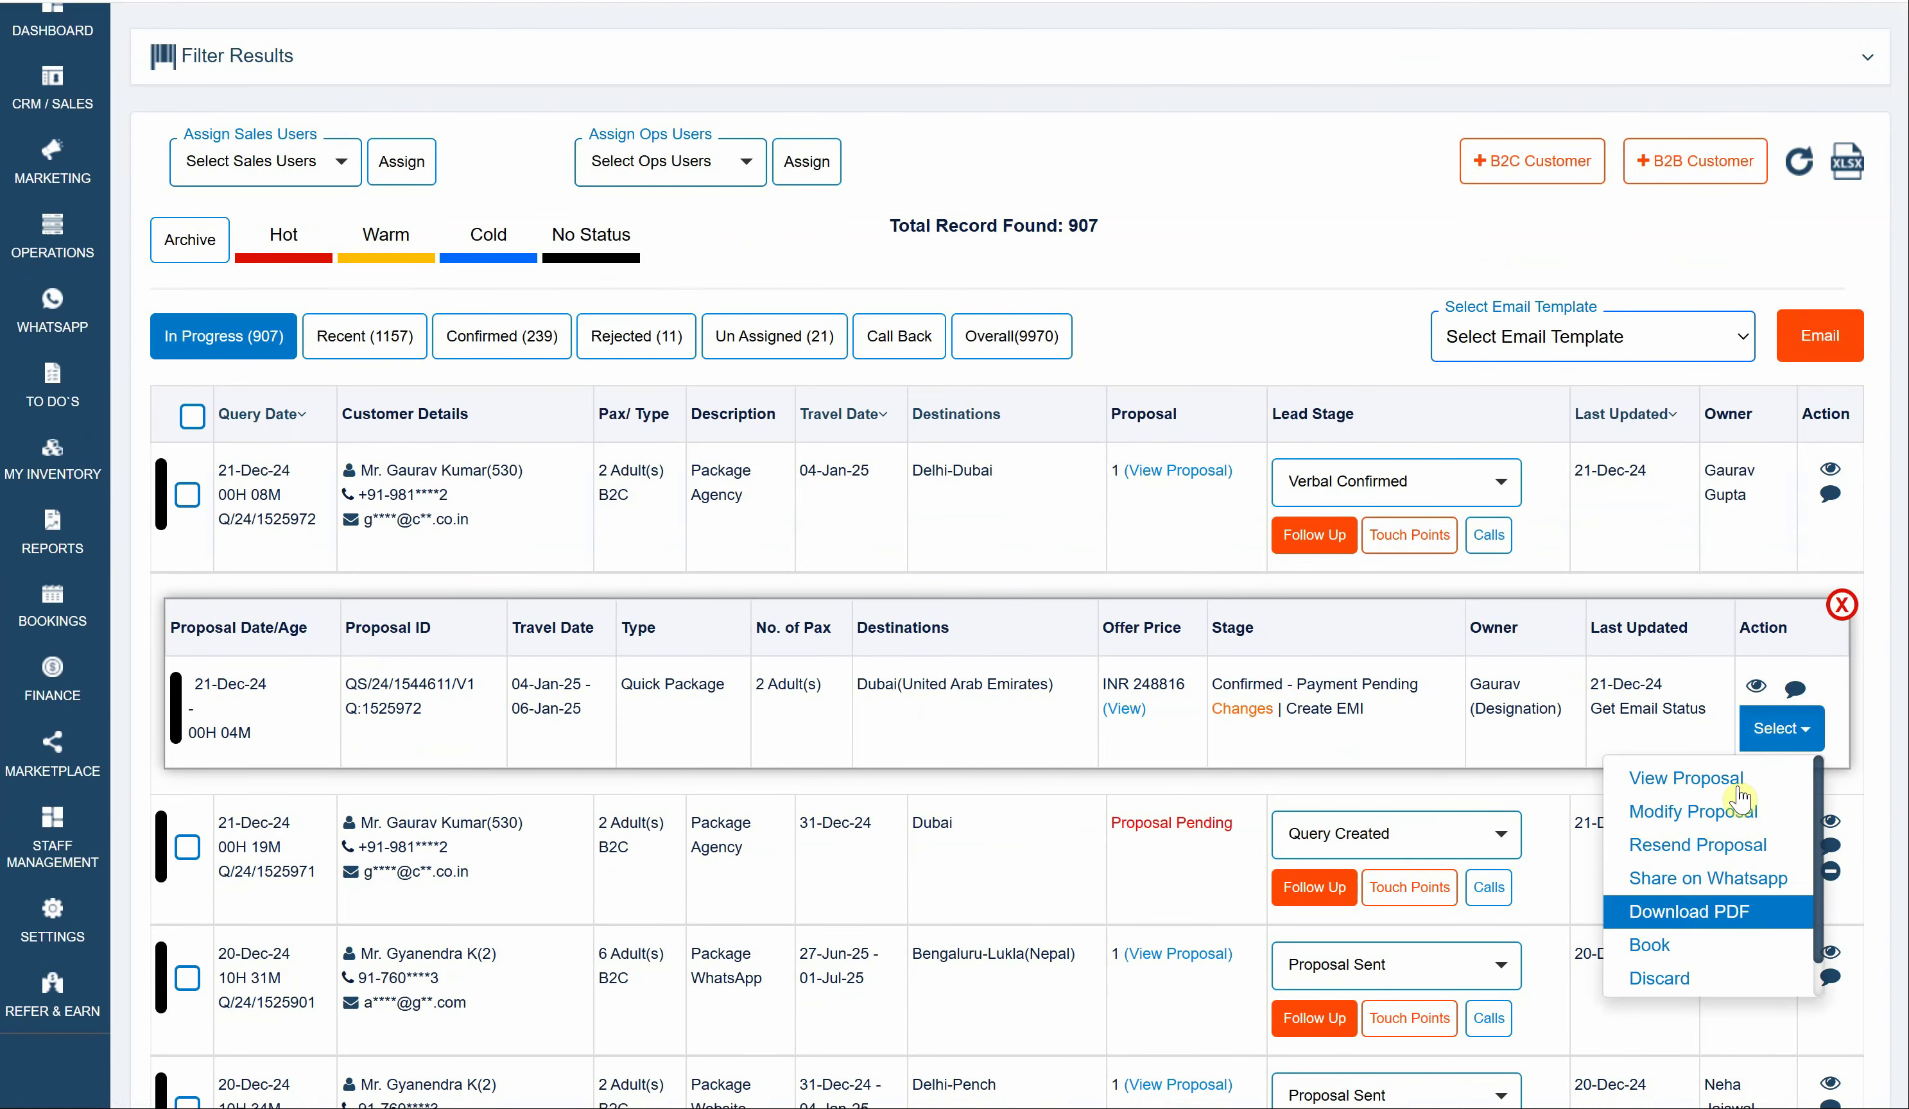
{"action": "left_click", "coordinate": [1652, 944]}
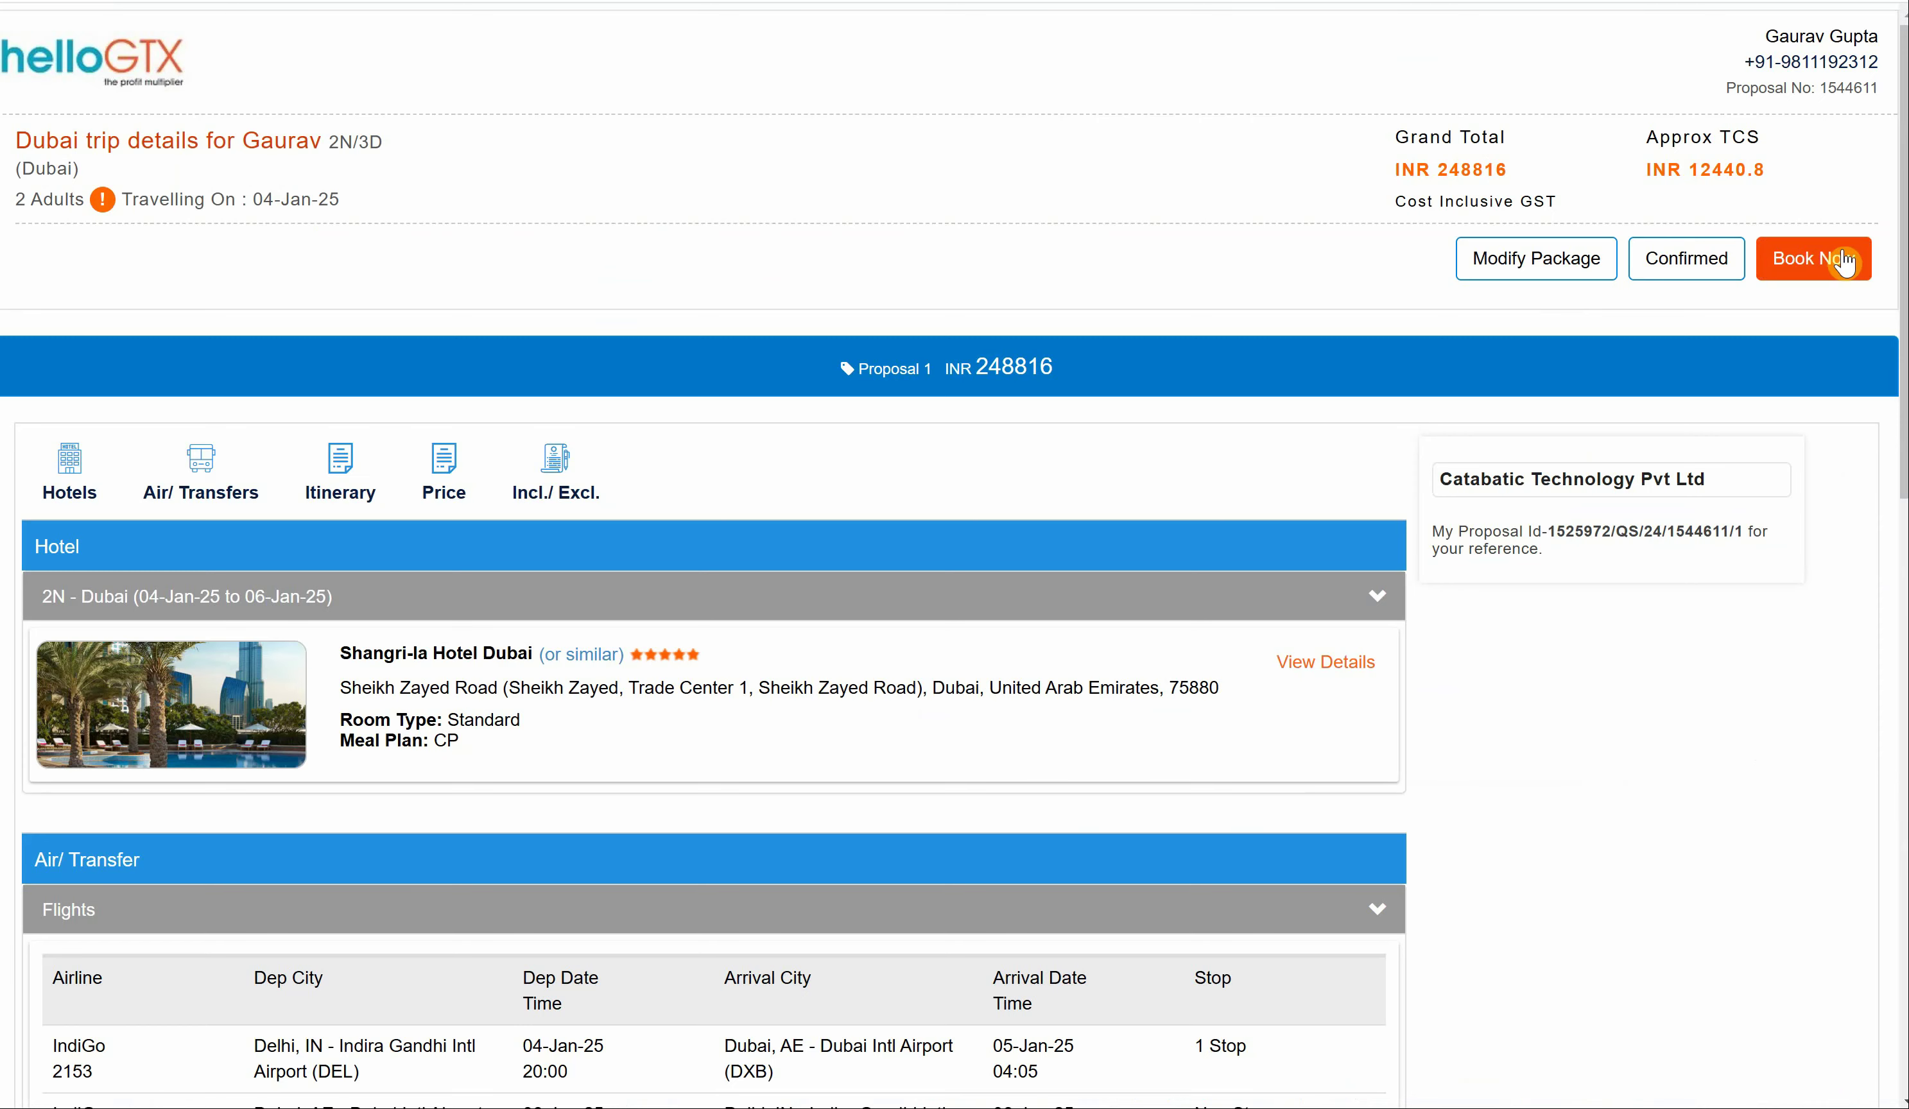
- Save the traveller details and pass Booking Review to reach the payment step's PAN field
{"action": "scroll", "coordinate": [1014, 588], "scroll_direction": "down", "scroll_amount": 3}
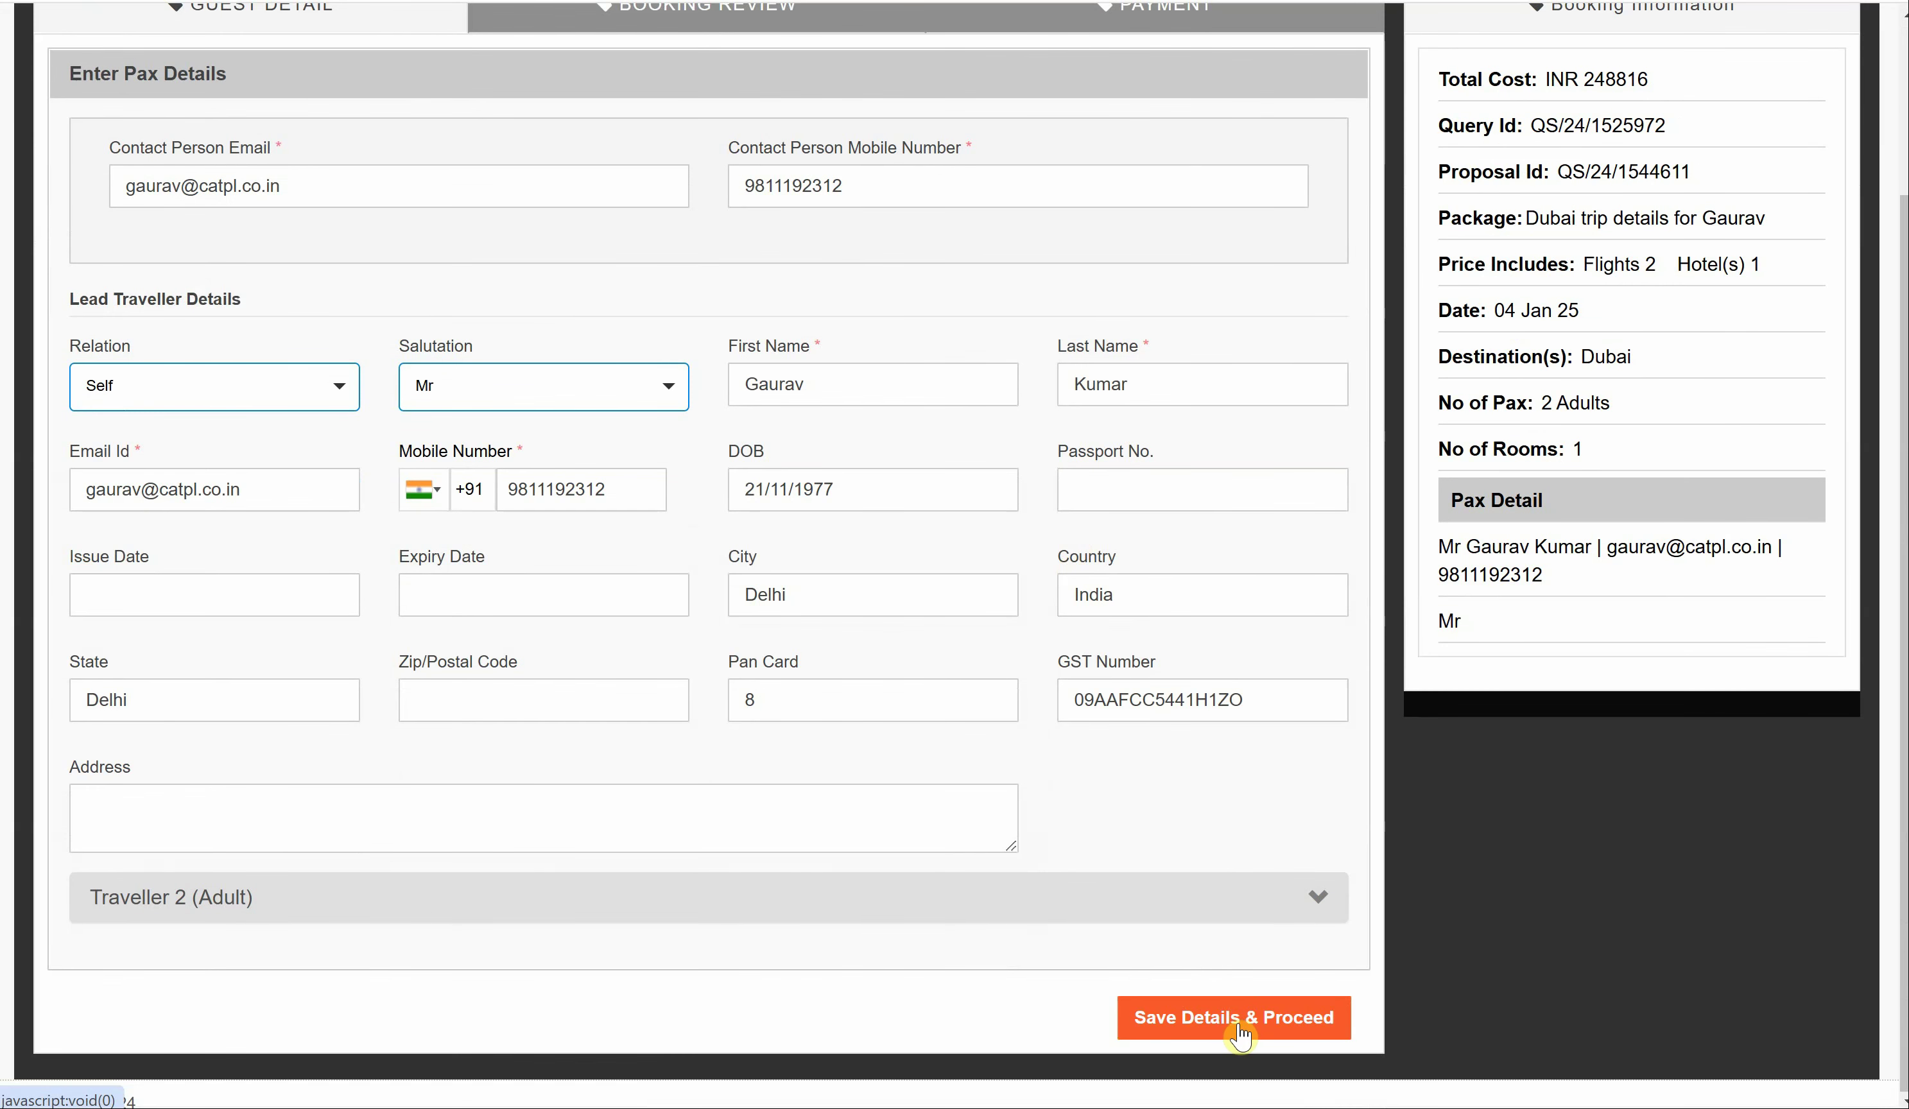
{"action": "left_click", "coordinate": [1239, 1027]}
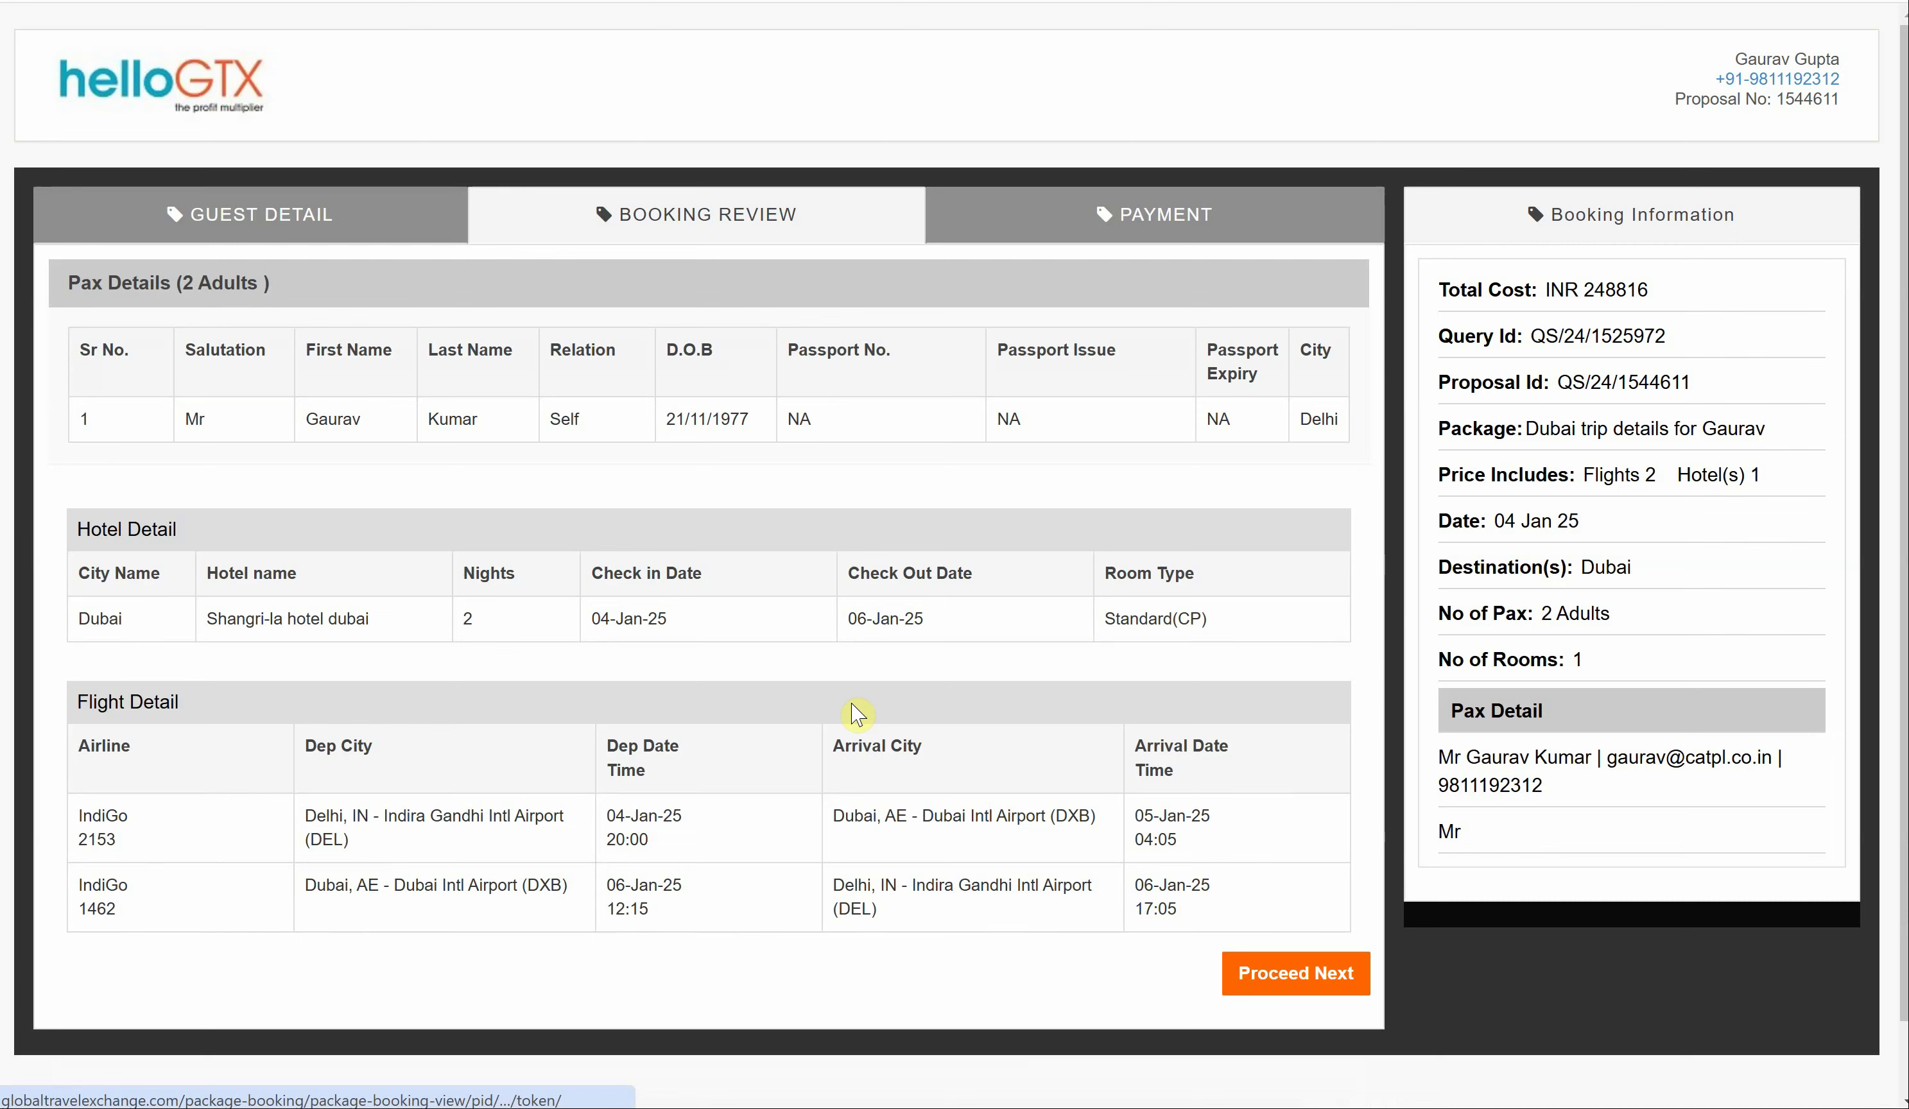
{"action": "scroll", "coordinate": [860, 739], "scroll_direction": "down", "scroll_amount": 1}
{"action": "left_click", "coordinate": [1302, 935]}
{"action": "left_click", "coordinate": [145, 613]}
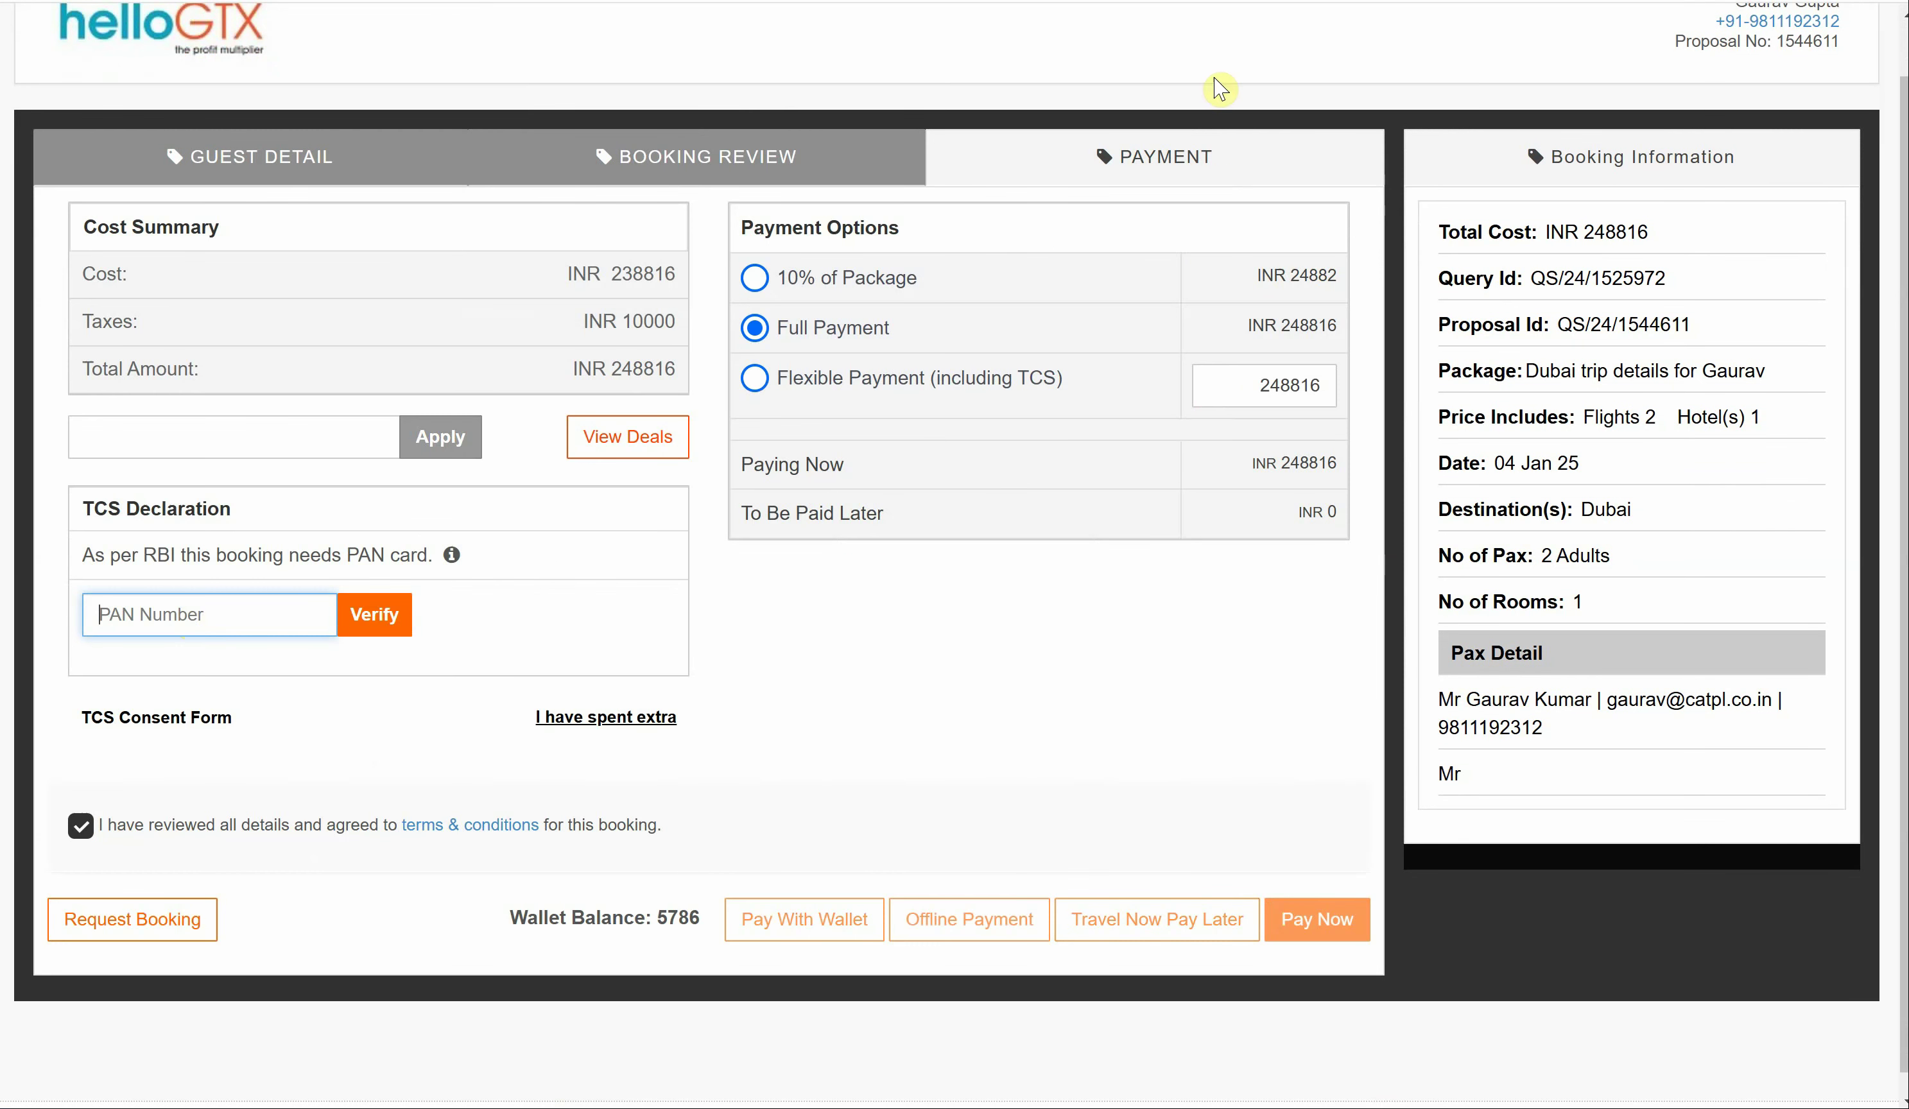
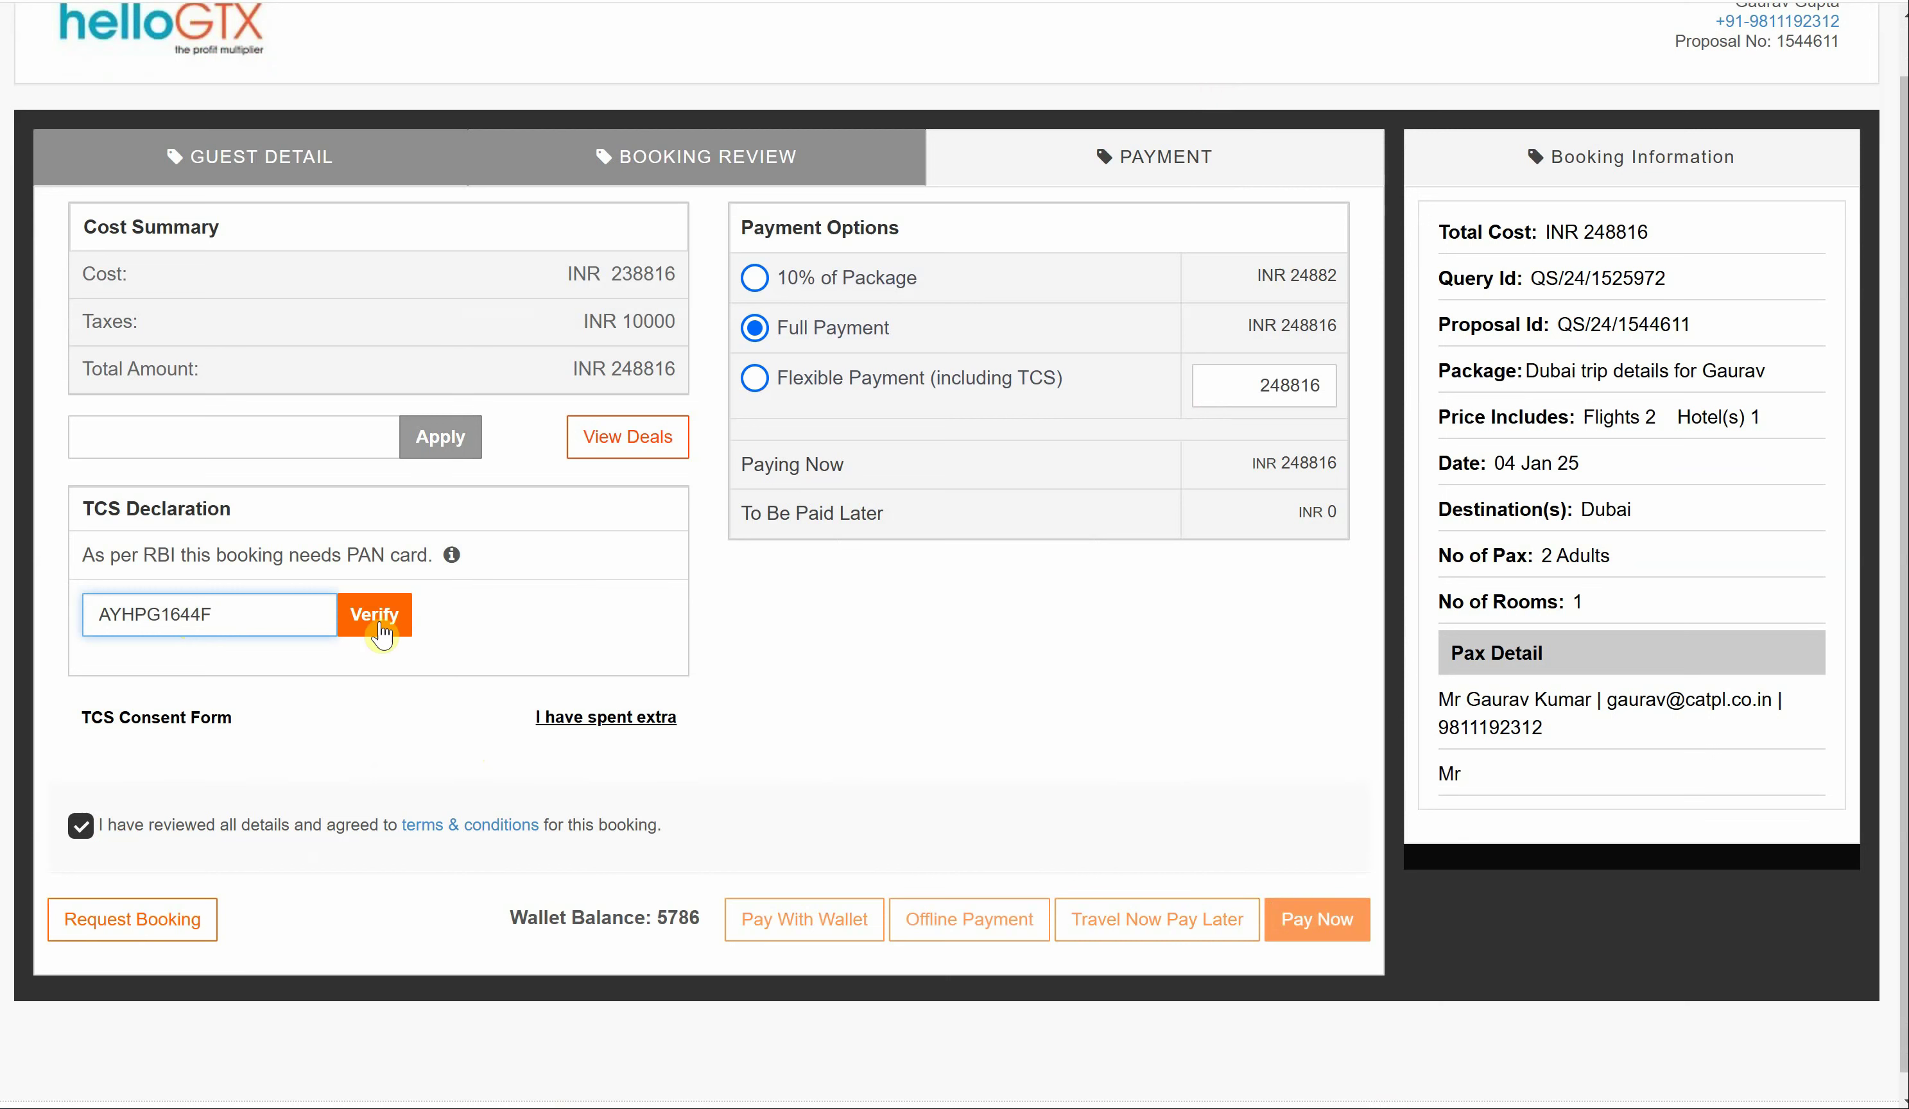
- Verify the customer's PAN so TCS applies, making INR 268579 payable, and begin an offline payment
{"action": "left_click", "coordinate": [381, 632]}
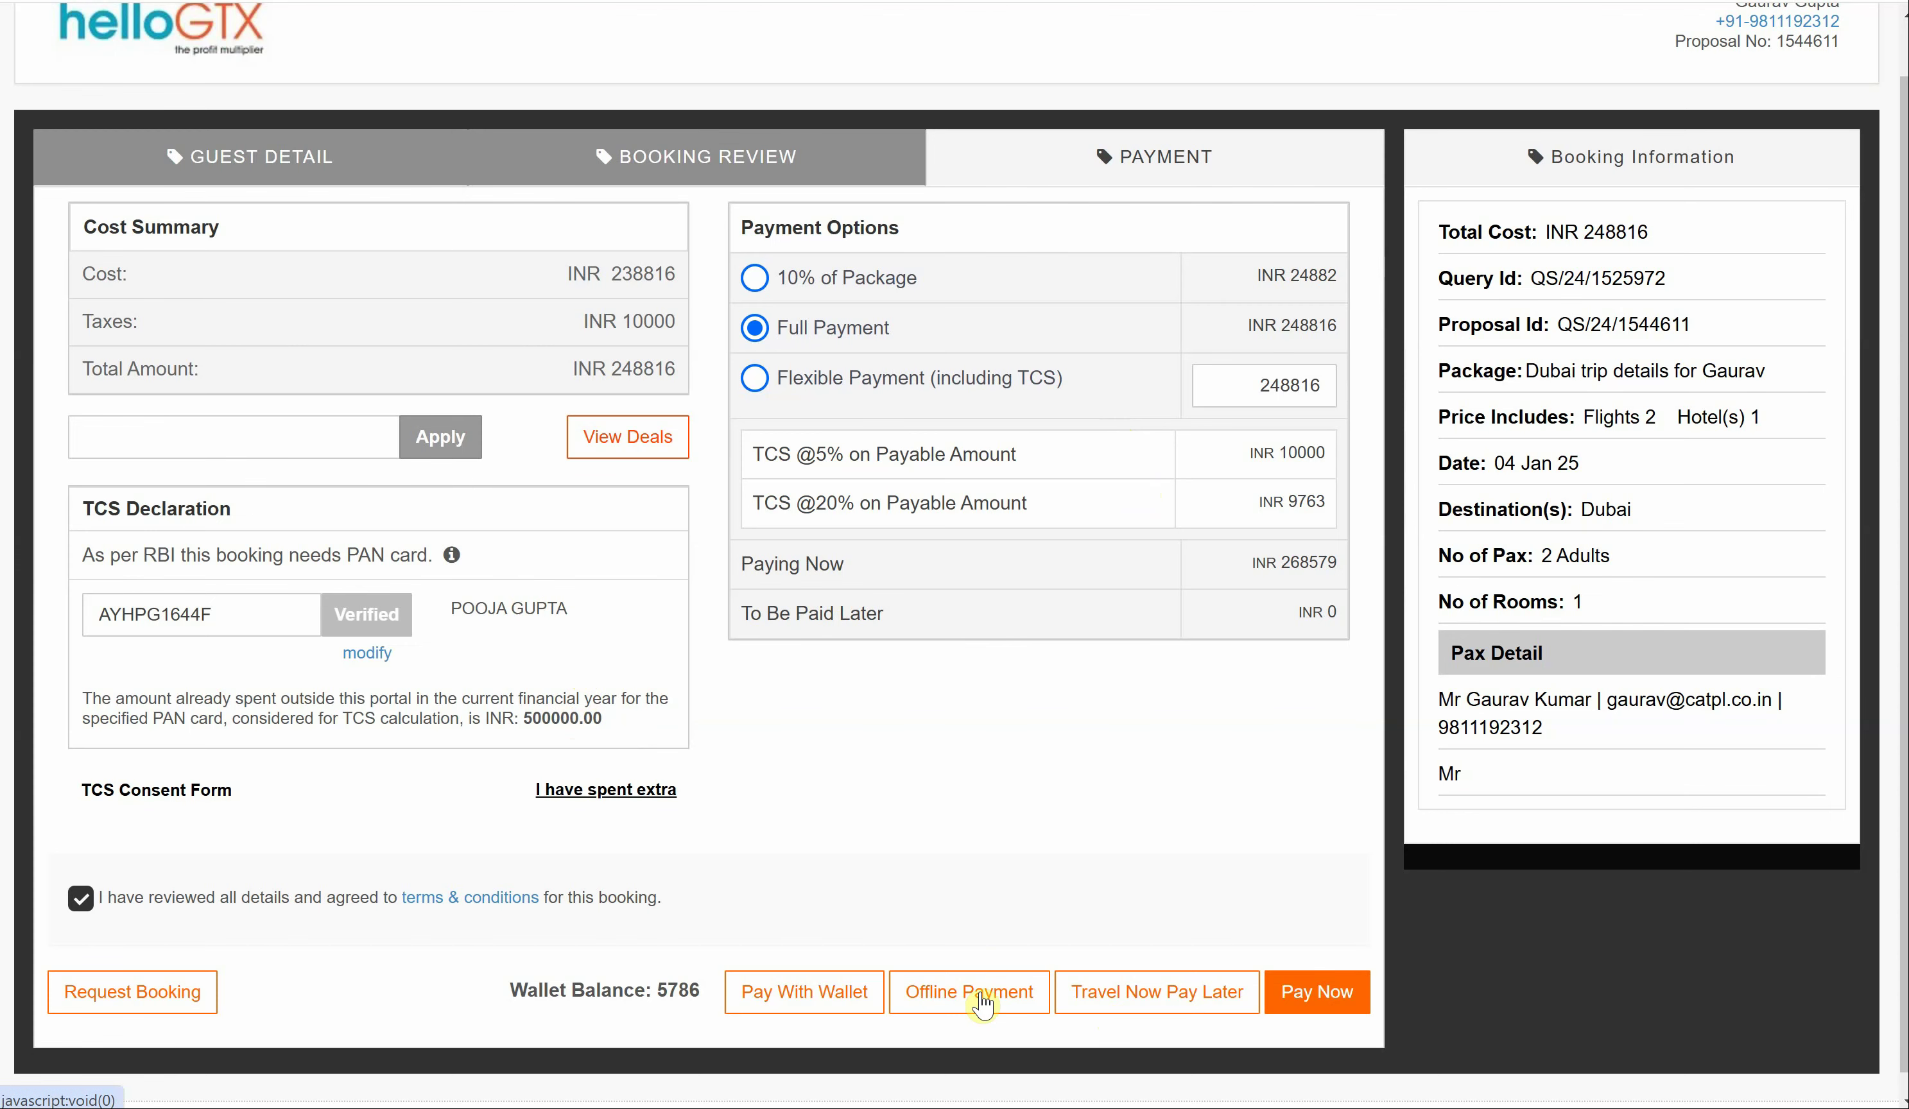
{"action": "left_click", "coordinate": [983, 992]}
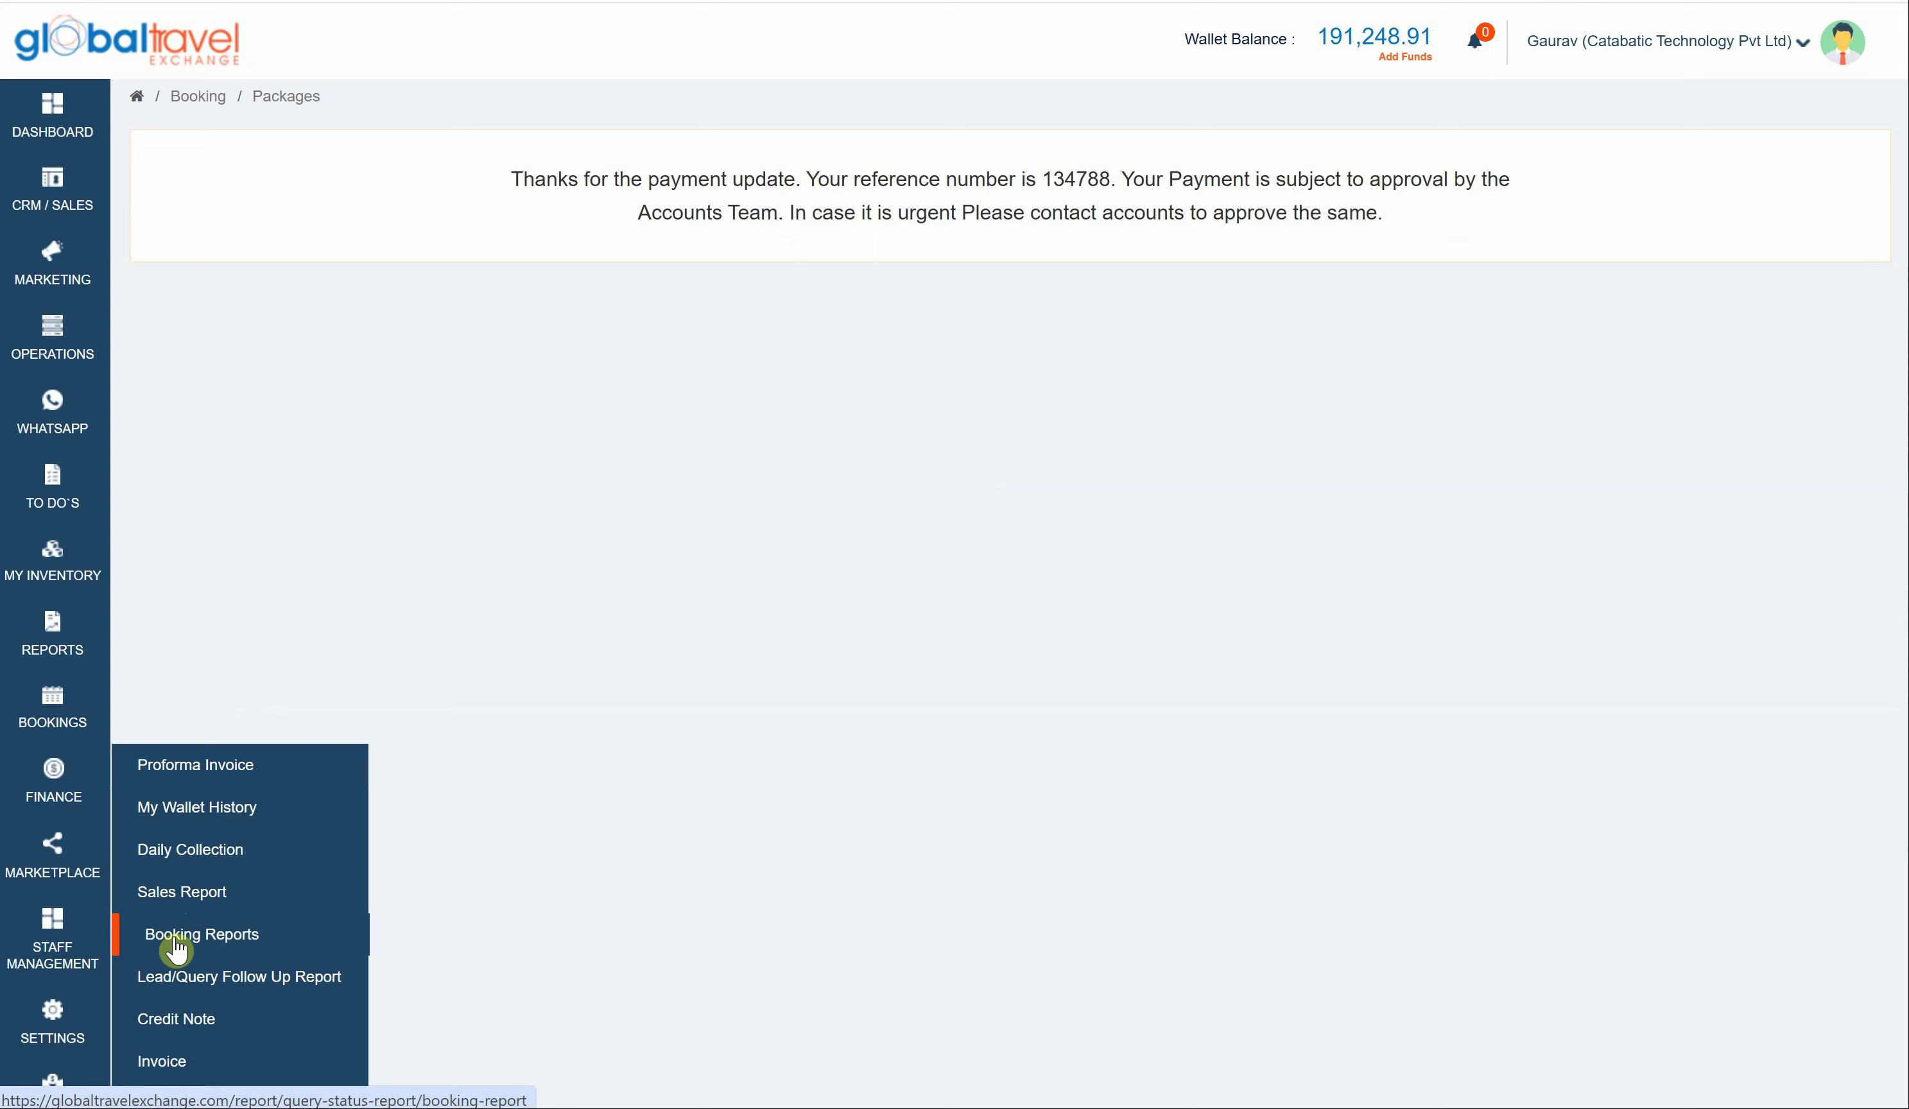
- Approve the INR 268579 cheque payment in Finance > Daily Collection
{"action": "scroll", "coordinate": [175, 949], "scroll_direction": "down", "scroll_amount": 1}
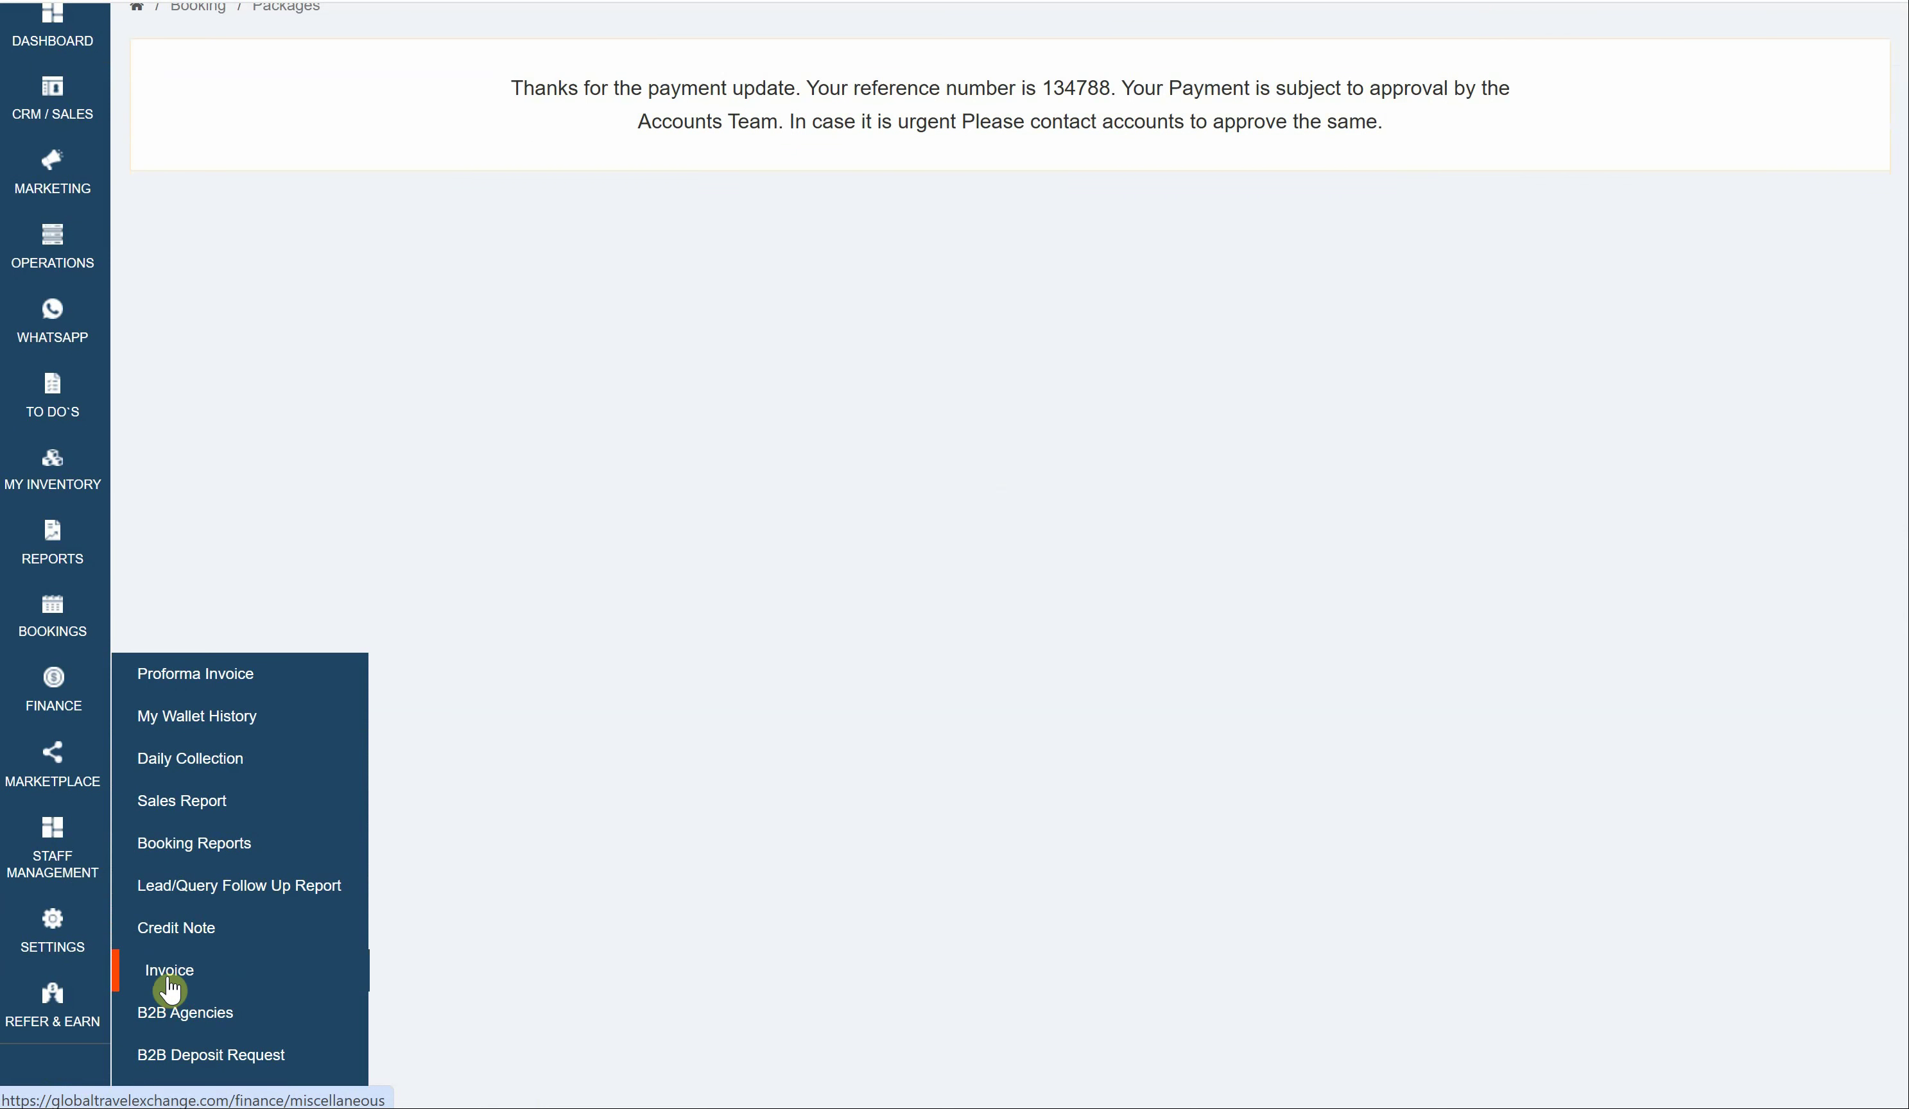
{"action": "left_click", "coordinate": [198, 760]}
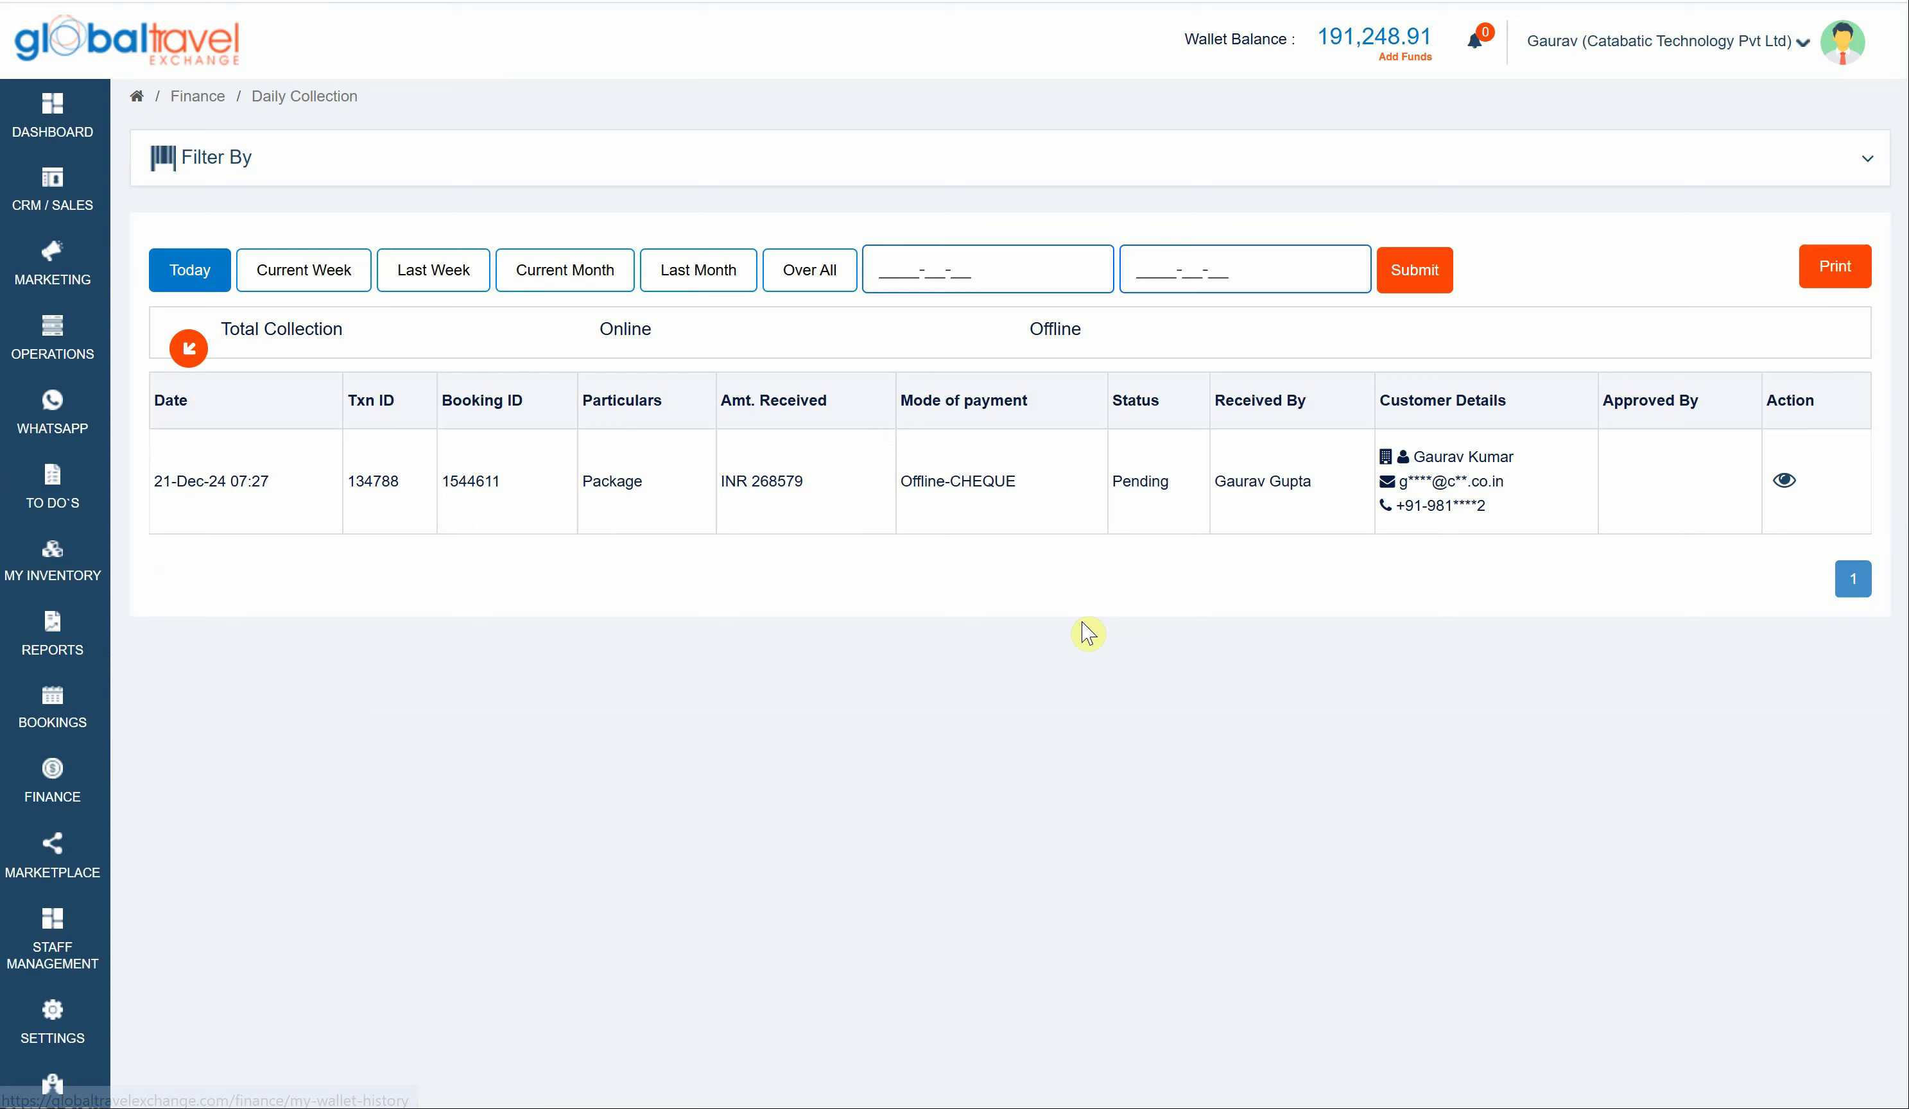
{"action": "left_click", "coordinate": [1786, 481]}
{"action": "left_click", "coordinate": [1002, 535]}
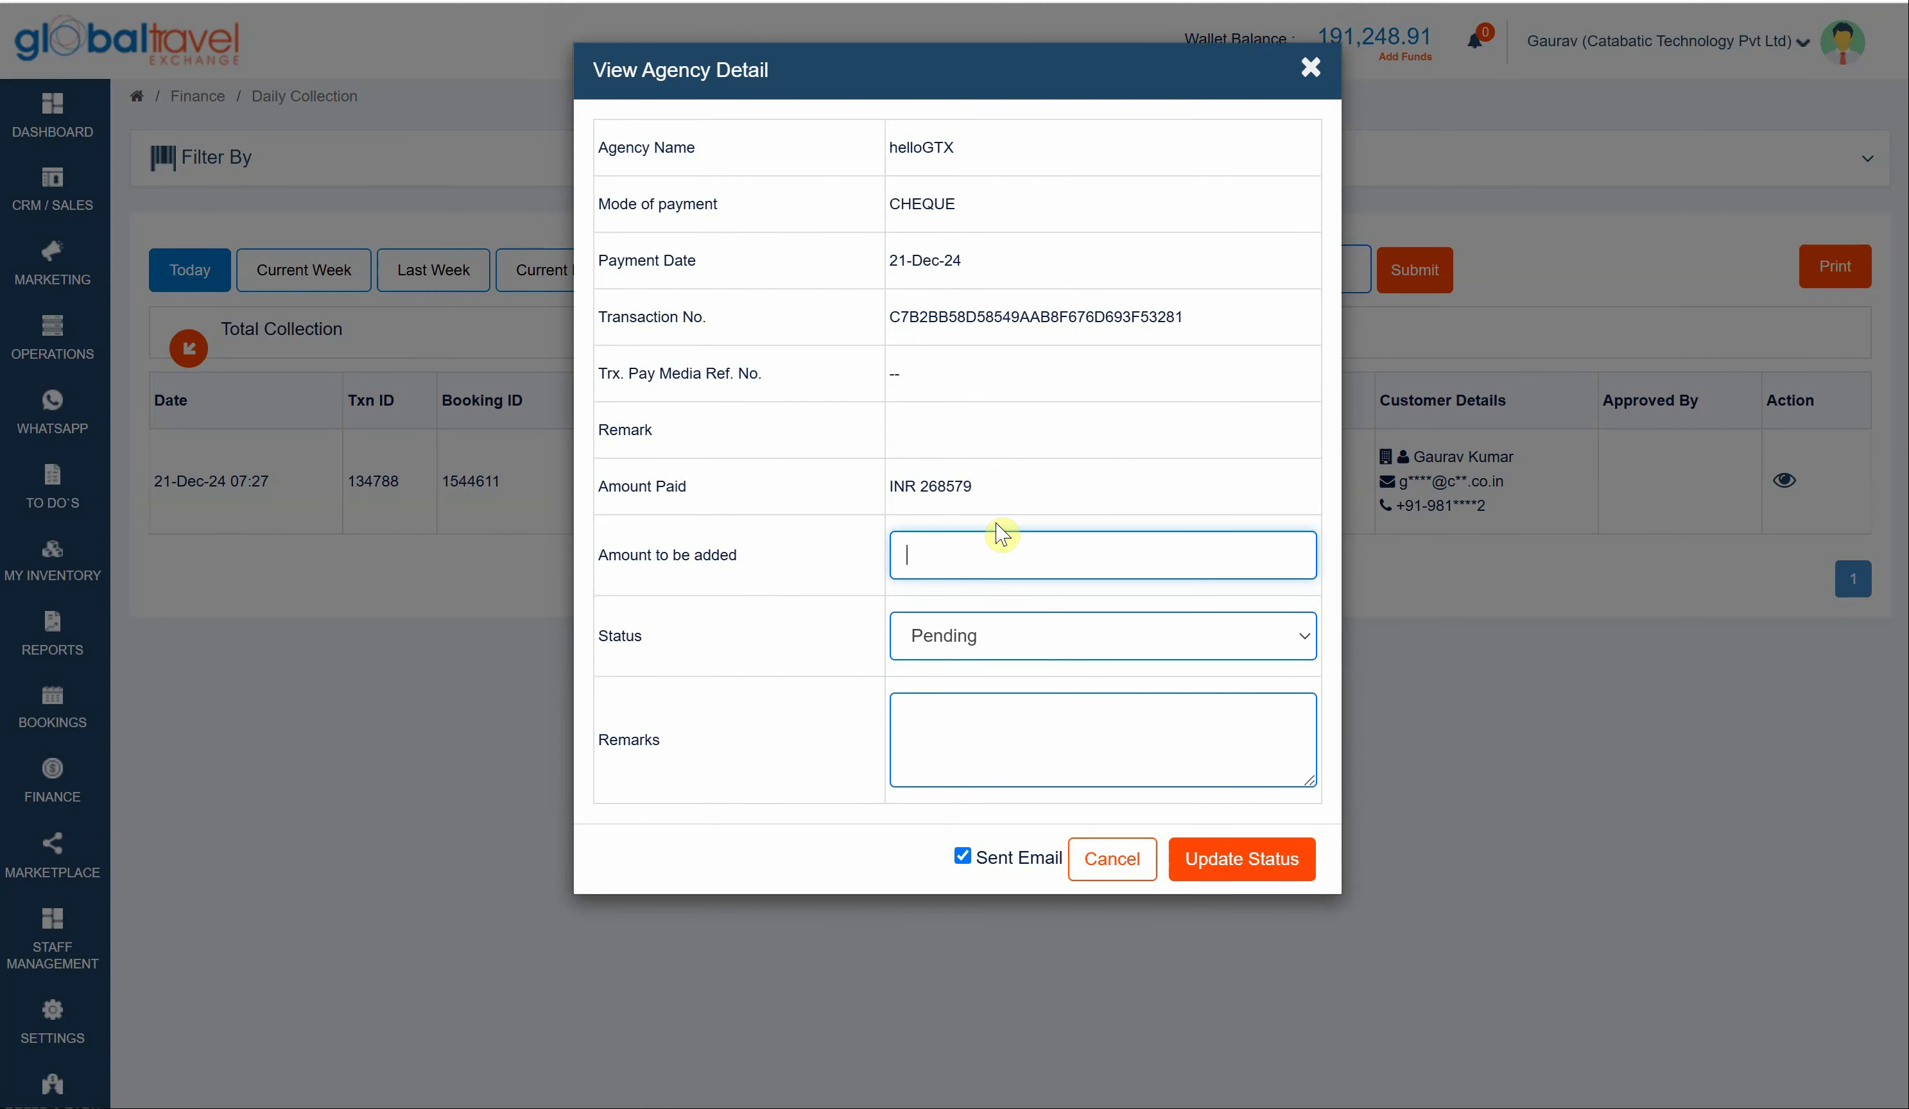
{"action": "type", "text": "268579"}
{"action": "left_click", "coordinate": [979, 640]}
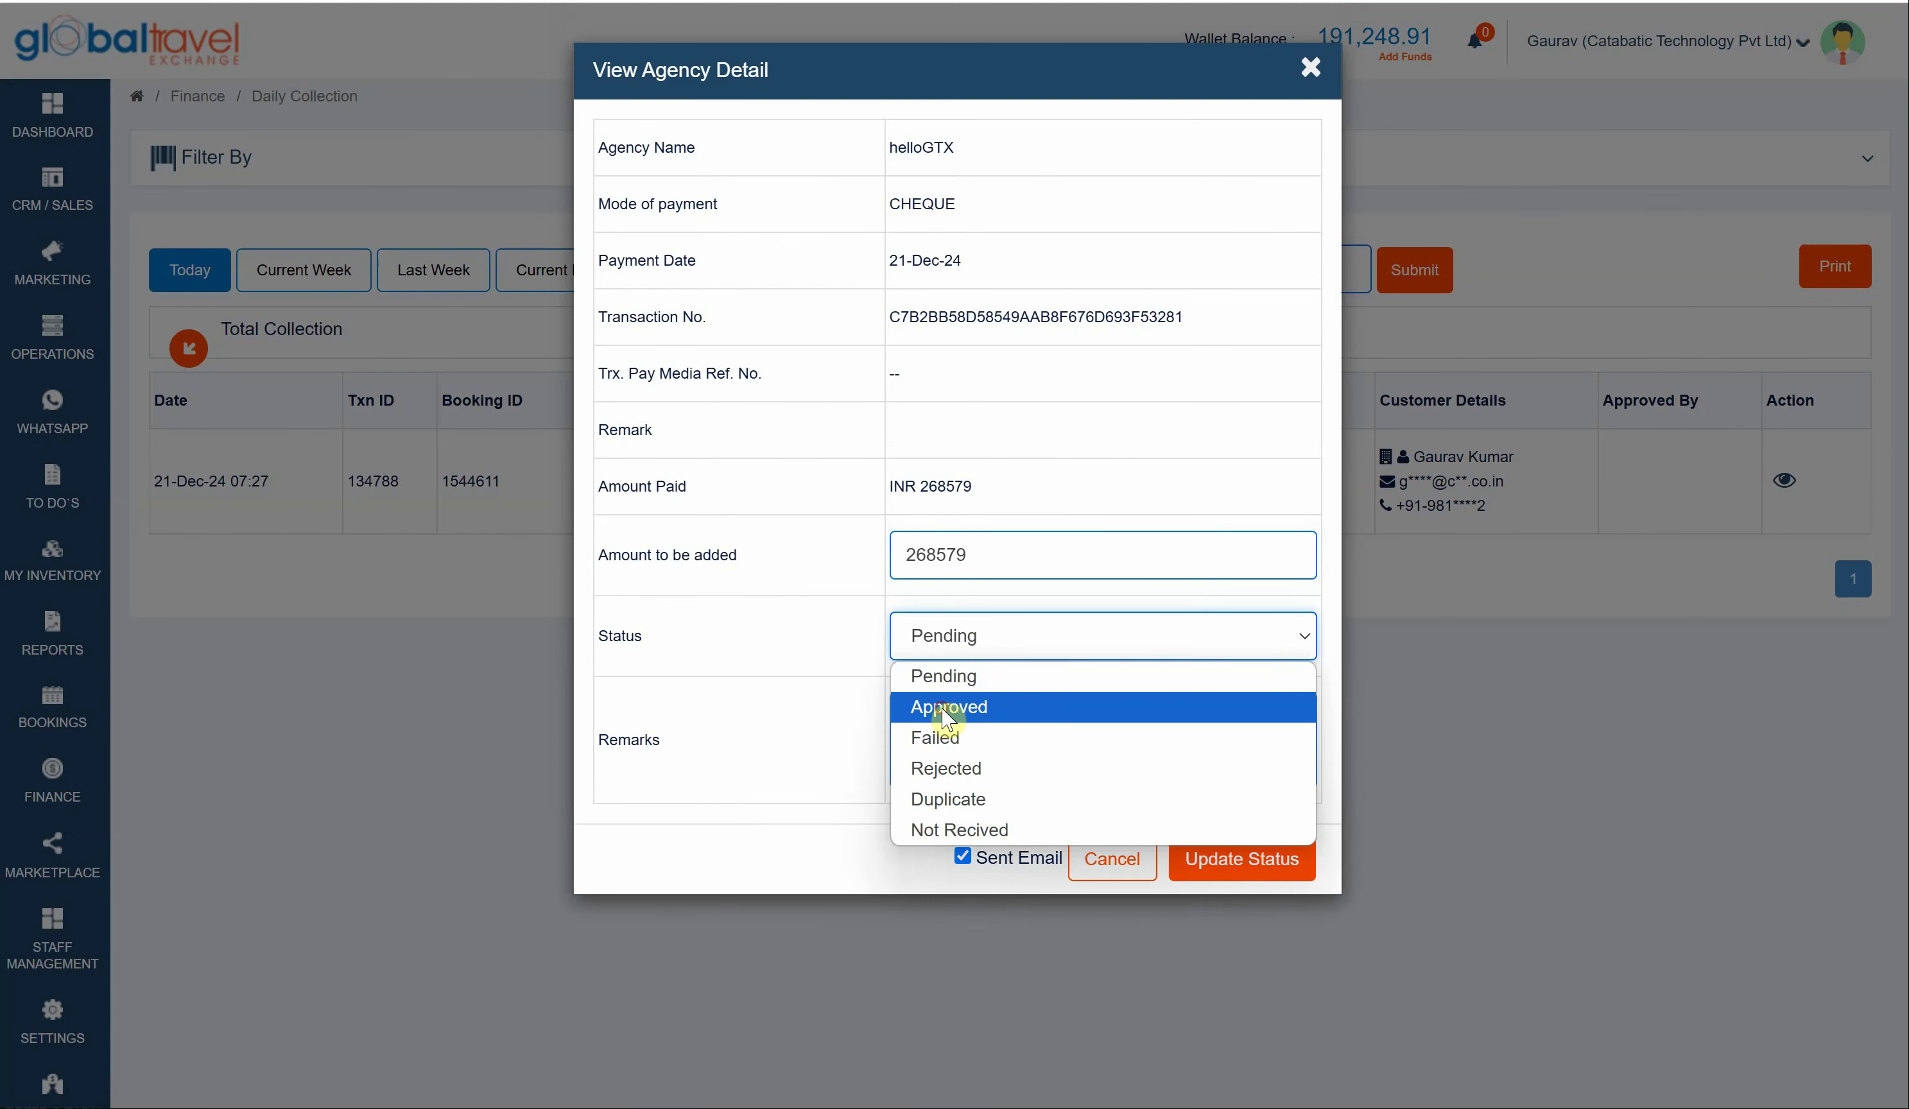
{"action": "left_click", "coordinate": [943, 707]}
- Check the Delhi–Dubai proposal's price breakdown in Confirmed Queries, confirming INR 19763 received TCS
{"action": "mouse_move", "coordinate": [77, 191]}
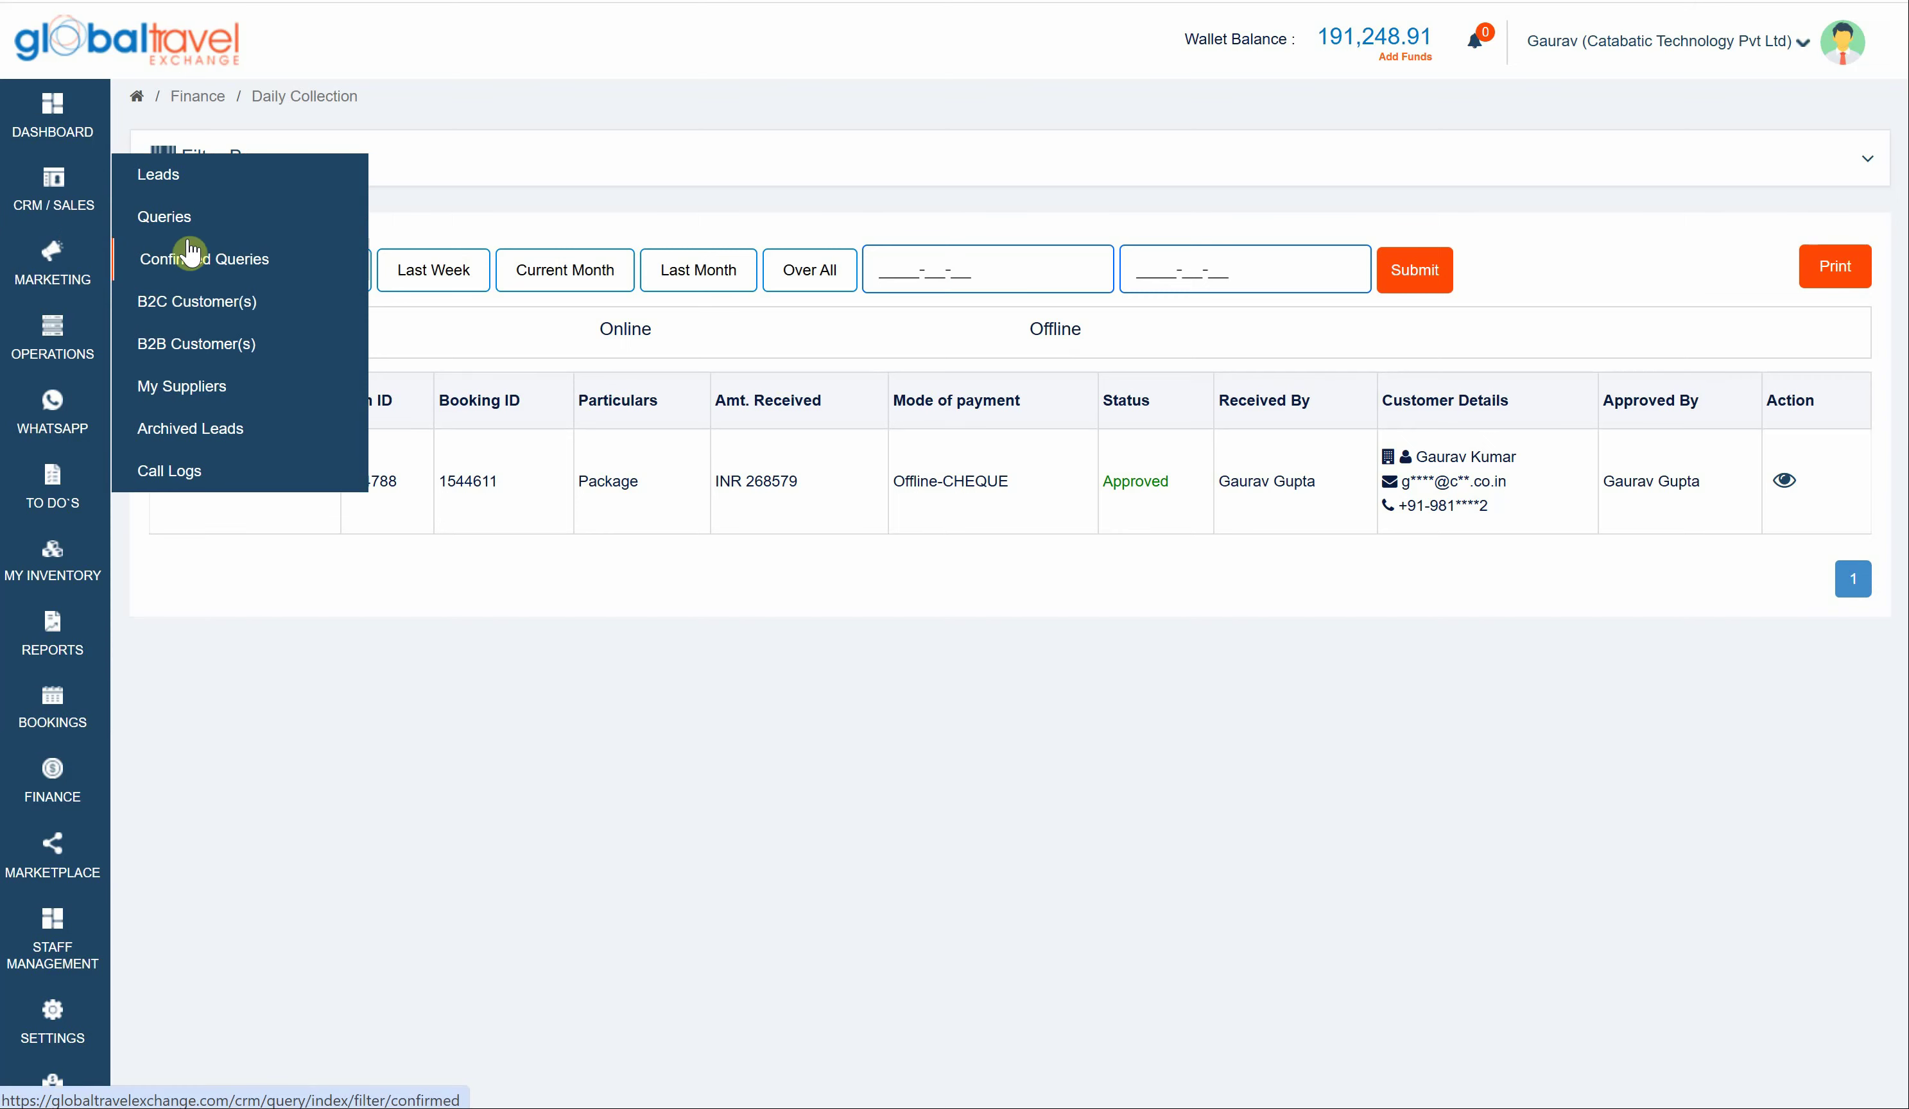
{"action": "left_click", "coordinate": [191, 261]}
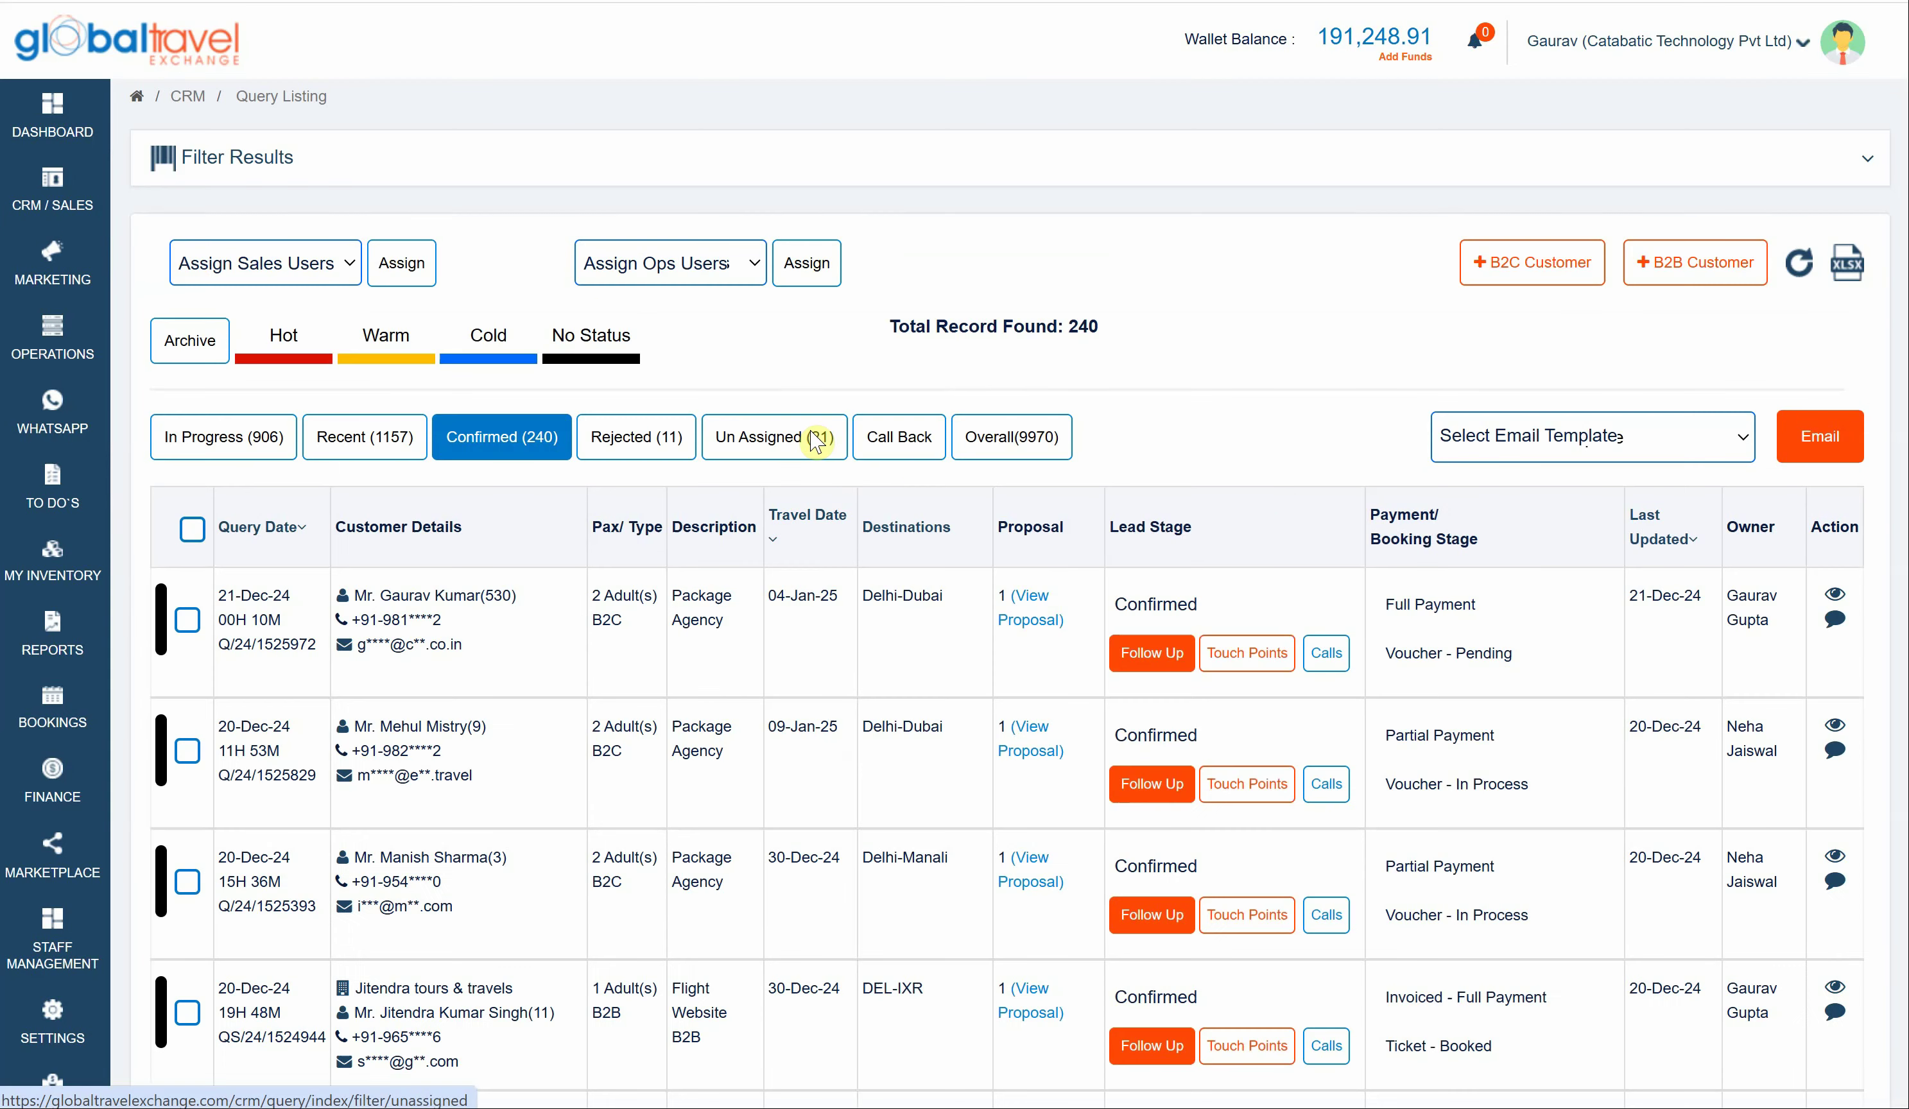
{"action": "scroll", "coordinate": [1149, 660], "scroll_direction": "down", "scroll_amount": 1}
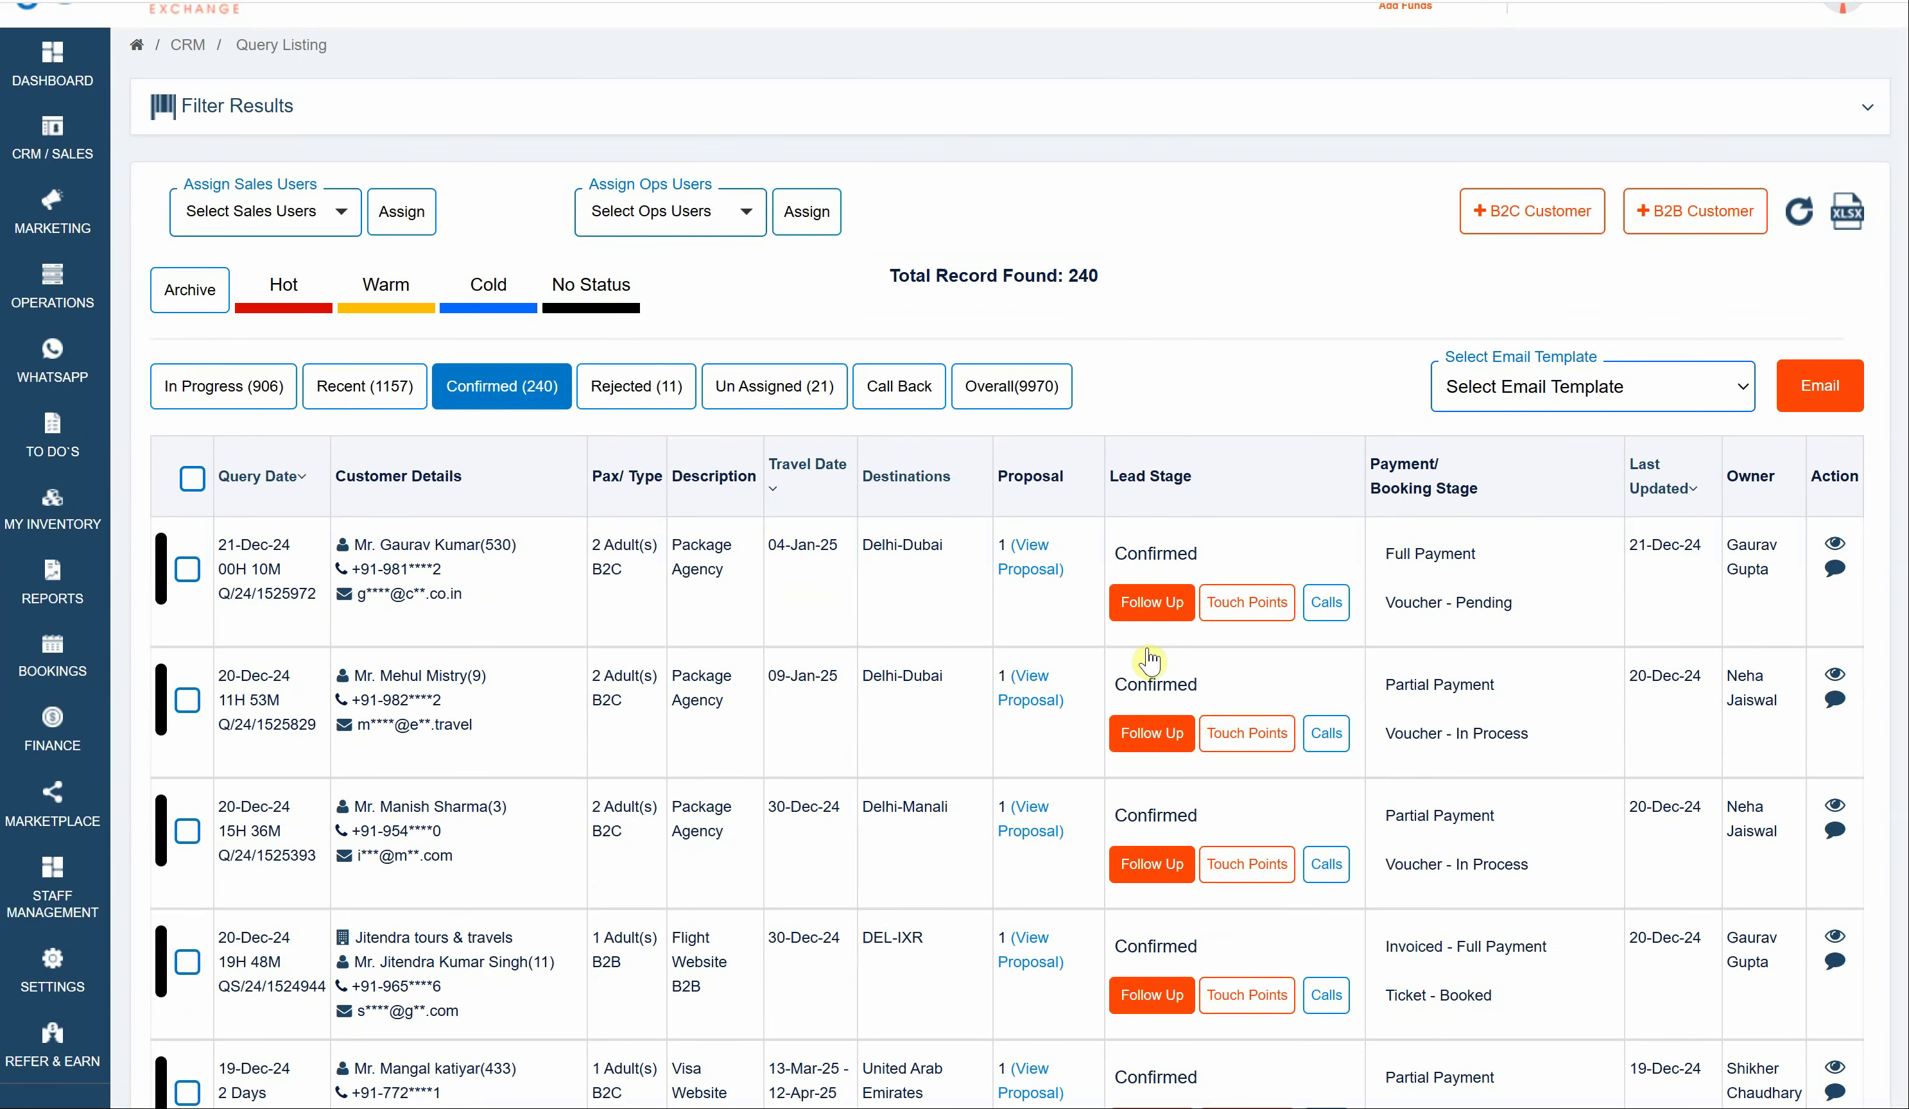
{"action": "left_click", "coordinate": [1021, 558]}
{"action": "scroll", "coordinate": [1024, 567], "scroll_direction": "down", "scroll_amount": 3}
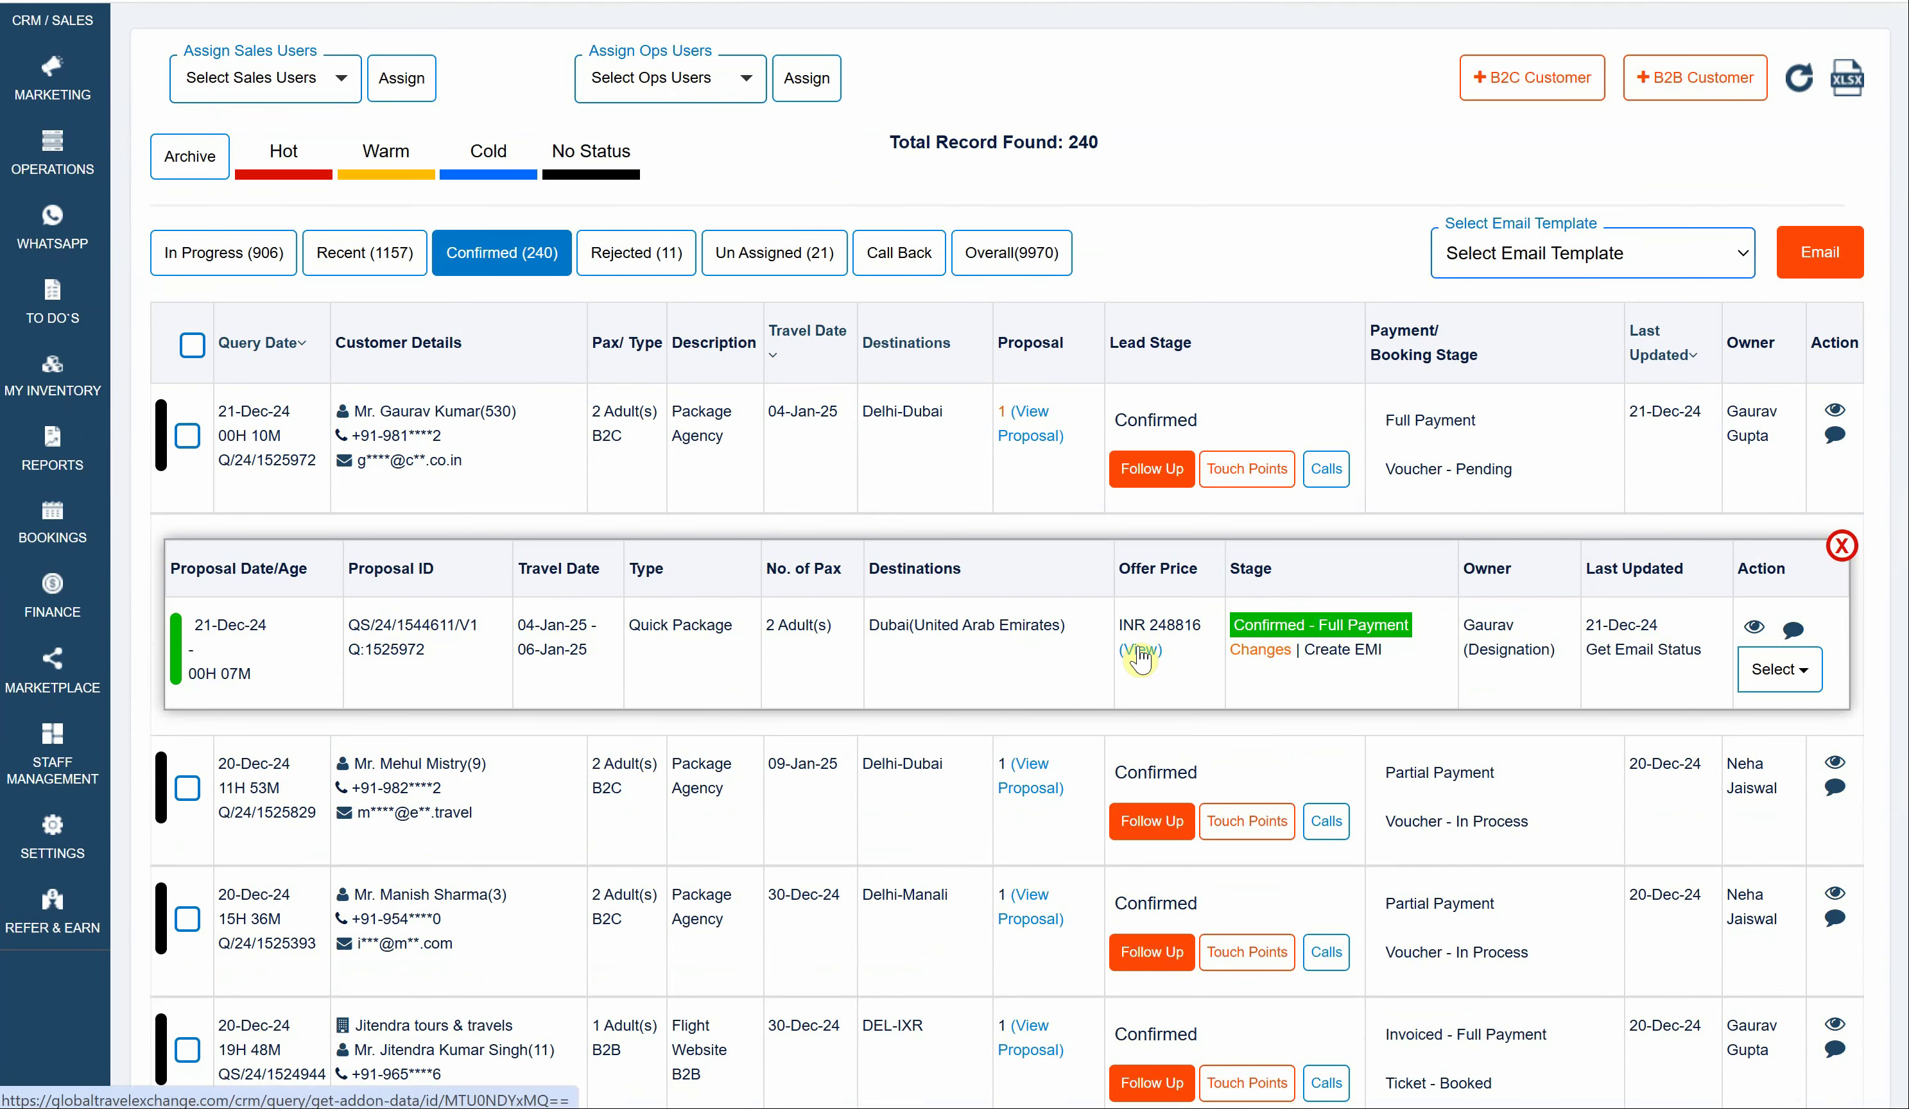
{"action": "left_click", "coordinate": [1141, 649]}
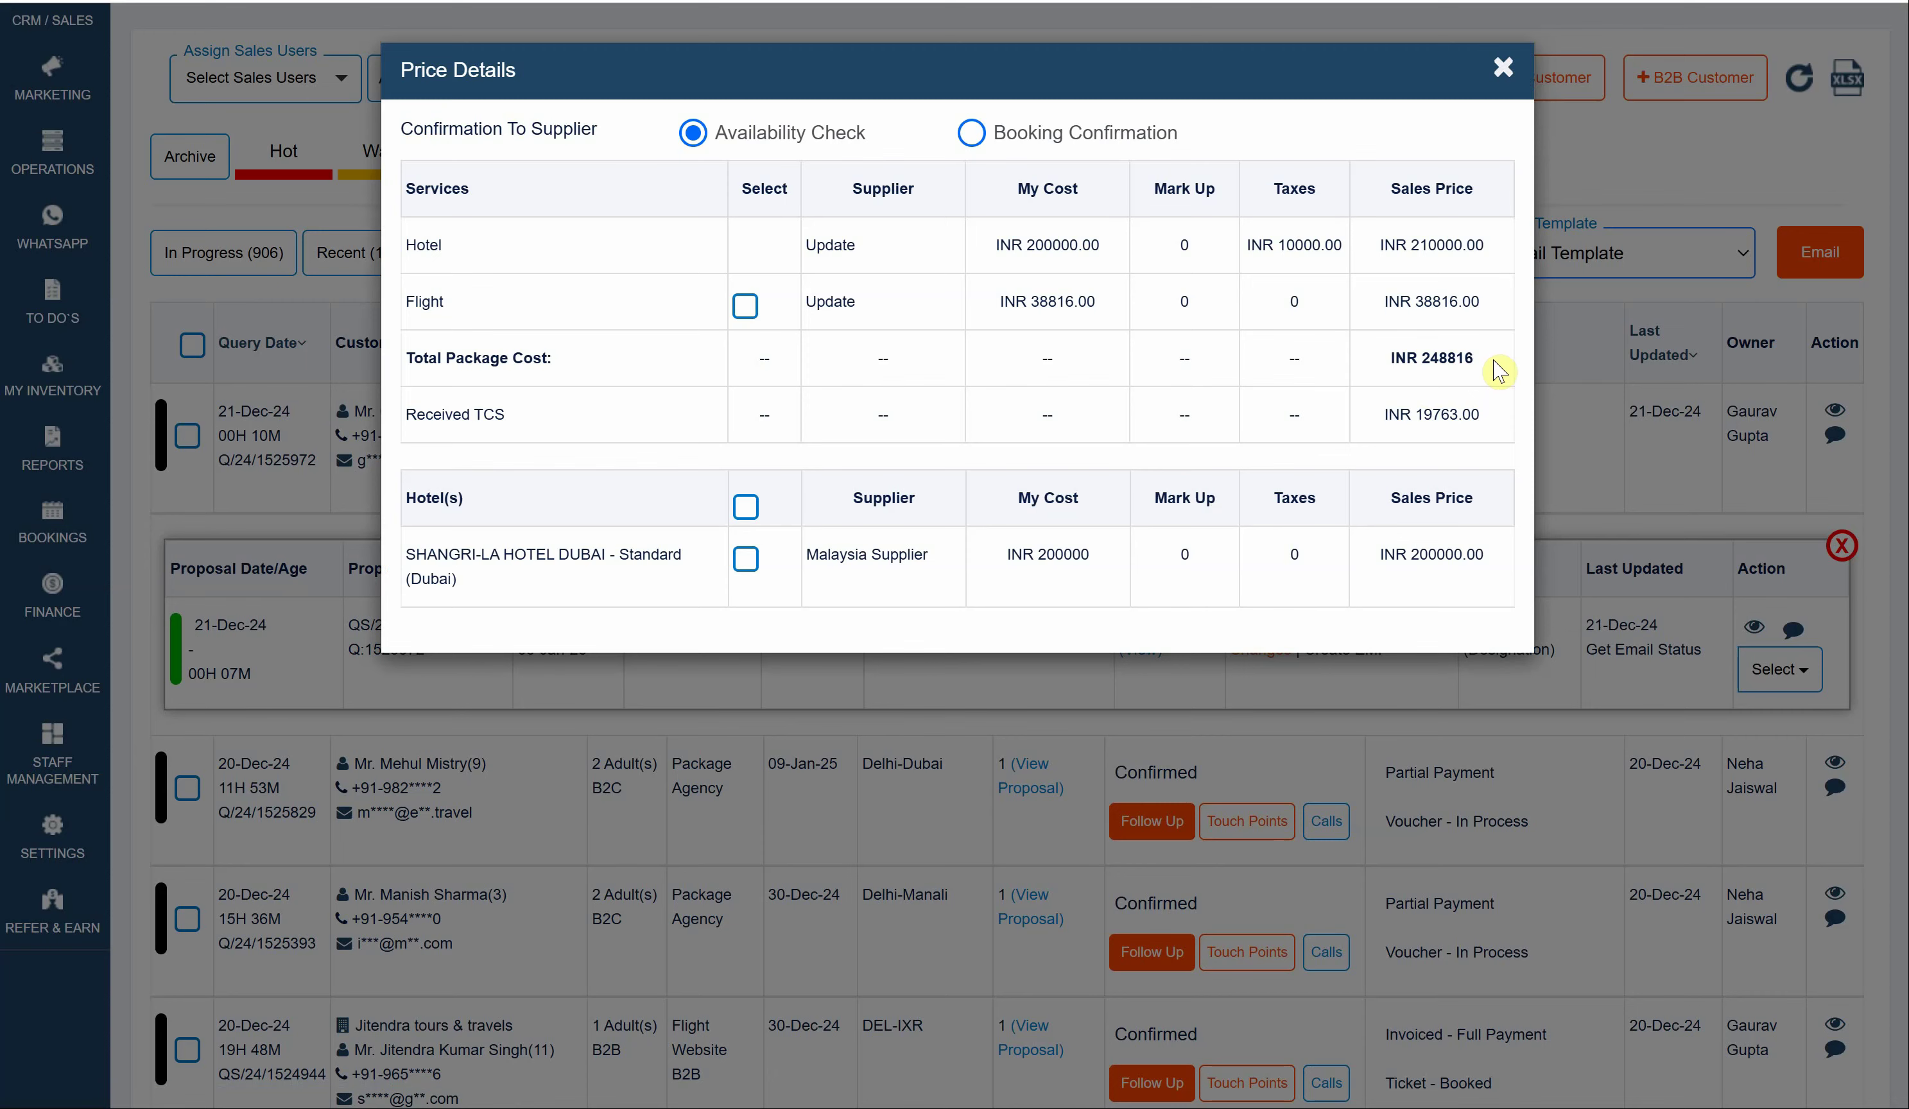
{"action": "left_click_drag", "start_coordinate": [1482, 418], "coordinate": [1390, 420]}
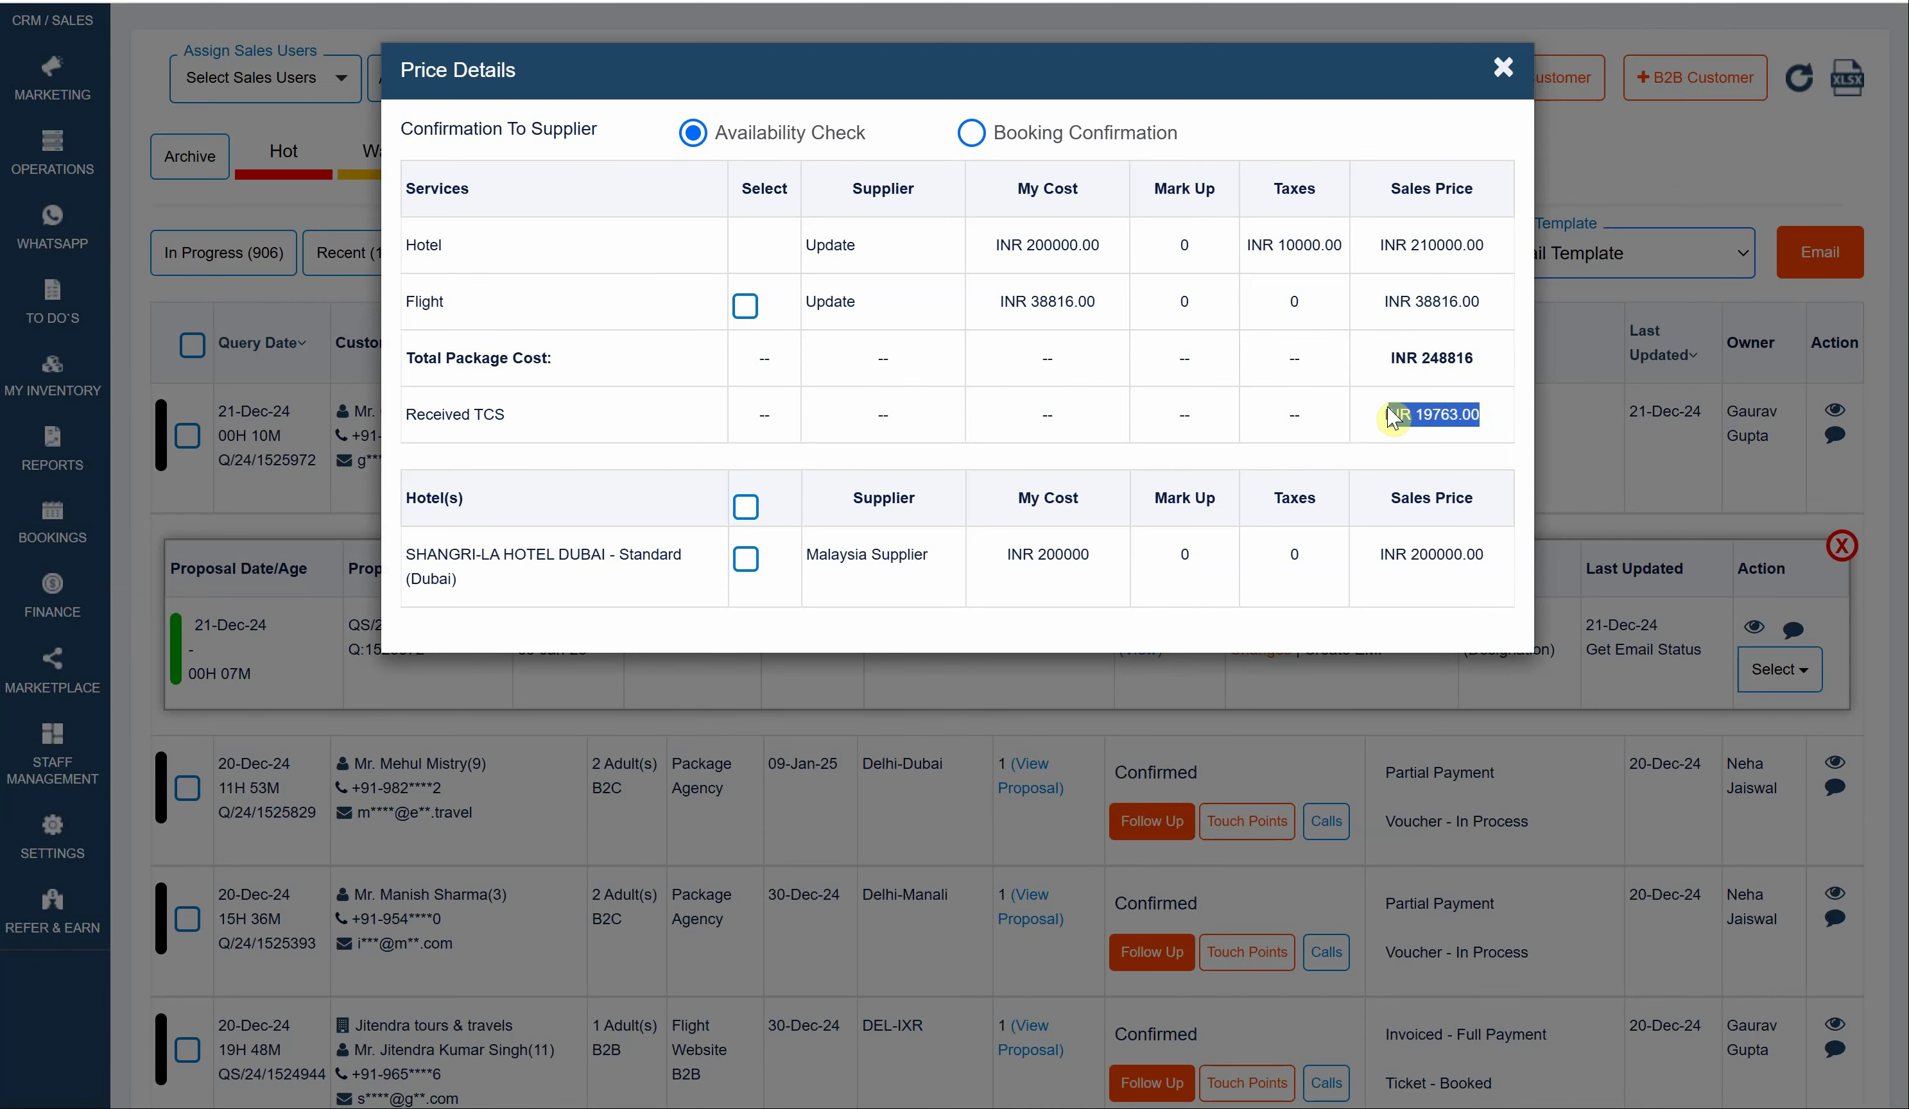
{"action": "left_click", "coordinate": [1538, 718]}
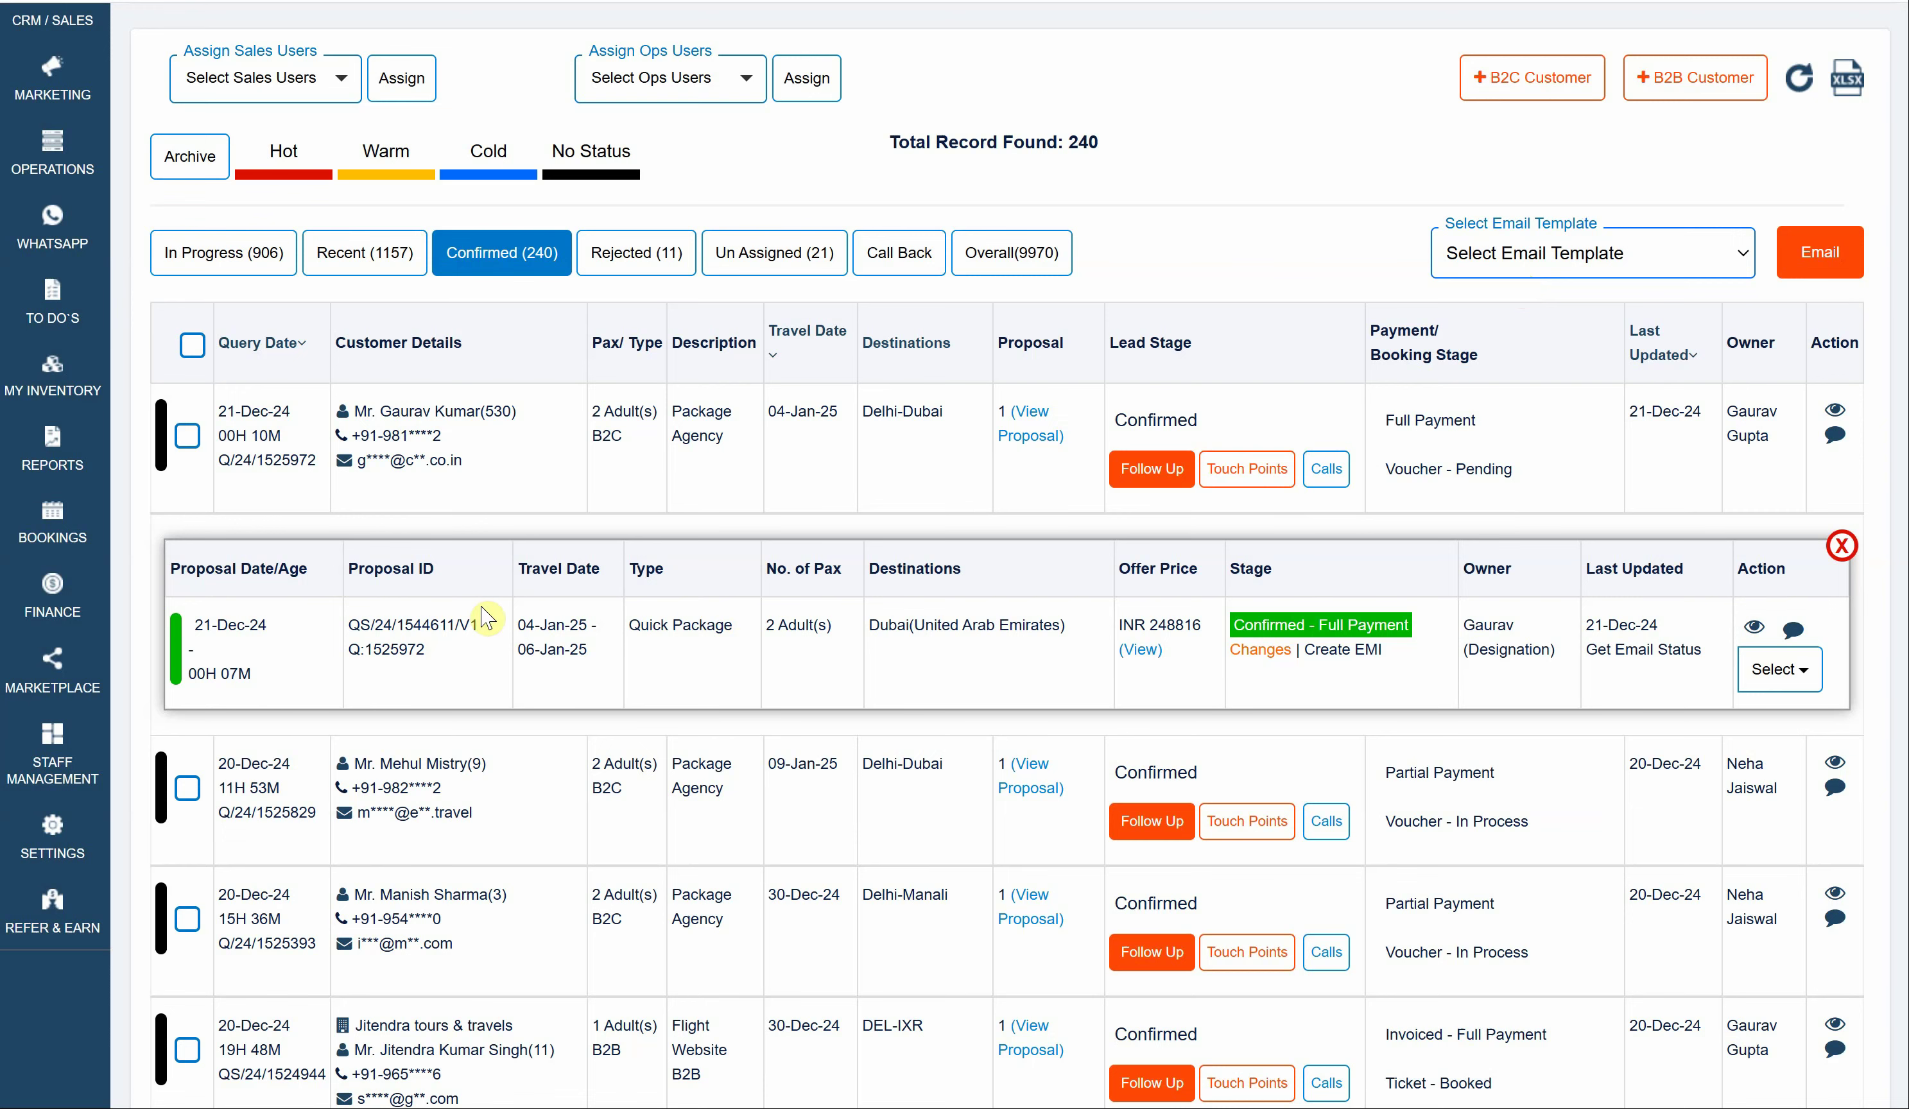
{"action": "left_click", "coordinate": [73, 623]}
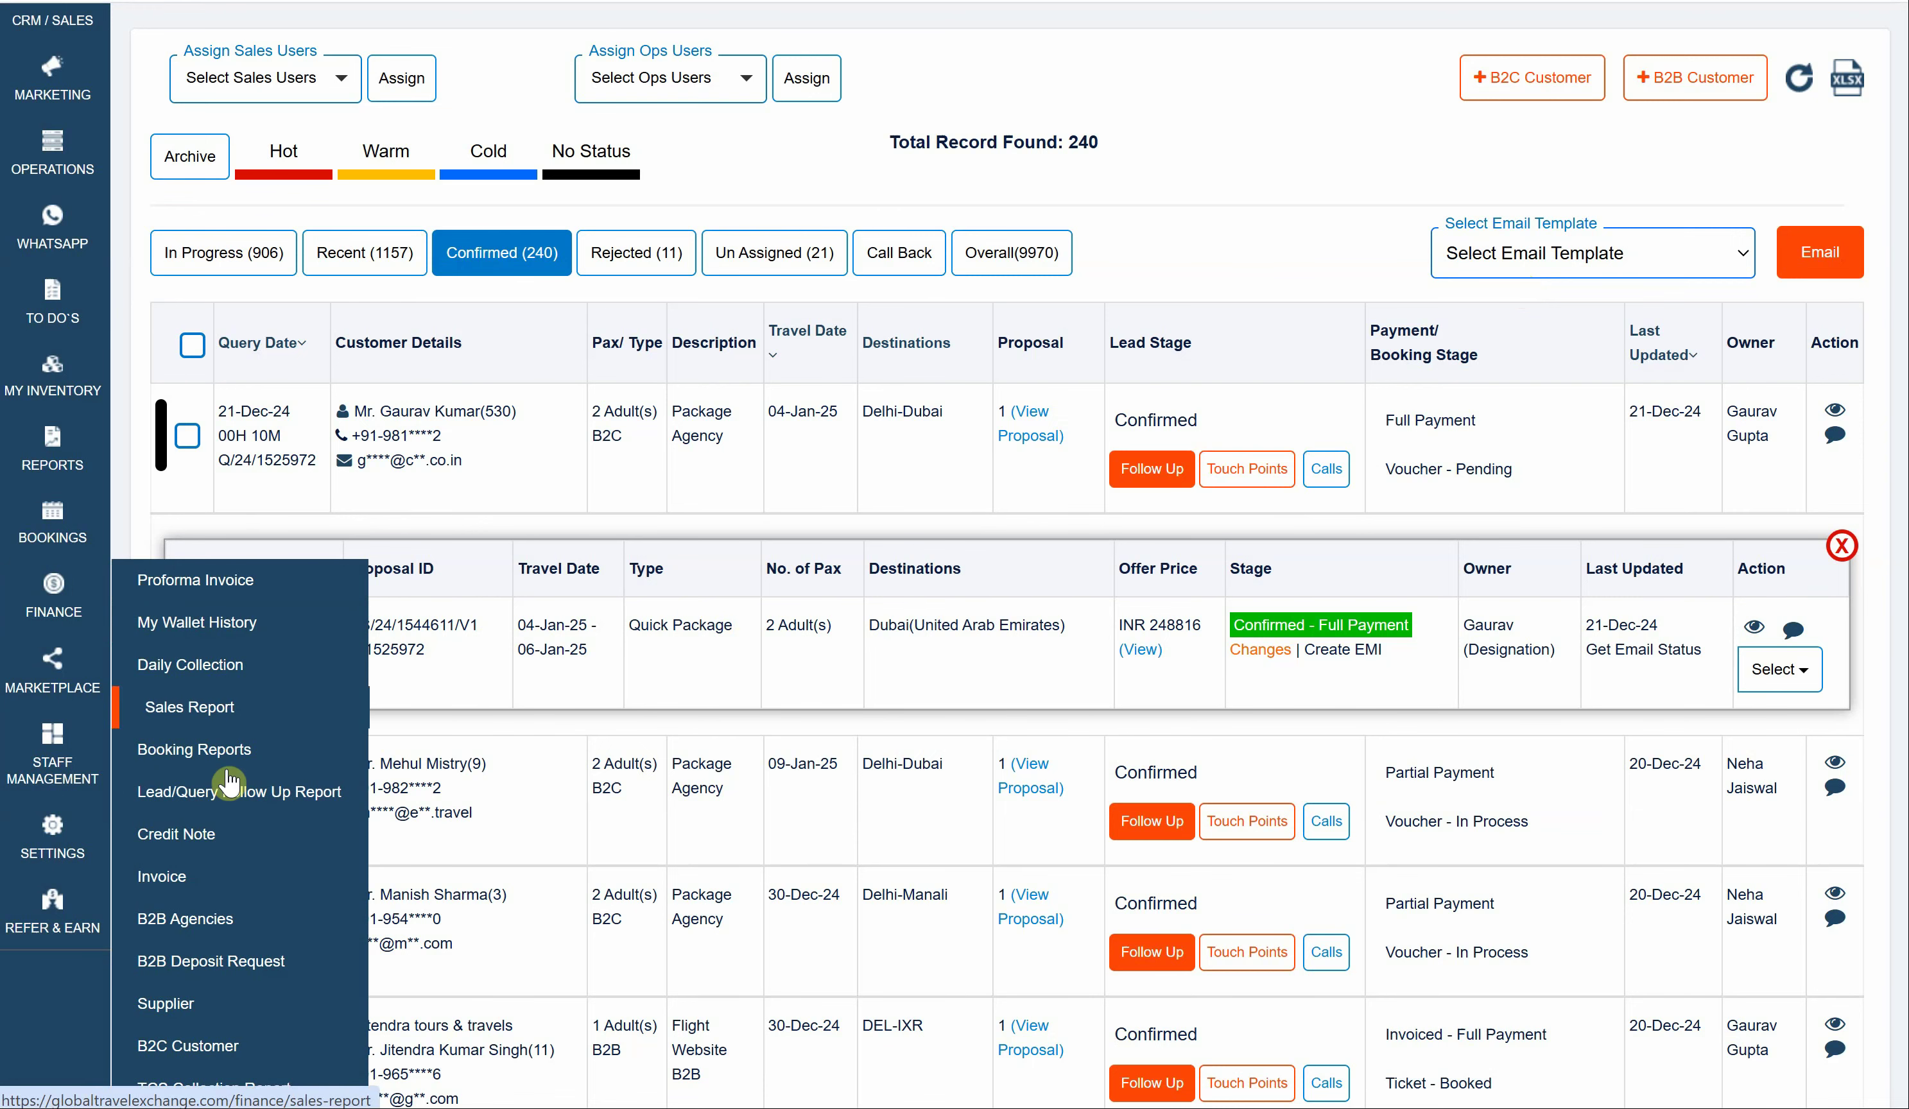
{"action": "scroll", "coordinate": [227, 808], "scroll_direction": "down", "scroll_amount": 1}
{"action": "scroll", "coordinate": [229, 824], "scroll_direction": "down", "scroll_amount": 1}
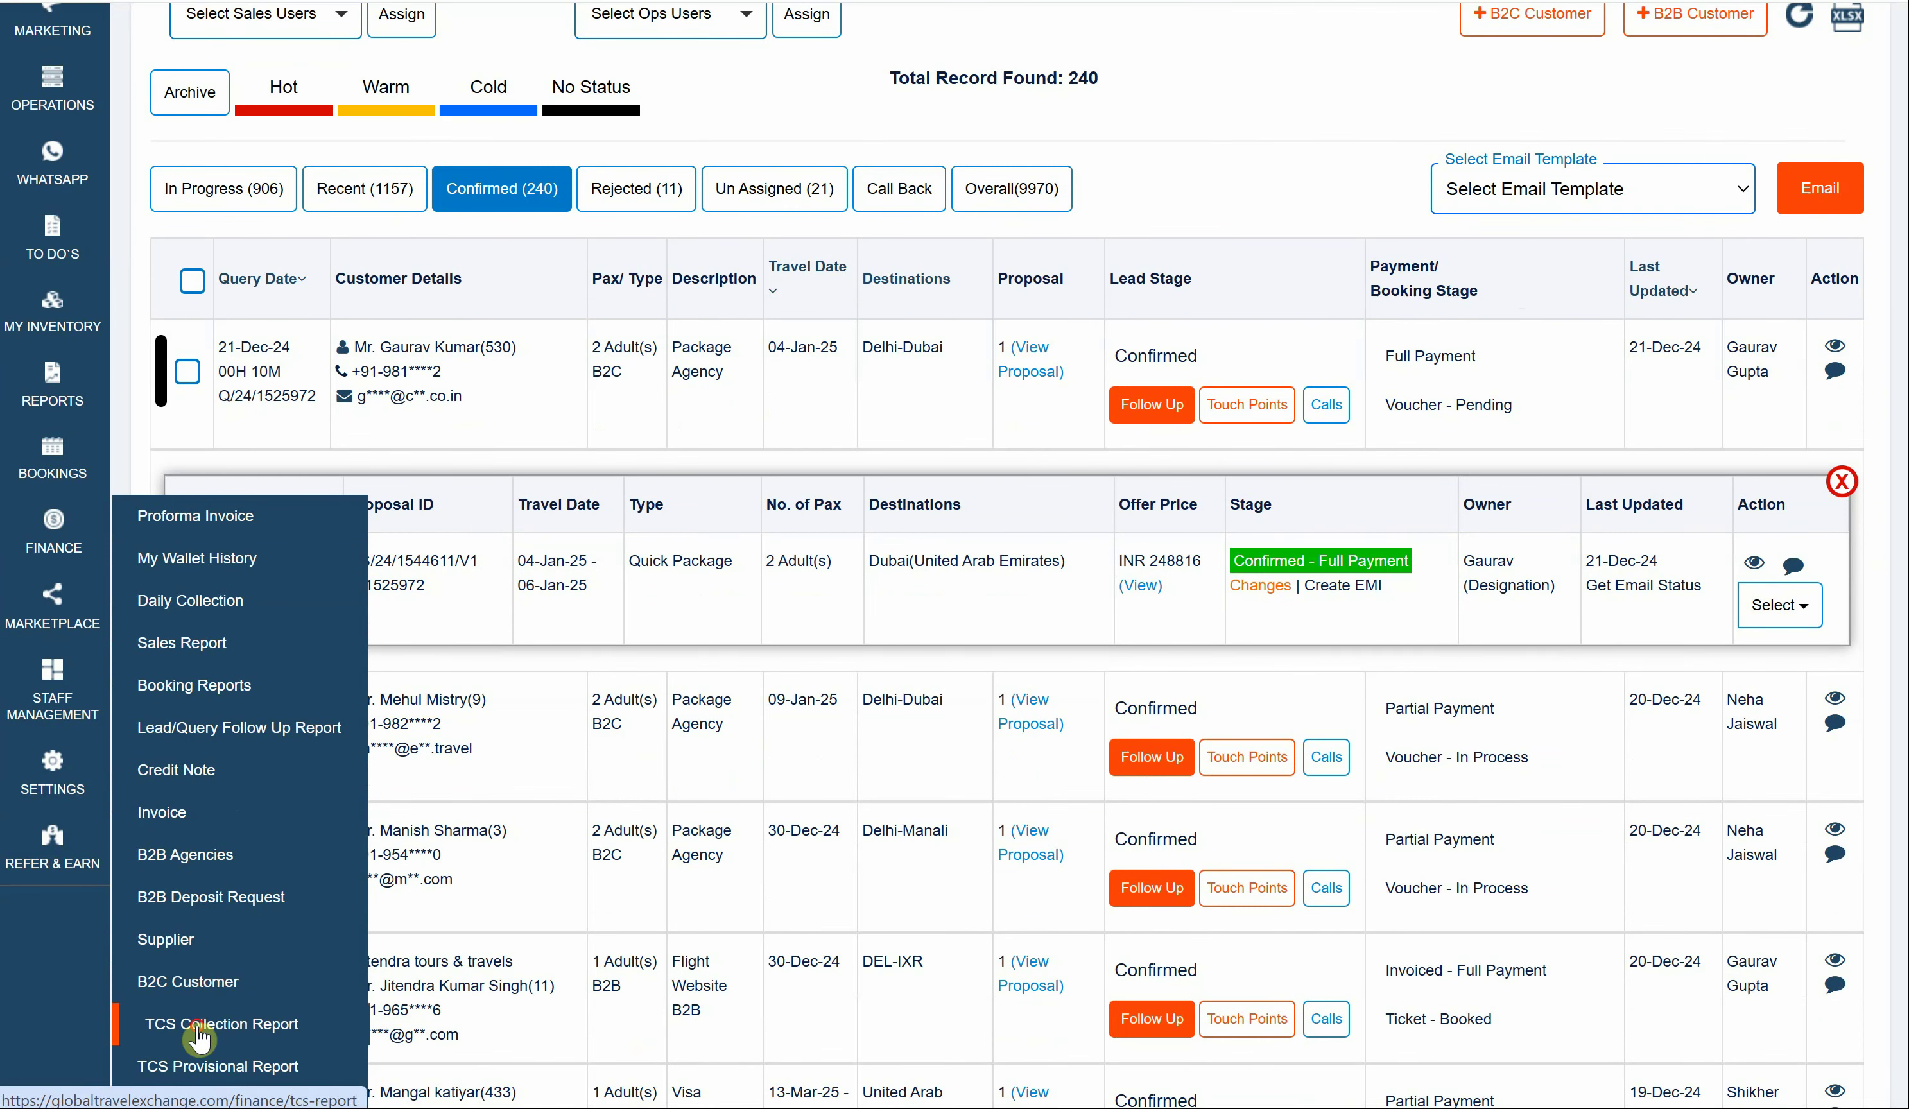
{"action": "left_click", "coordinate": [196, 1036]}
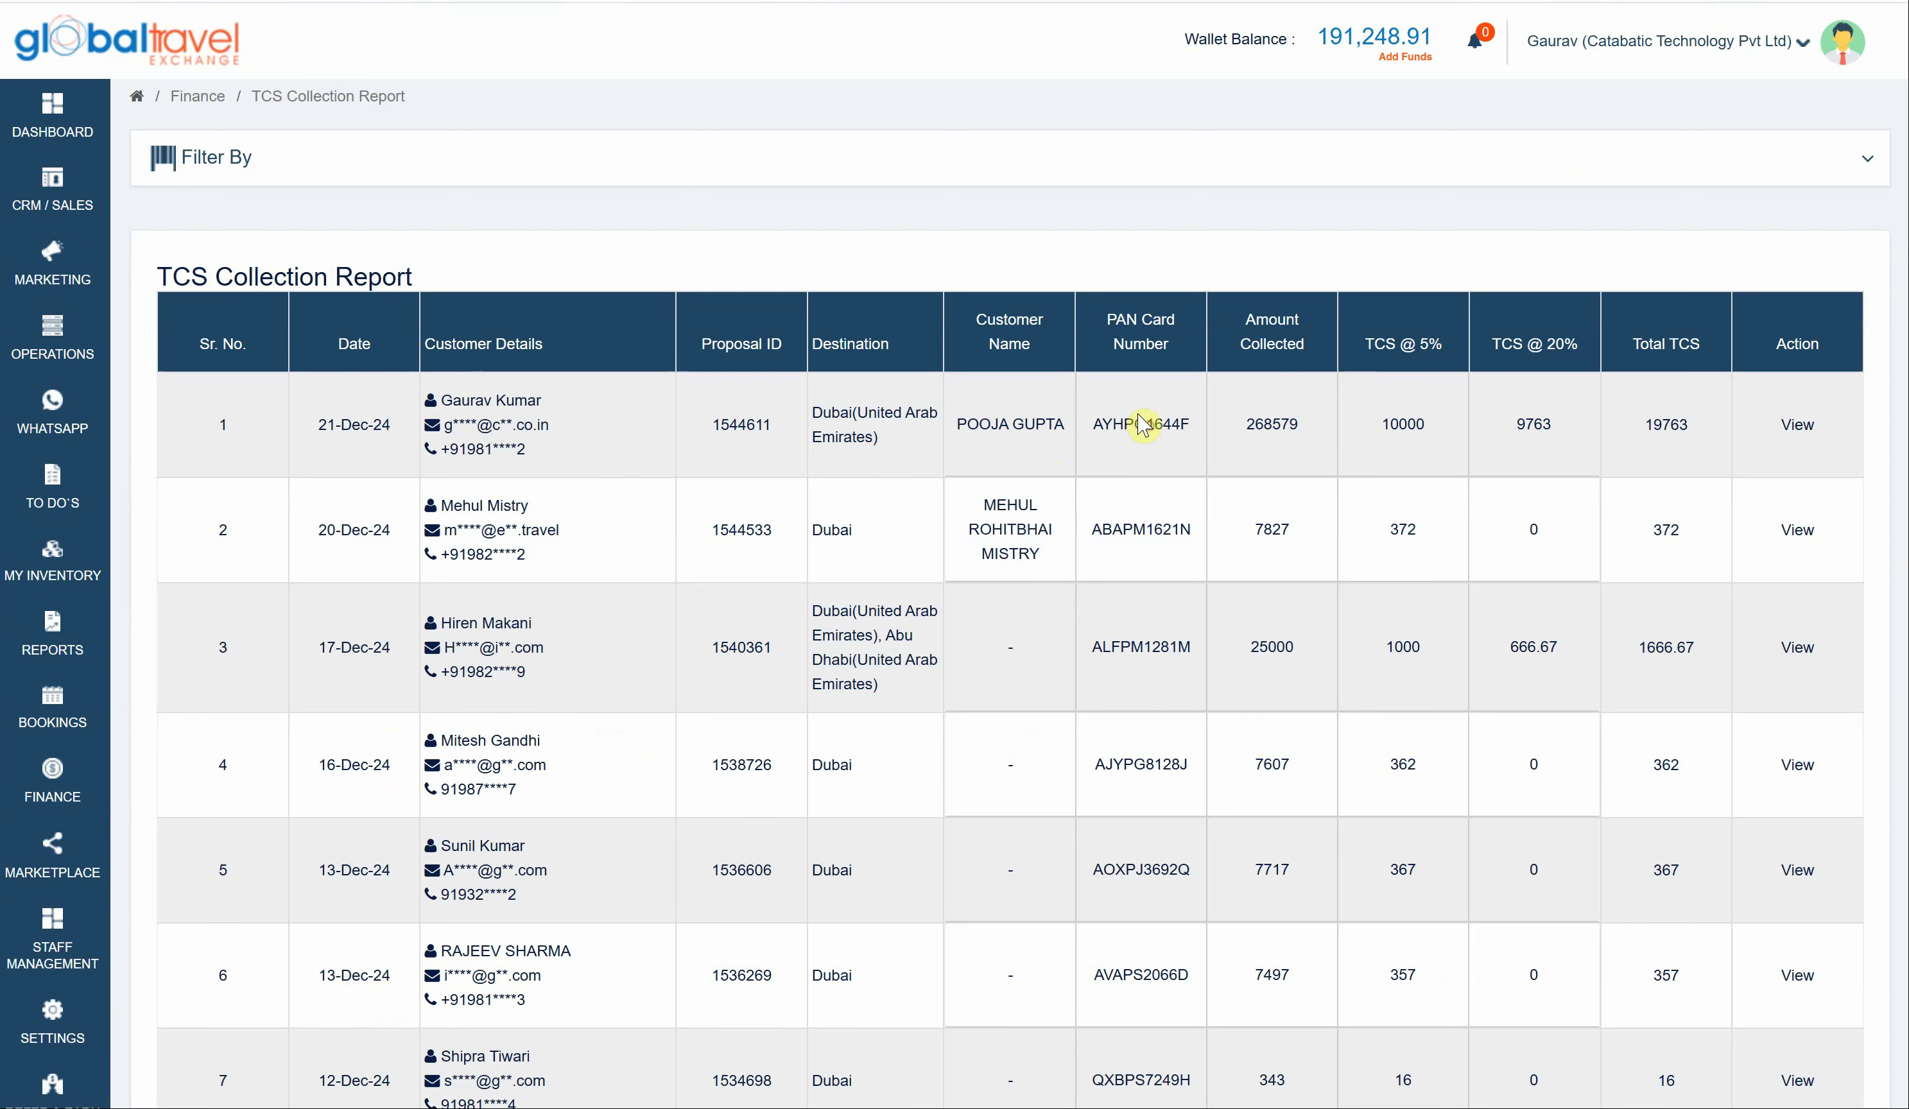
{"action": "double_click", "coordinate": [1268, 442]}
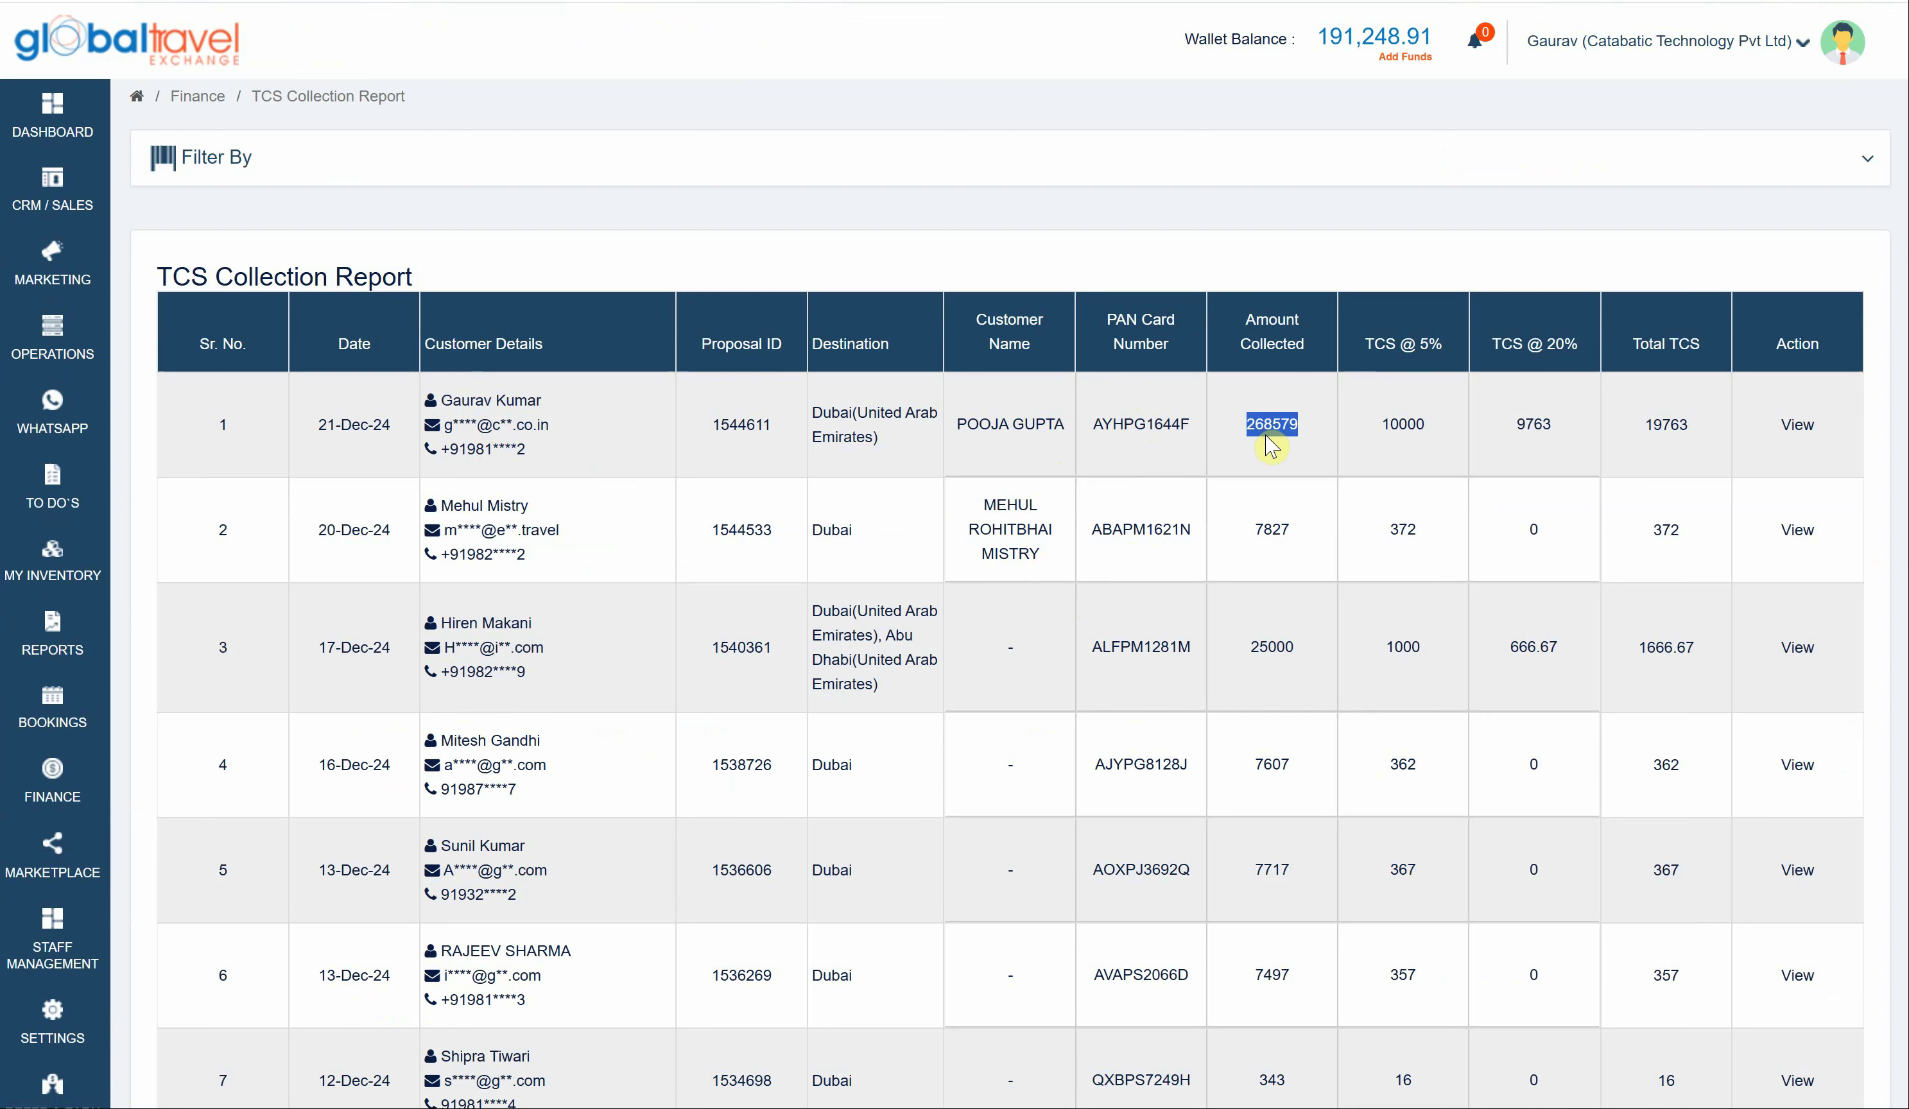
{"action": "left_click", "coordinate": [1405, 424]}
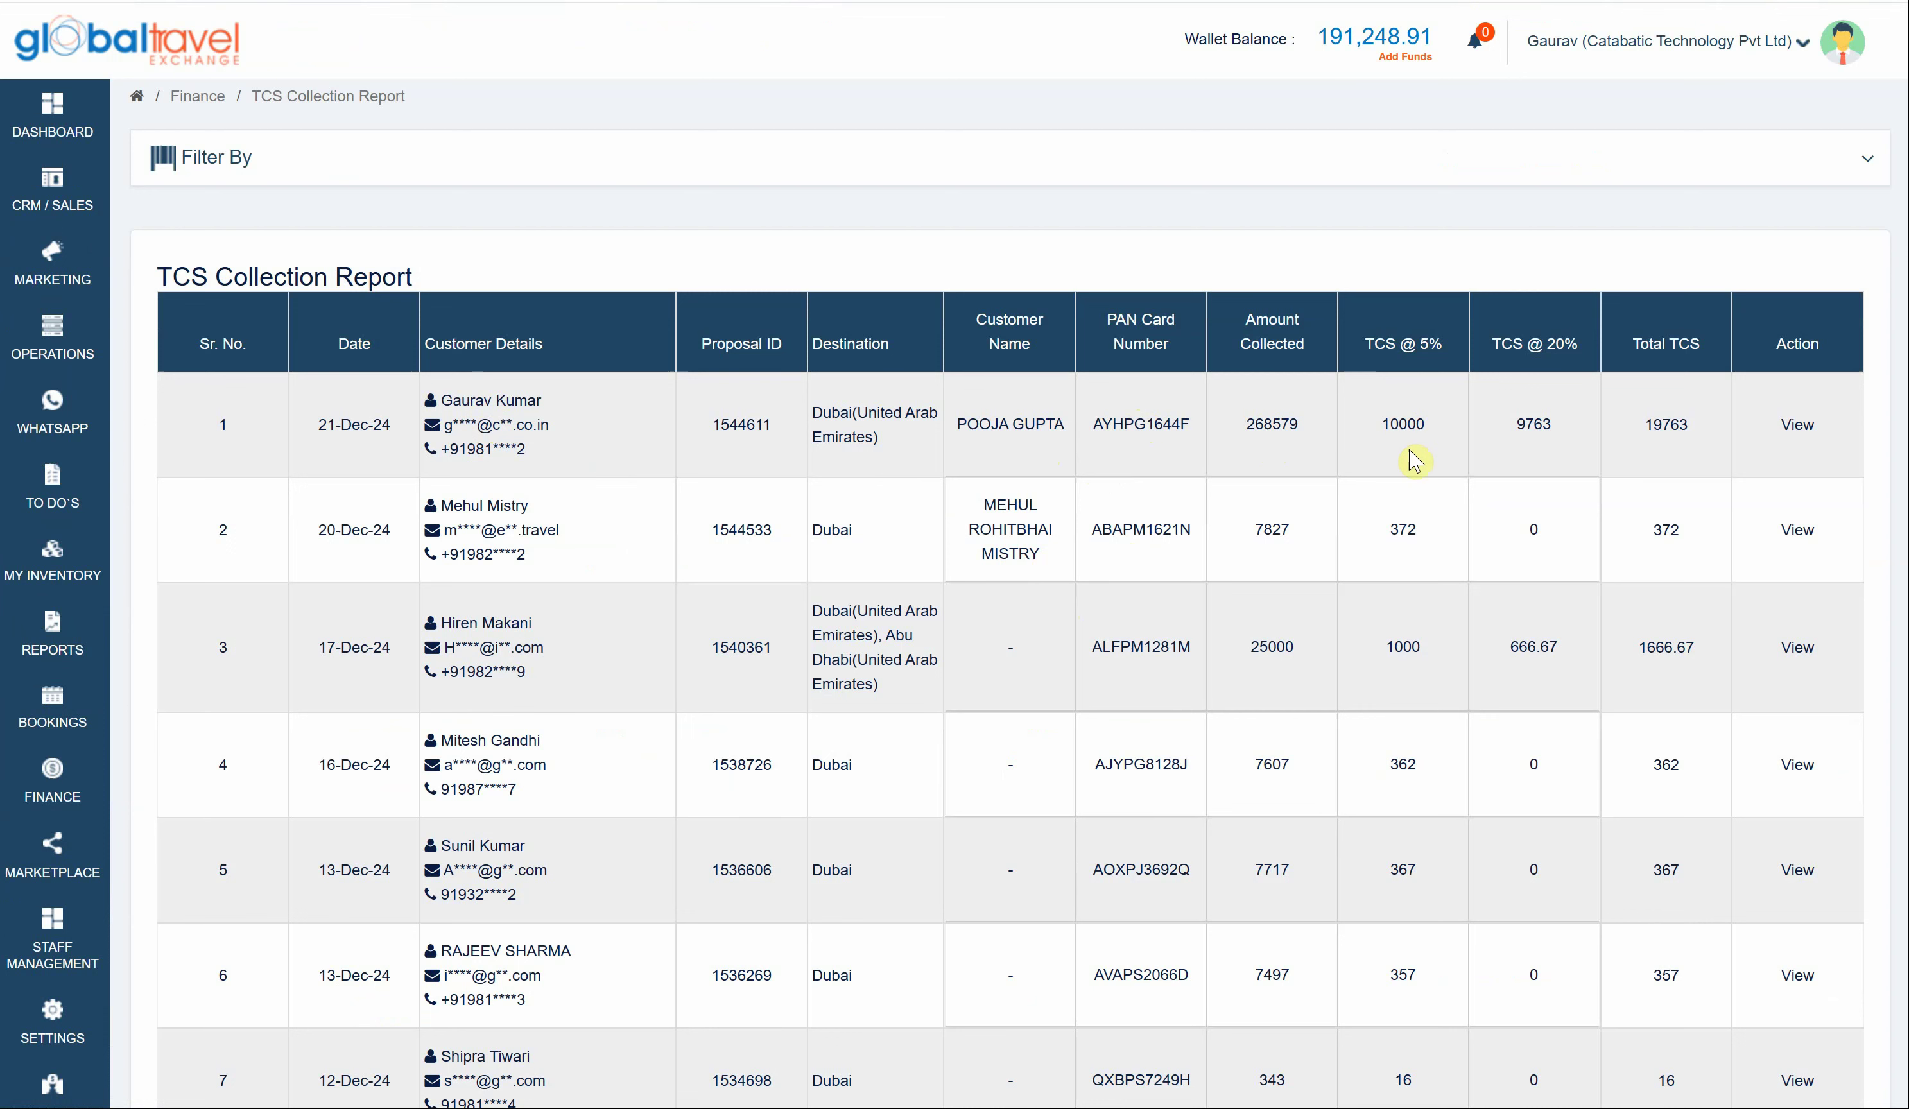
{"action": "left_click", "coordinate": [1534, 450]}
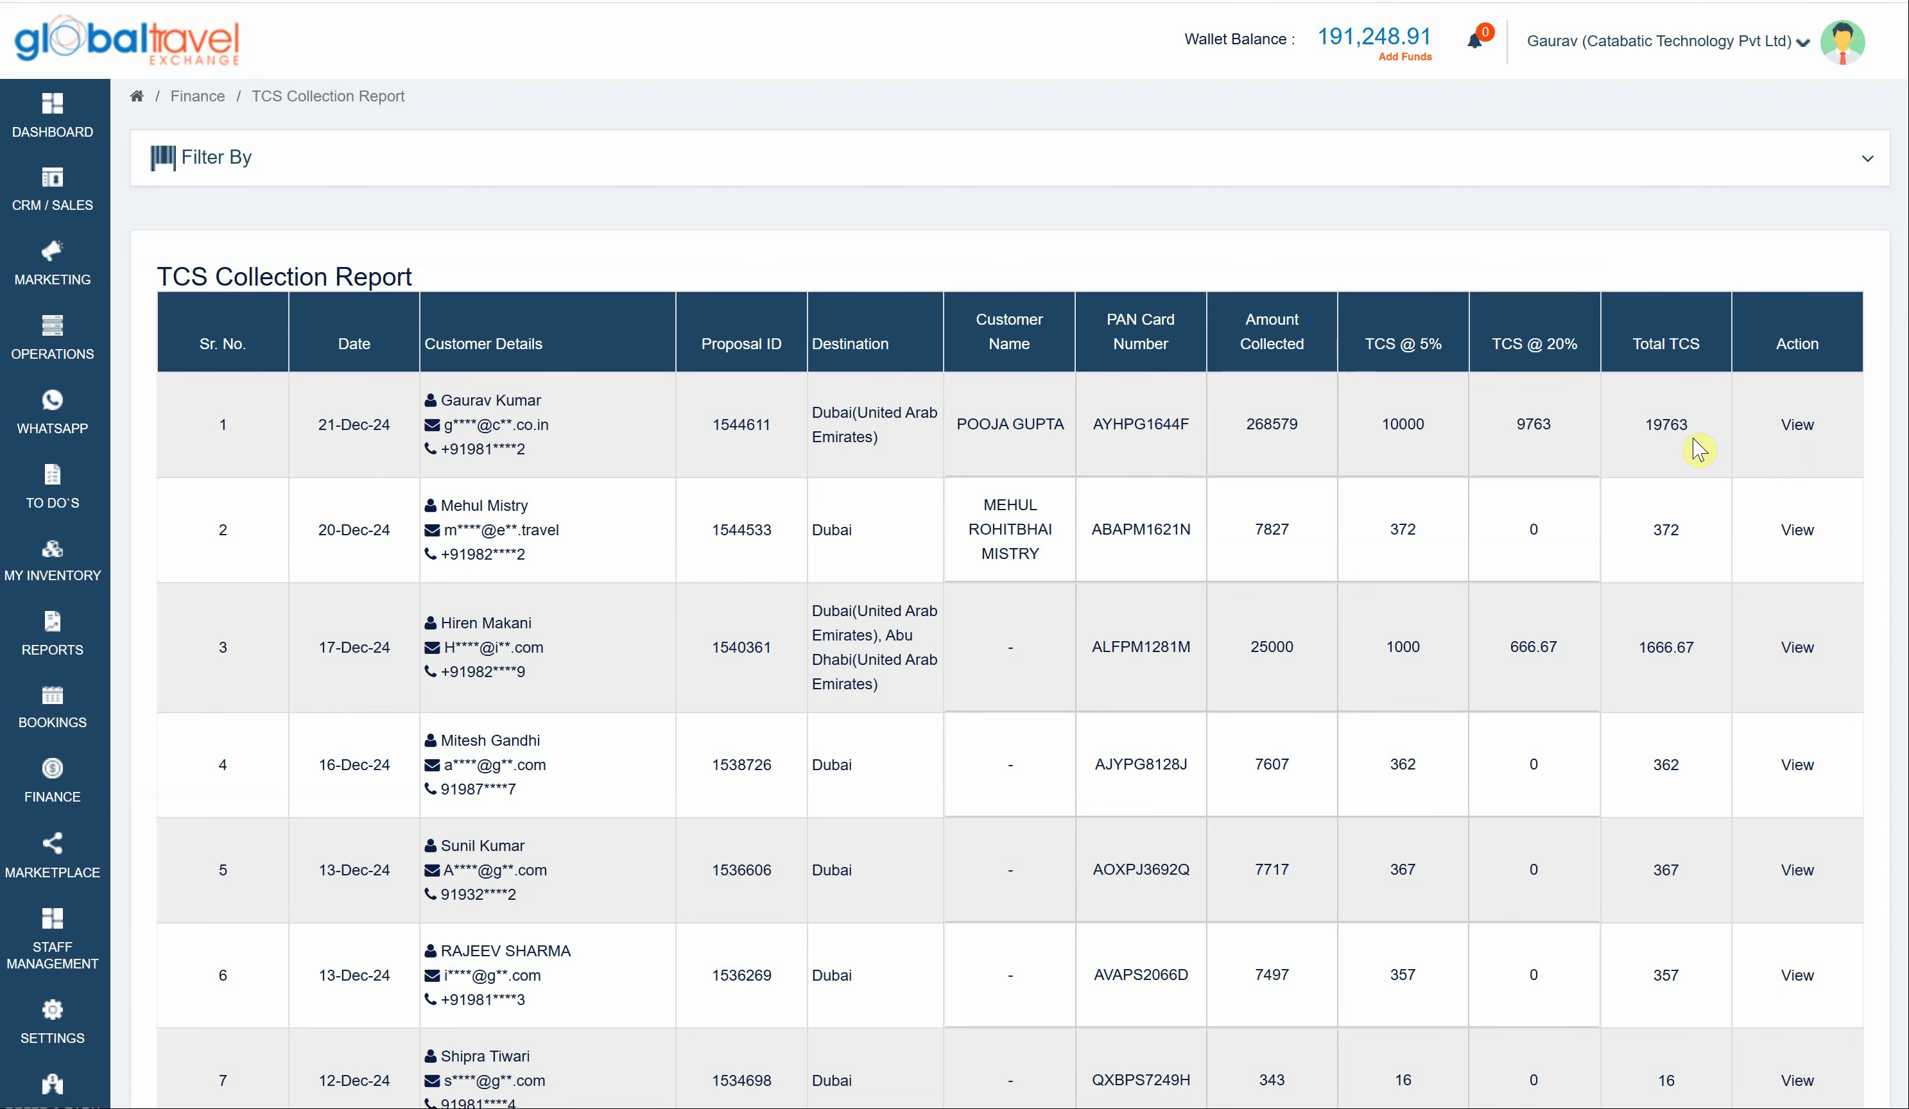
{"action": "scroll", "coordinate": [1689, 464], "scroll_direction": "down", "scroll_amount": 2}
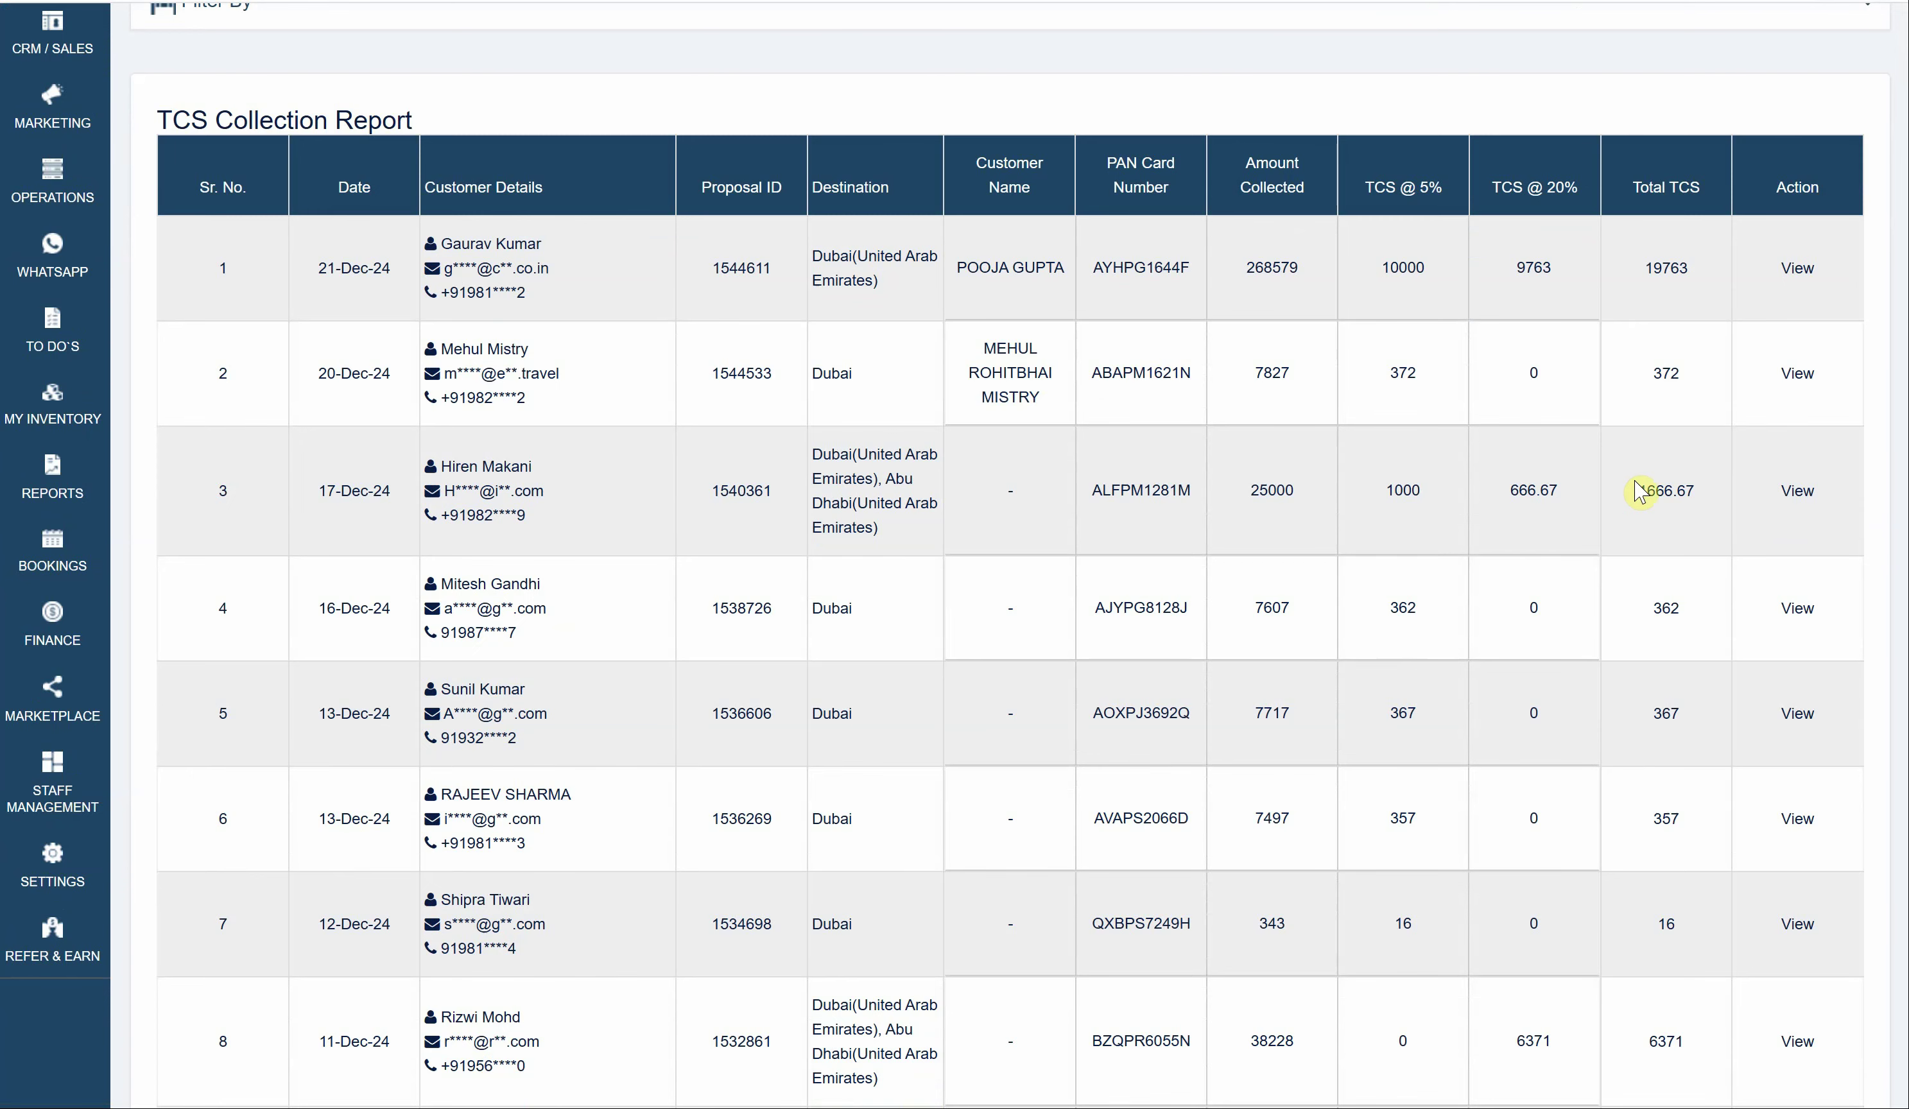
{"action": "scroll", "coordinate": [1312, 677], "scroll_direction": "down", "scroll_amount": 1}
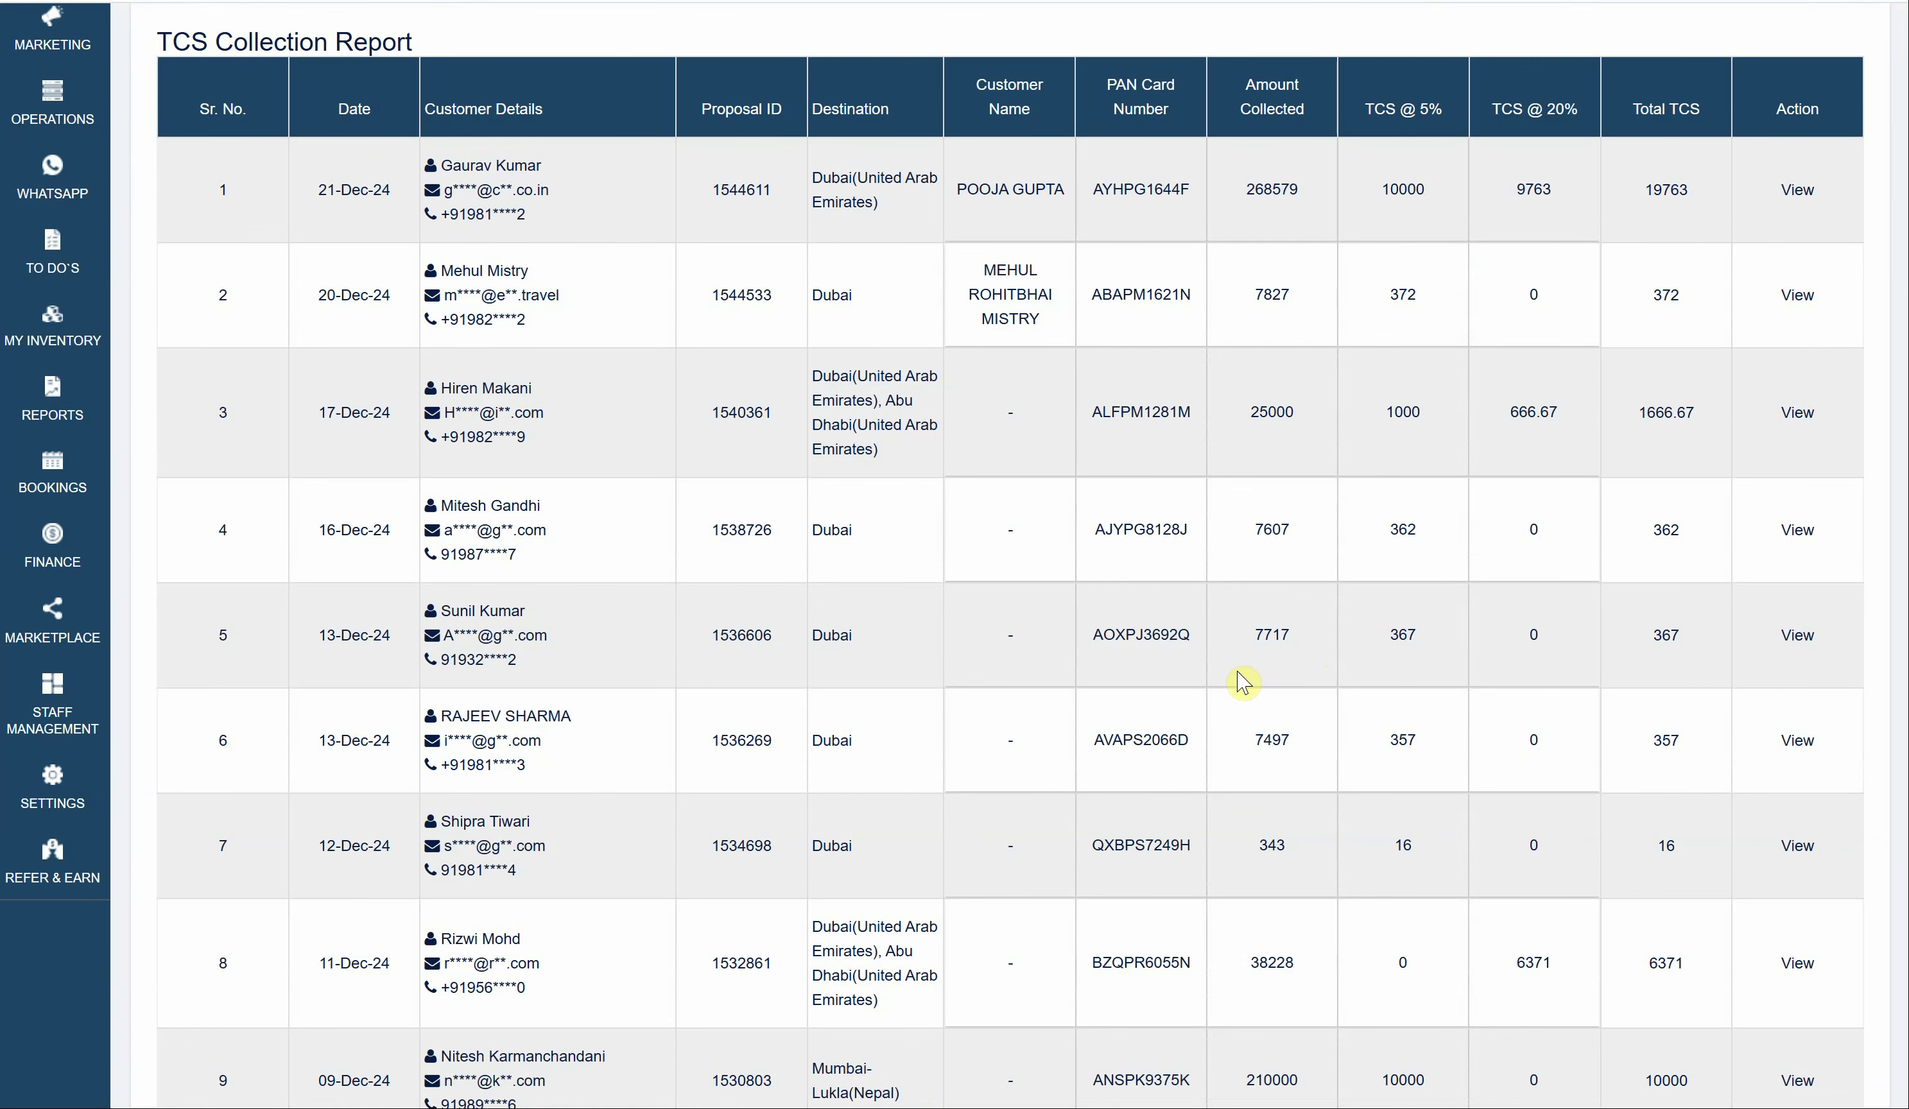
{"action": "scroll", "coordinate": [1235, 673], "scroll_direction": "up", "scroll_amount": 3}
- Create an invoice for the Dubai proposal from Confirmed Queries
{"action": "mouse_move", "coordinate": [185, 261]}
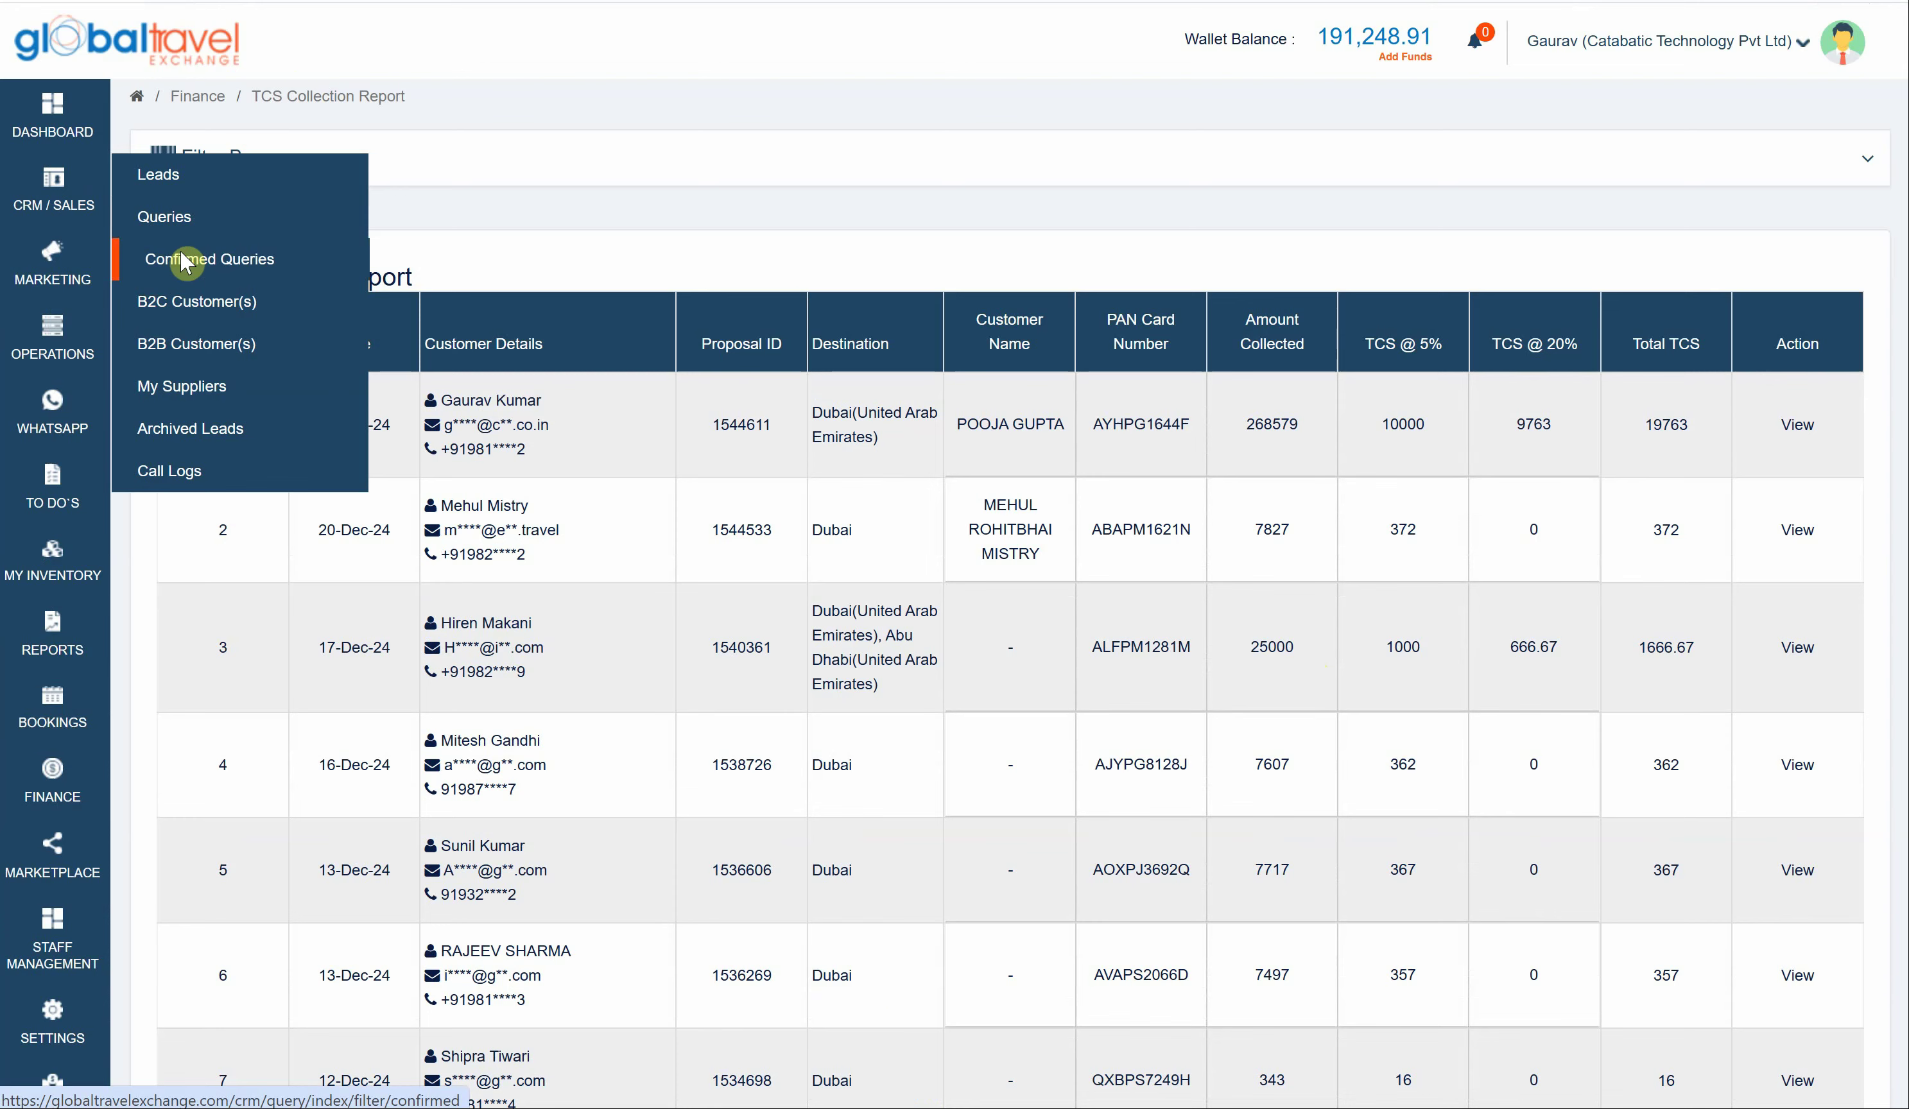
{"action": "left_click", "coordinate": [185, 262]}
{"action": "scroll", "coordinate": [1029, 458], "scroll_direction": "down", "scroll_amount": 3}
{"action": "left_click", "coordinate": [1030, 430]}
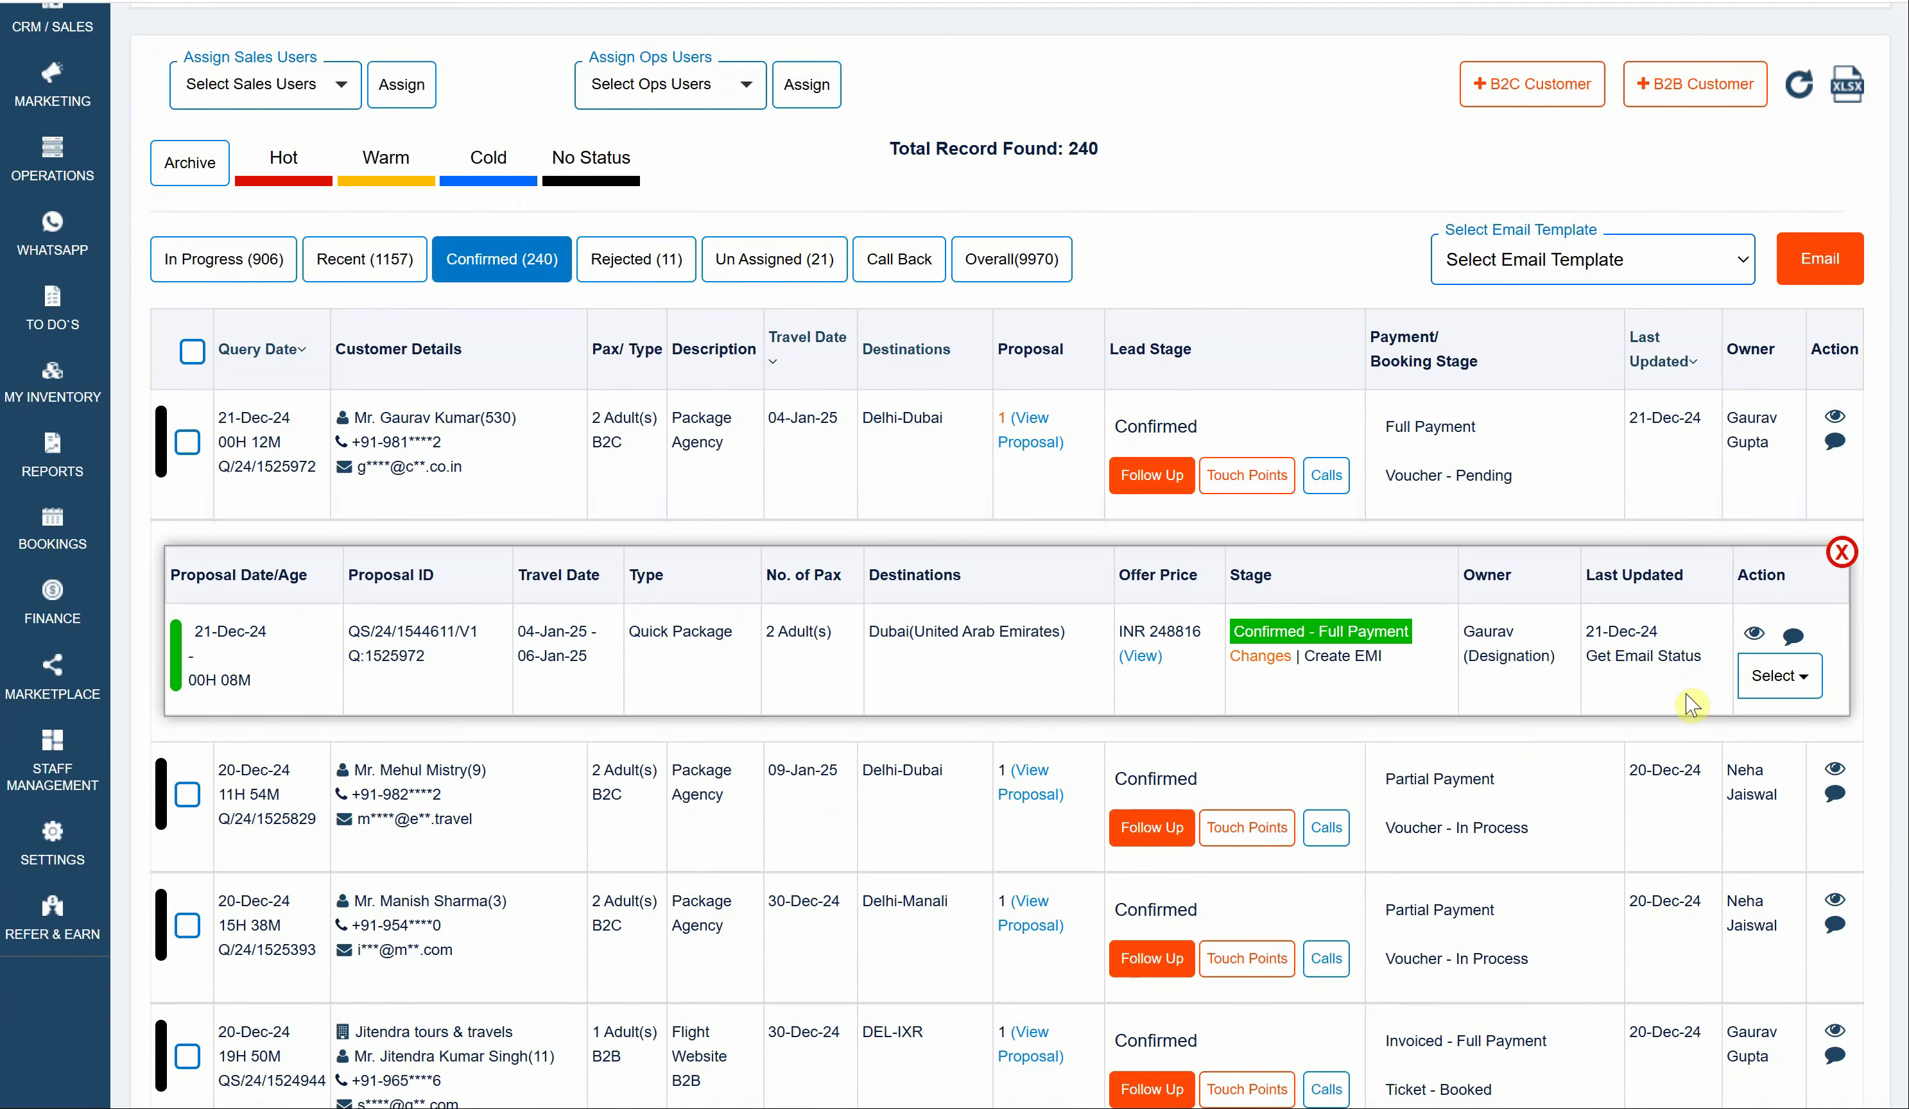
{"action": "left_click", "coordinate": [1779, 675]}
{"action": "scroll", "coordinate": [1737, 831], "scroll_direction": "down", "scroll_amount": 1}
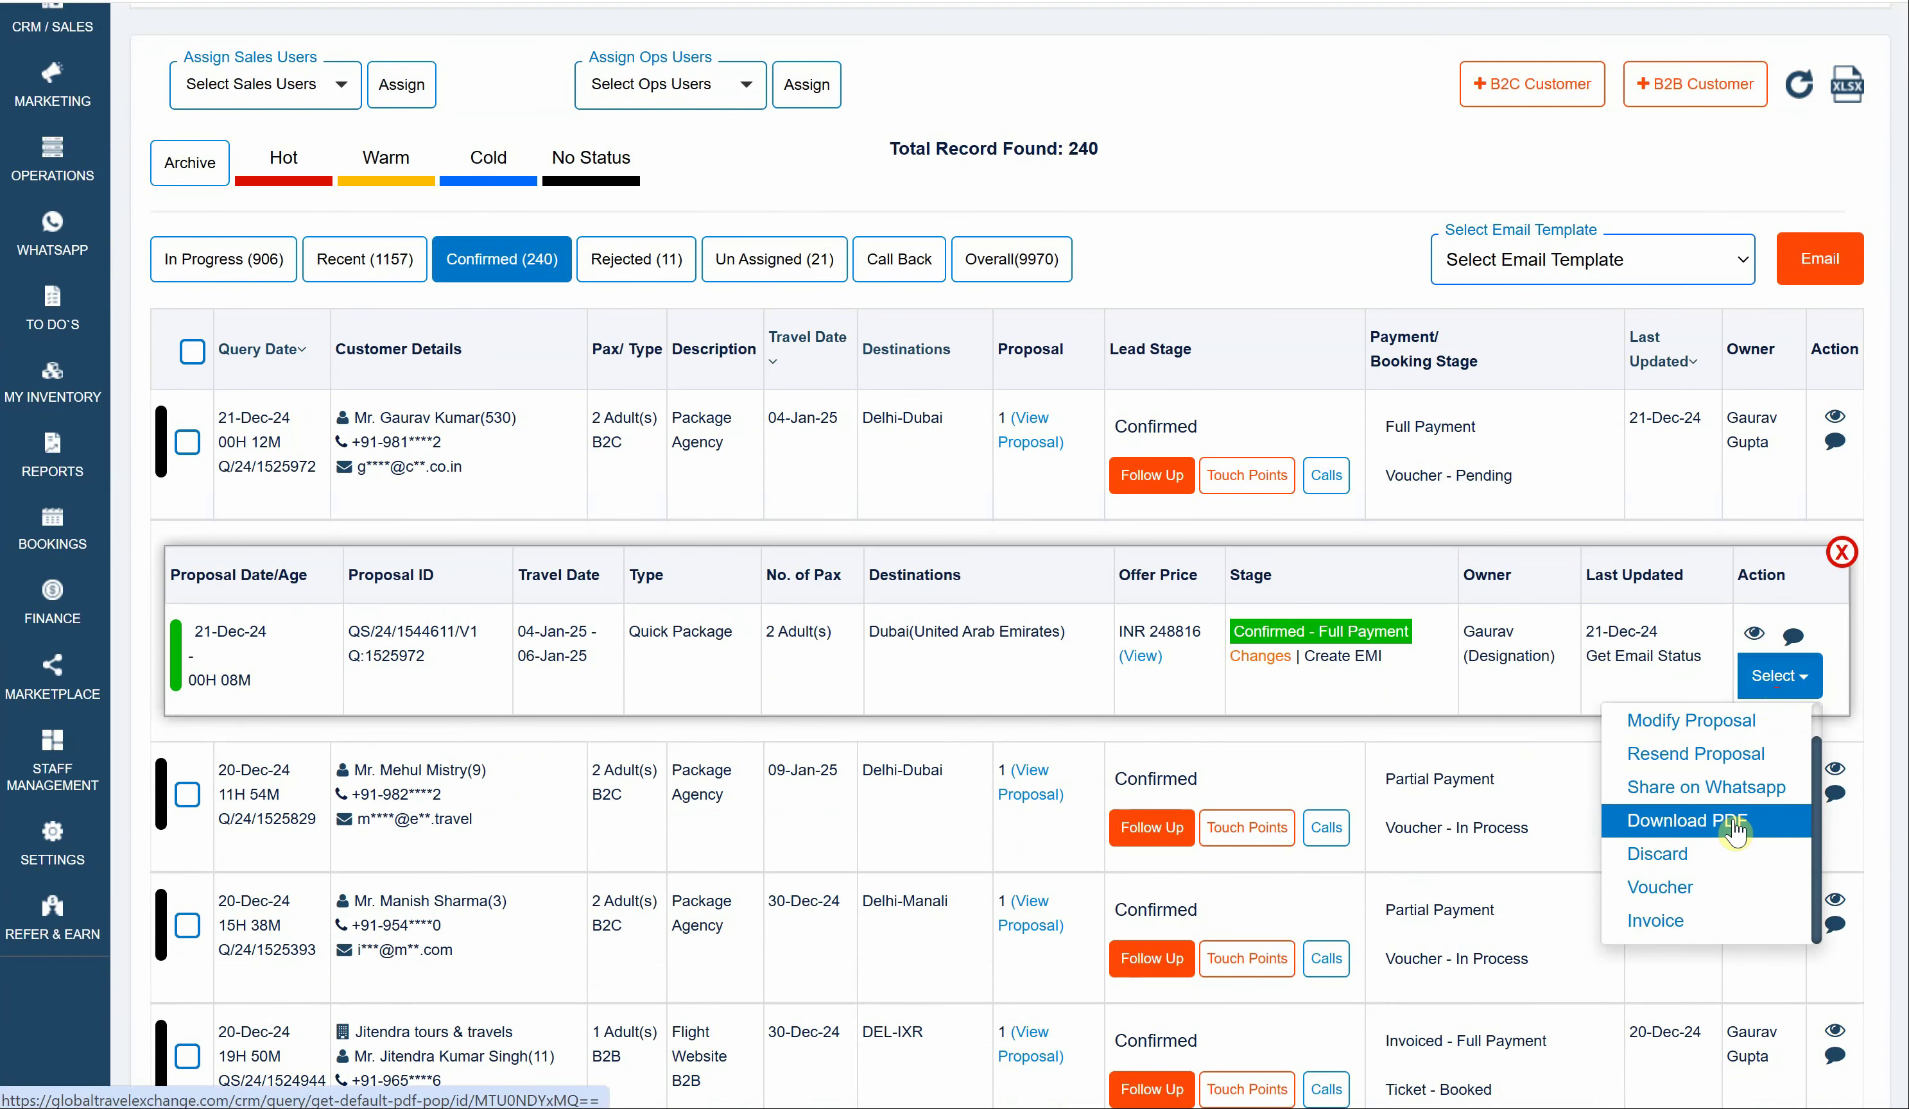
{"action": "left_click", "coordinate": [1657, 921]}
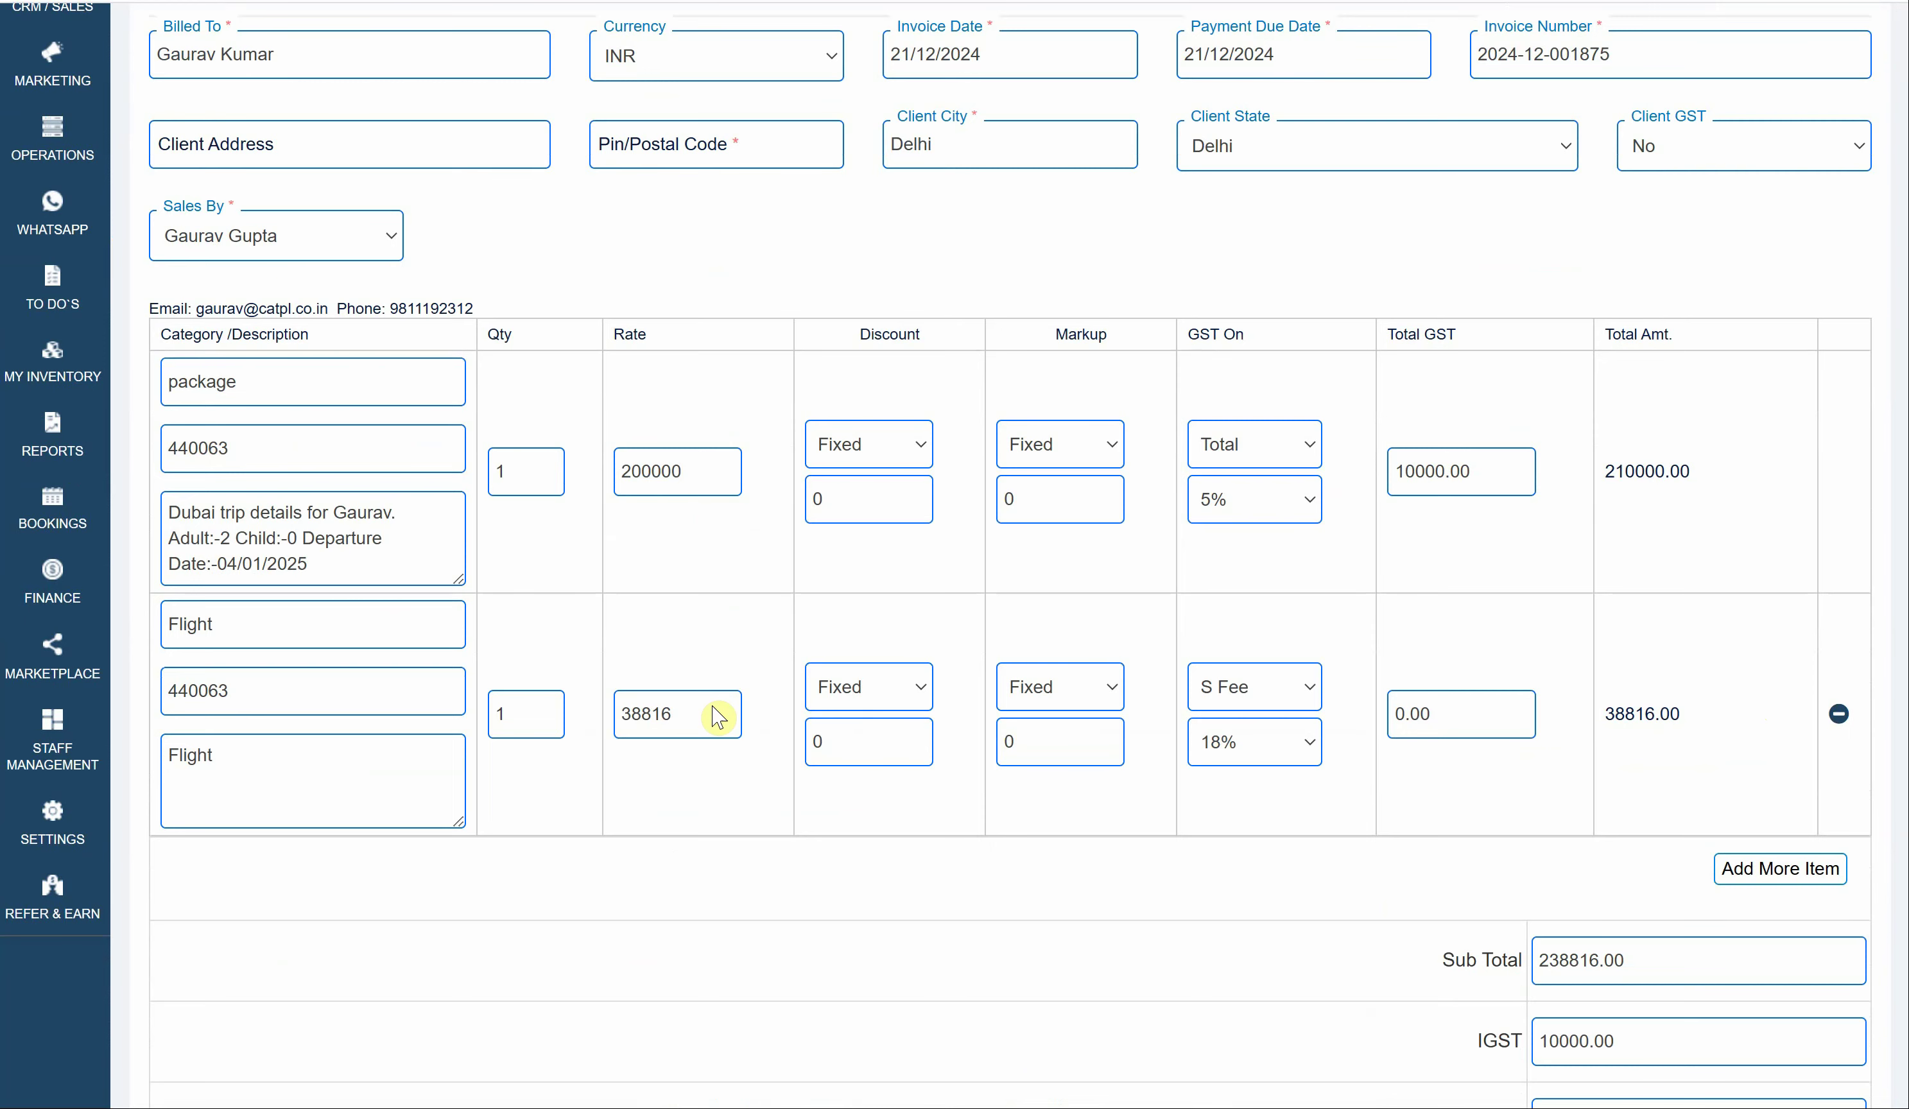
- Preview the invoice showing 19763.00 TCS, 268579.00 total and 0.00 balance, then close it
{"action": "scroll", "coordinate": [717, 714], "scroll_direction": "down", "scroll_amount": 8}
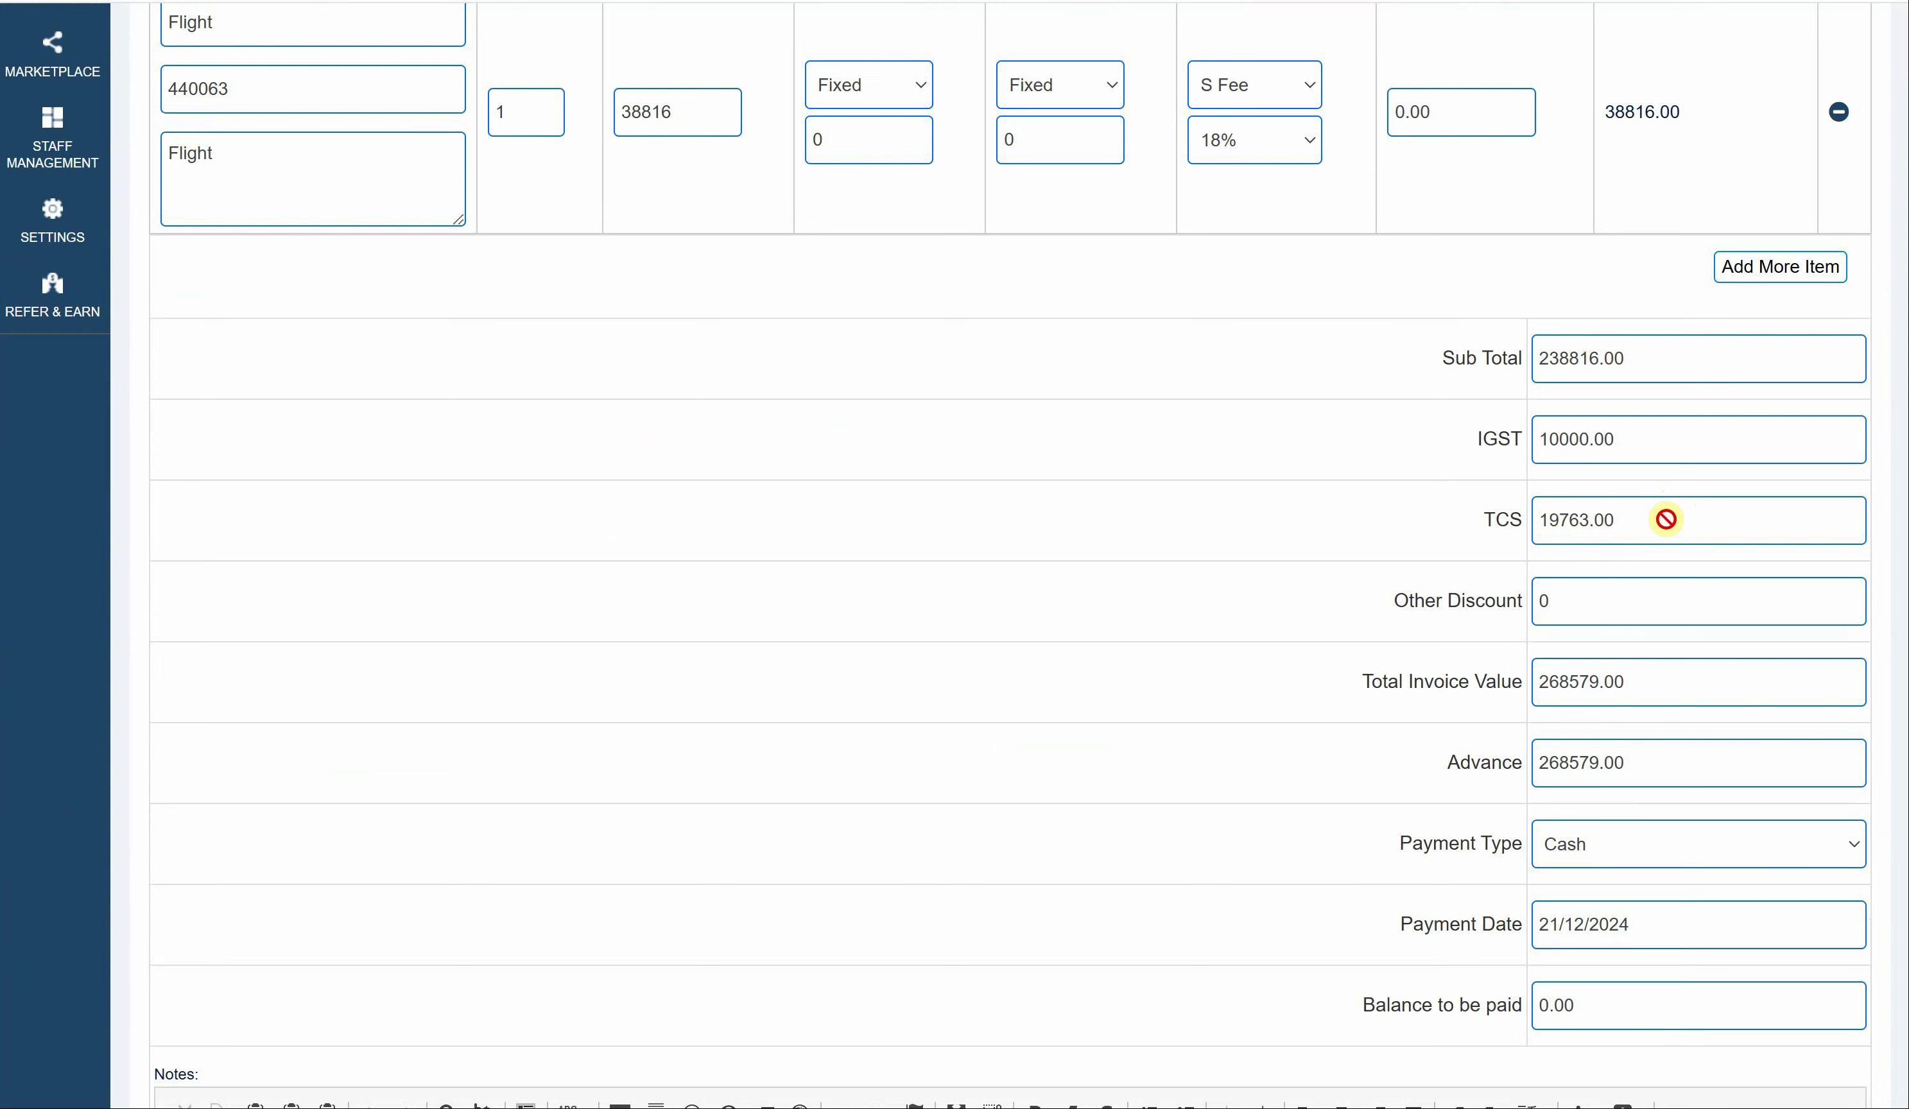
{"action": "scroll", "coordinate": [1666, 519], "scroll_direction": "down", "scroll_amount": 6}
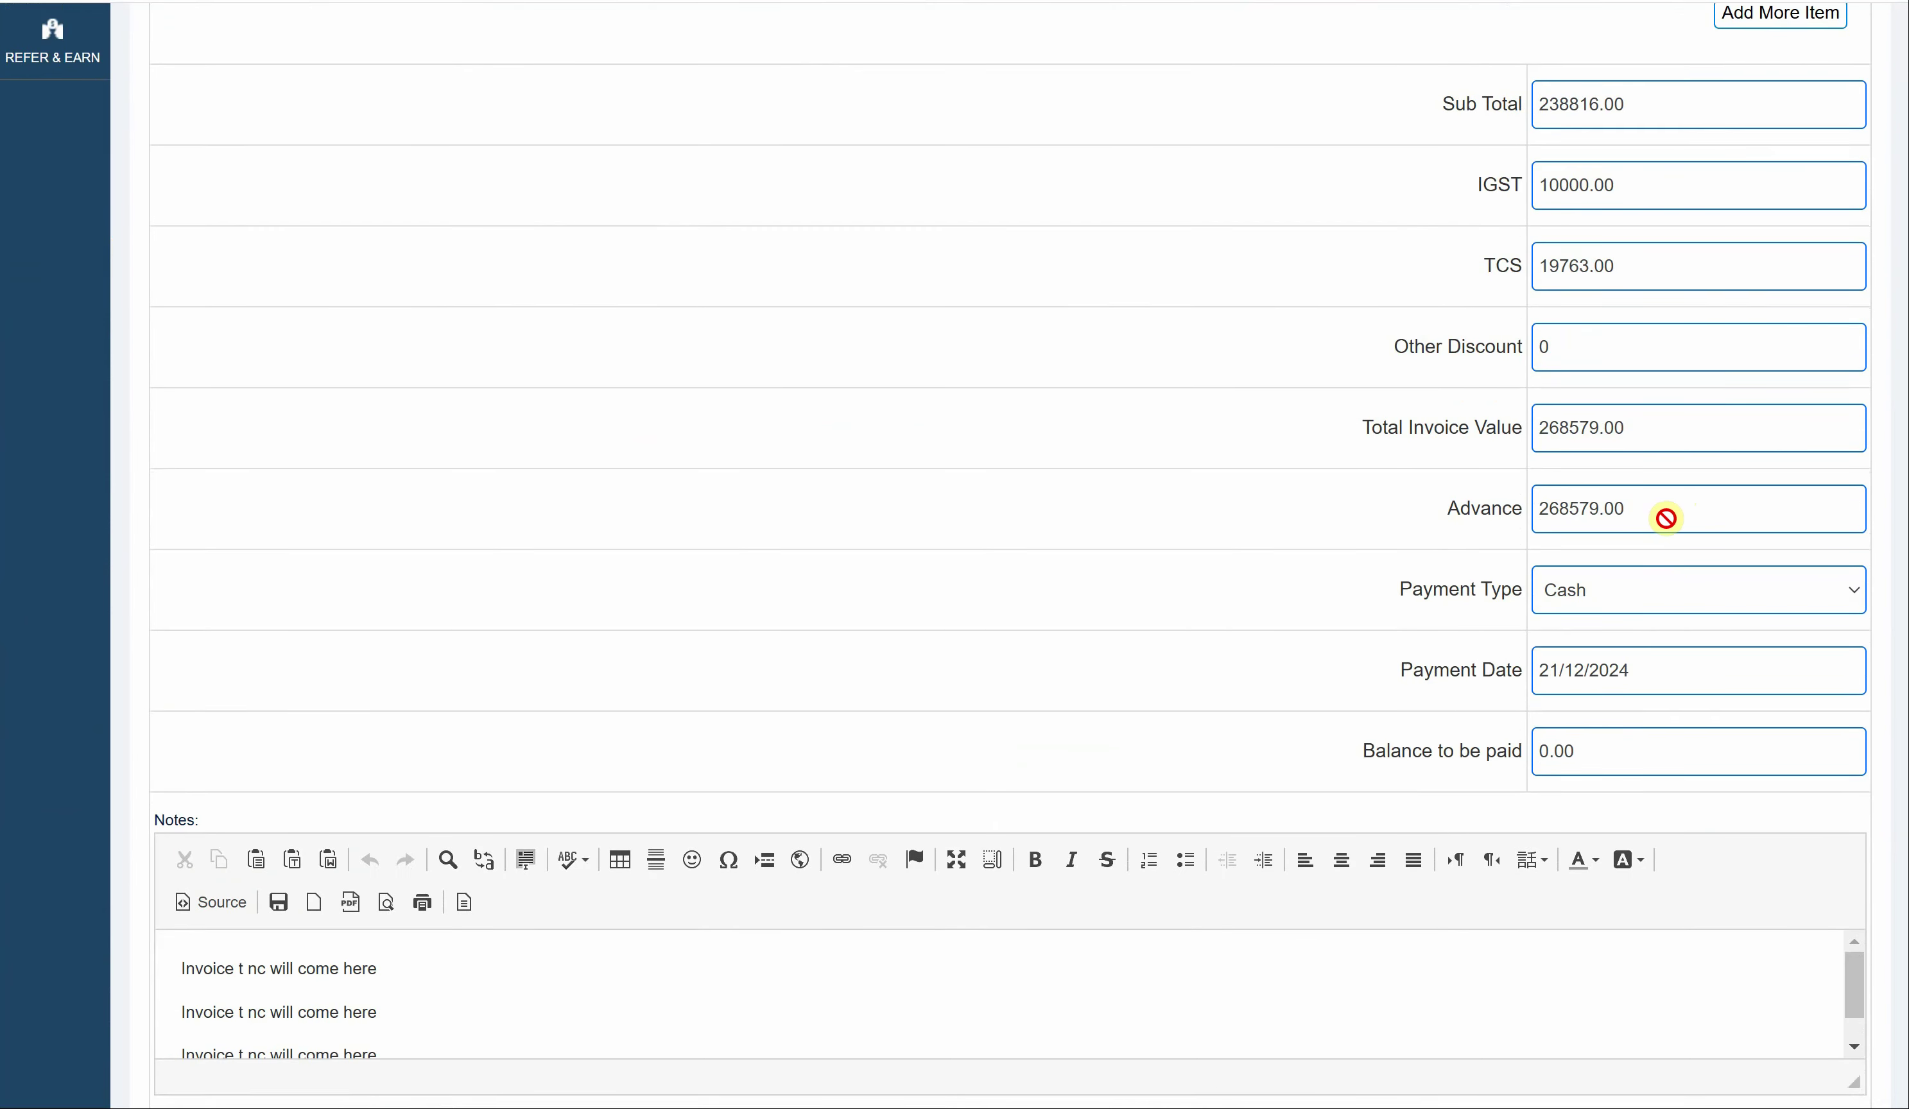
{"action": "scroll", "coordinate": [1666, 519], "scroll_direction": "down", "scroll_amount": 4}
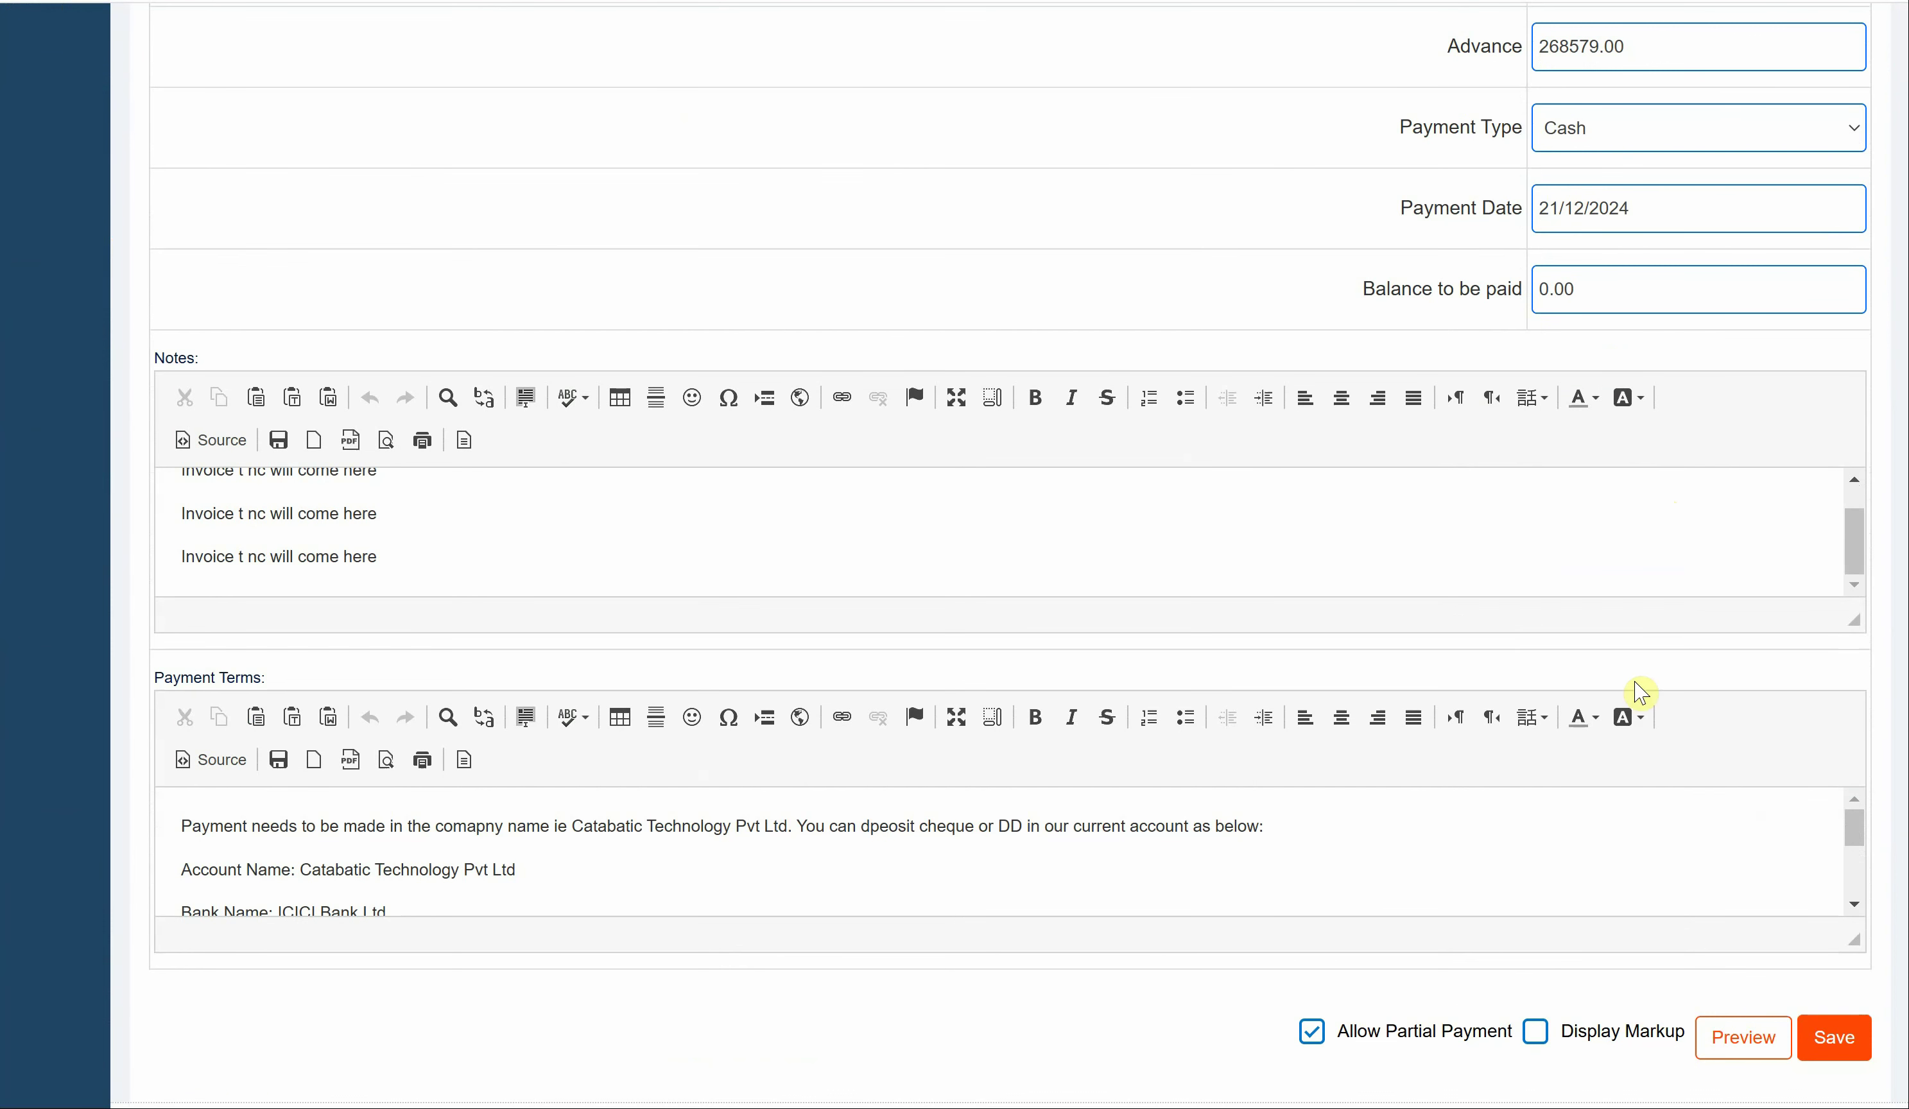
{"action": "left_click", "coordinate": [1740, 1038]}
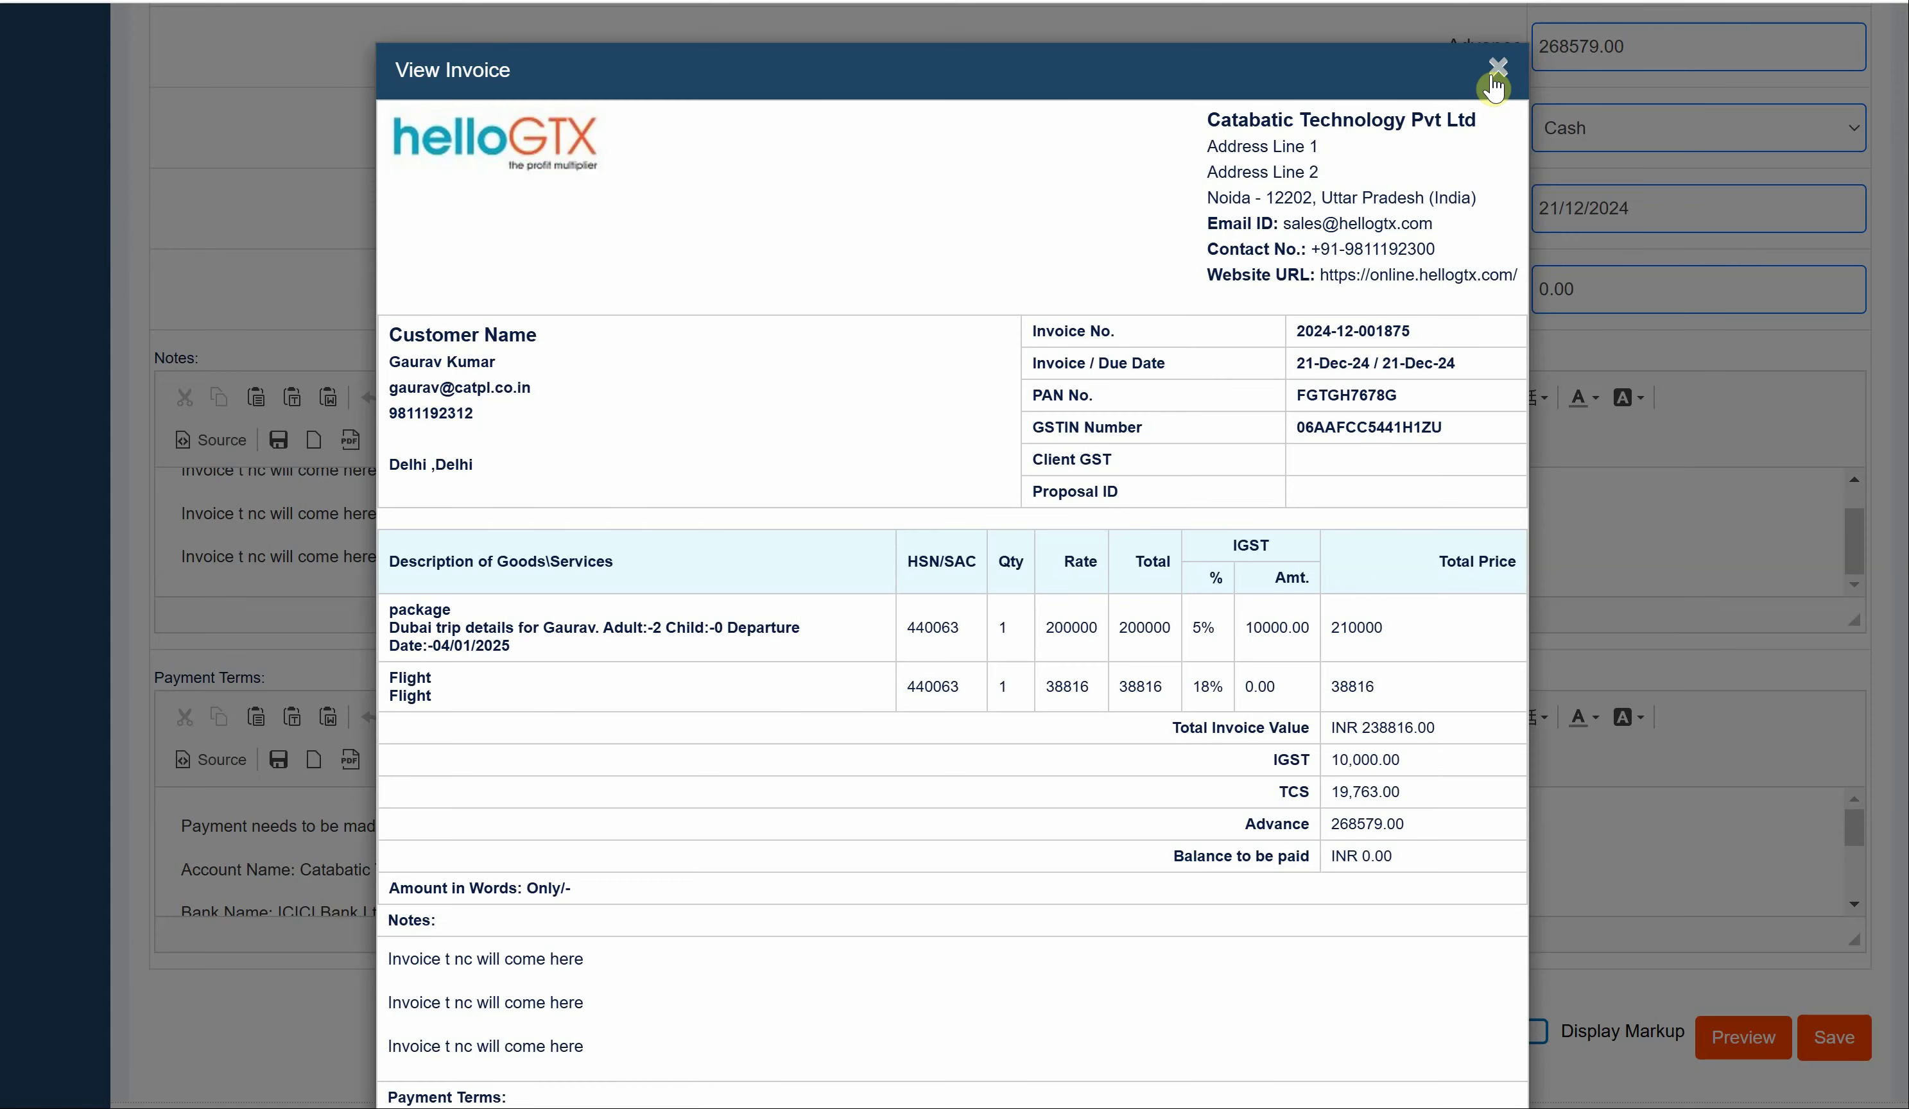
{"action": "left_click", "coordinate": [1495, 86]}
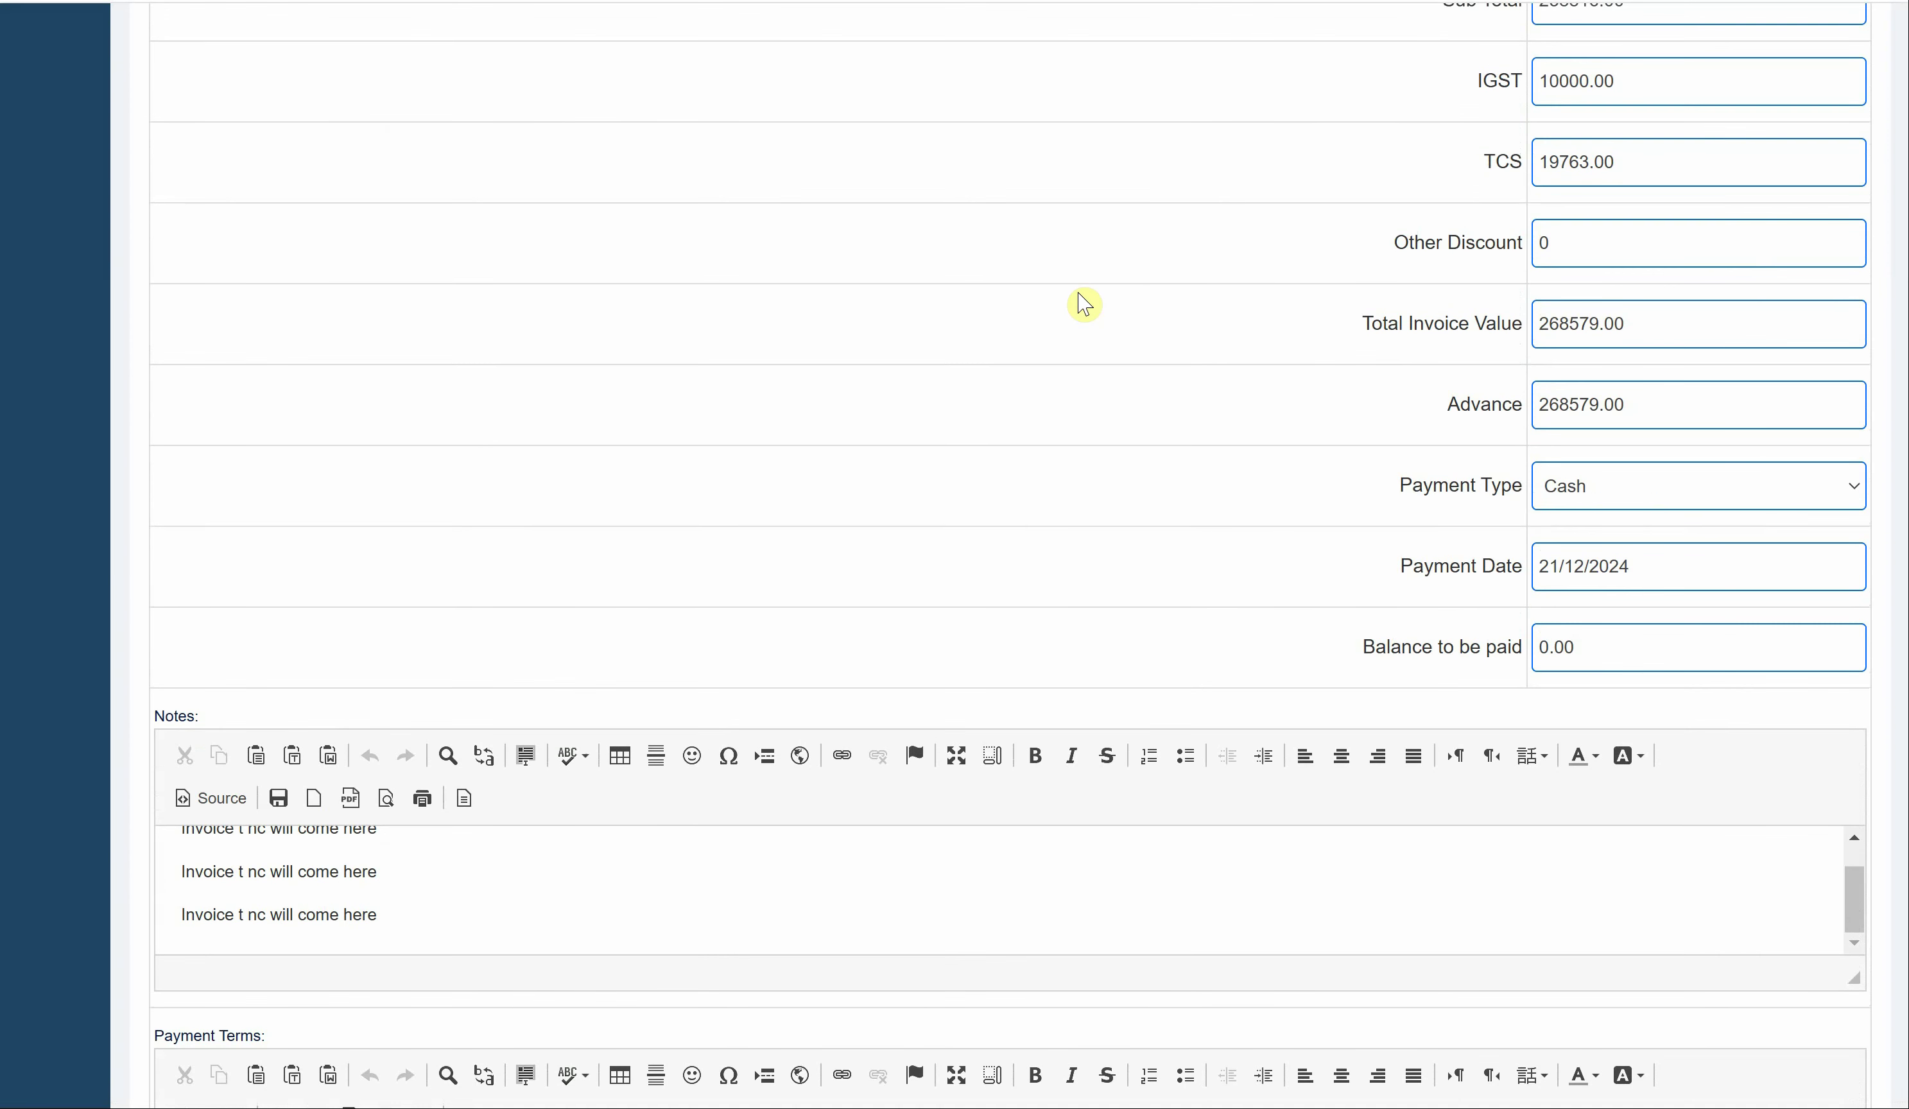